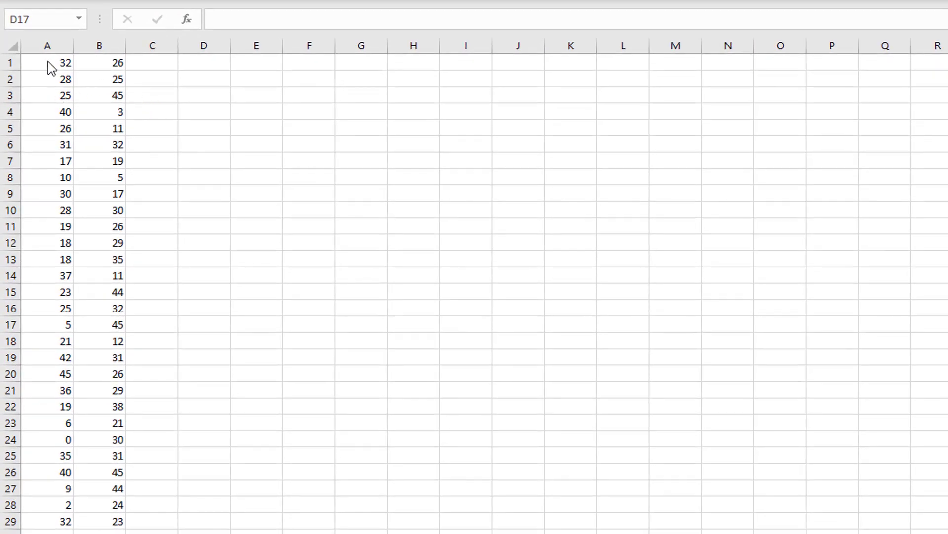
# - Label cell E1 "Arithmetic Mean" and widen column E to fit the text
pyautogui.moveTo(40, 64); pyautogui.dragTo(116, 514)
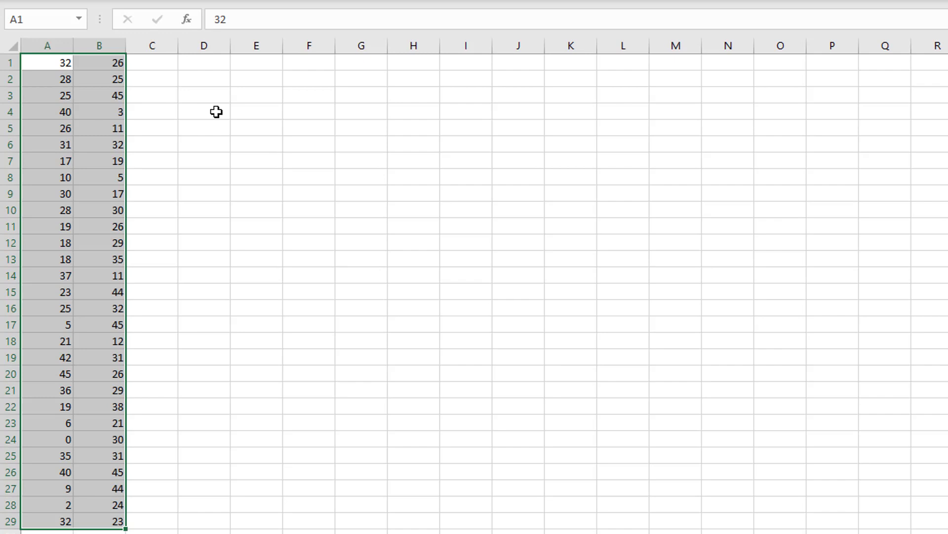
pyautogui.click(247, 67)
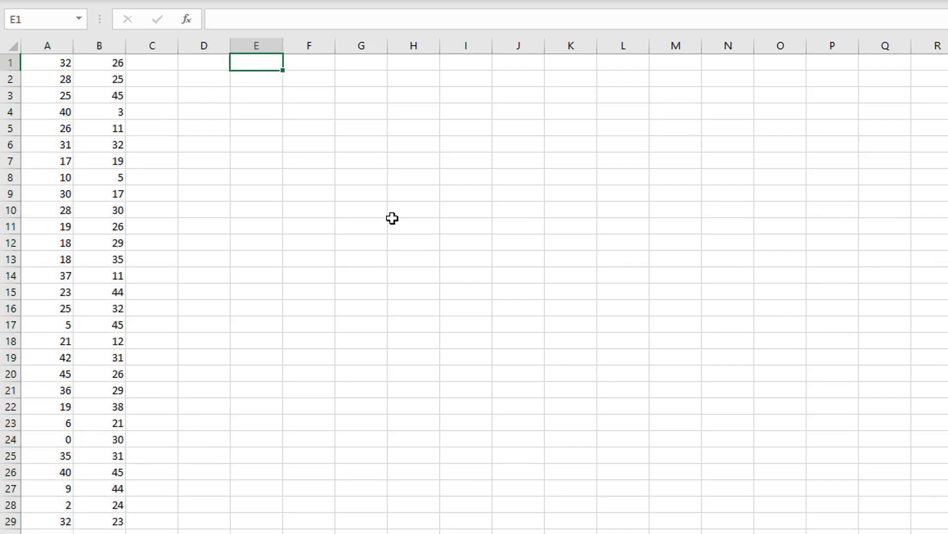
pyautogui.write('Arithmetic Mean')
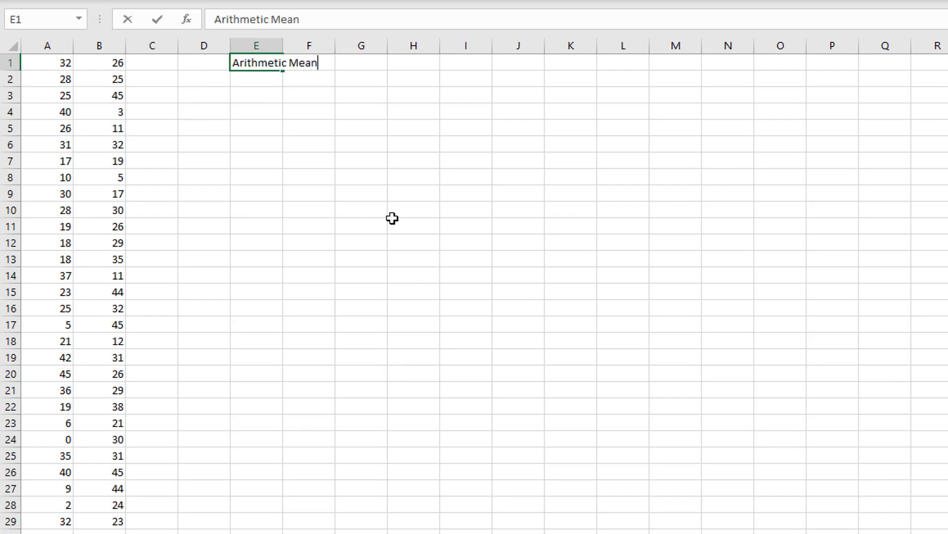
pyautogui.press('Return')
pyautogui.moveTo(283, 44); pyautogui.dragTo(323, 46)
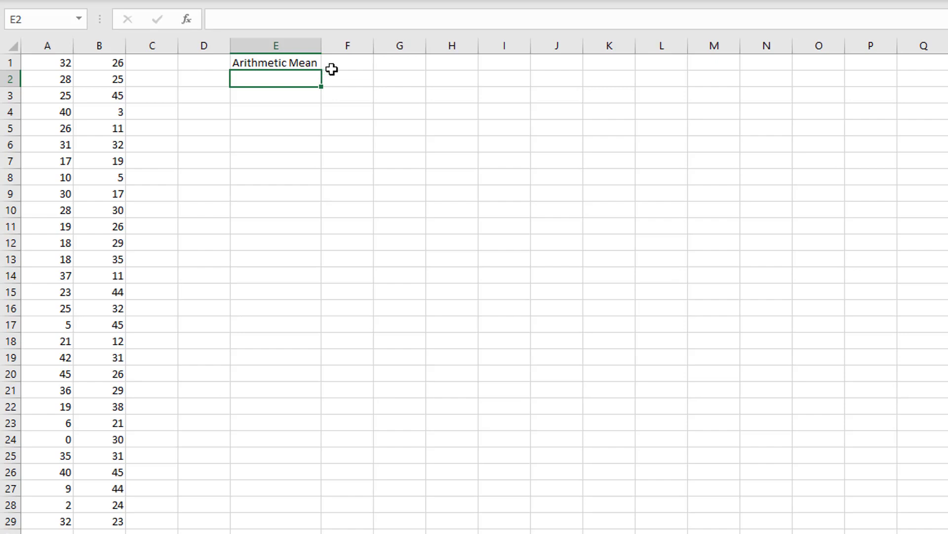
# - Calculate the arithmetic mean of the data in cell F1 with =AVERAGE(A1:B29)
pyautogui.click(348, 66)
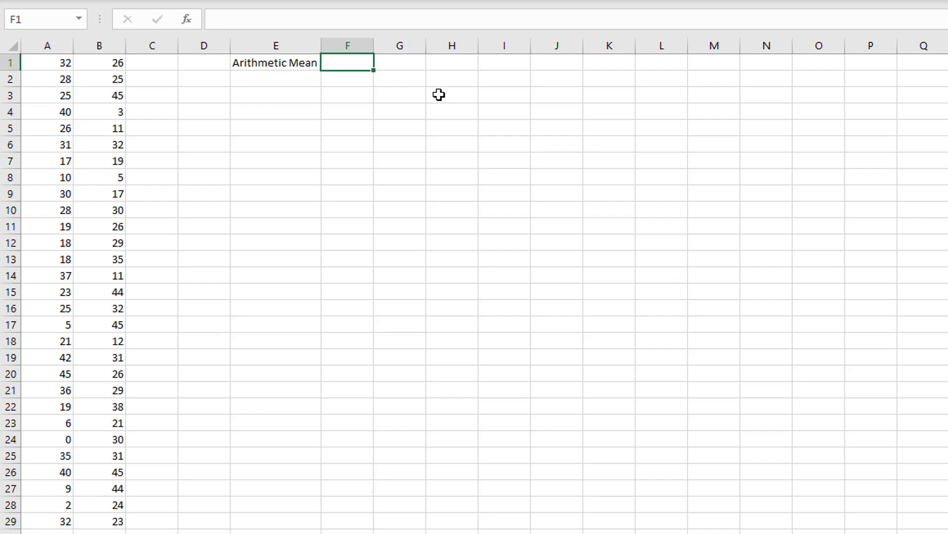
pyautogui.write('=')
pyautogui.write('averag')
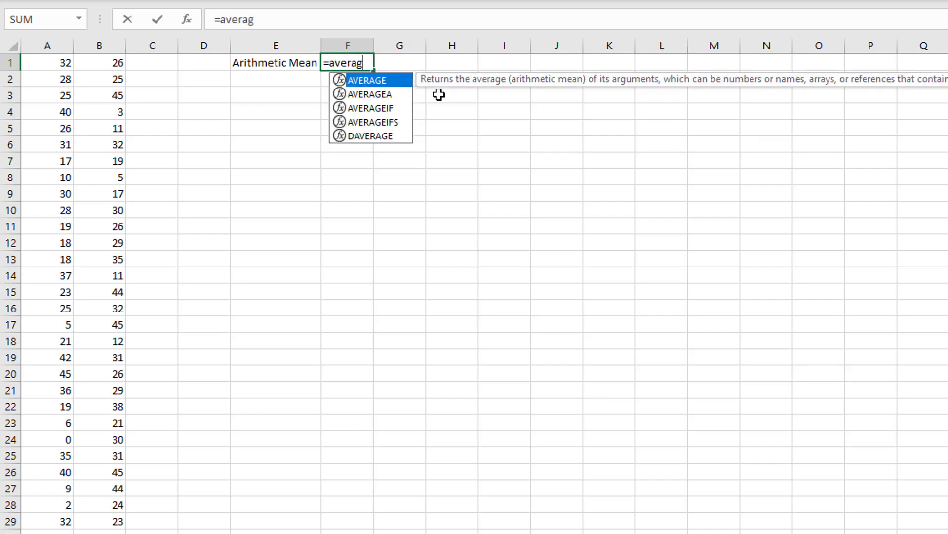
pyautogui.write('e(')
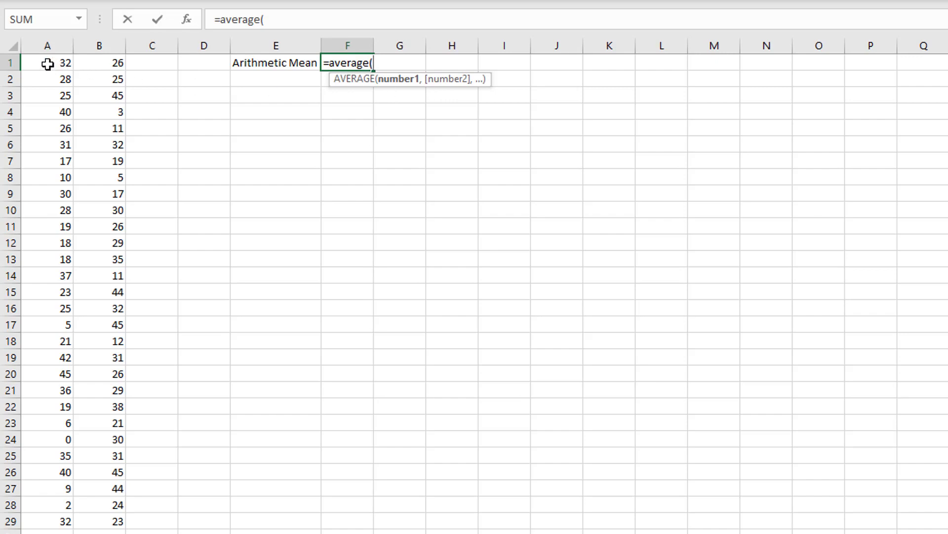
pyautogui.moveTo(47, 64); pyautogui.dragTo(112, 524)
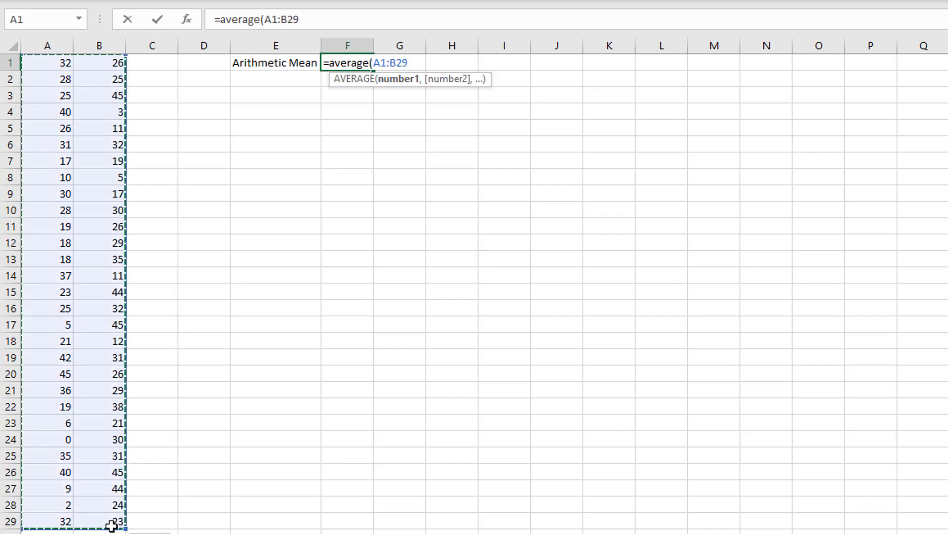
pyautogui.click(42, 64)
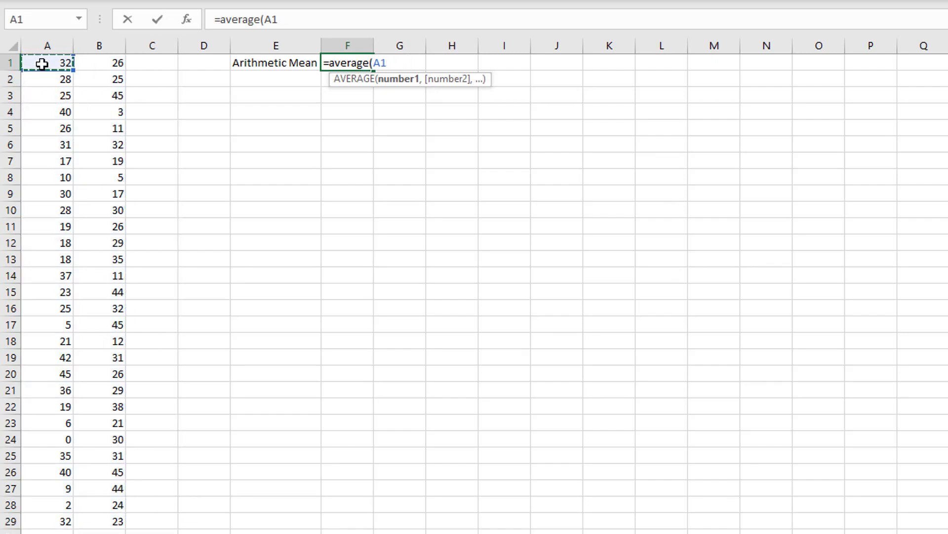
pyautogui.hotkey('ctrl', 'shift', 'Down')
pyautogui.hotkey('ctrl', 'shift', 'Right')
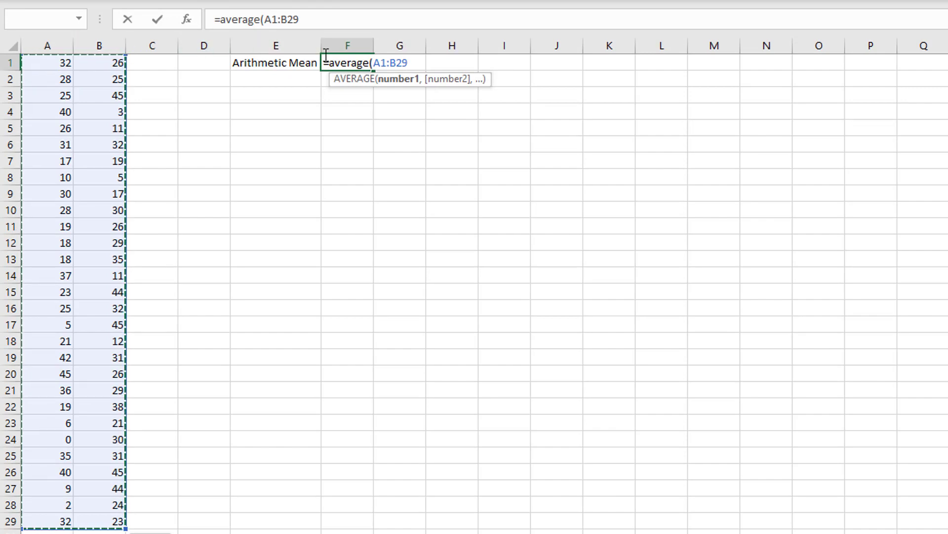
pyautogui.write(')')
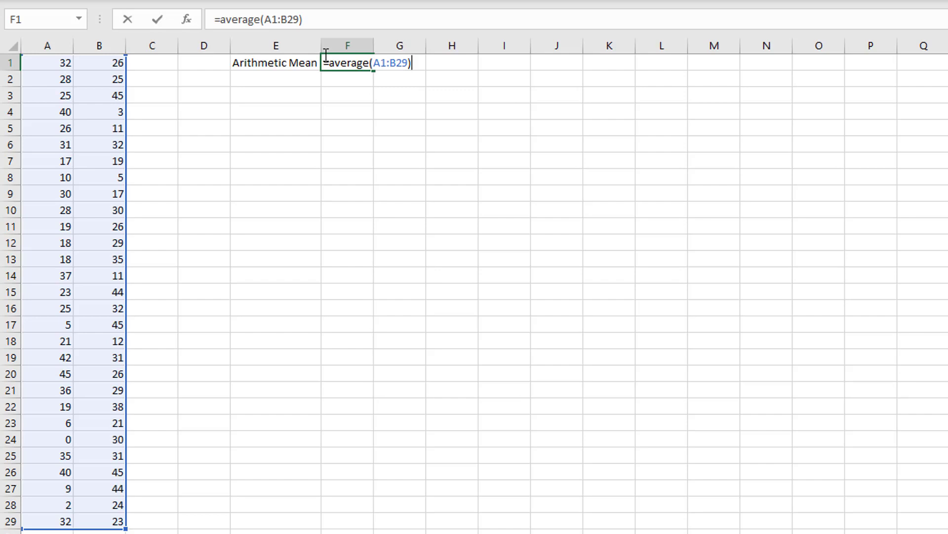
pyautogui.press('Return')
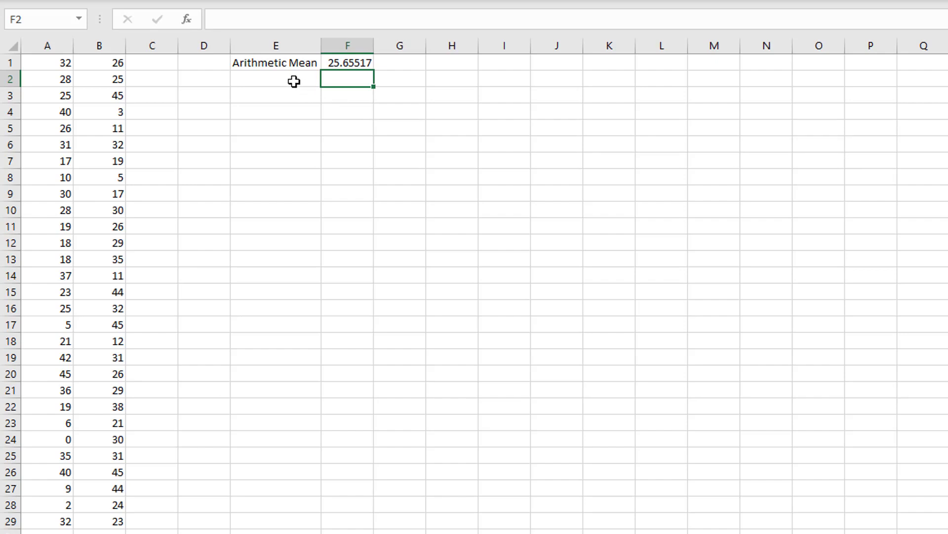
# - Enter the label "Std Dev (if sample)" in cell E3
pyautogui.click(272, 96)
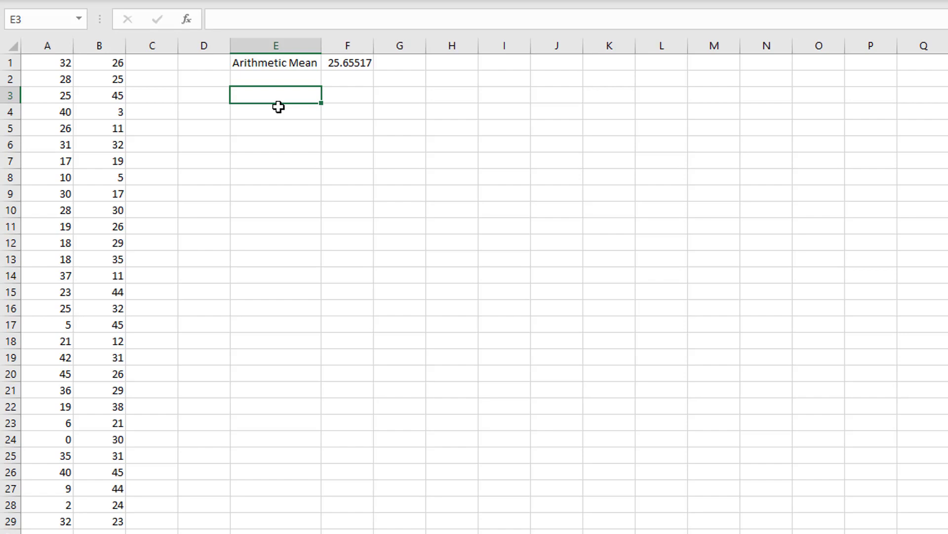
pyautogui.write('Std Dev (if sample)')
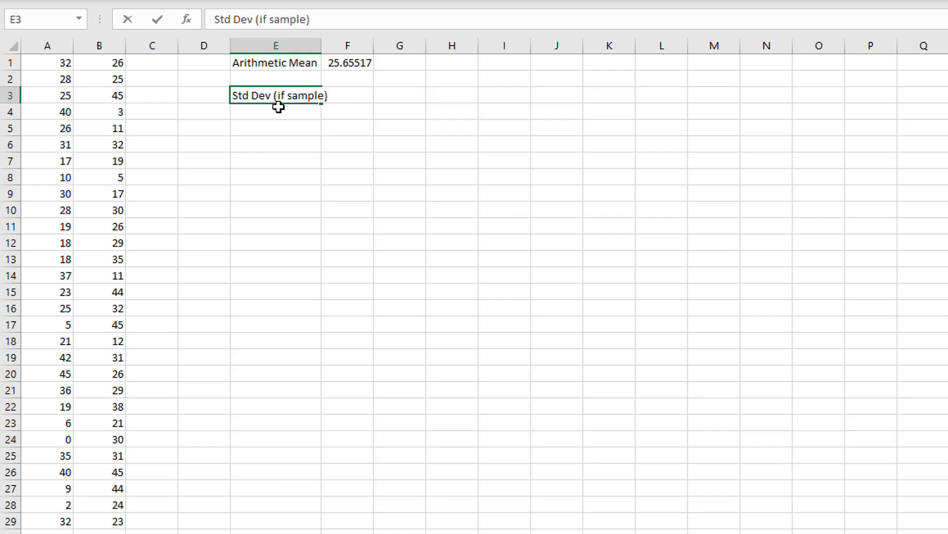
pyautogui.press('Return')
# - Fill the E3 label down to E4, widen column E to fit, and change E4 to "Std Dev (if pop)"
pyautogui.click(282, 95)
pyautogui.moveTo(320, 102); pyautogui.dragTo(320, 116)
pyautogui.moveTo(322, 46); pyautogui.dragTo(334, 46)
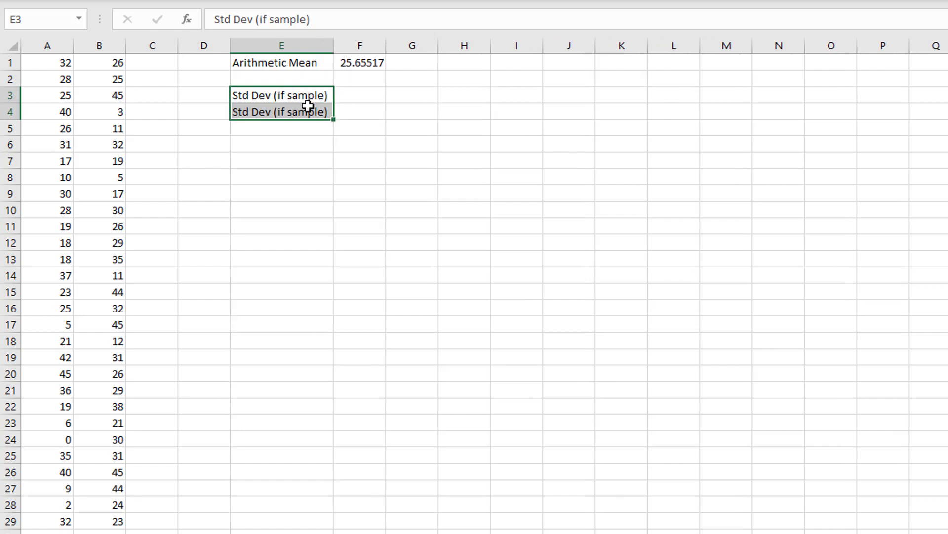
pyautogui.doubleClick(316, 112)
pyautogui.moveTo(291, 112); pyautogui.dragTo(325, 113)
pyautogui.write('pop')
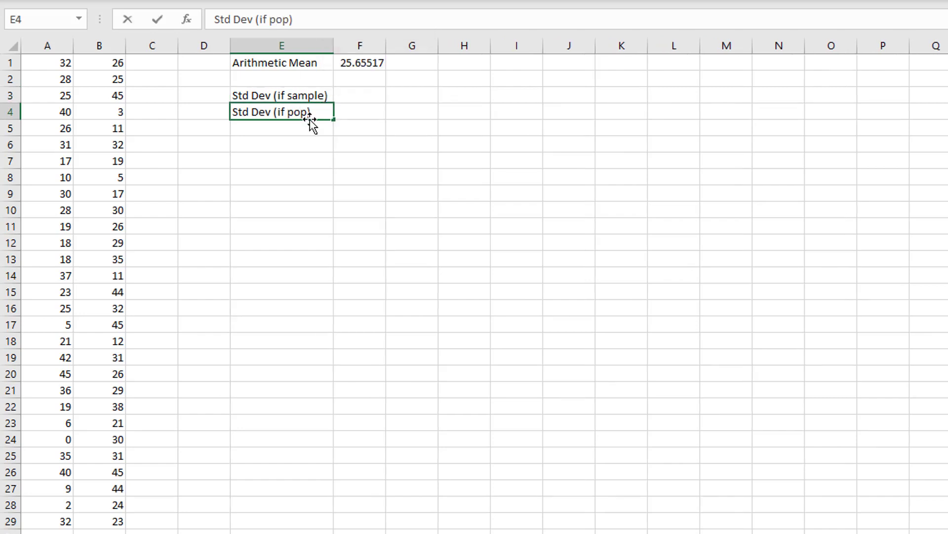
# - Start a standard deviation formula in cell F3 with =stdev
pyautogui.click(373, 97)
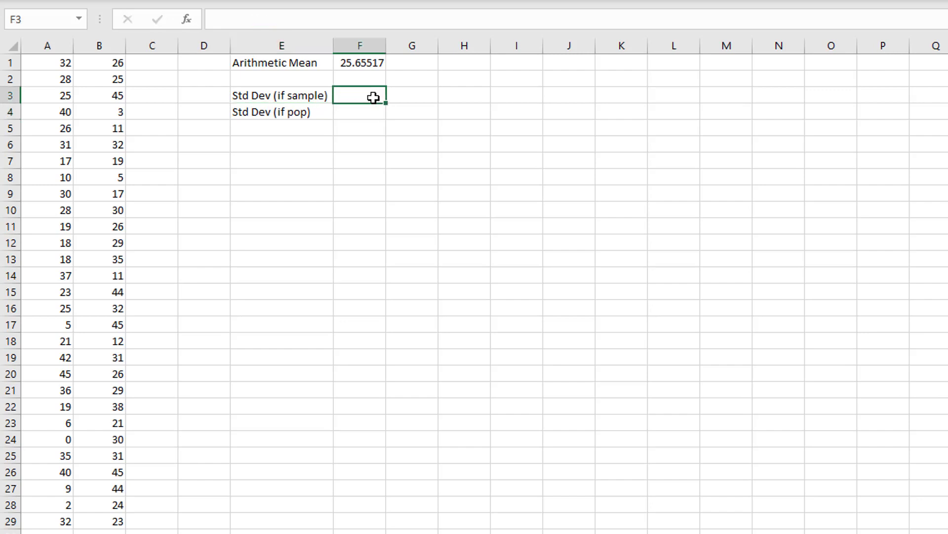
pyautogui.write('=st')
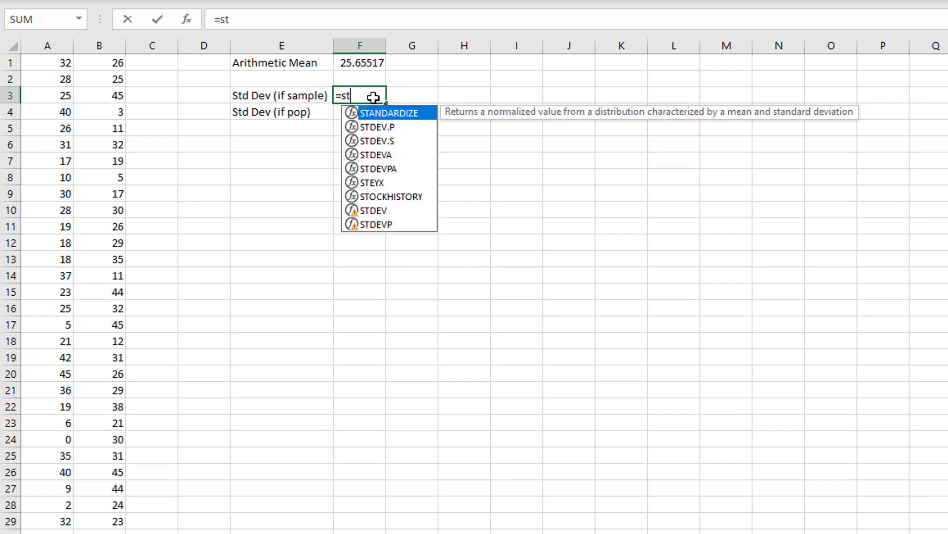
pyautogui.write('dev')
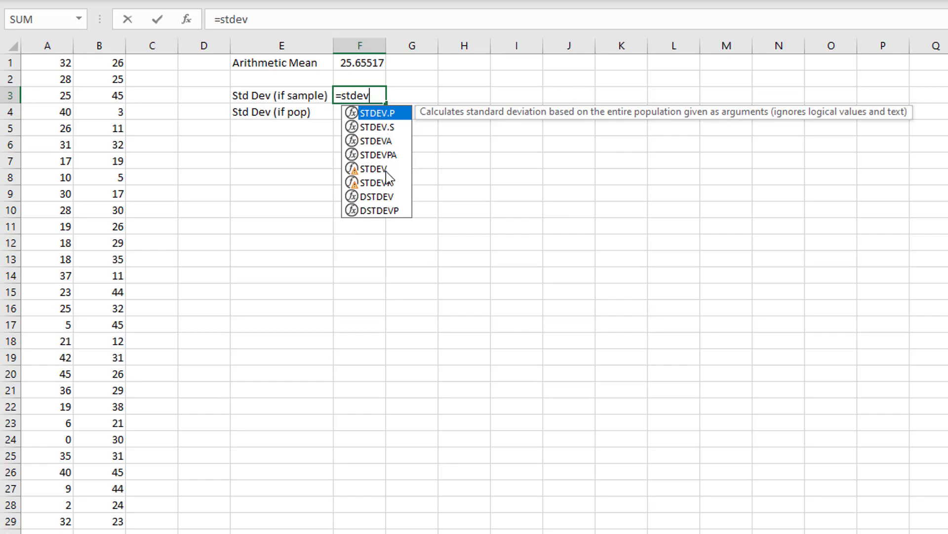
# - Examine the suggested standard deviation functions and their descriptions, including STDEV.P, STDEV.S, STDEVA and STDEVPA
pyautogui.click(393, 211)
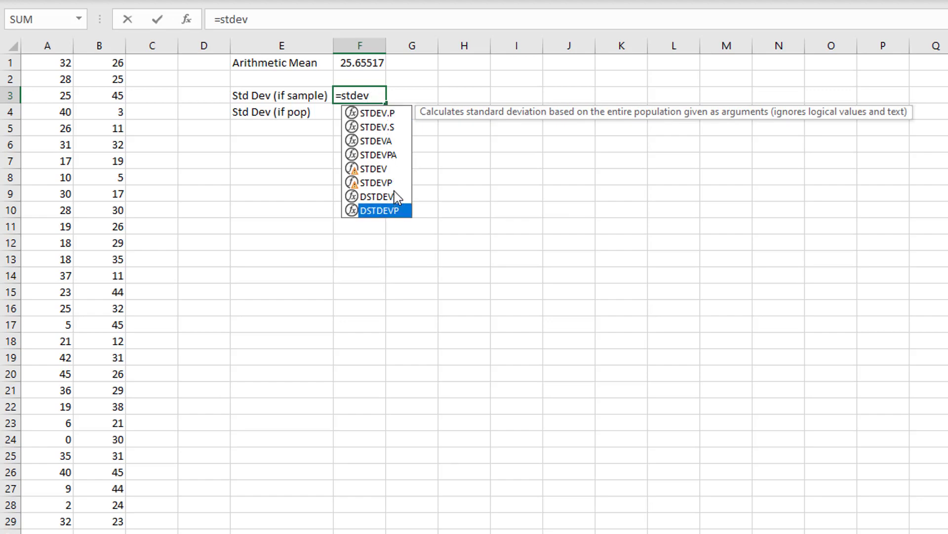
pyautogui.click(377, 96)
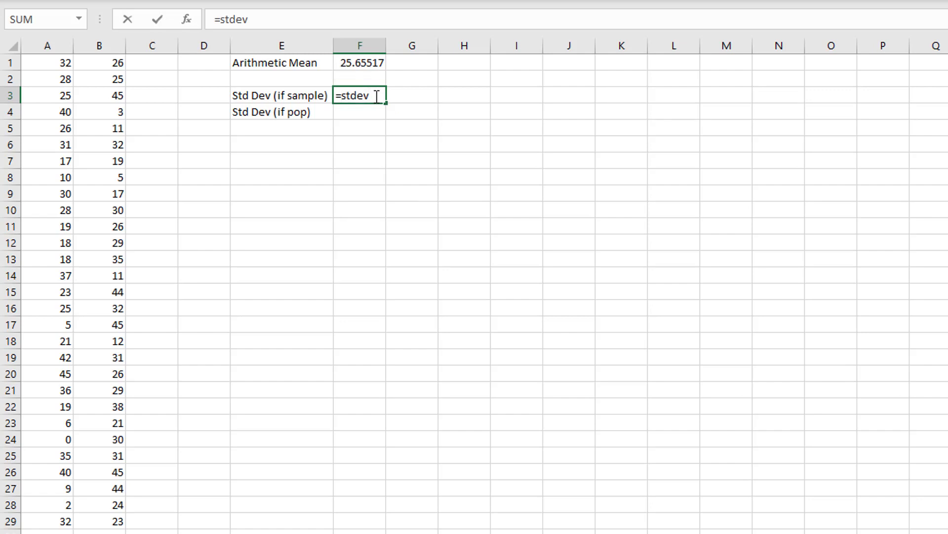
pyautogui.press('BackSpace')
pyautogui.write('v')
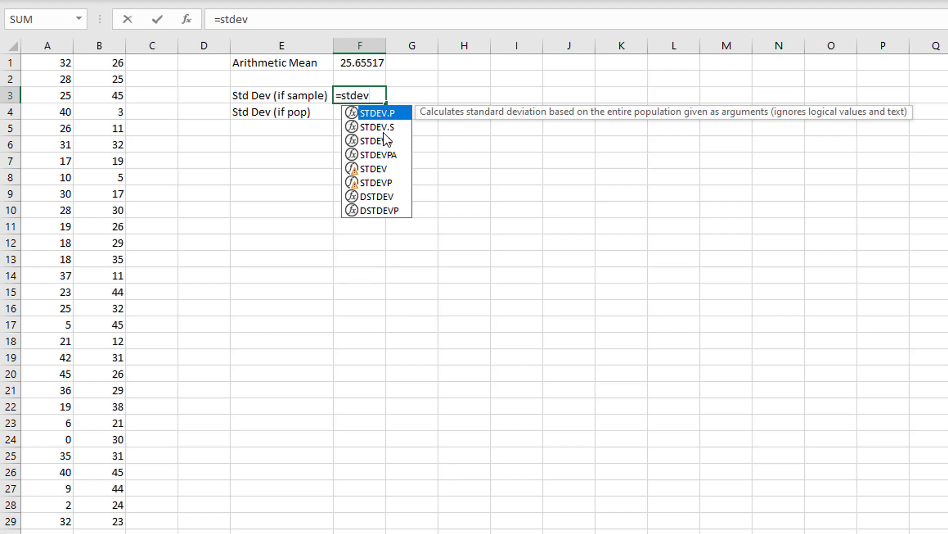
pyautogui.press('BackSpace')
pyautogui.press('BackSpace')
pyautogui.press('BackSpace')
pyautogui.press('BackSpace')
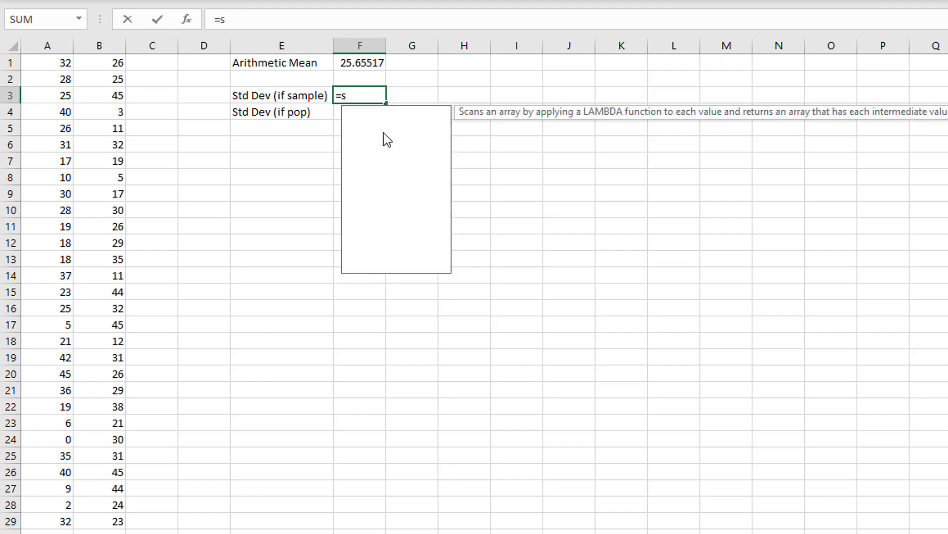
pyautogui.write('t')
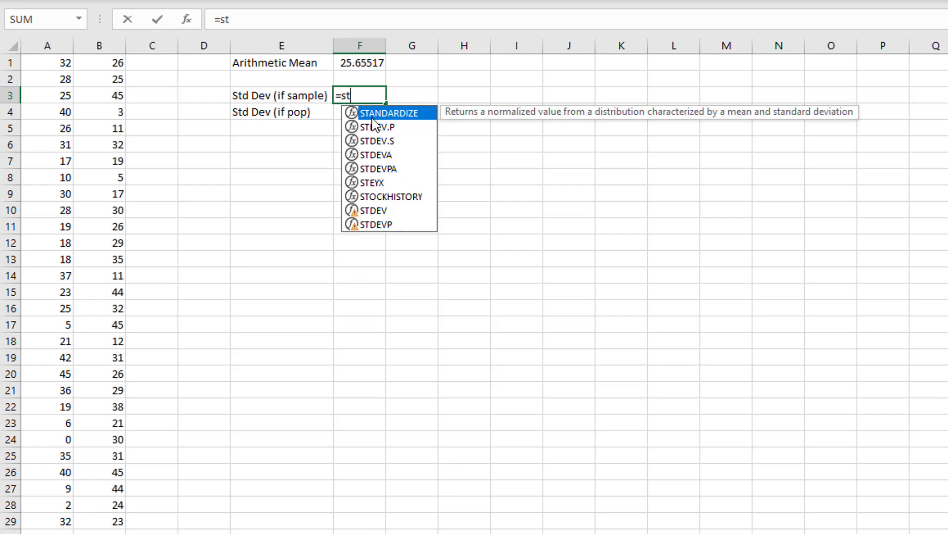
pyautogui.click(378, 128)
pyautogui.click(384, 141)
pyautogui.click(385, 155)
pyautogui.click(387, 168)
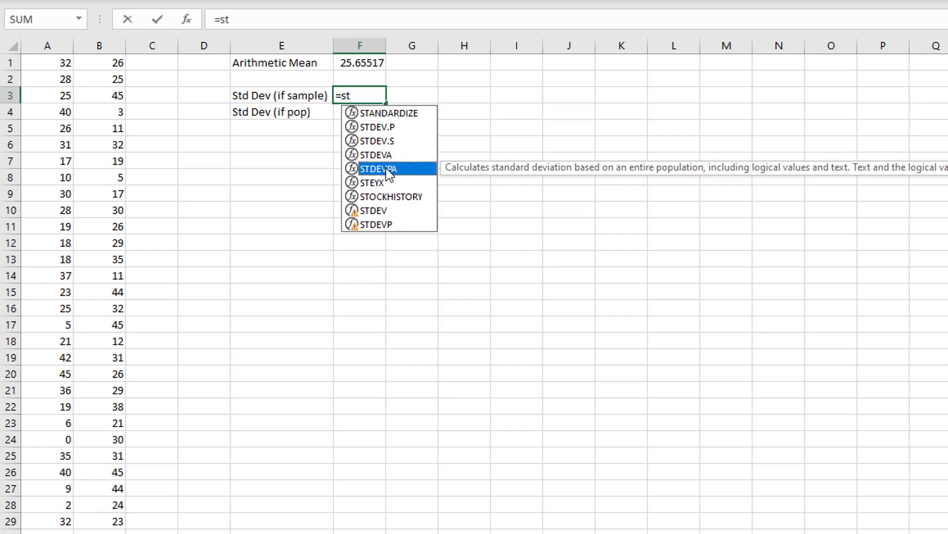
pyautogui.click(365, 95)
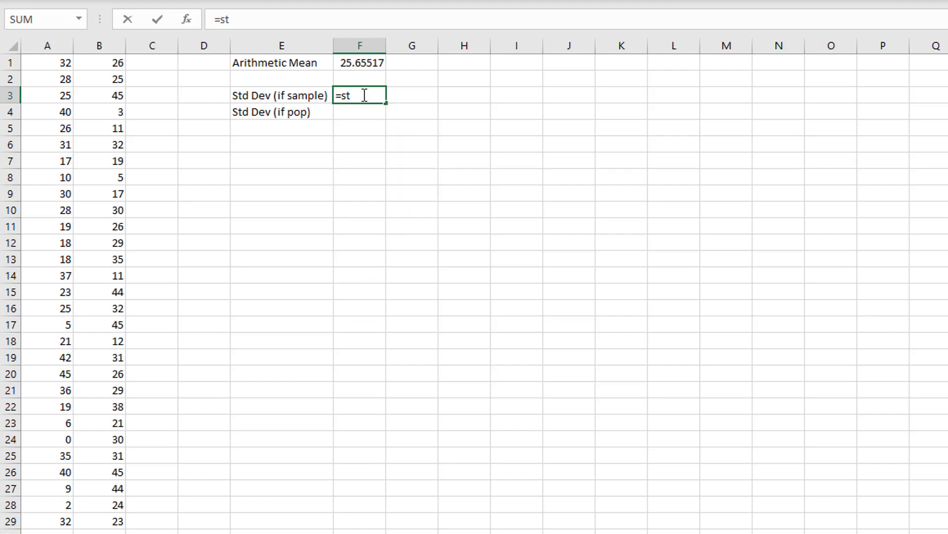
# - Complete the sample standard deviation formula in F3 as =STDEV.S(A1:B29)
pyautogui.write('dev')
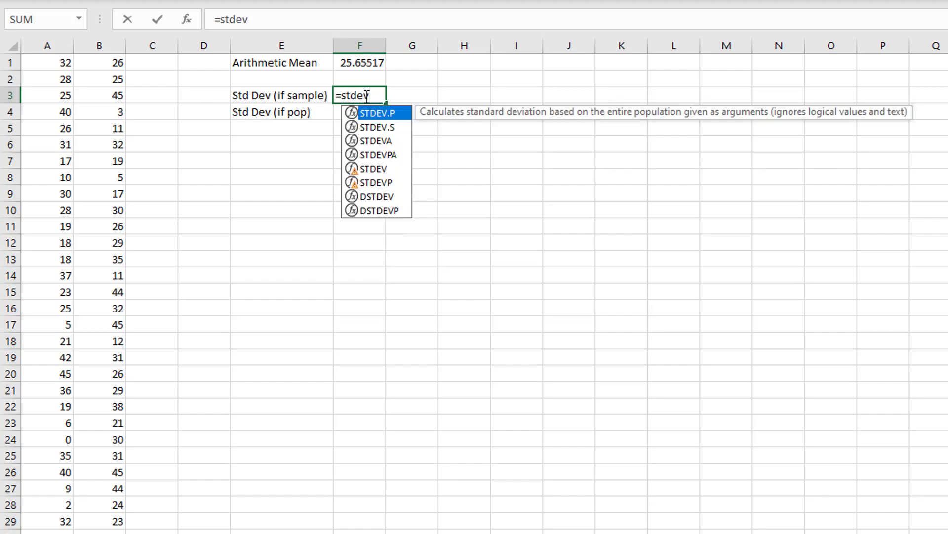
pyautogui.write('.s(')
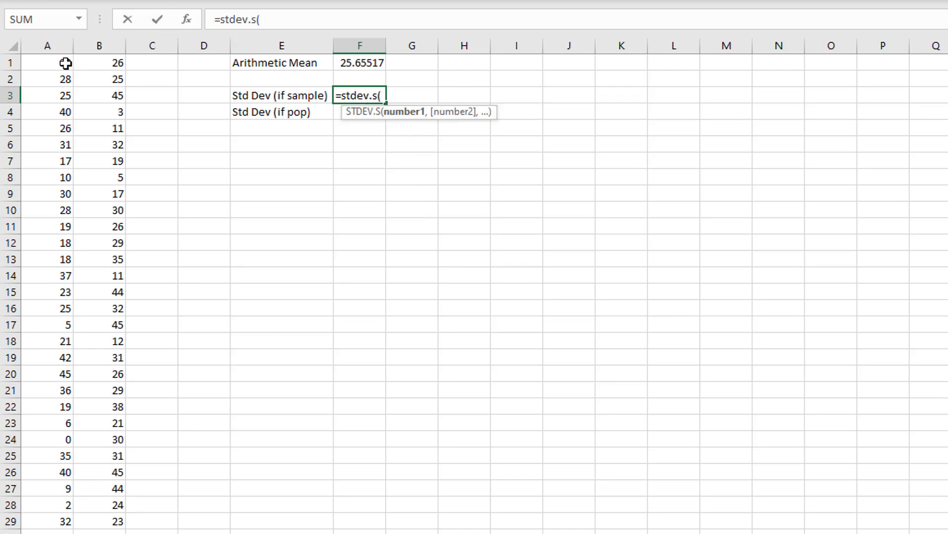
pyautogui.moveTo(65, 61); pyautogui.dragTo(68, 528)
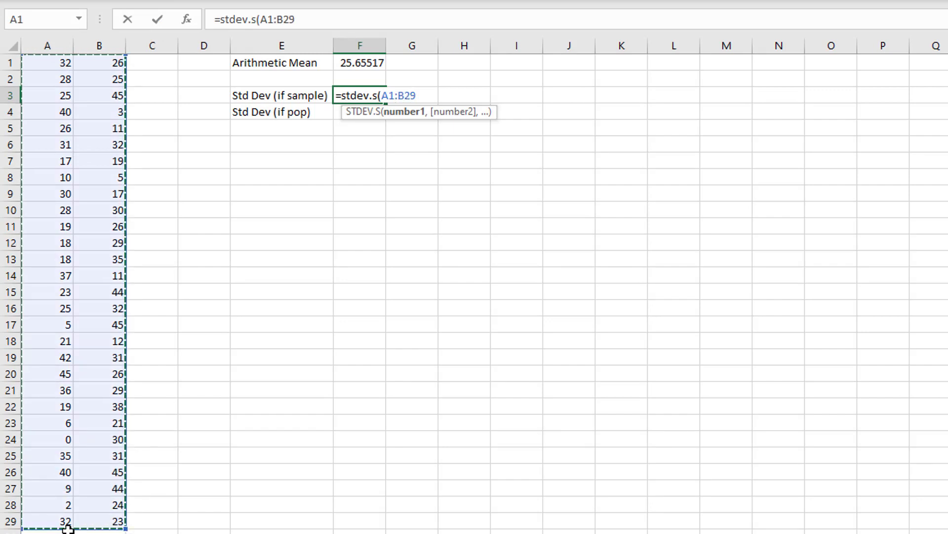
pyautogui.press('Return')
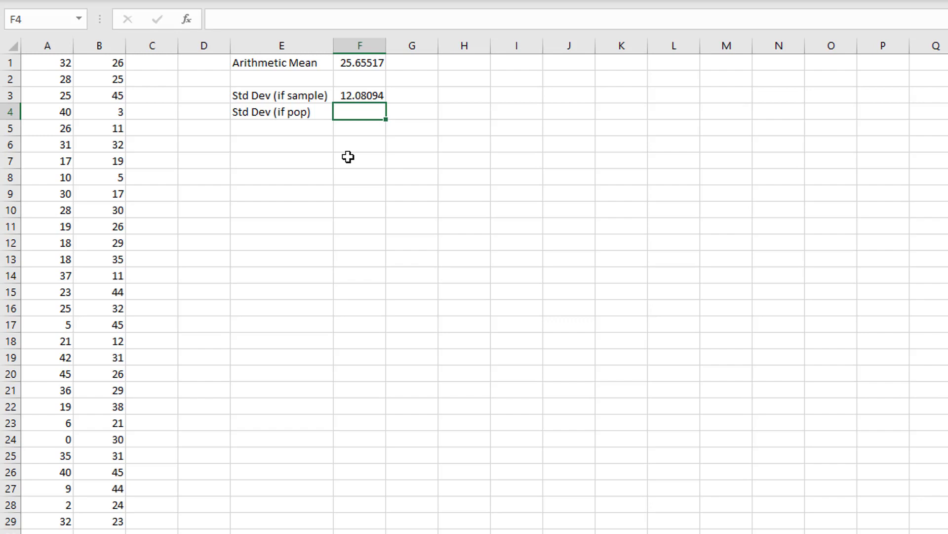
# - Calculate the population standard deviation in cell F4 with =STDEV.P(A1:B29)
pyautogui.write('=stdev.')
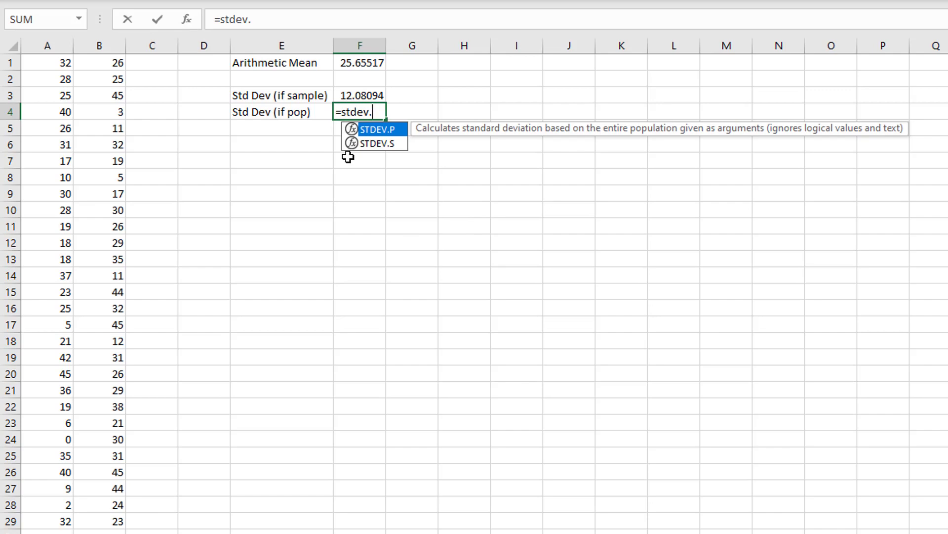
pyautogui.write('p(')
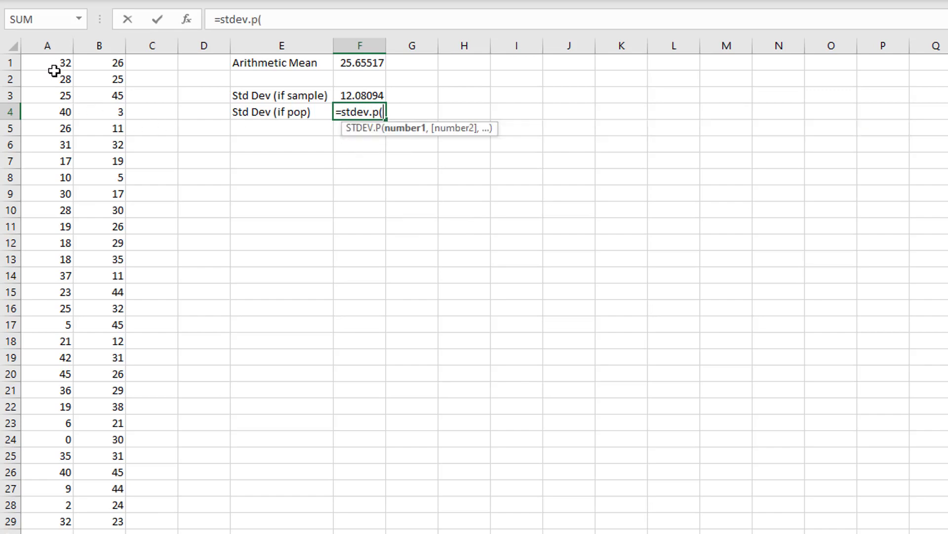
pyautogui.moveTo(52, 64); pyautogui.dragTo(121, 518)
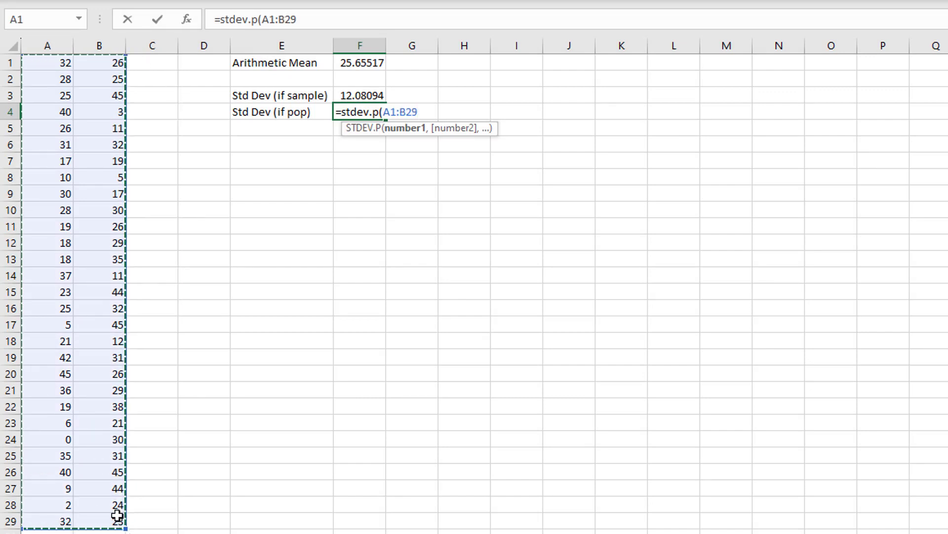
pyautogui.write(')')
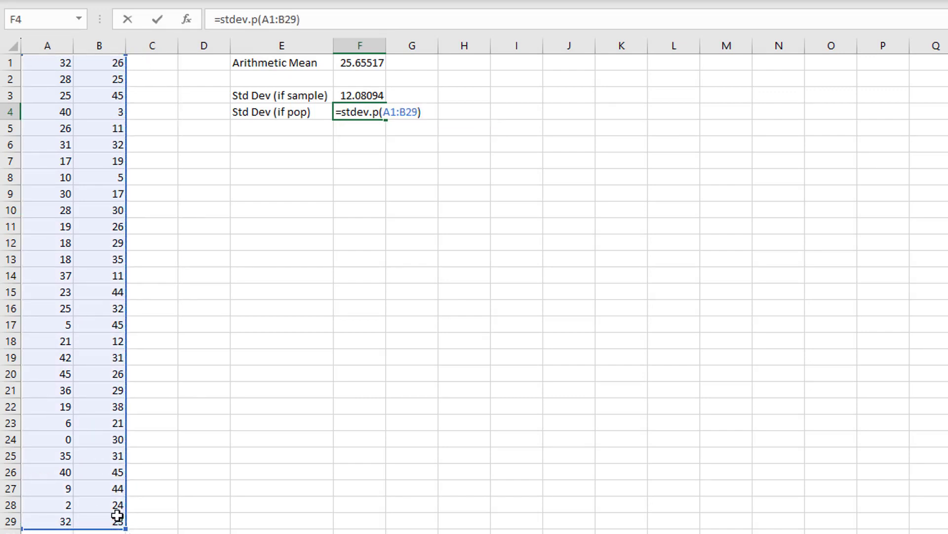
pyautogui.press('Return')
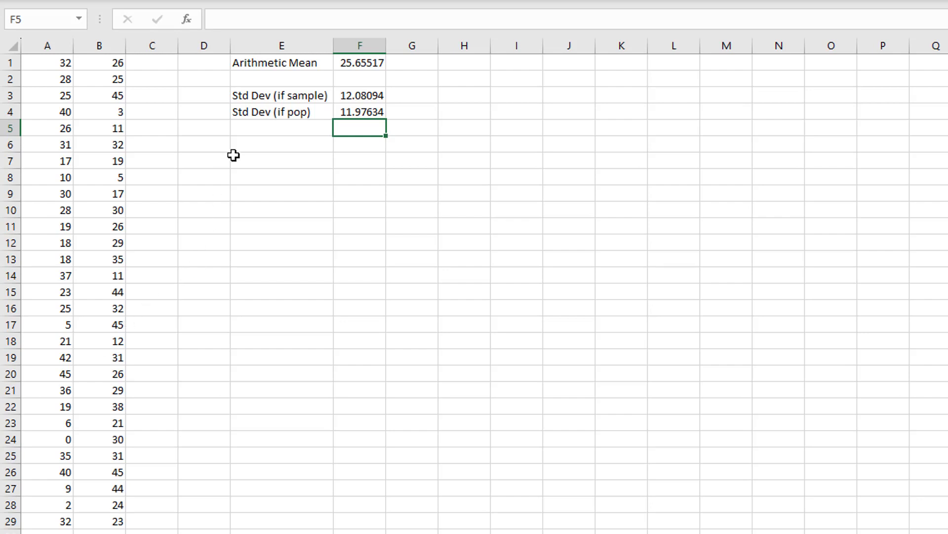
# - Enter the label "Variance (if sample)" in cell E6
pyautogui.click(278, 141)
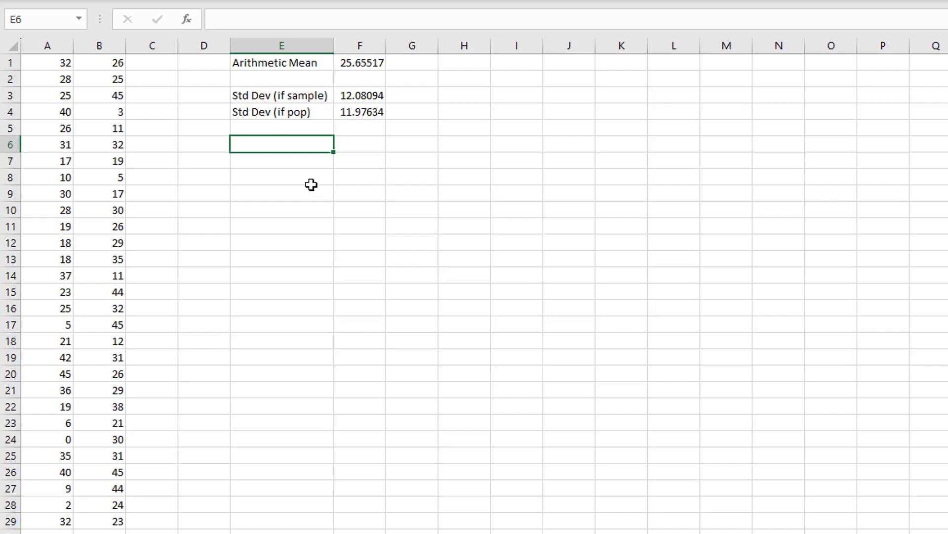
pyautogui.write('Variance (i')
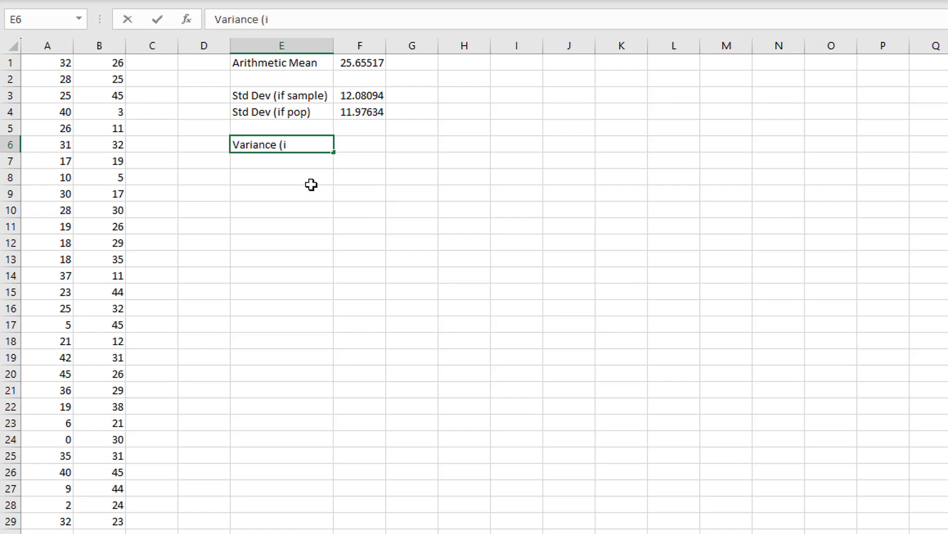
pyautogui.write('f samplme)')
pyautogui.press('BackSpace')
pyautogui.press('BackSpace')
pyautogui.press('BackSpace')
pyautogui.press('BackSpace')
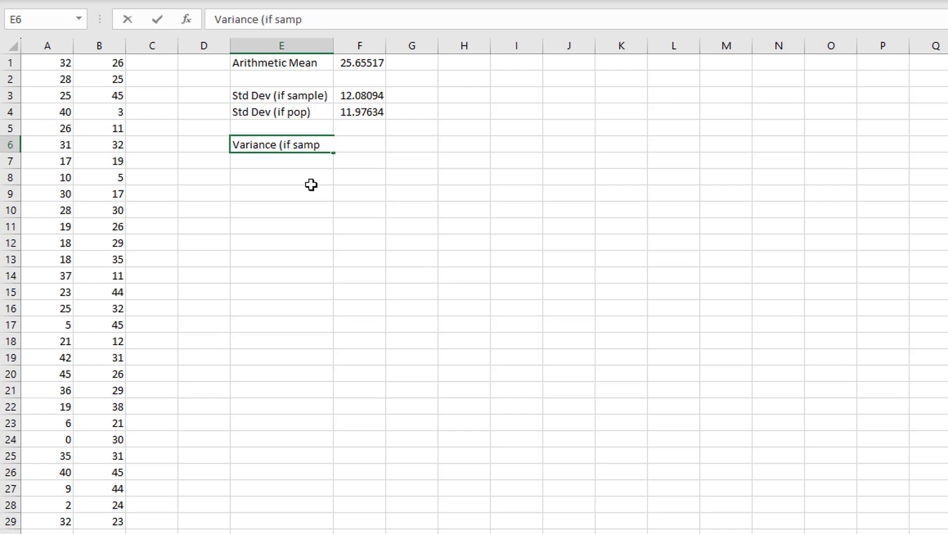
pyautogui.write('le)')
pyautogui.press('Return')
# - Copy the E6 label into E7, change it to "Variance (if population)", and widen column E to fit the text
pyautogui.click(309, 143)
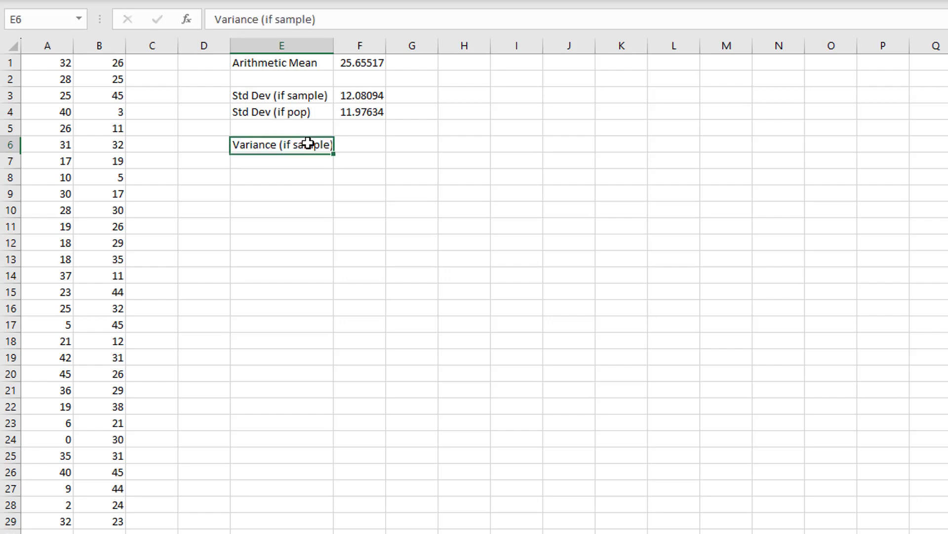
pyautogui.moveTo(333, 154)
pyautogui.mouseDown()
pyautogui.moveTo(334, 169)
pyautogui.moveTo(302, 162)
pyautogui.moveTo(331, 161)
pyautogui.mouseUp()
pyautogui.click(294, 162)
pyautogui.doubleClick(294, 162)
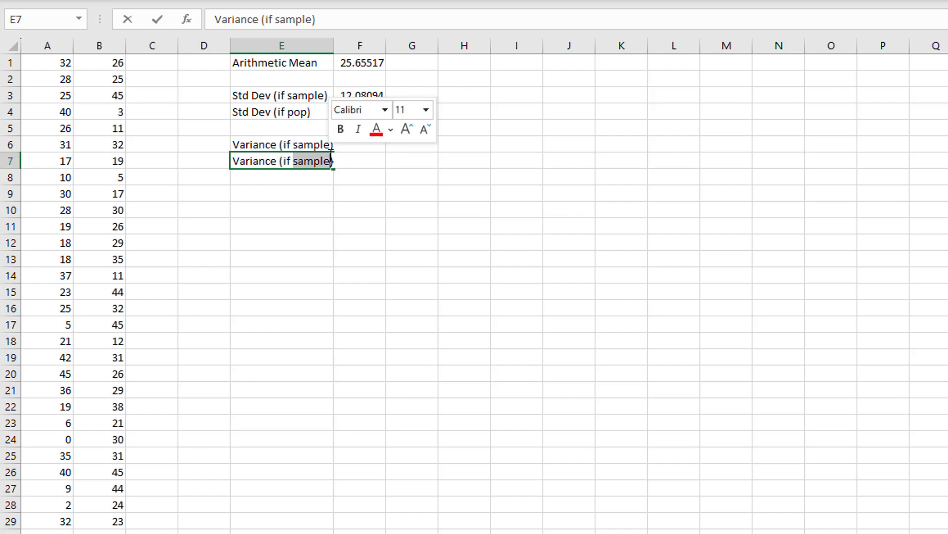
pyautogui.write('population)')
pyautogui.press('Return')
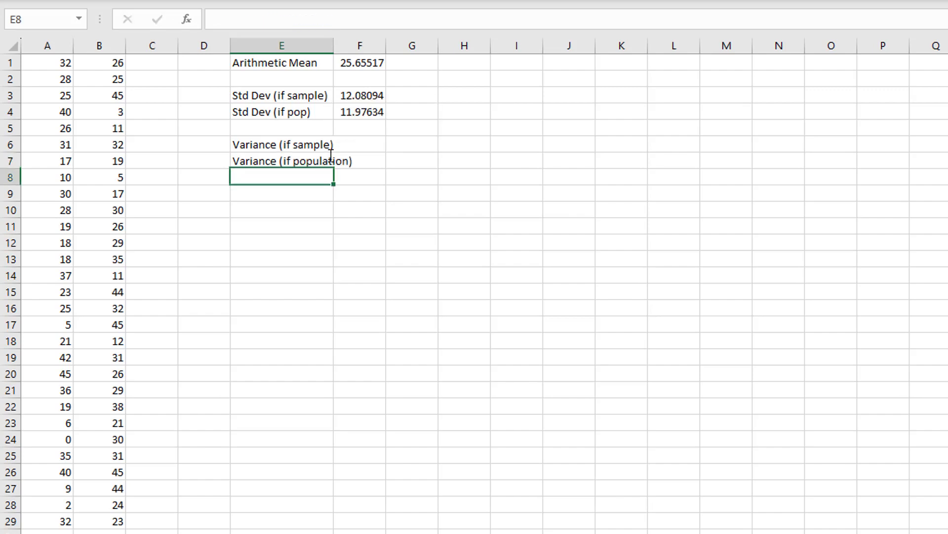
pyautogui.moveTo(334, 45); pyautogui.dragTo(360, 49)
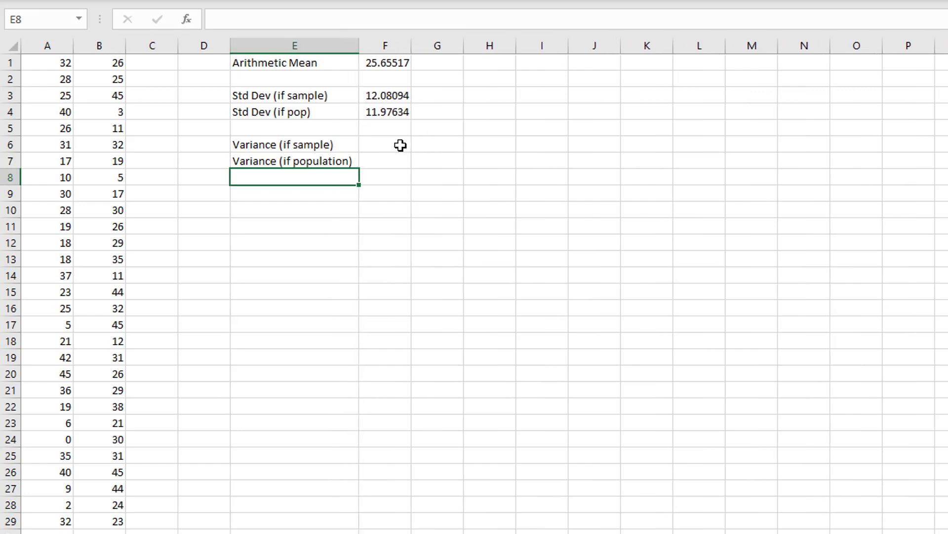
# - Calculate the sample variance in cell F6 by squaring the sample standard deviation with =F3^2
pyautogui.click(384, 113)
pyautogui.click(386, 97)
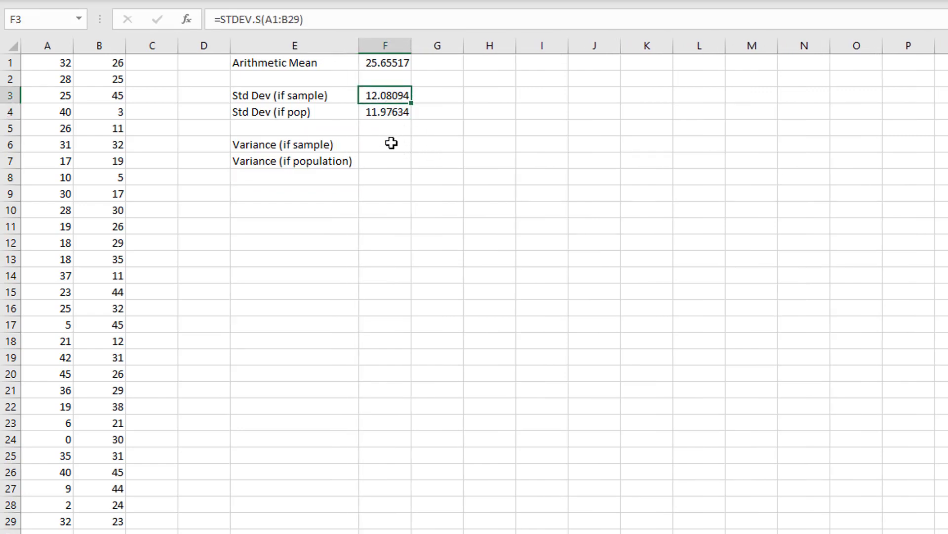
pyautogui.click(391, 142)
pyautogui.write('=')
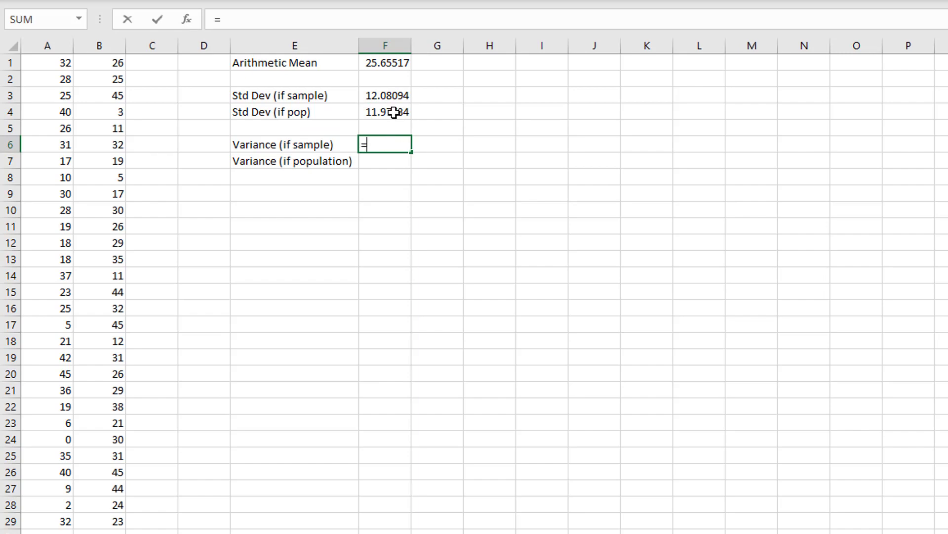
pyautogui.click(390, 96)
pyautogui.write('^2')
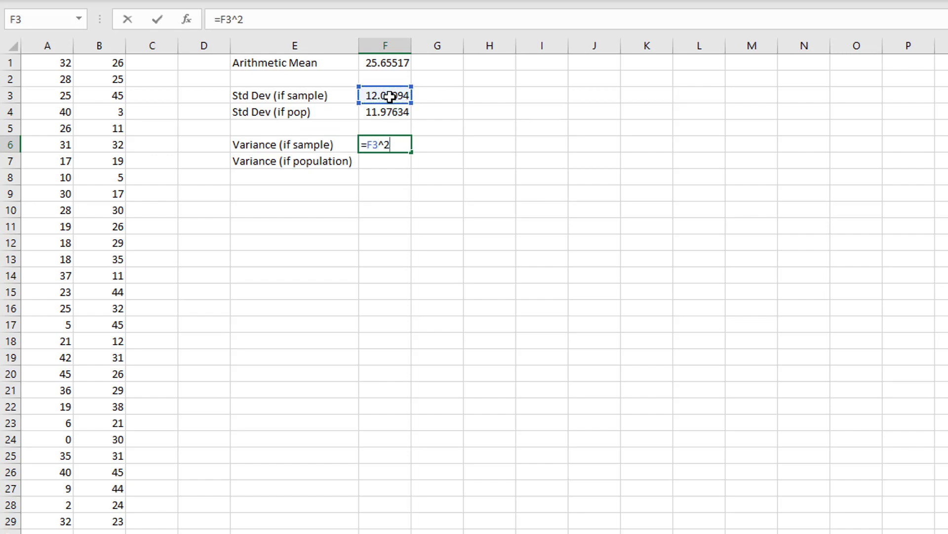
pyautogui.click(380, 145)
pyautogui.press('Return')
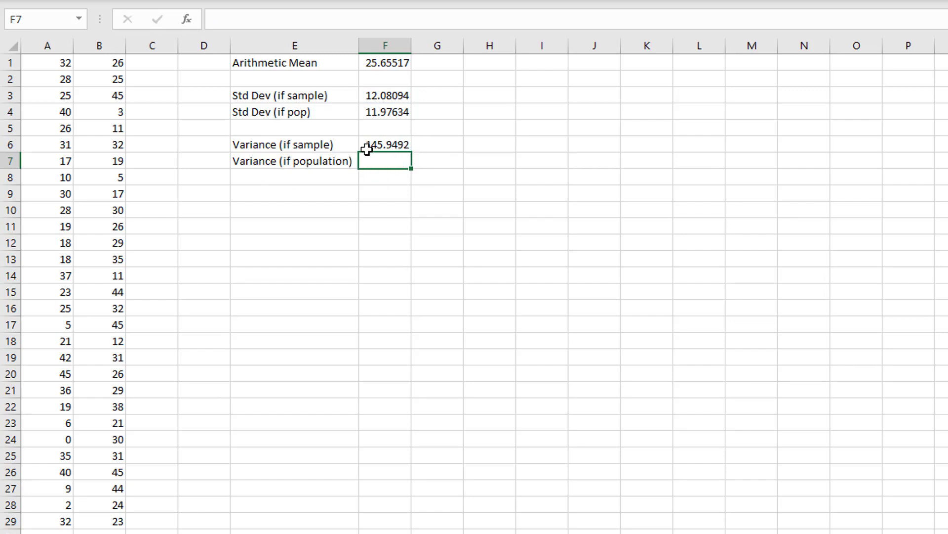
# - Fill the variance formula from F6 down to F7 and check the cell reference in the copied formula
pyautogui.click(407, 144)
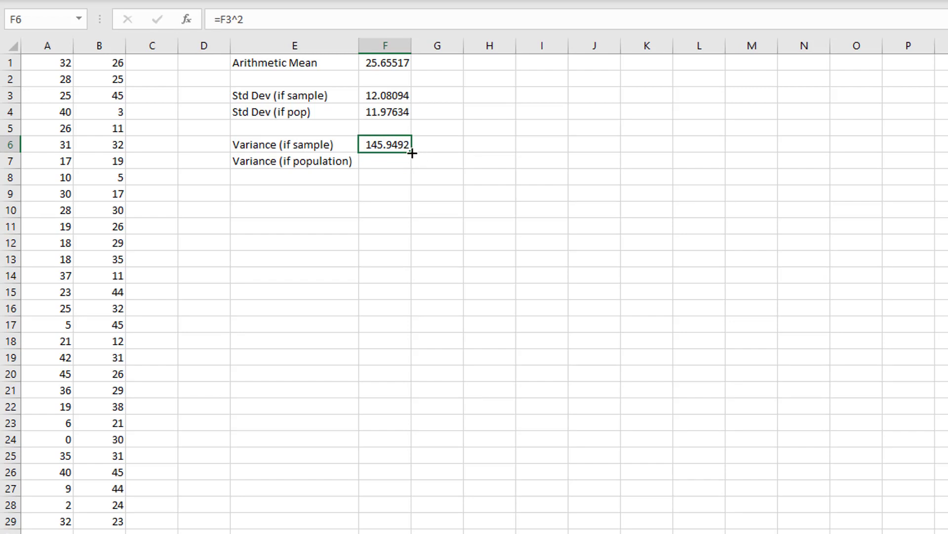
pyautogui.moveTo(412, 153); pyautogui.dragTo(412, 166)
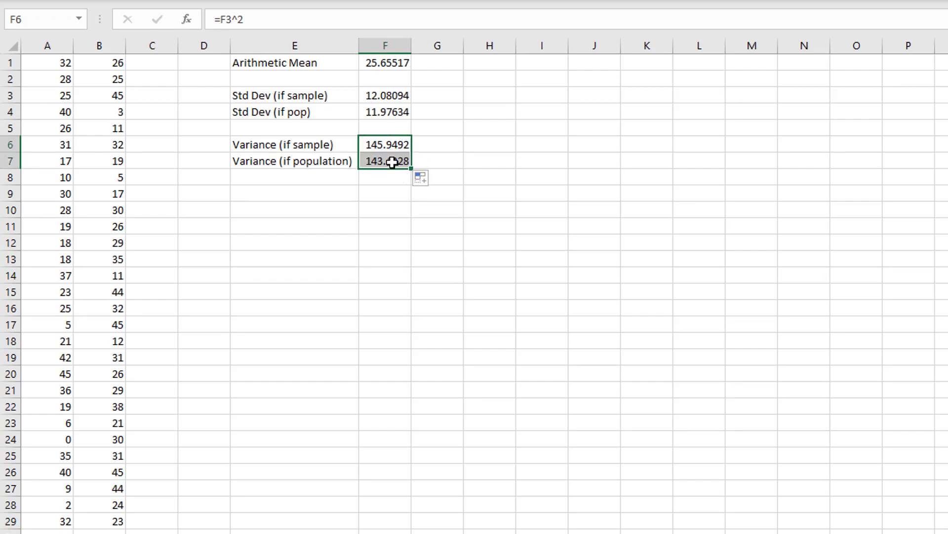
pyautogui.doubleClick(392, 162)
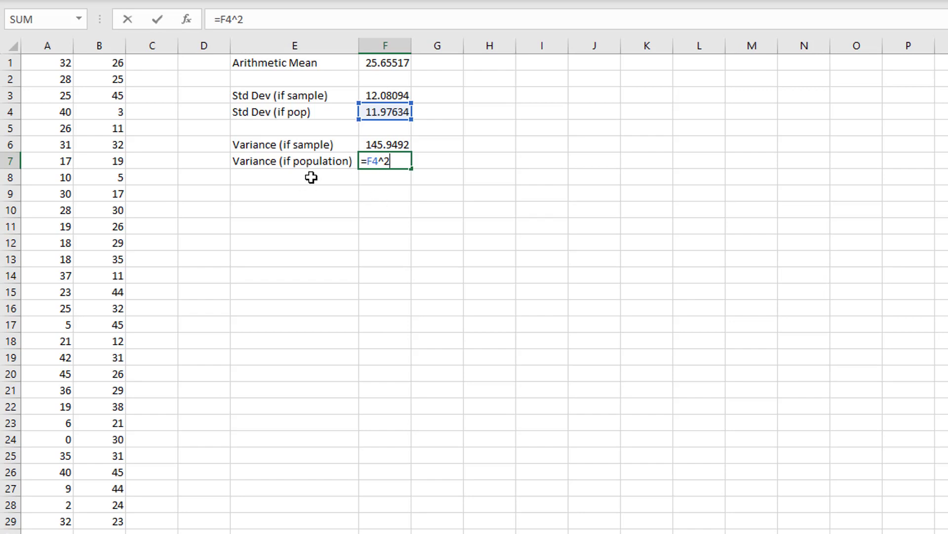
pyautogui.press('Escape')
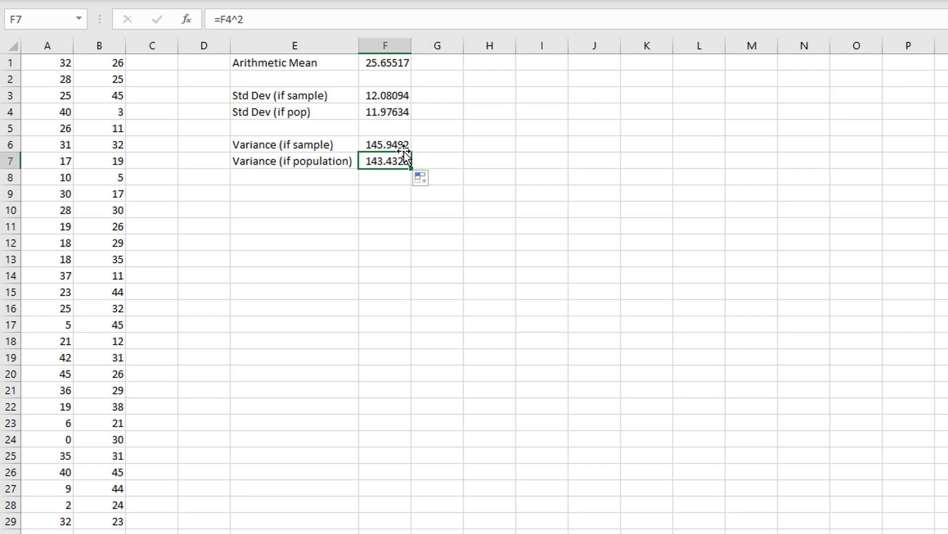
# - Calculate the sample variance directly from the data in cell G6 with =VAR.S(A1:B29)
pyautogui.click(449, 145)
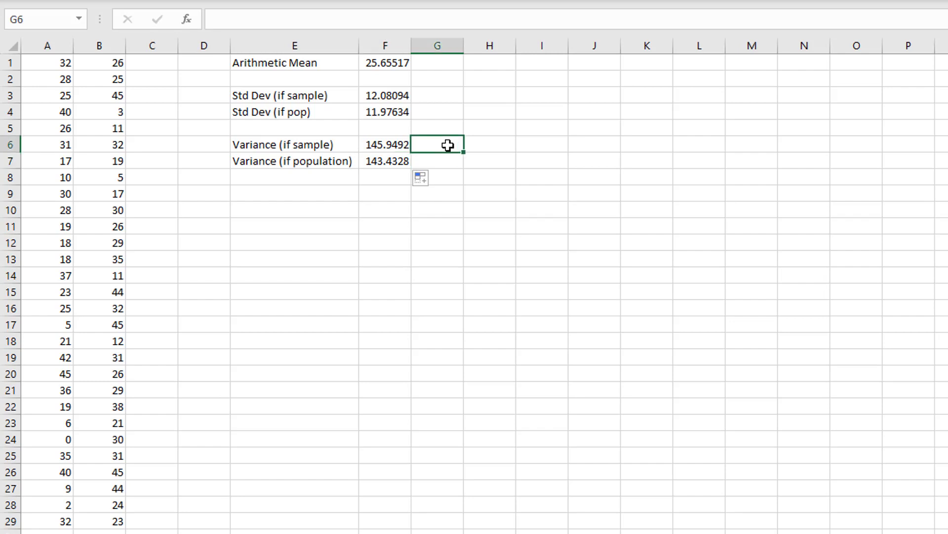
pyautogui.write('=var')
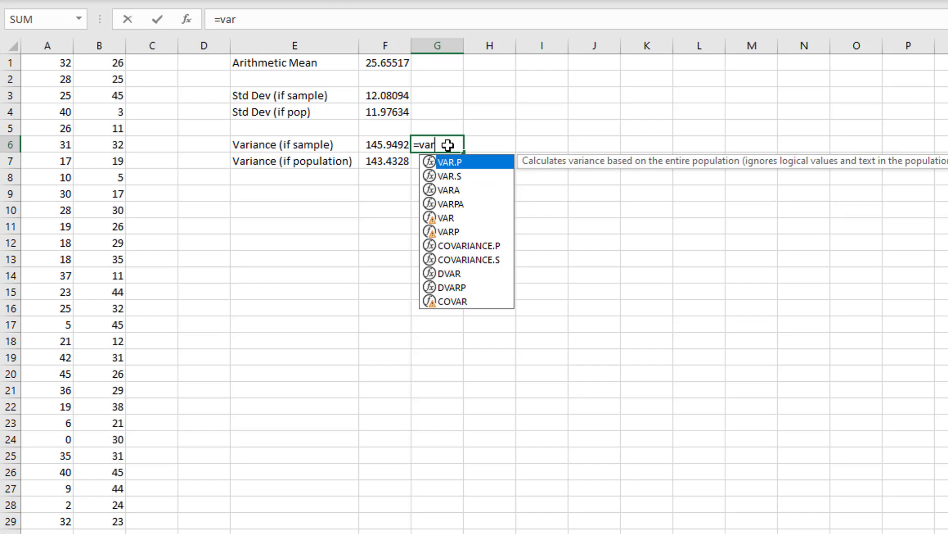
pyautogui.write('.')
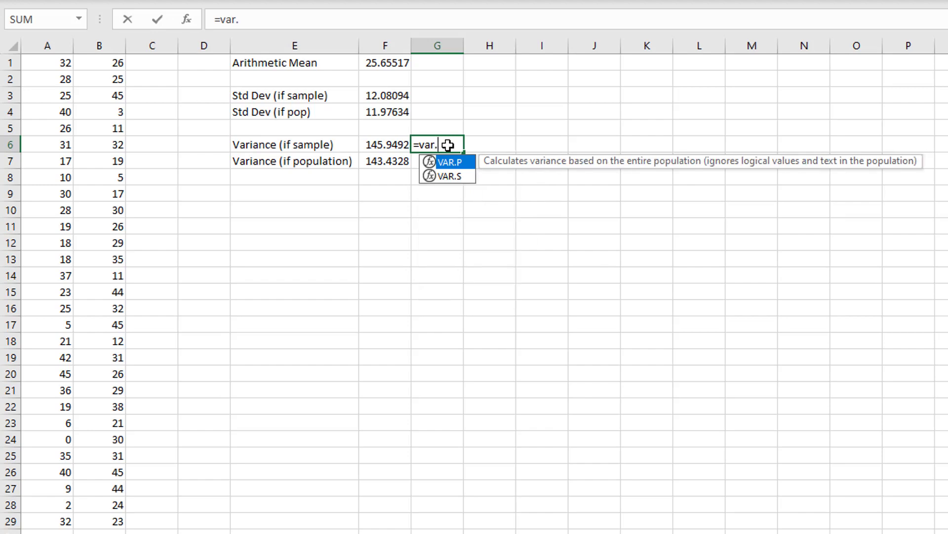
pyautogui.write('s(')
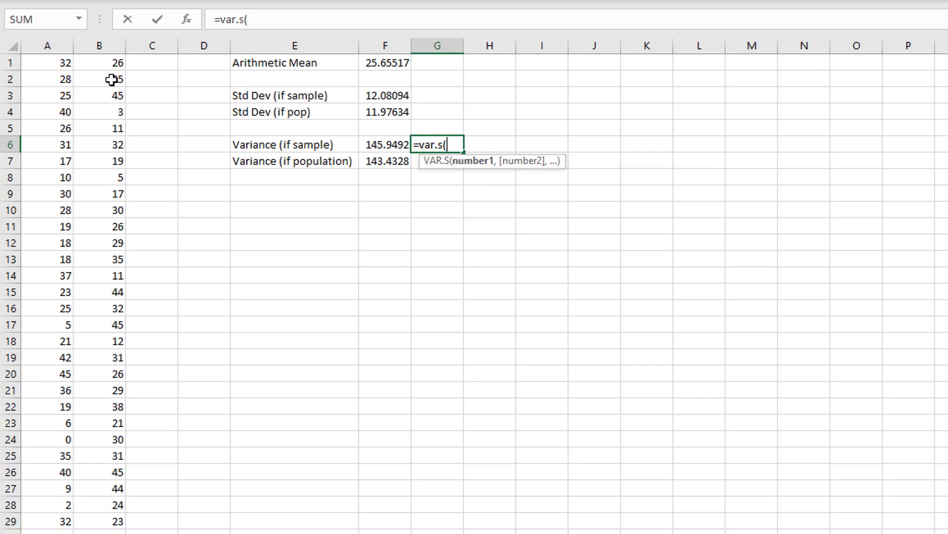
pyautogui.moveTo(65, 64); pyautogui.dragTo(122, 525)
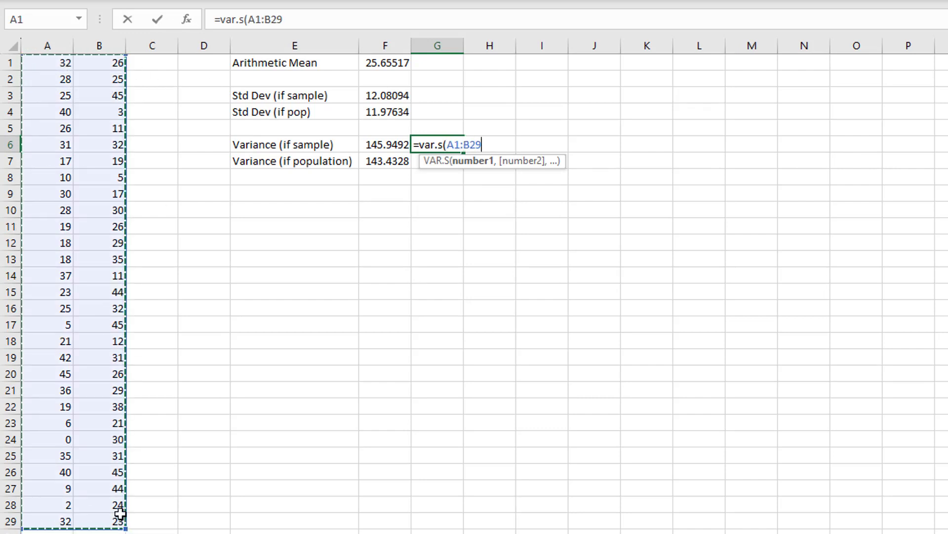
pyautogui.write(')')
pyautogui.press('Return')
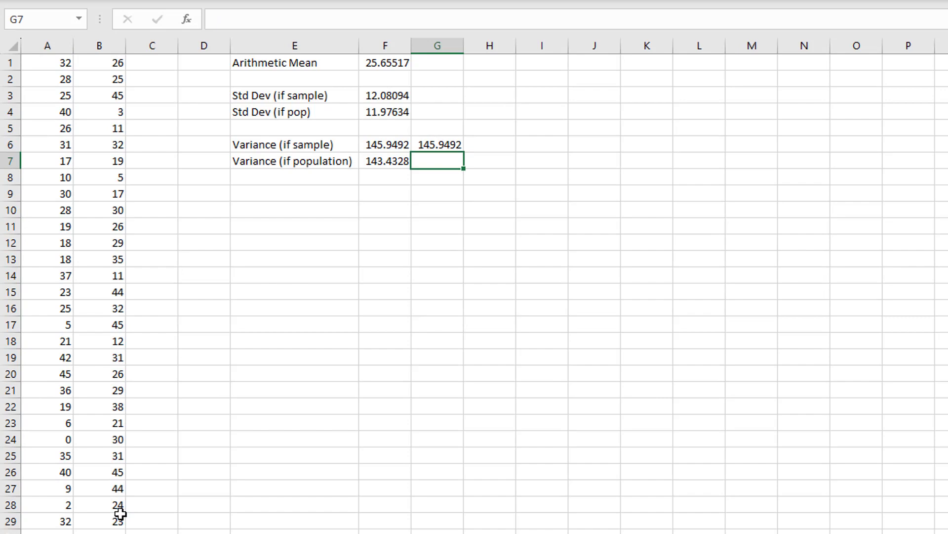
# - Calculate the population variance directly from the data in cell G7 with =VAR.P(A1:B29)
pyautogui.write('=var.p(')
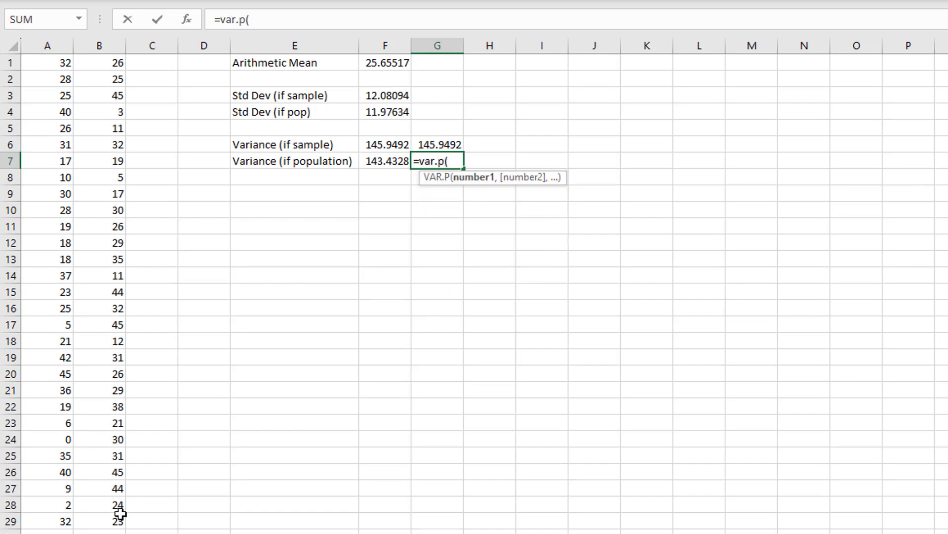
pyautogui.moveTo(58, 62); pyautogui.dragTo(117, 519)
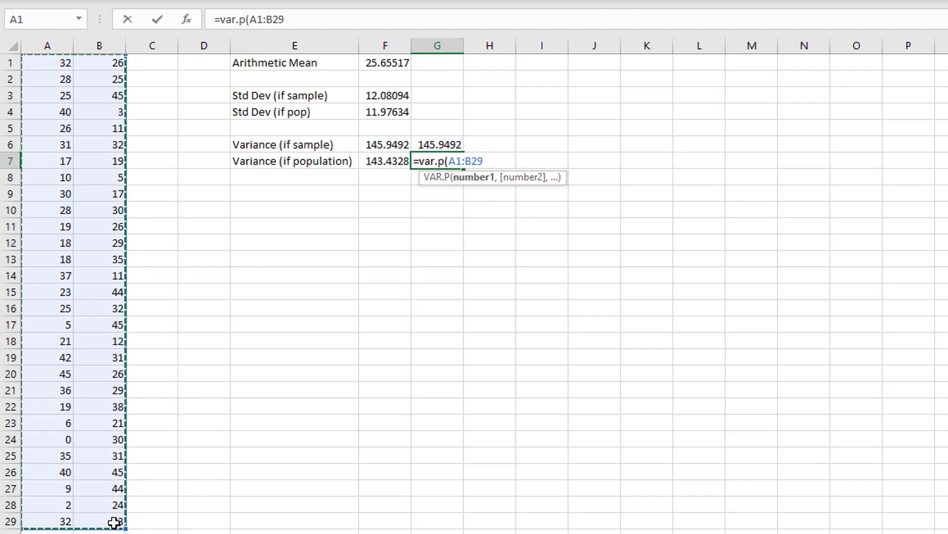
pyautogui.write(')')
pyautogui.press('Return')
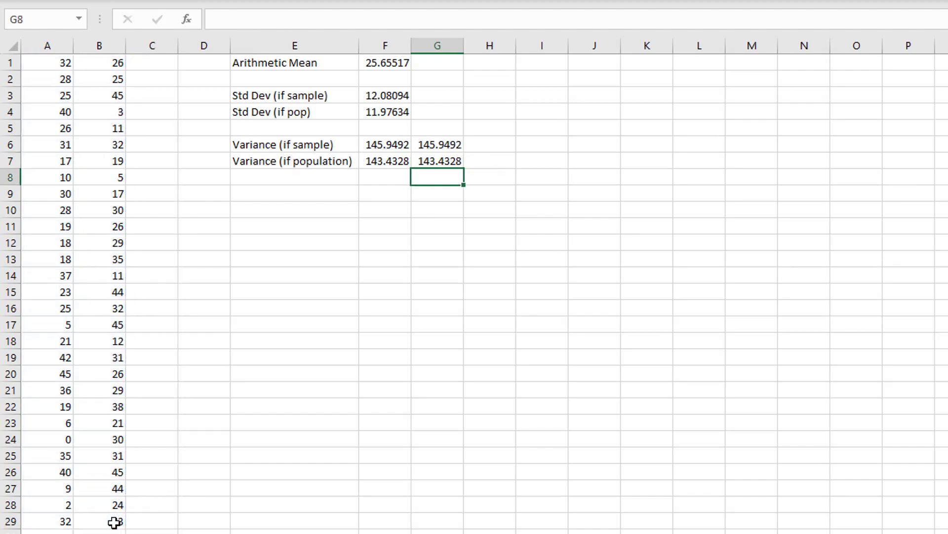
# - Calculate the mean absolute deviation of the data in cell E9 with =AVEDEV(A1:B29)
pyautogui.click(332, 196)
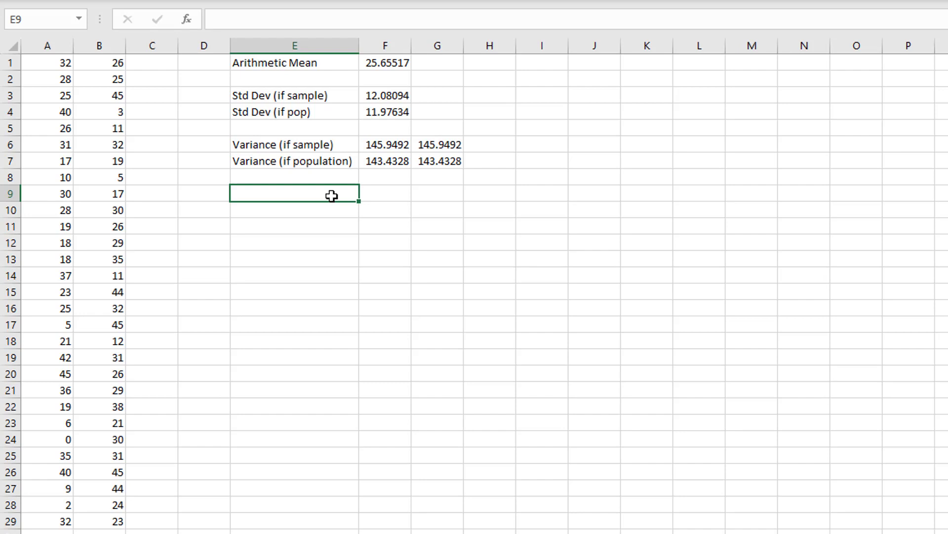
pyautogui.write('=ave')
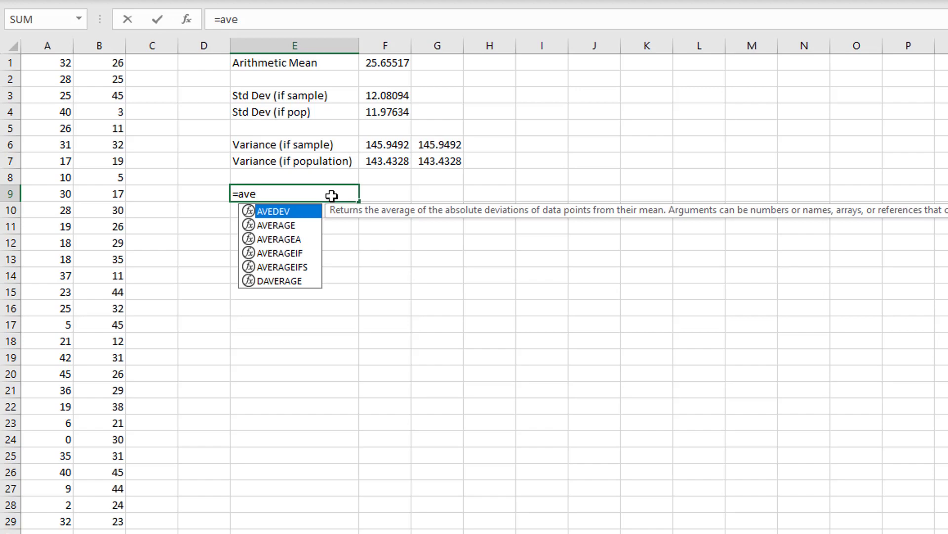
pyautogui.write('dev(')
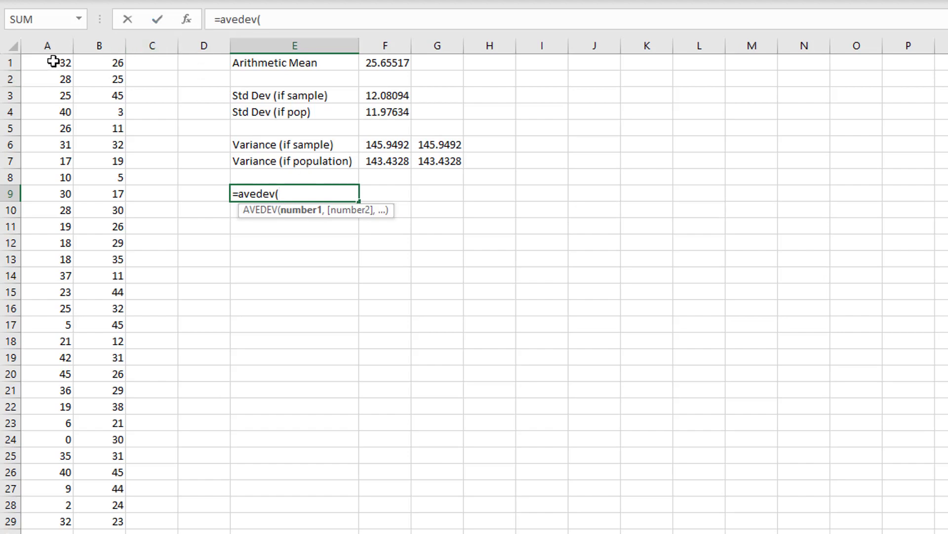
pyautogui.moveTo(53, 59); pyautogui.dragTo(116, 525)
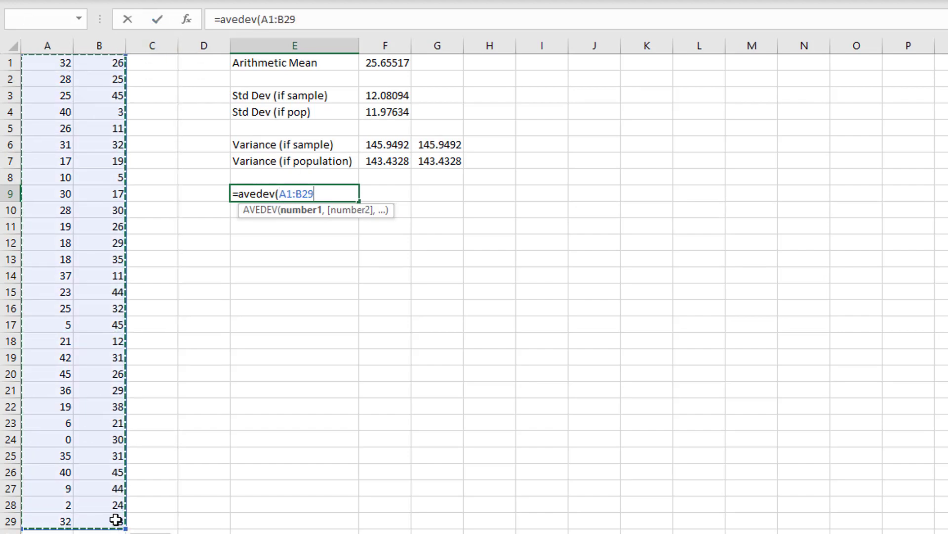
pyautogui.write(')')
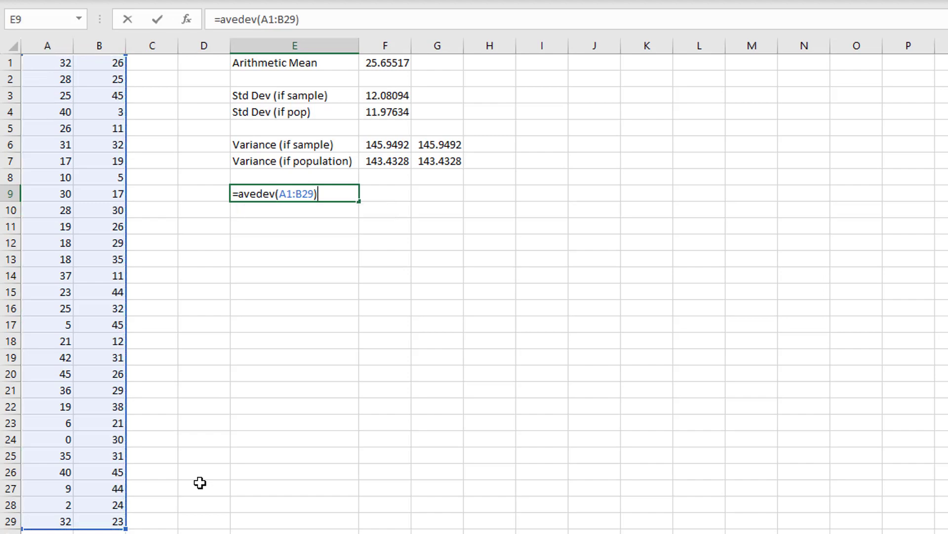
pyautogui.press('Return')
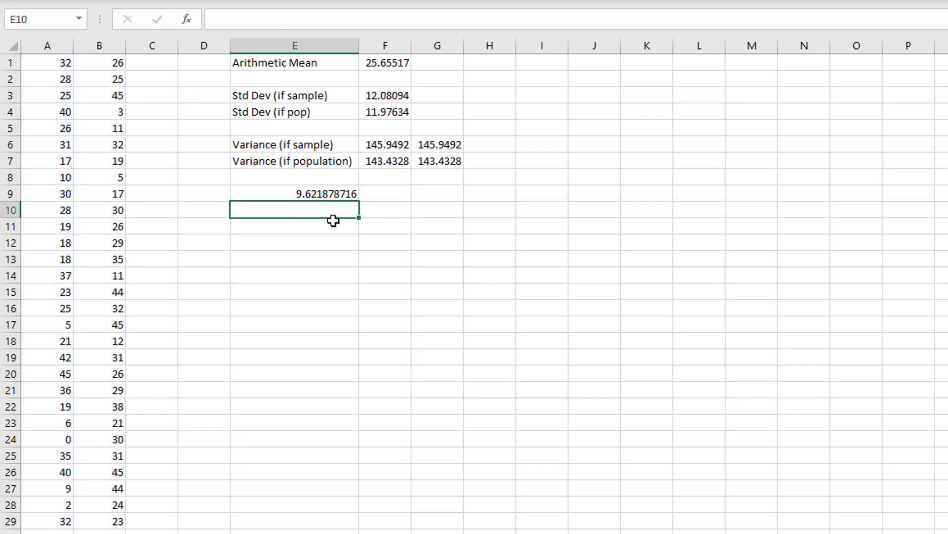
# - Move the AVEDEV formula from cell E9 to cell F9
pyautogui.click(309, 192)
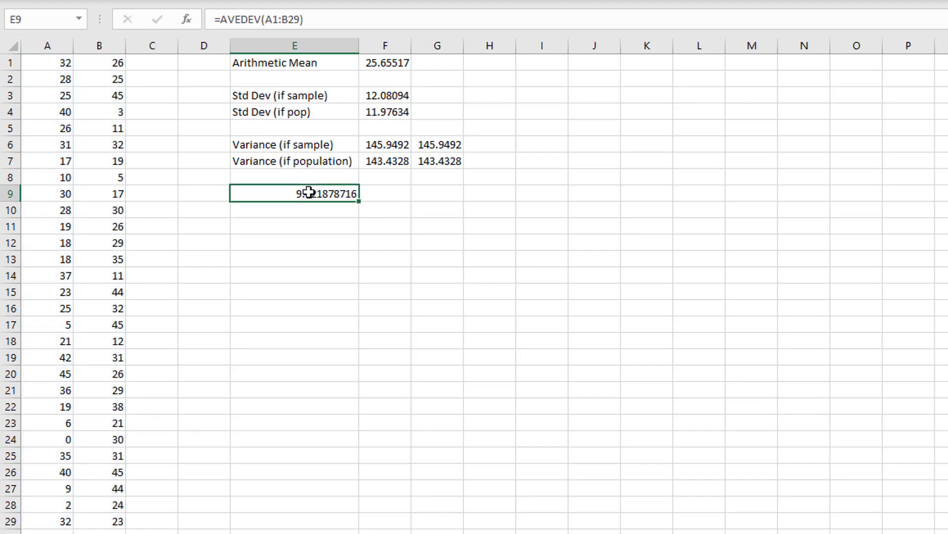
pyautogui.hotkey('ctrl', 'x')
pyautogui.click(390, 194)
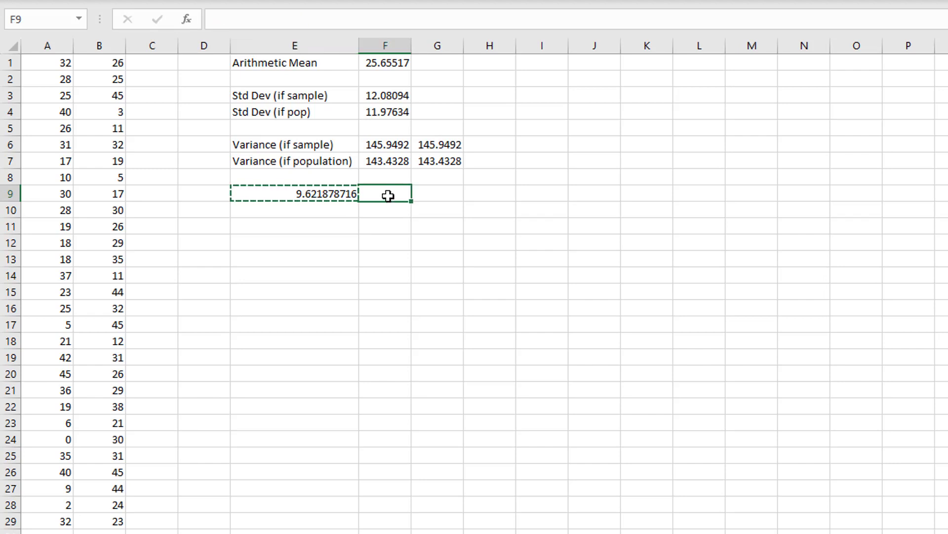
pyautogui.hotkey('ctrl', 'v')
# - Label cell E9 as "Mean Abs. Dev." beside the AVEDEV result
pyautogui.click(311, 196)
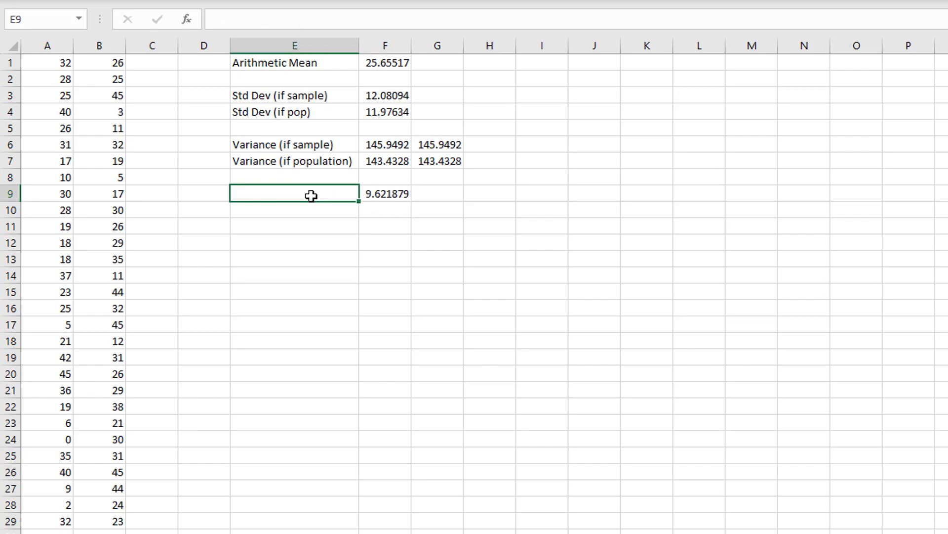
pyautogui.doubleClick(311, 195)
pyautogui.write('Mea')
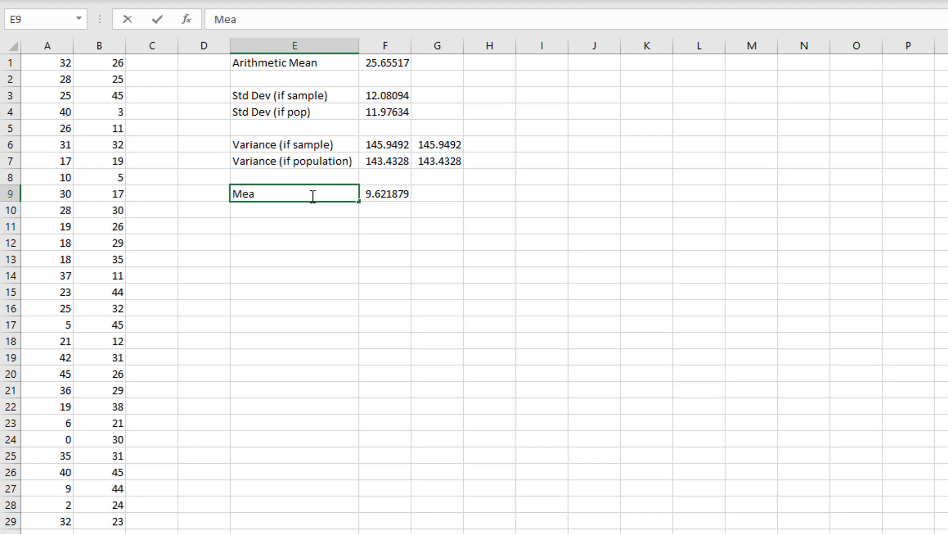
pyautogui.write('n Abs. De')
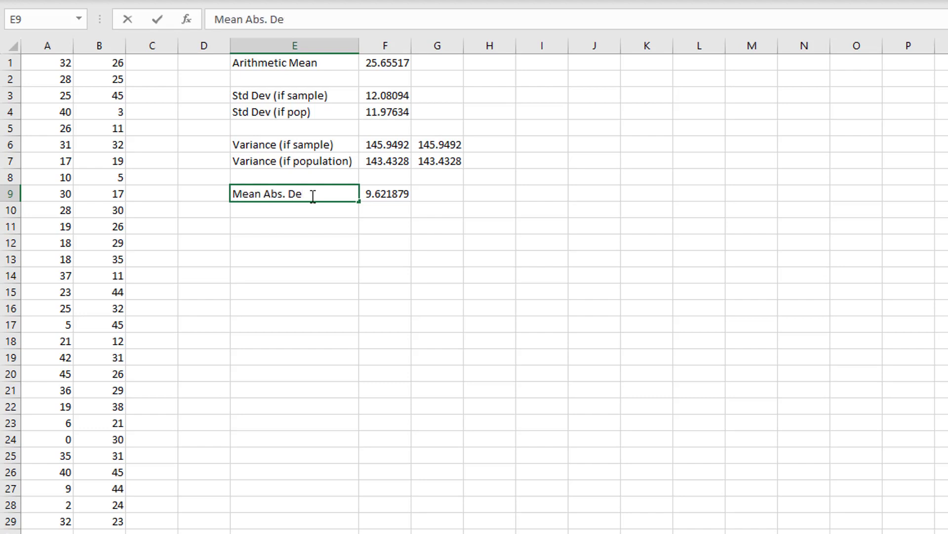
pyautogui.write('v.')
pyautogui.press('Return')
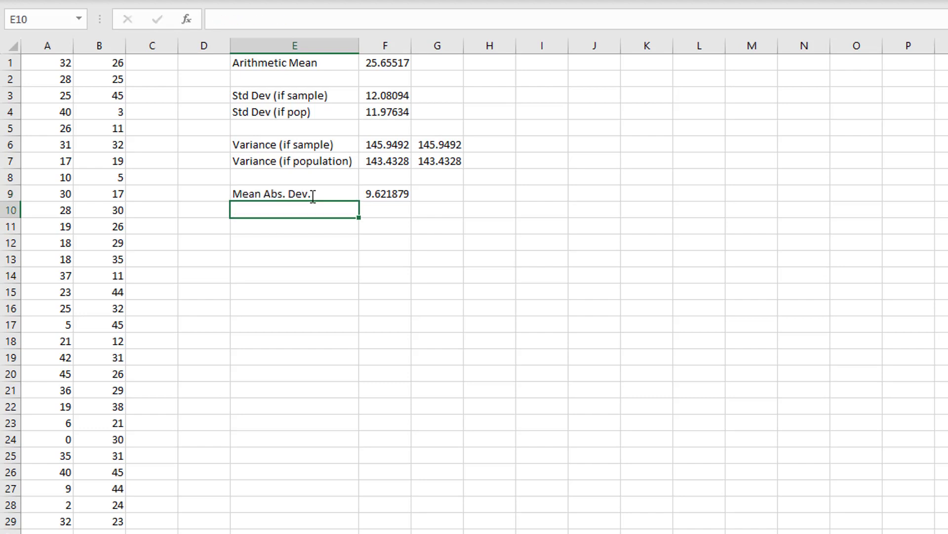
# - Expand the label in cell E9 to "Mean Absolute Deviation" and widen column E to fit it
pyautogui.doubleClick(311, 195)
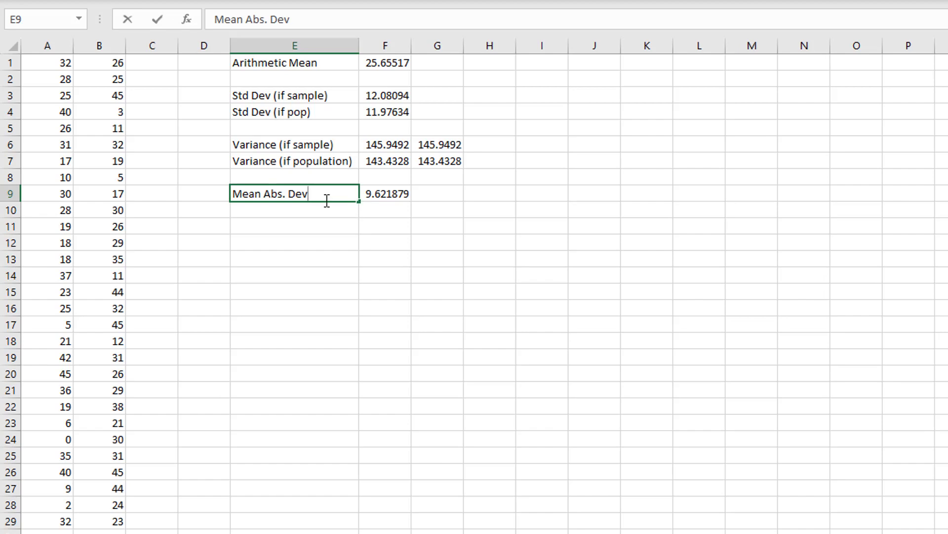
pyautogui.write('iation')
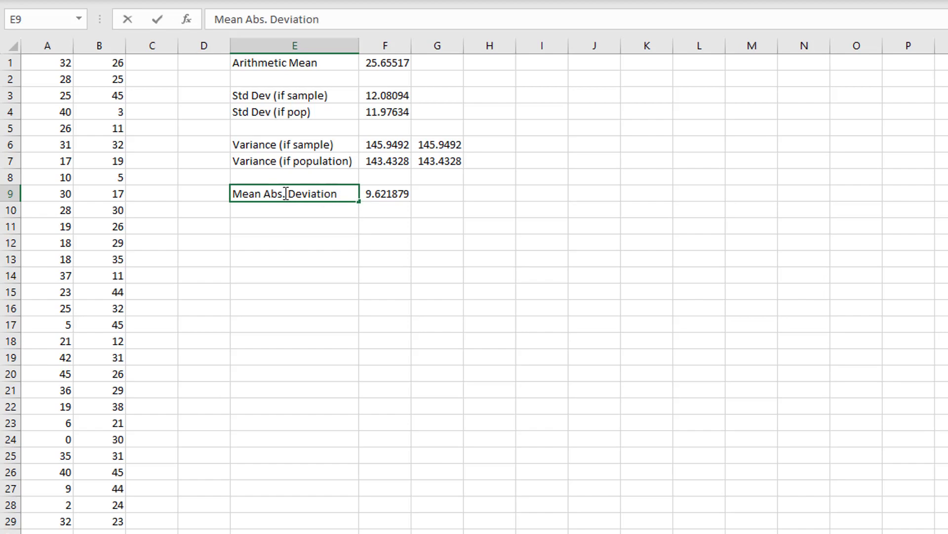
pyautogui.click(286, 193)
pyautogui.press('BackSpace')
pyautogui.press('Delete')
pyautogui.write('solute')
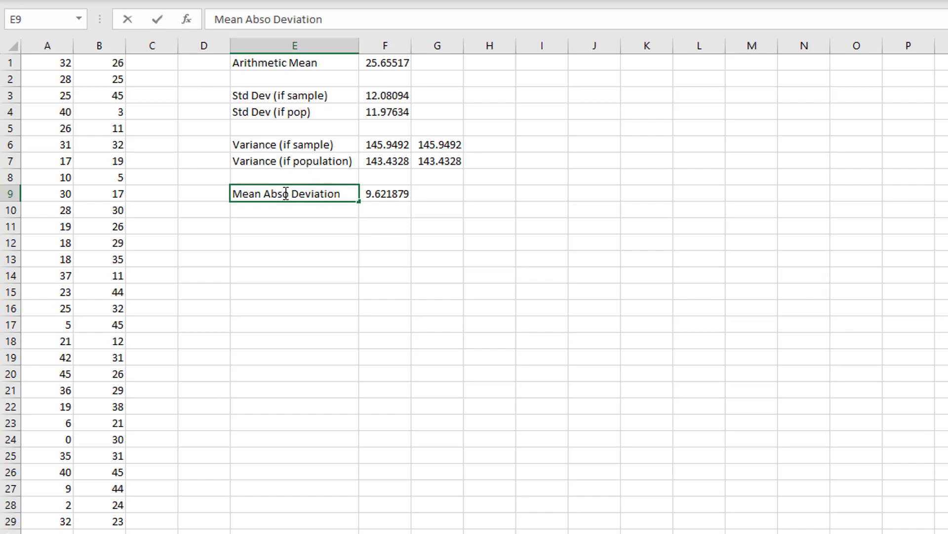
pyautogui.click(320, 266)
pyautogui.moveTo(359, 46); pyautogui.dragTo(371, 45)
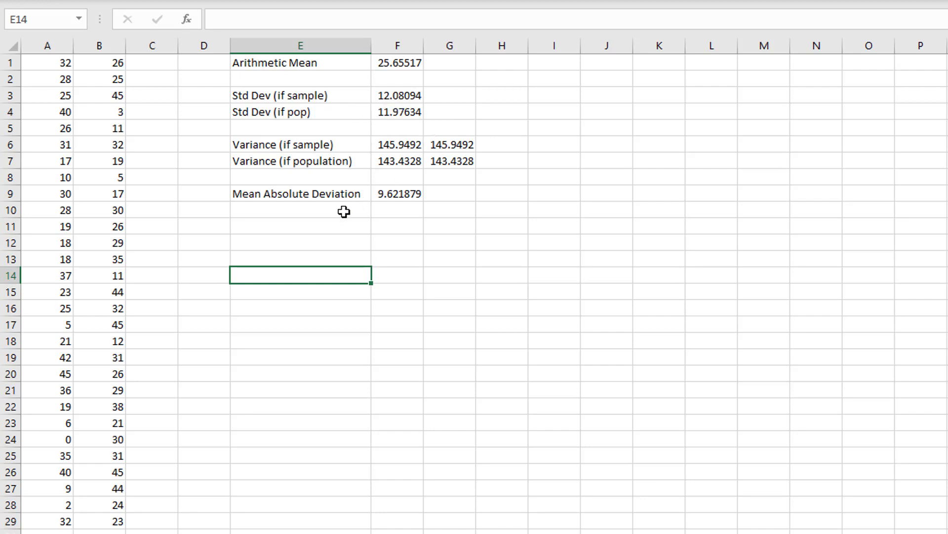
# - Label cell E11 as "Median" and calculate the median of the data in cell F11 with =MEDIAN(A1:B29)
pyautogui.click(321, 224)
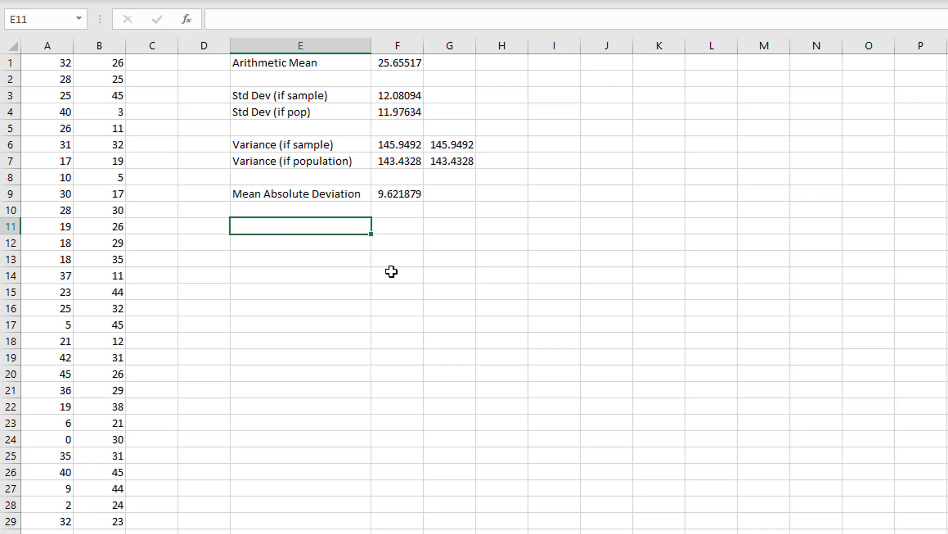
pyautogui.write('Median')
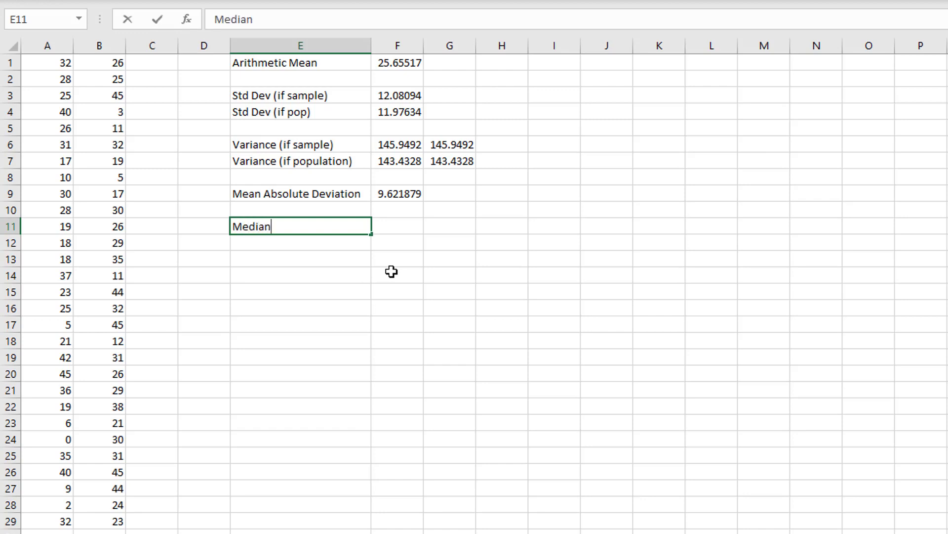
pyautogui.press('Tab')
pyautogui.write('=')
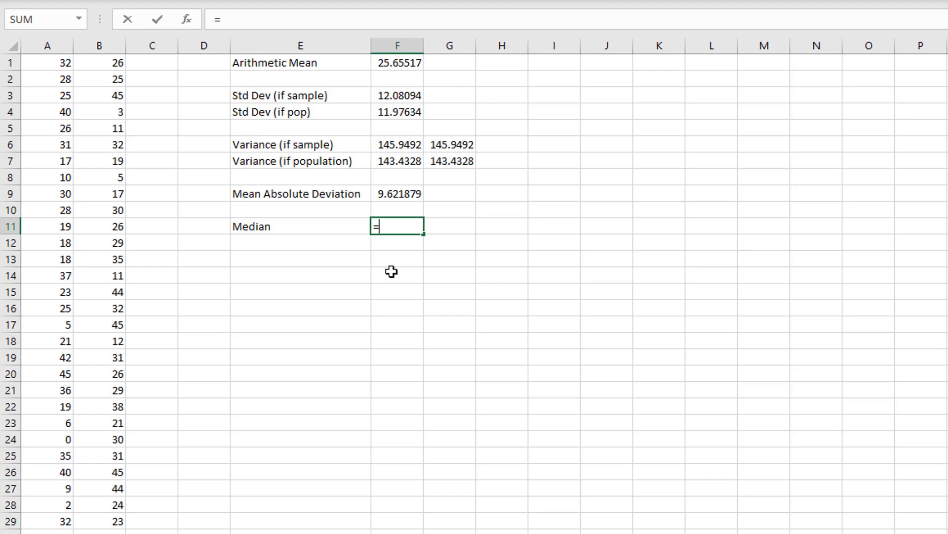
pyautogui.write('median(')
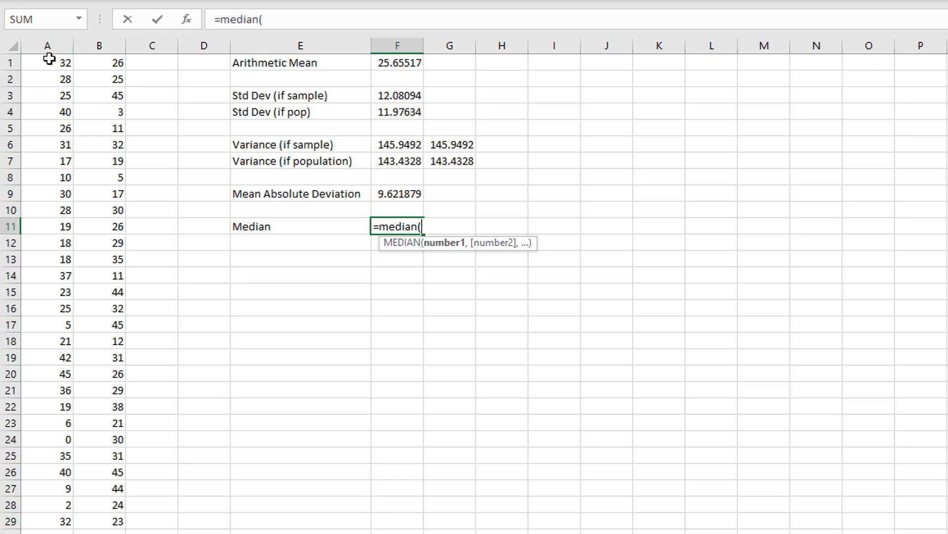
pyautogui.moveTo(47, 62); pyautogui.dragTo(106, 523)
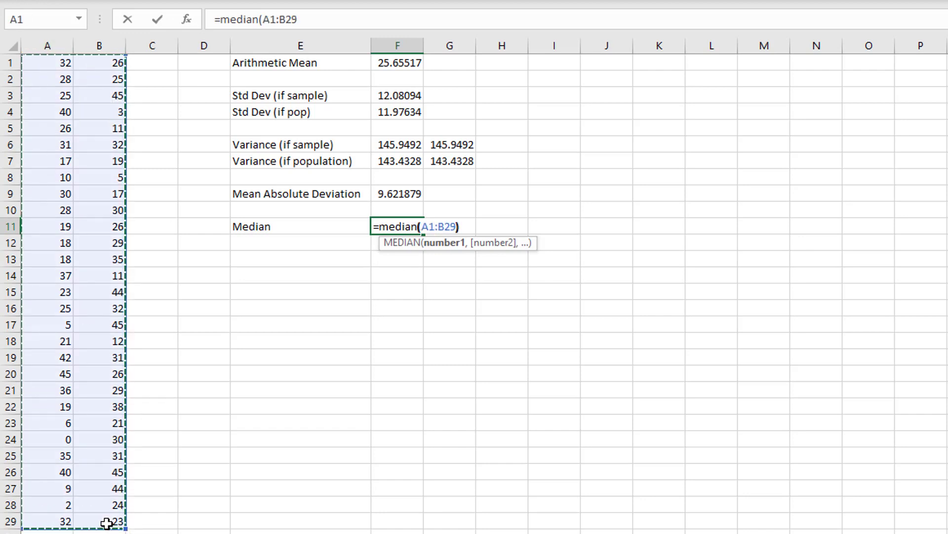
pyautogui.press('Return')
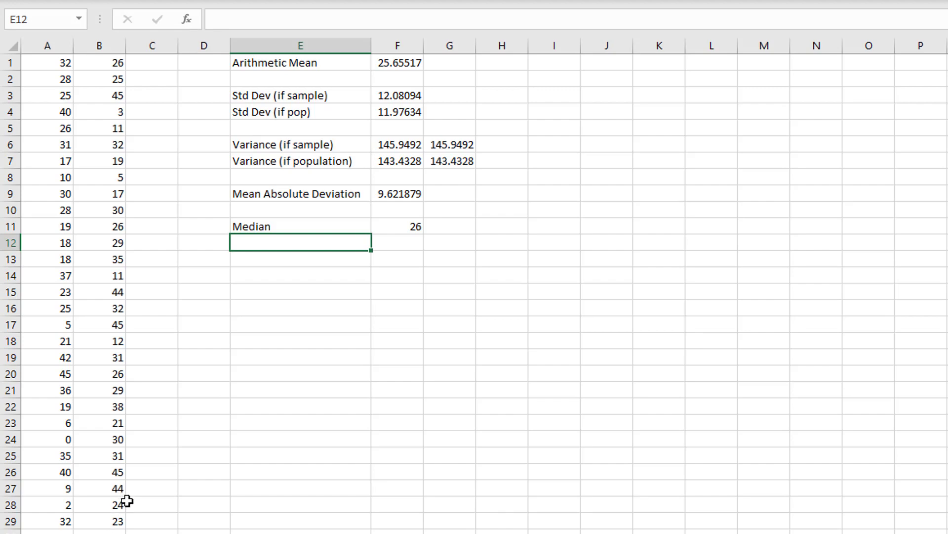
pyautogui.write('=Mod')
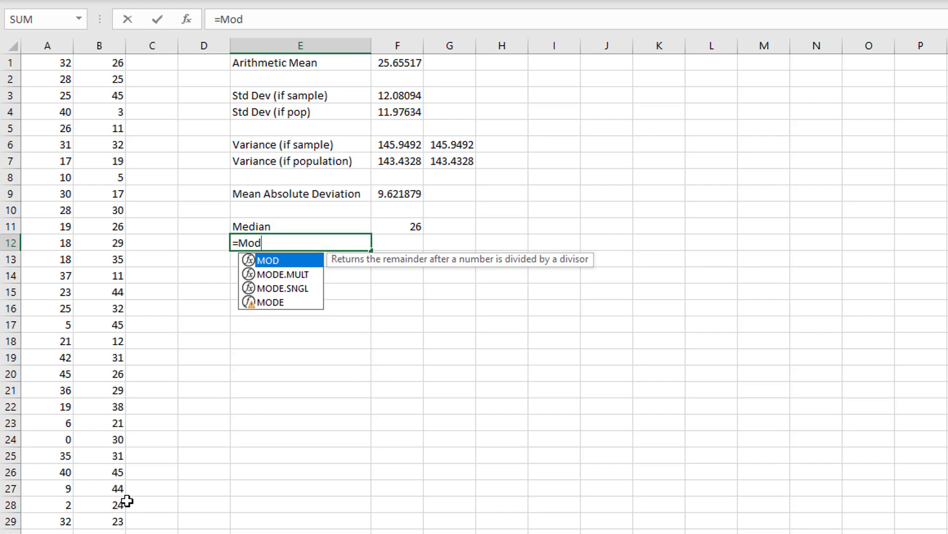
pyautogui.click(254, 303)
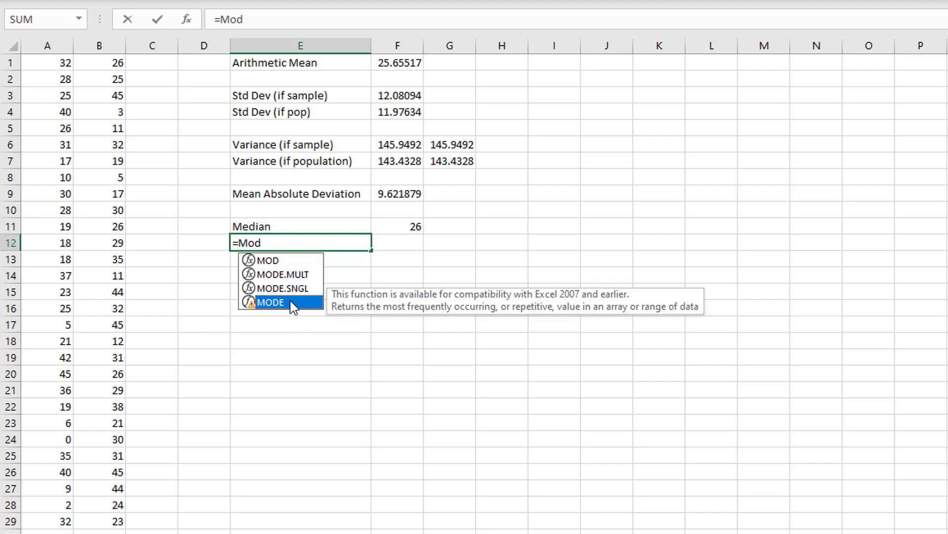
pyautogui.write('e')
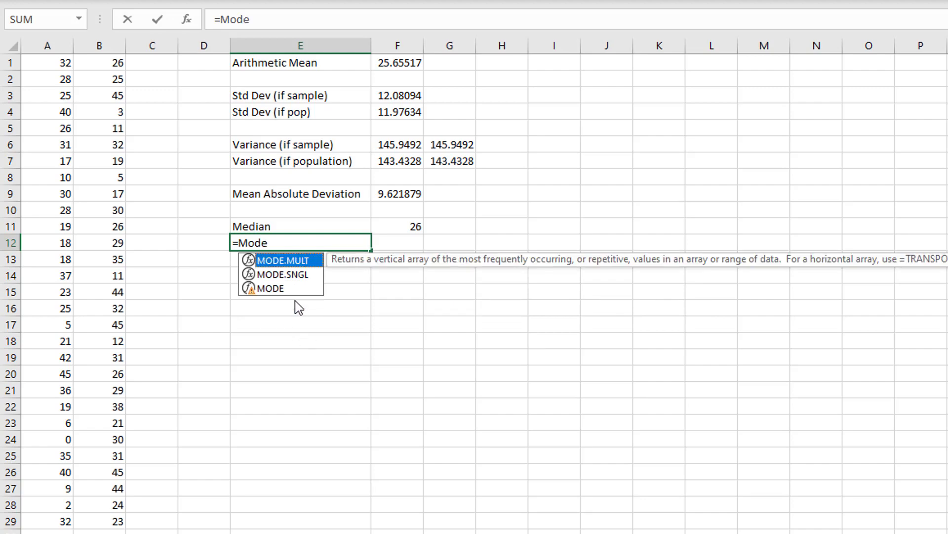
pyautogui.click(334, 244)
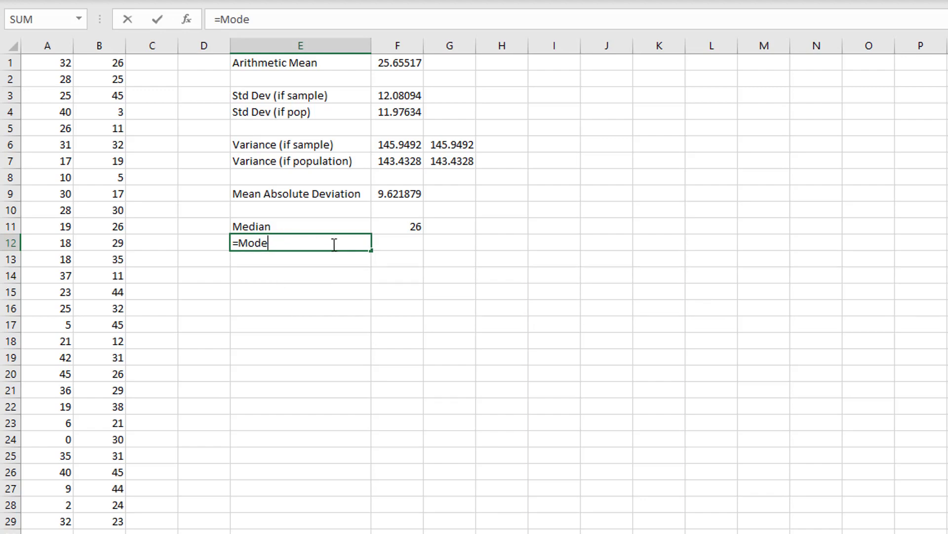
pyautogui.write('(')
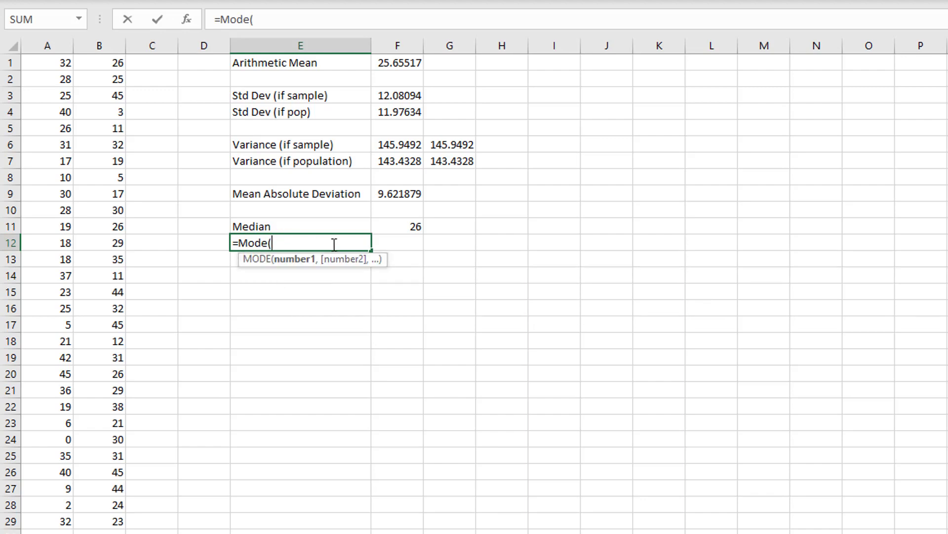
pyautogui.press('BackSpace')
pyautogui.press('BackSpace')
pyautogui.press('BackSpace')
pyautogui.press('BackSpace')
pyautogui.press('BackSpace')
pyautogui.press('BackSpace')
# - Label cell E12 as "Mode" directly below the Median label
pyautogui.write('M')
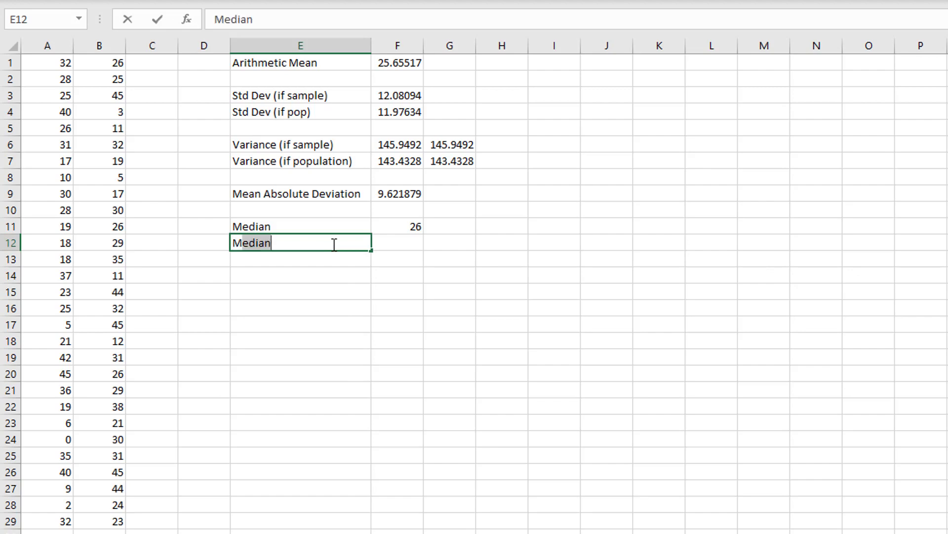
pyautogui.write('ode')
pyautogui.press('Tab')
# - Calculate a single mode of the data in cell F12 with =MODE(A1:B29), and clear the cell again
pyautogui.write('=mode')
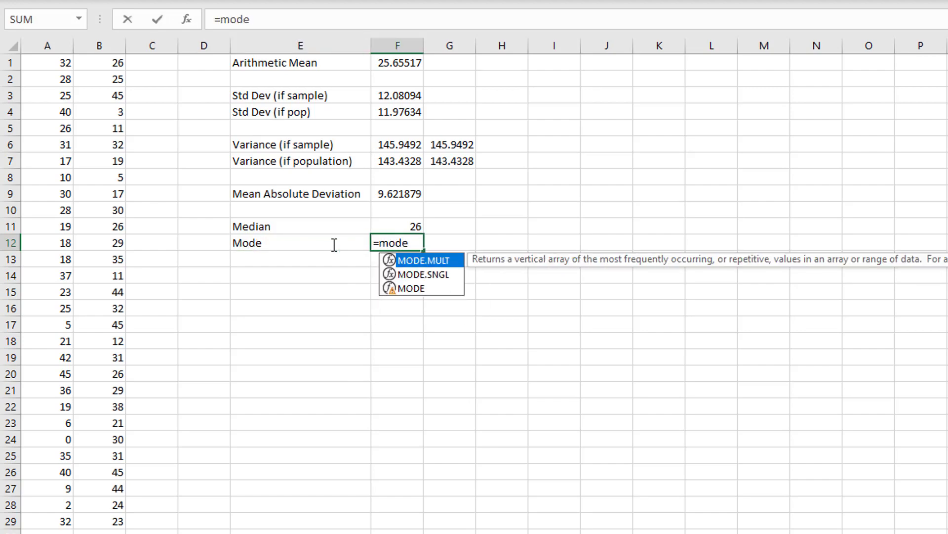
pyautogui.write('(')
pyautogui.moveTo(54, 62); pyautogui.dragTo(109, 517)
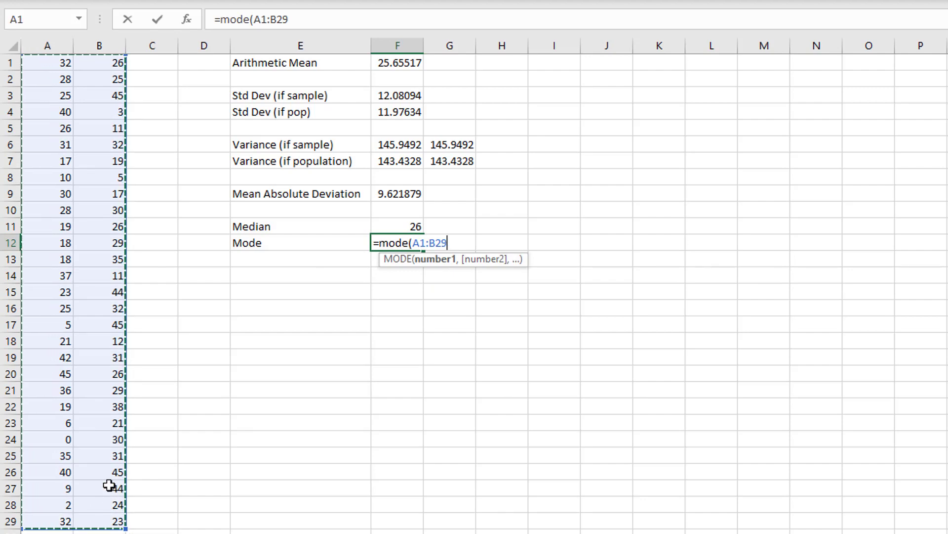
pyautogui.write(')')
pyautogui.press('Return')
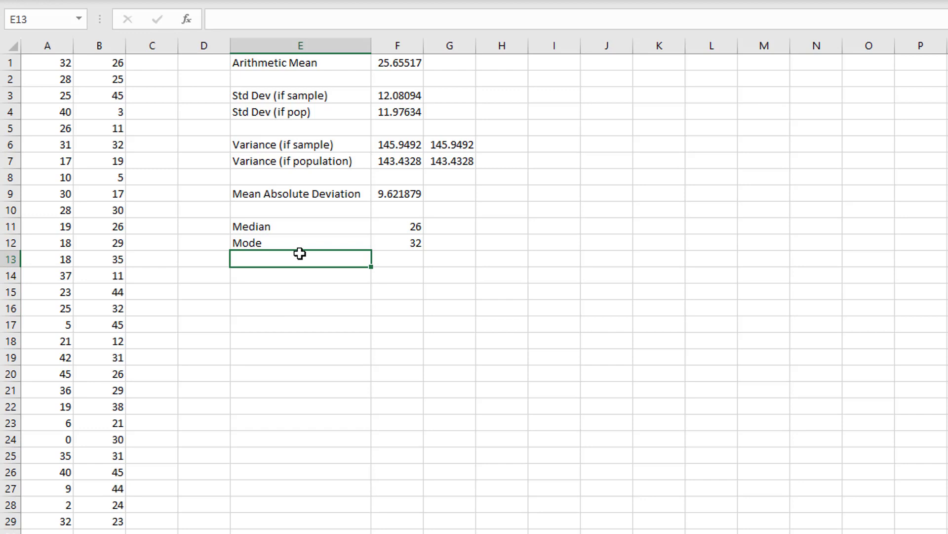
pyautogui.click(402, 245)
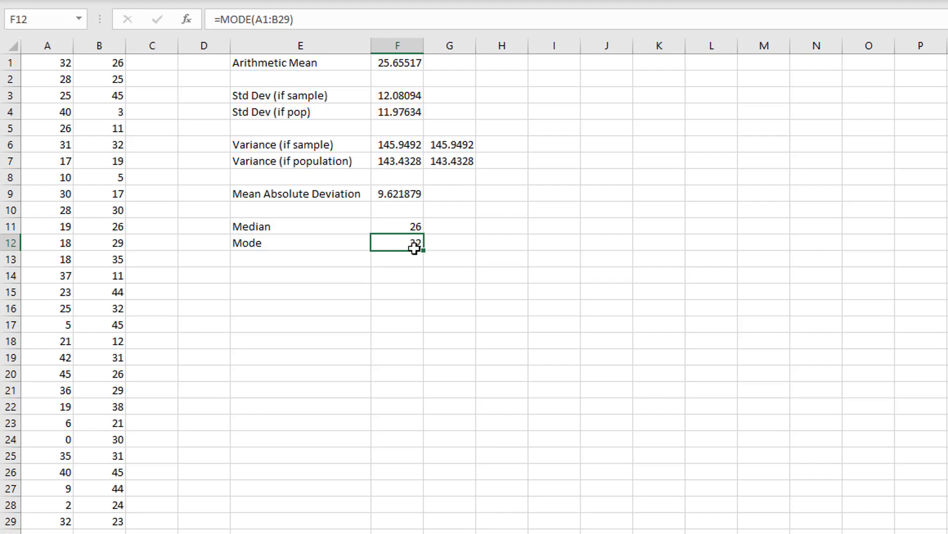
pyautogui.press('Delete')
pyautogui.write('=mode')
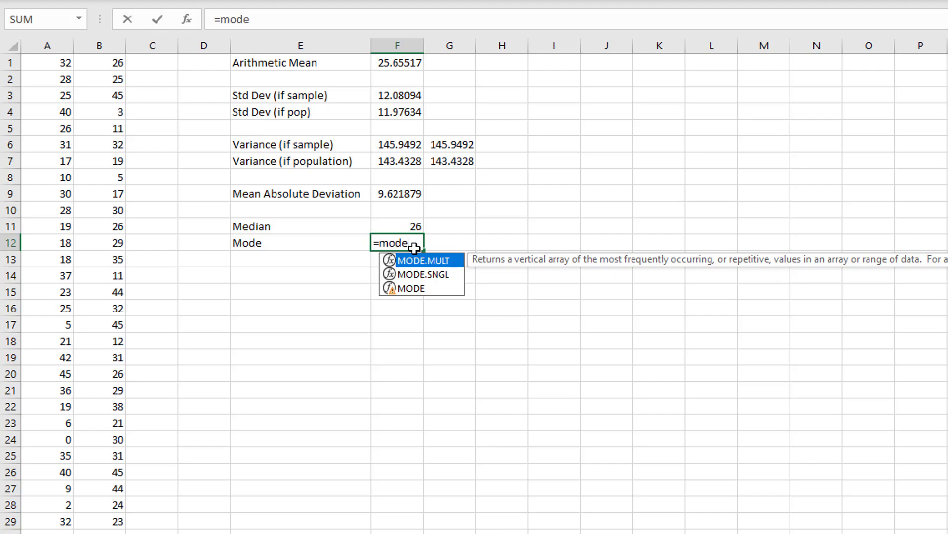
pyautogui.write('.m')
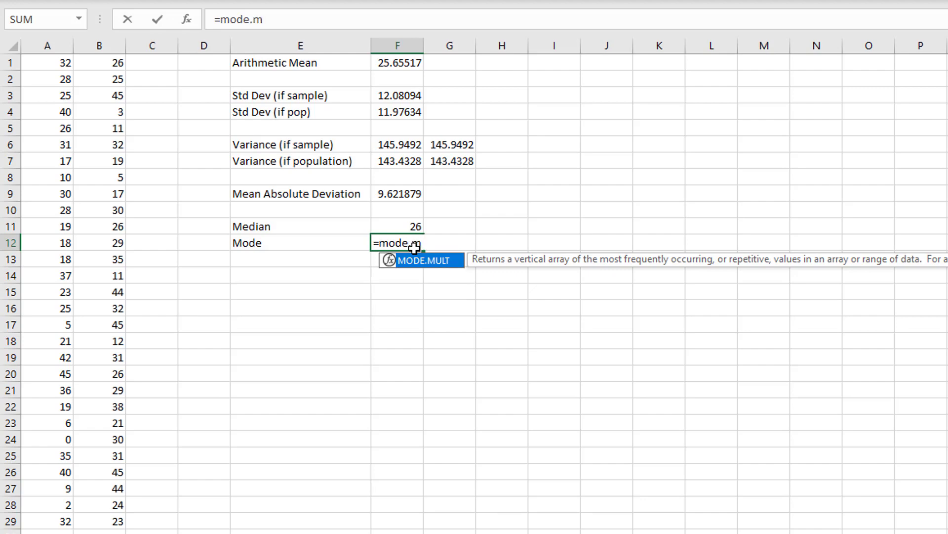
pyautogui.press('BackSpace')
pyautogui.press('BackSpace')
pyautogui.press('BackSpace')
pyautogui.press('BackSpace')
pyautogui.press('BackSpace')
pyautogui.press('BackSpace')
pyautogui.press('BackSpace')
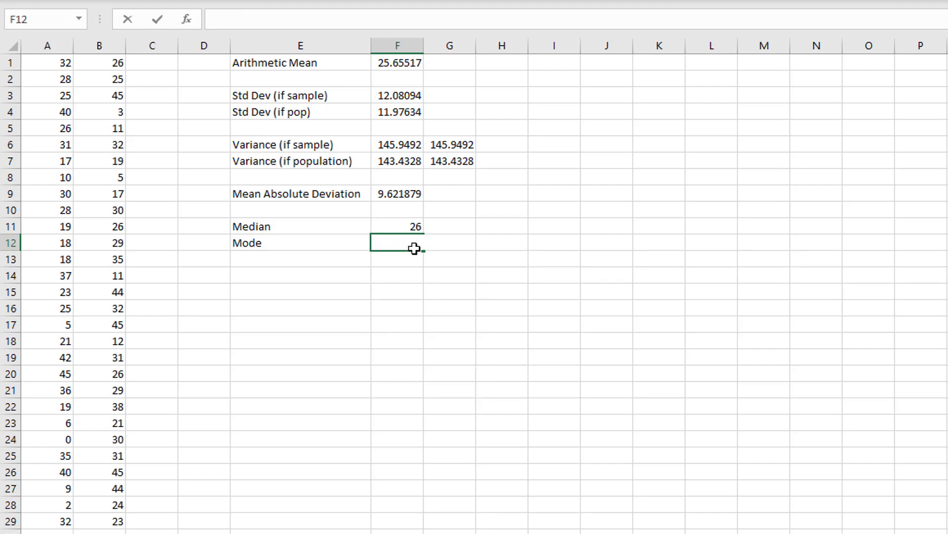
pyautogui.click(415, 260)
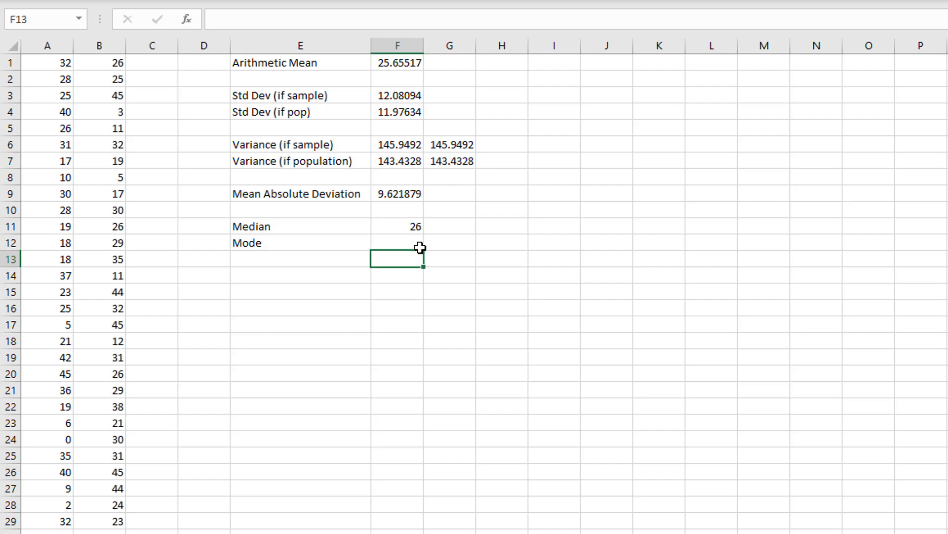
# - Return all modes of the data in cells F12:F17 with the array formula {=MODE.MULT(A1:B29)}
pyautogui.click(411, 243)
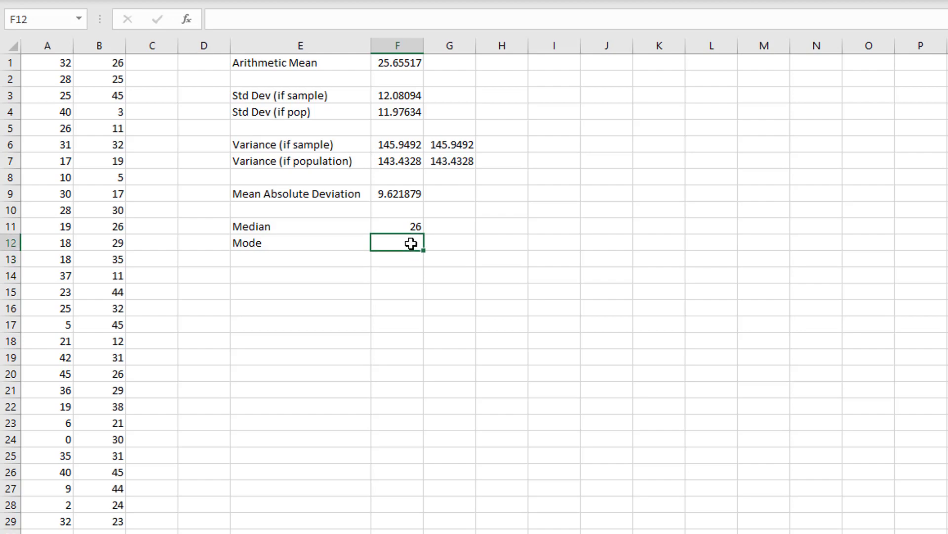
pyautogui.moveTo(411, 243); pyautogui.dragTo(414, 320)
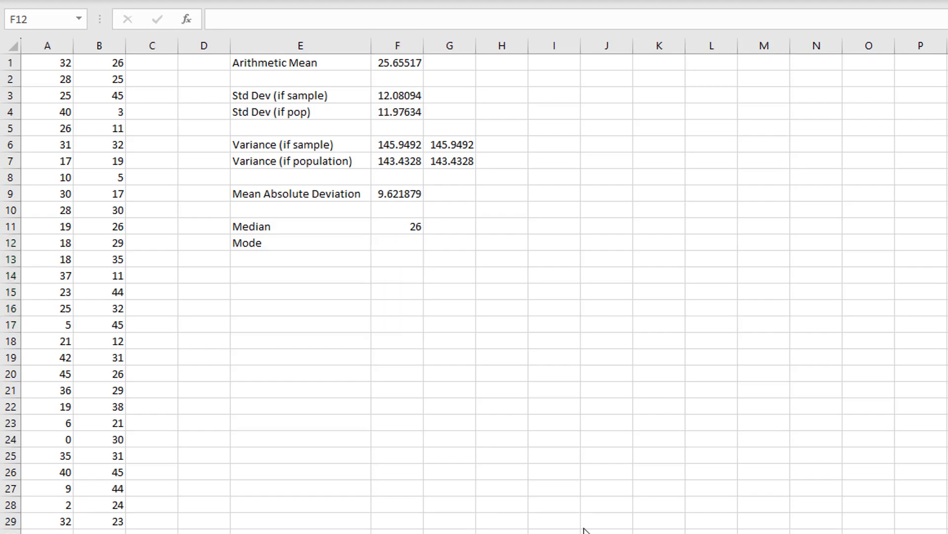
pyautogui.click(421, 244)
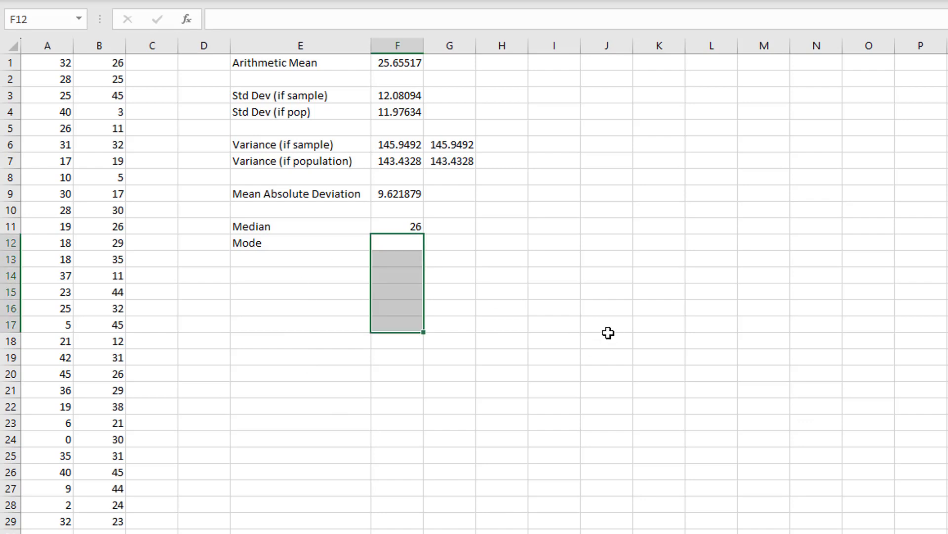
pyautogui.write('=mode.mul(')
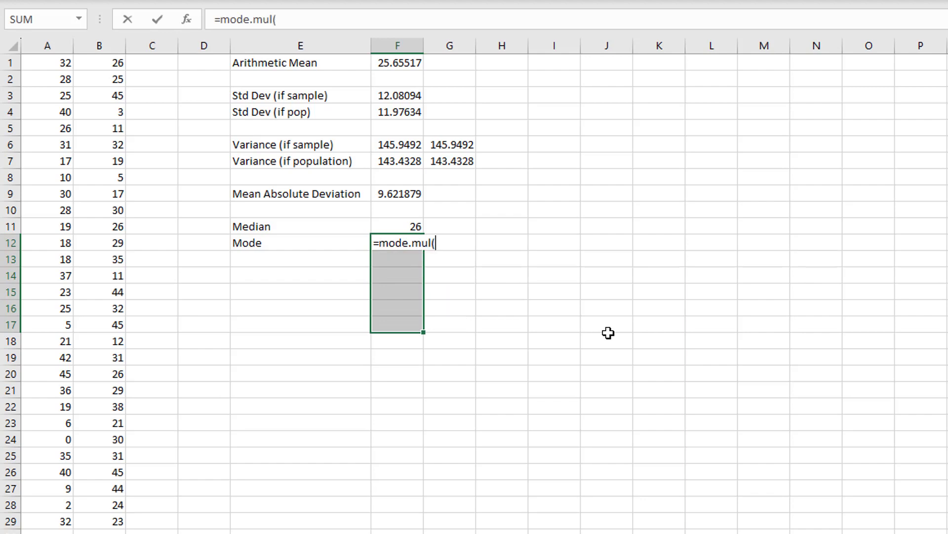
pyautogui.press('BackSpace')
pyautogui.write('t(')
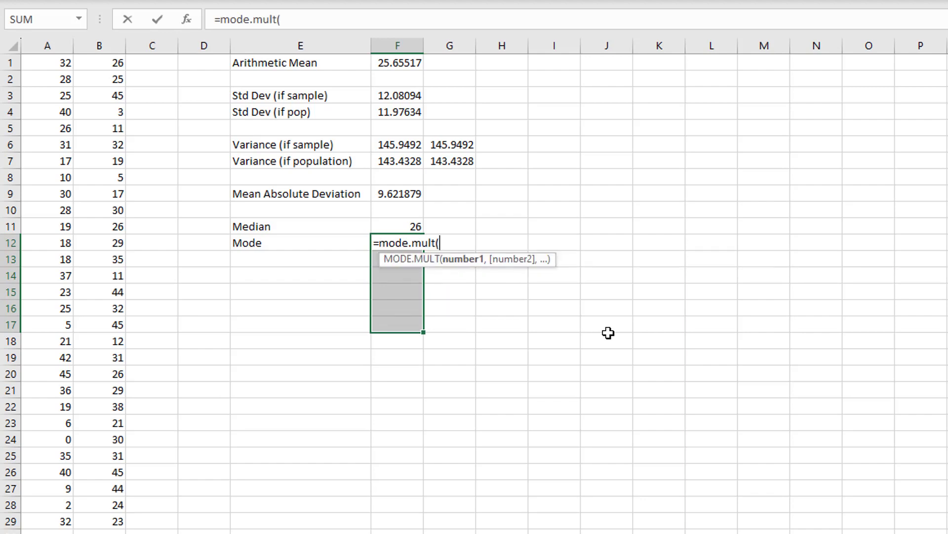
pyautogui.moveTo(56, 69); pyautogui.dragTo(101, 516)
pyautogui.write(')')
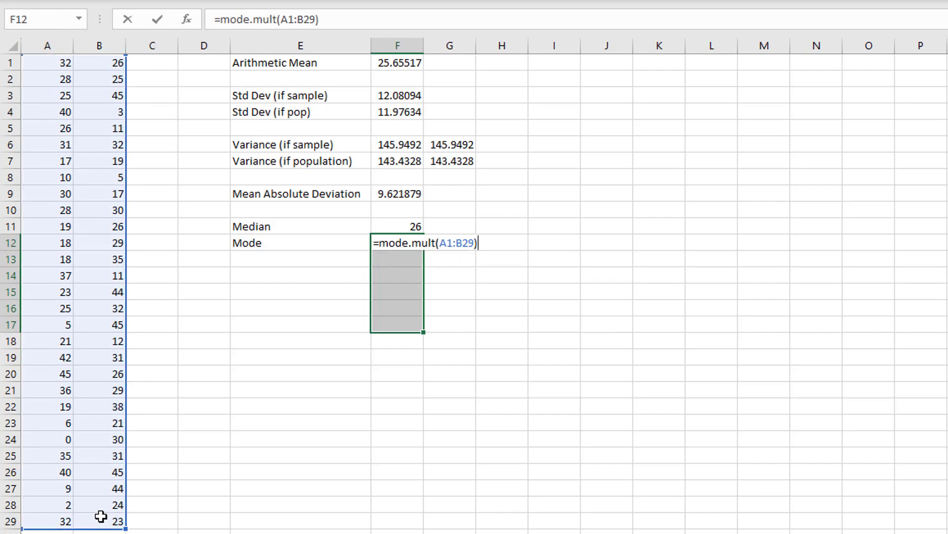
pyautogui.hotkey('ctrl', 'shift', 'Return')
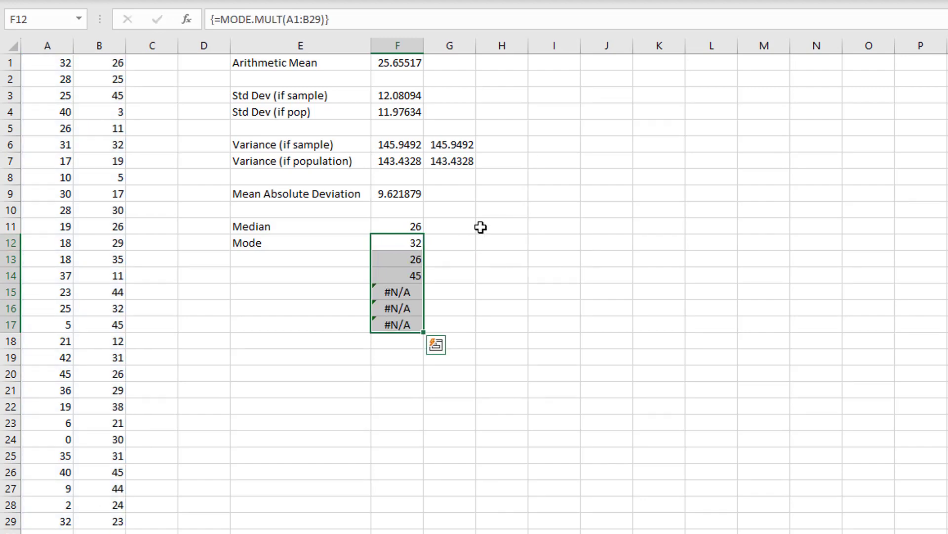
pyautogui.moveTo(417, 244); pyautogui.dragTo(417, 273)
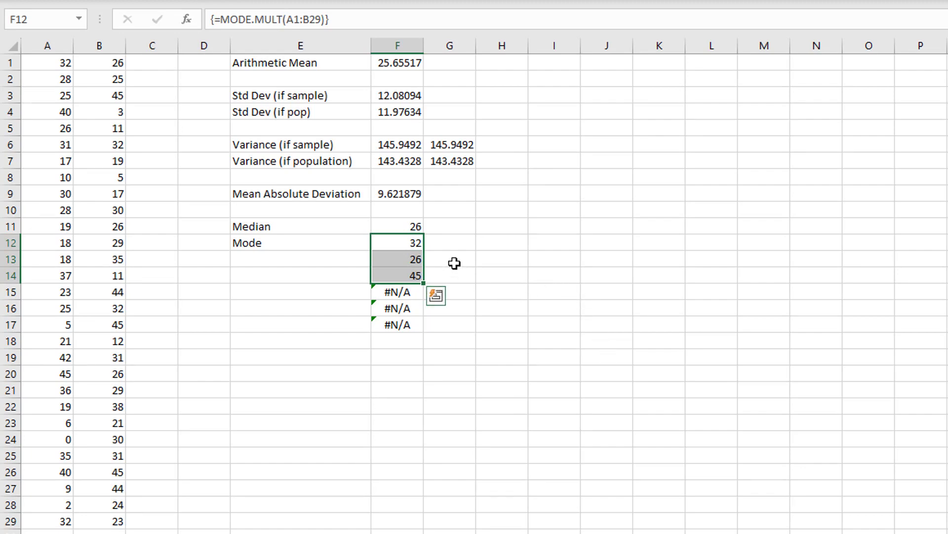
pyautogui.moveTo(414, 294); pyautogui.dragTo(410, 325)
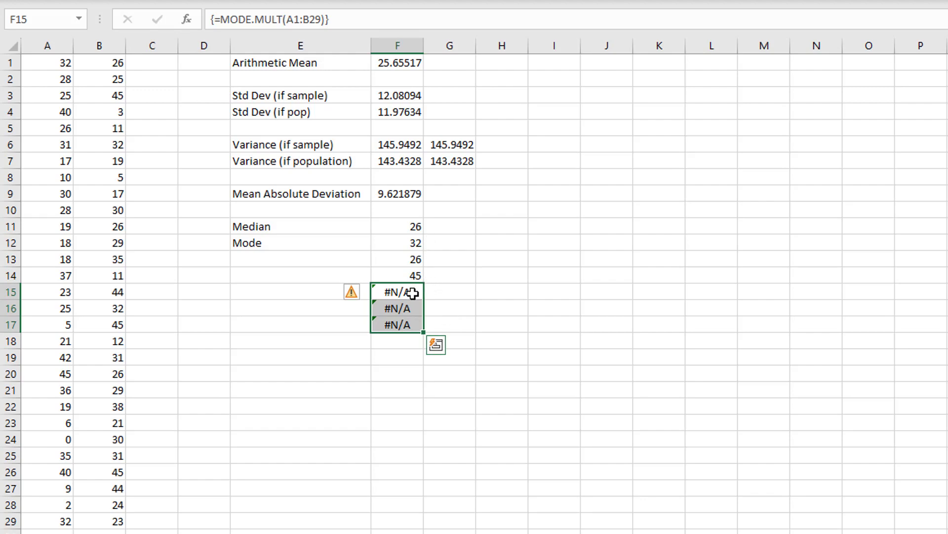
pyautogui.moveTo(409, 246); pyautogui.dragTo(402, 276)
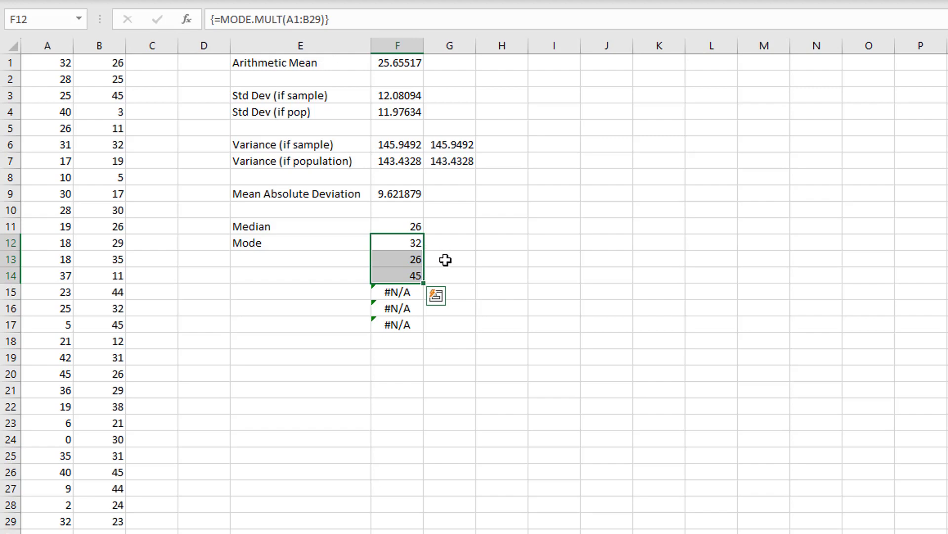
# - Return all modes of the data beside the array results by entering =MODE.MULT(A1:B29) as a regular formula in cell G12
pyautogui.click(470, 247)
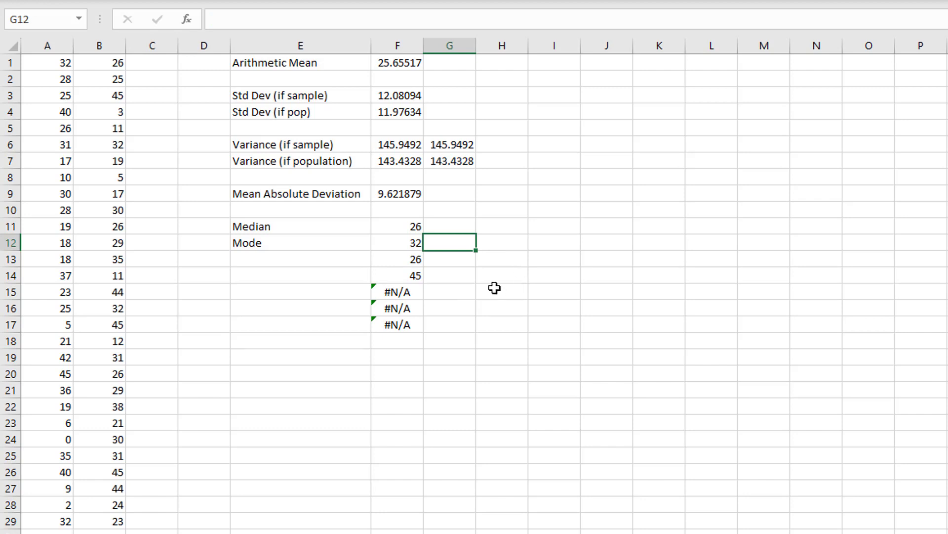
pyautogui.click(475, 228)
pyautogui.click(479, 244)
pyautogui.write('=mode.m')
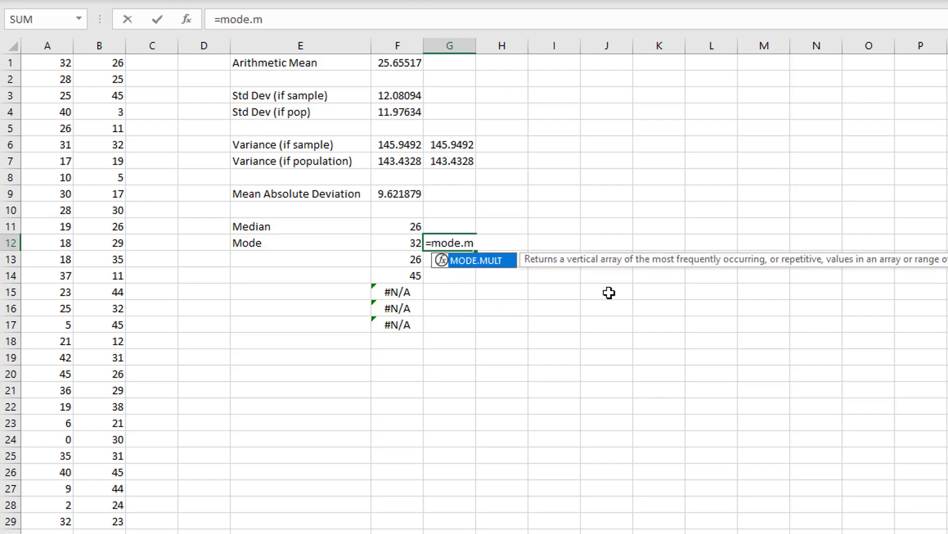
pyautogui.write('ul(t(')
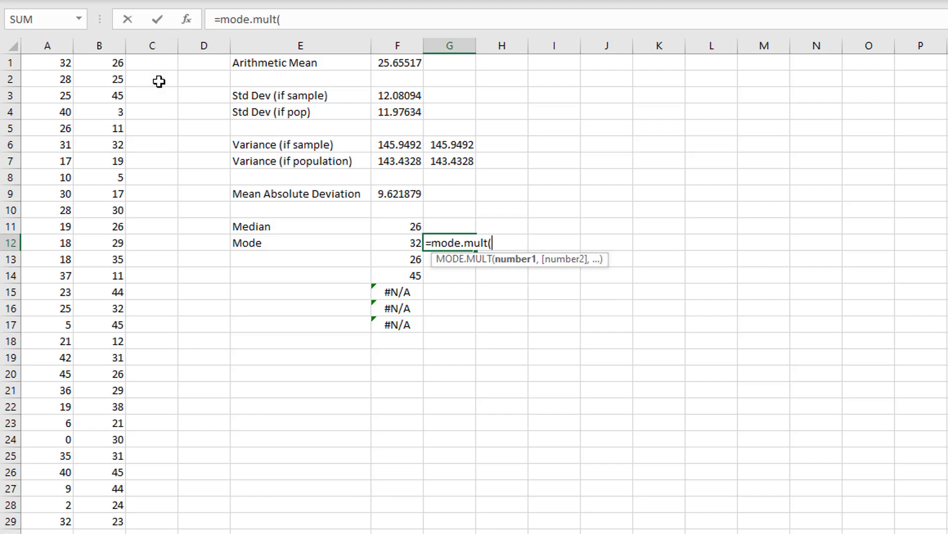
pyautogui.moveTo(64, 59); pyautogui.dragTo(107, 521)
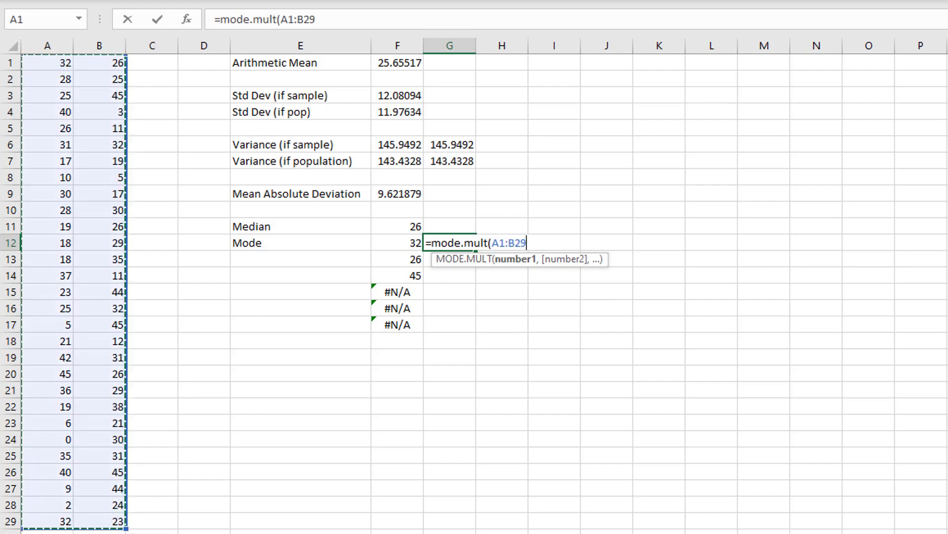
pyautogui.write(')')
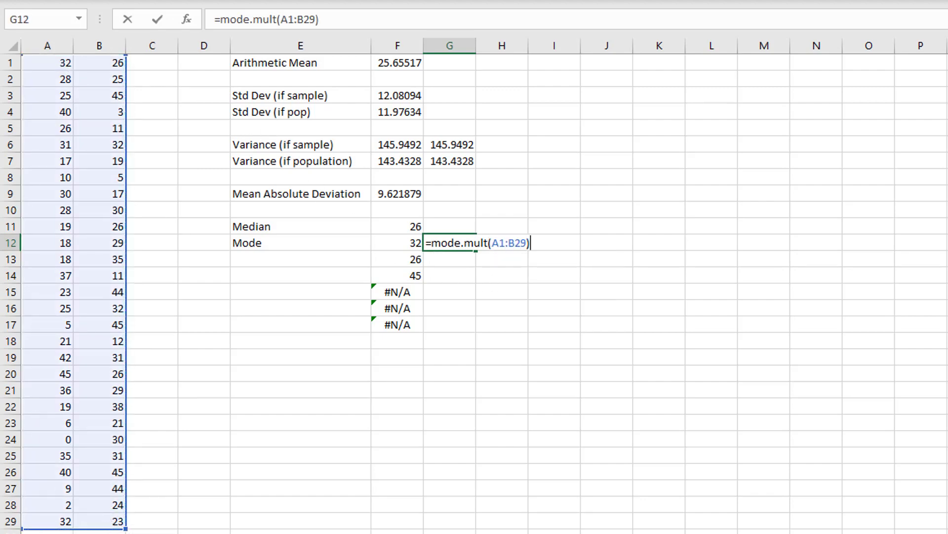
pyautogui.press('Return')
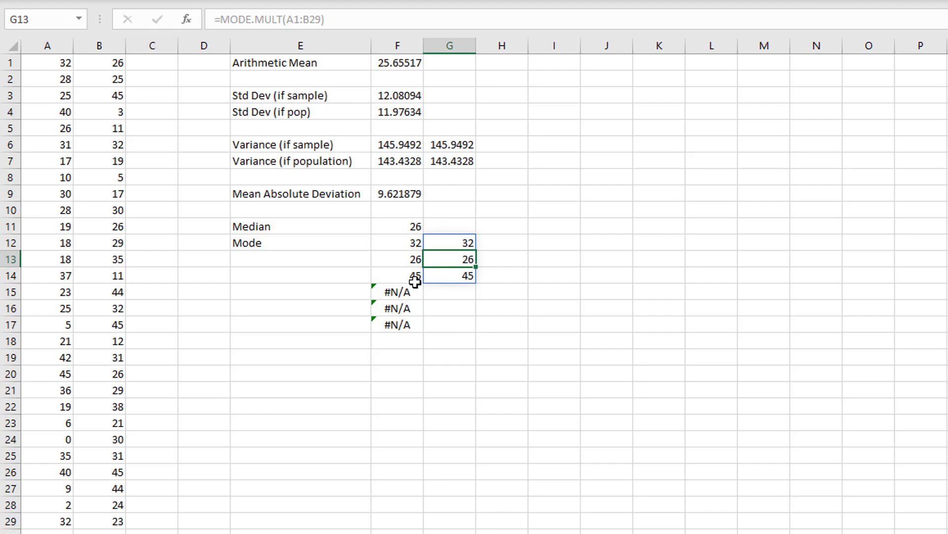
# - Compare the array formula behind cells F12:F14 with the regular MODE.MULT formula behind G12:G14
pyautogui.click(516, 260)
pyautogui.click(439, 257)
pyautogui.click(458, 241)
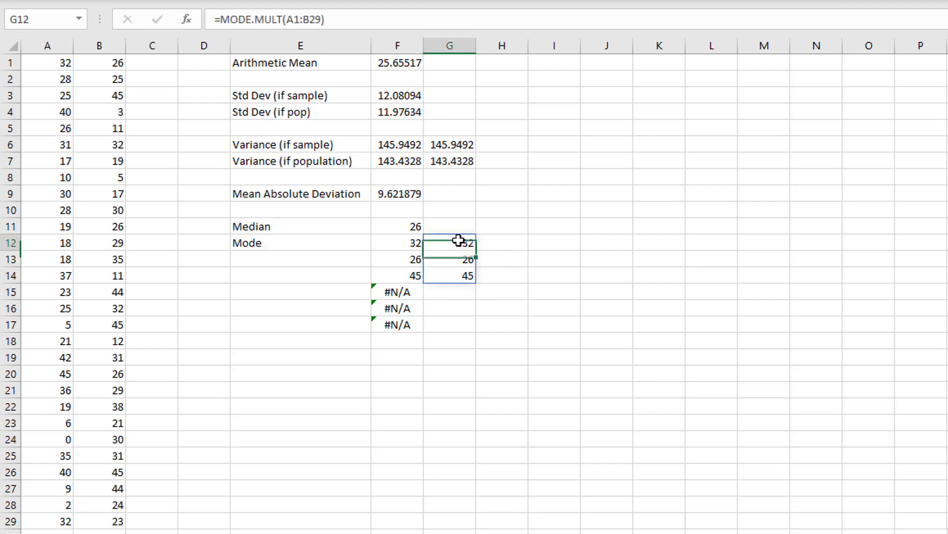
pyautogui.click(404, 242)
pyautogui.click(403, 257)
pyautogui.click(405, 241)
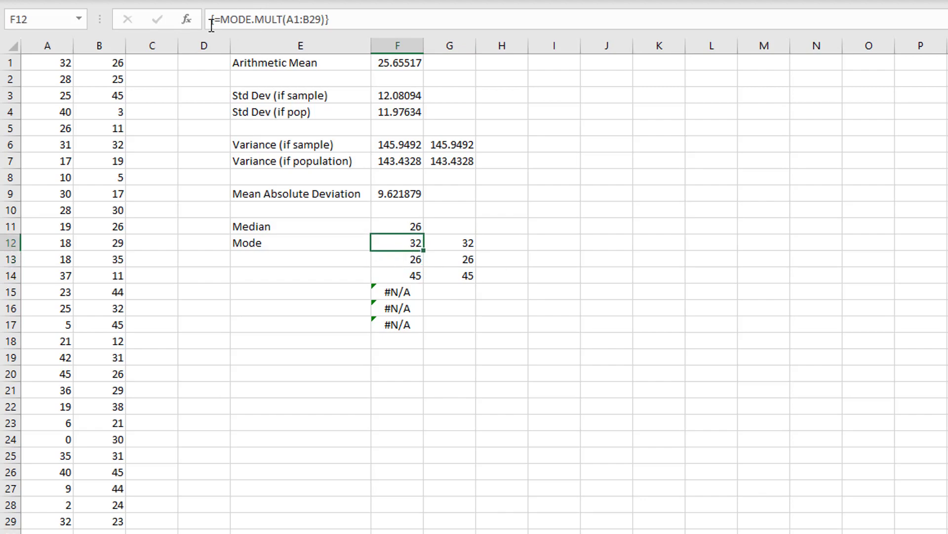
pyautogui.moveTo(214, 20); pyautogui.dragTo(323, 22)
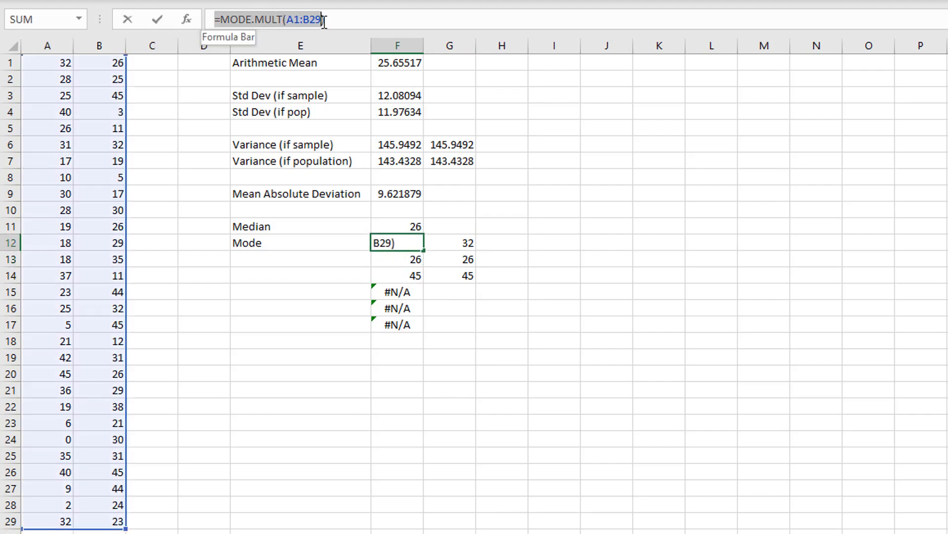
pyautogui.click(341, 21)
pyautogui.hotkey('ctrl', 'shift', 'Return')
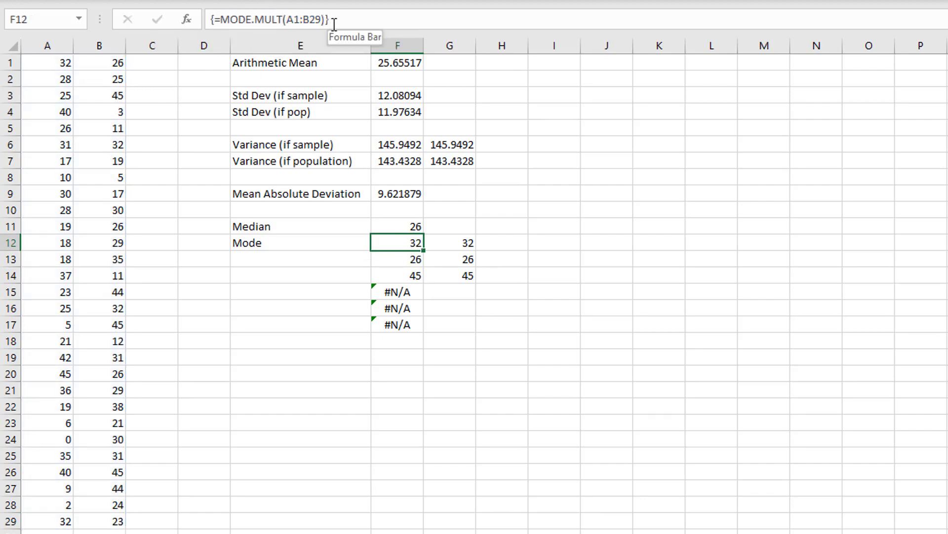
pyautogui.click(401, 262)
pyautogui.click(404, 275)
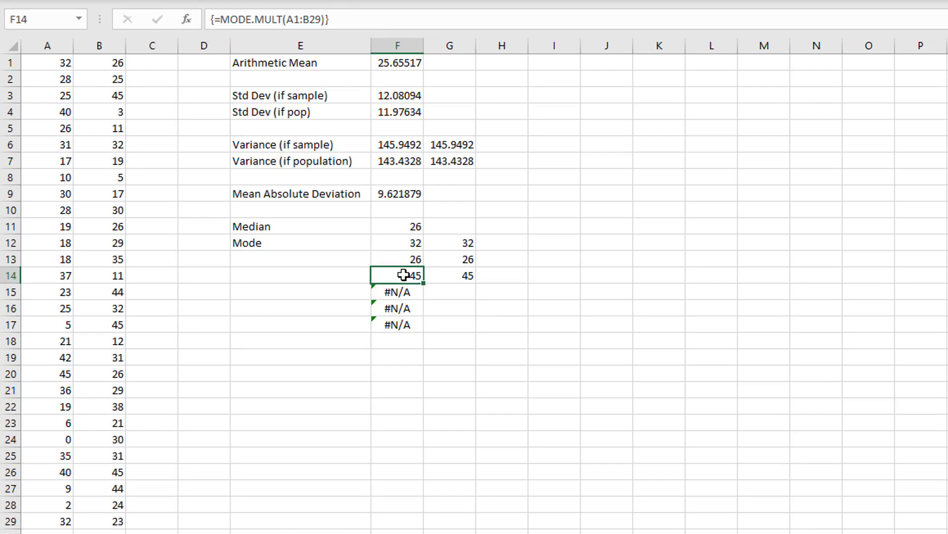
pyautogui.click(402, 258)
pyautogui.click(402, 241)
pyautogui.click(448, 243)
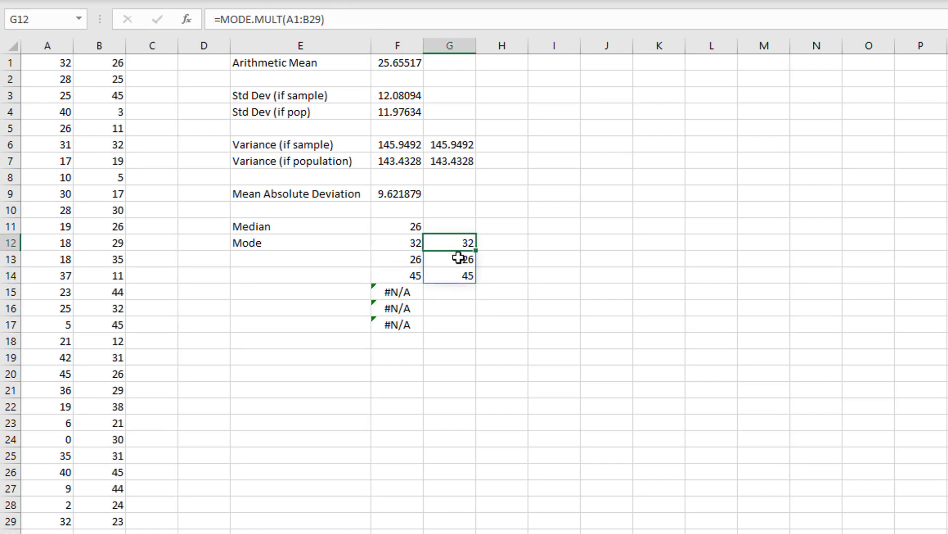
pyautogui.click(512, 250)
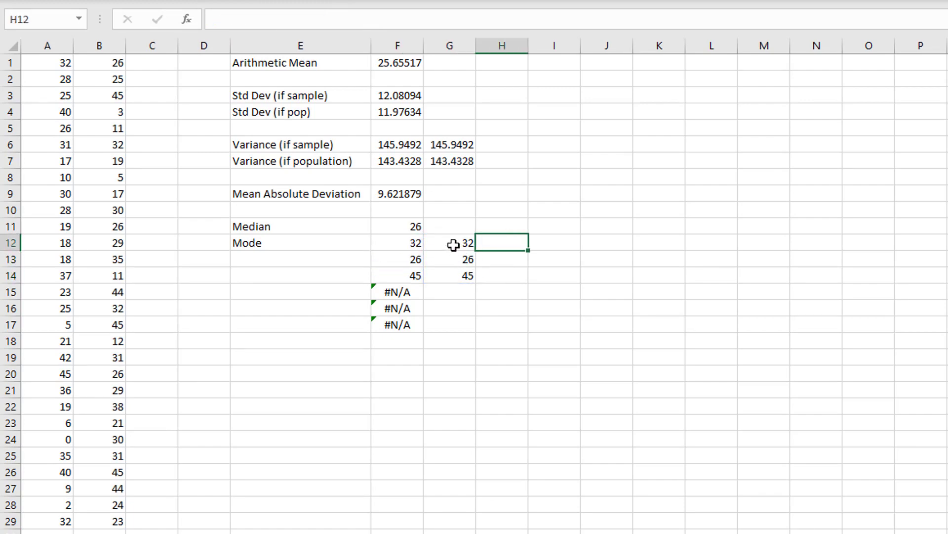
# - Examine how the MODE.MULT formula in G12 is shown for each cell of the spilled range G12:G14
pyautogui.click(454, 244)
pyautogui.click(462, 261)
pyautogui.click(518, 276)
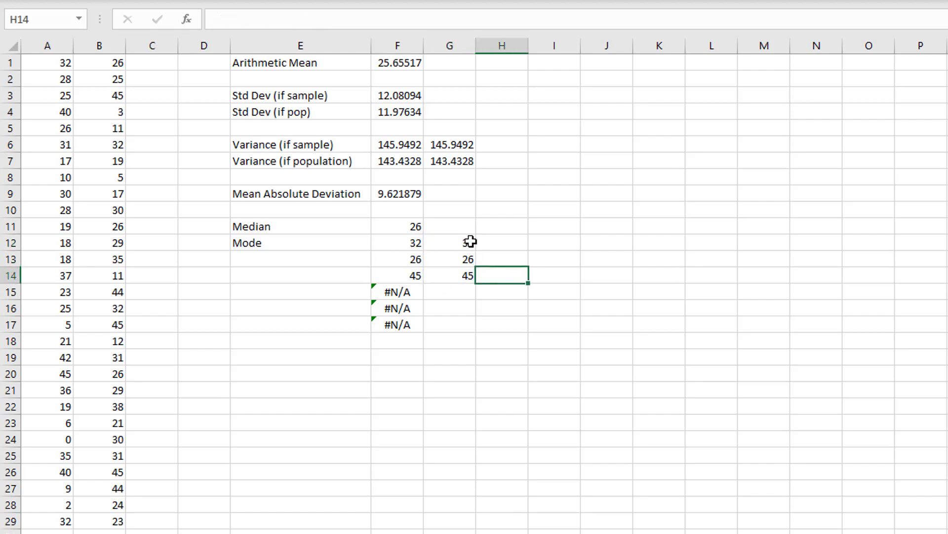
pyautogui.moveTo(448, 242); pyautogui.dragTo(448, 281)
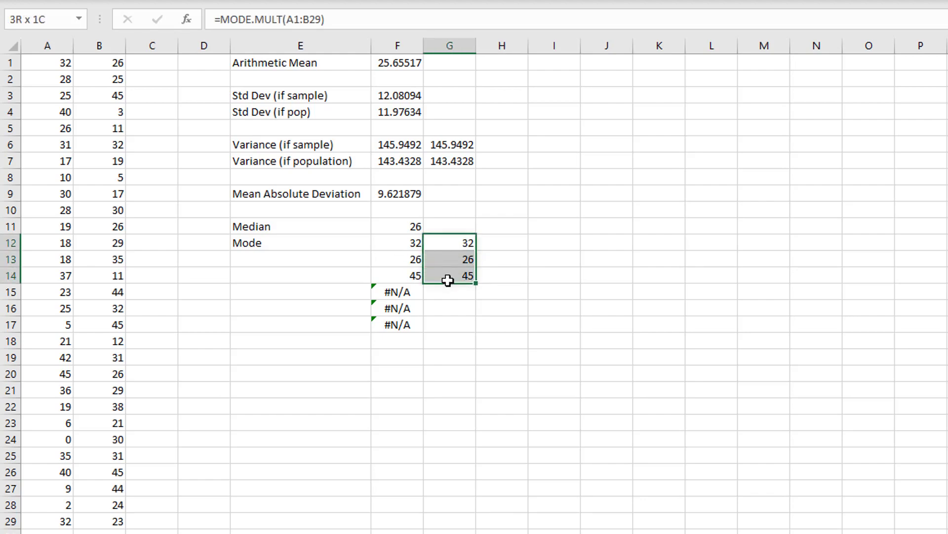
pyautogui.click(508, 279)
pyautogui.click(468, 259)
pyautogui.click(468, 277)
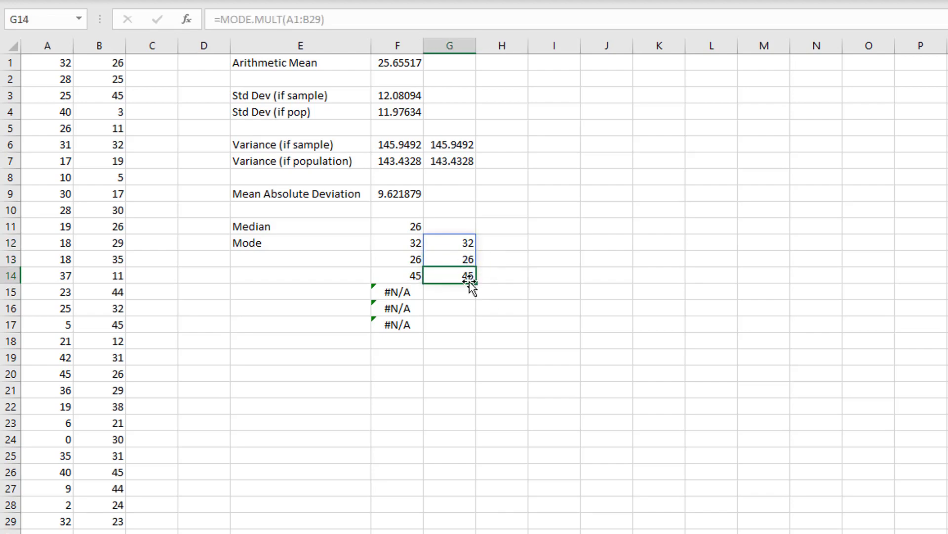
pyautogui.click(457, 258)
pyautogui.click(450, 238)
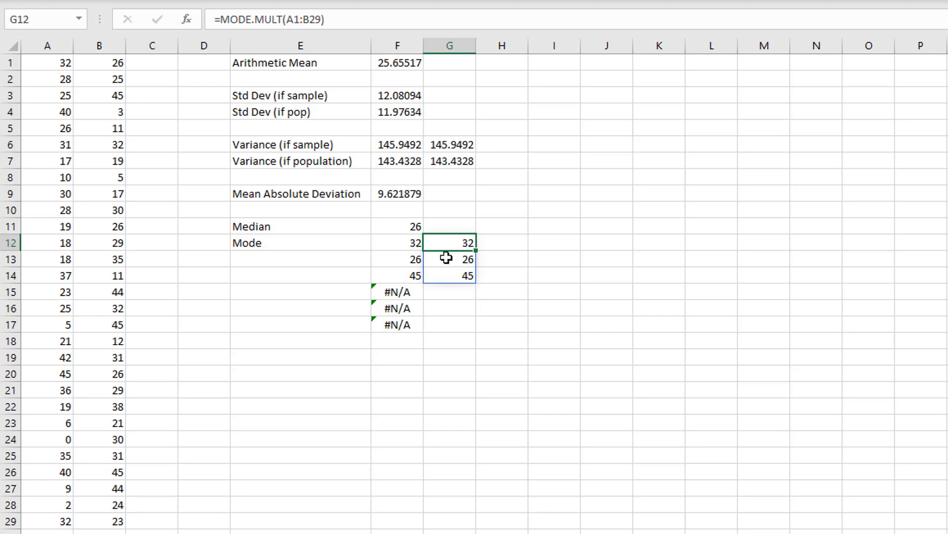
pyautogui.press('Return')
pyautogui.press('Return')
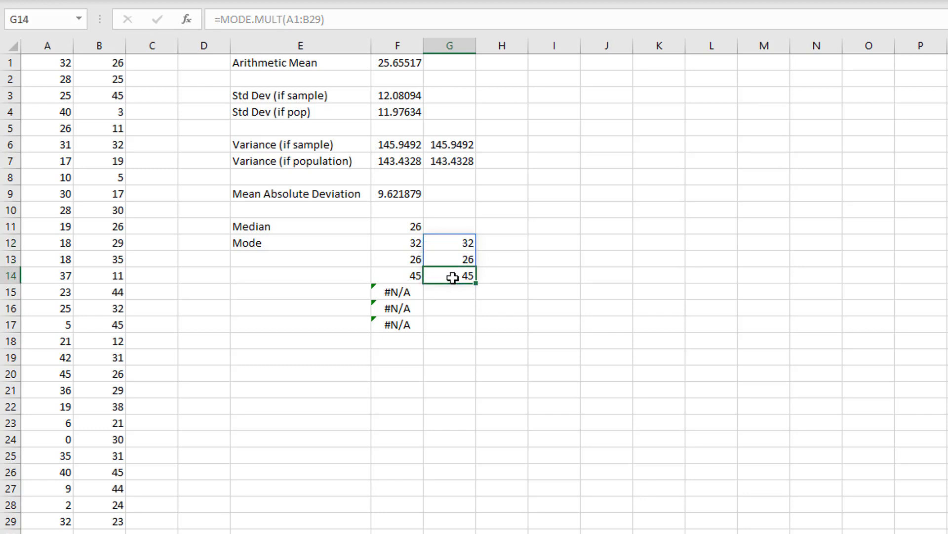
pyautogui.click(527, 272)
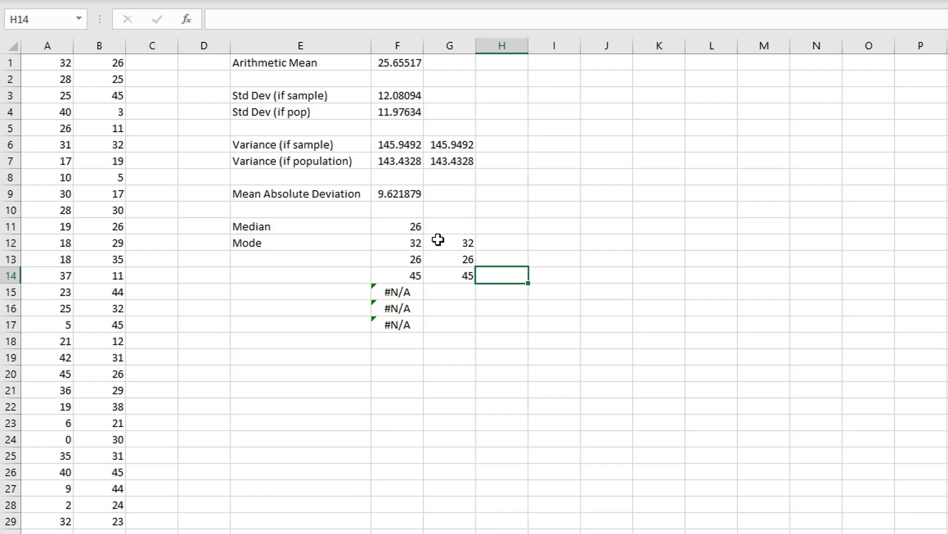
pyautogui.moveTo(522, 235); pyautogui.dragTo(516, 277)
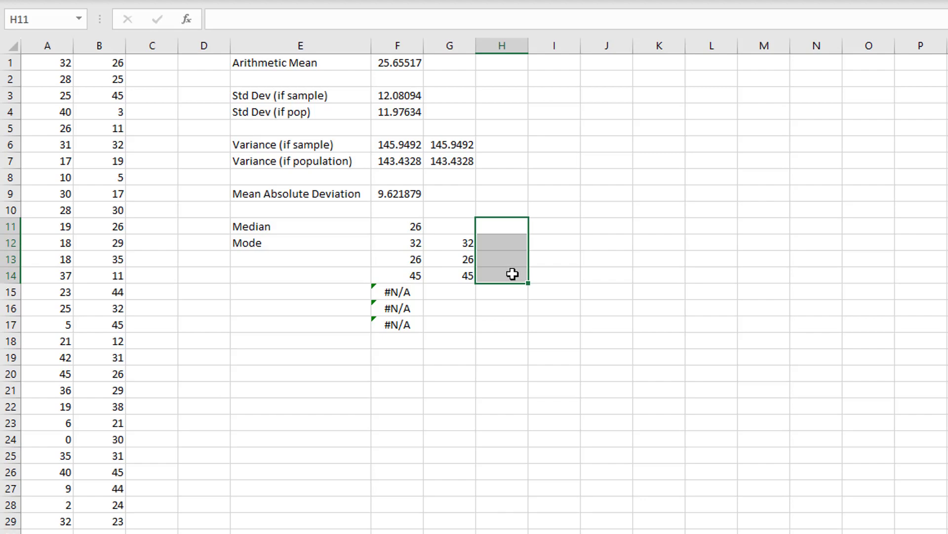
pyautogui.click(469, 242)
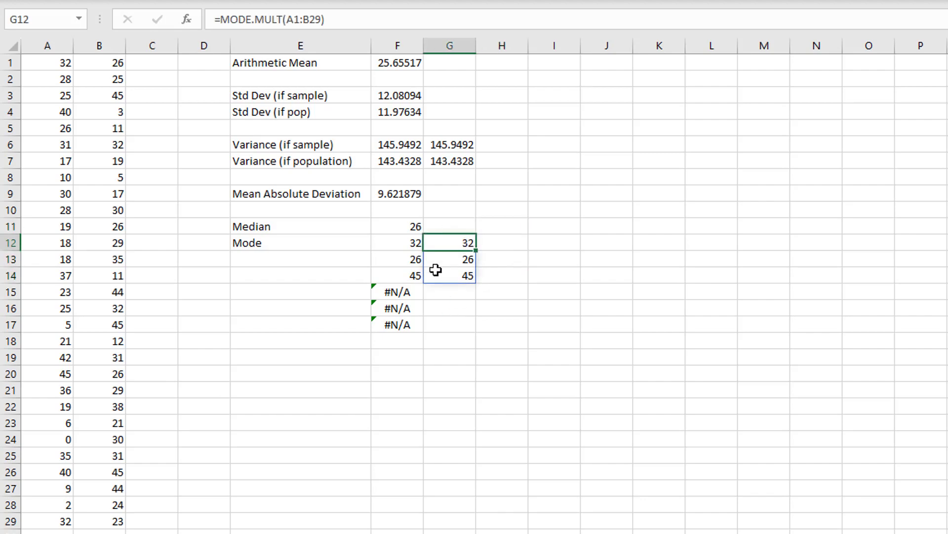
# - Try to delete the #N/A cells F15:F17 from the mode array
pyautogui.click(417, 322)
pyautogui.moveTo(389, 286); pyautogui.dragTo(392, 322)
pyautogui.press('Delete')
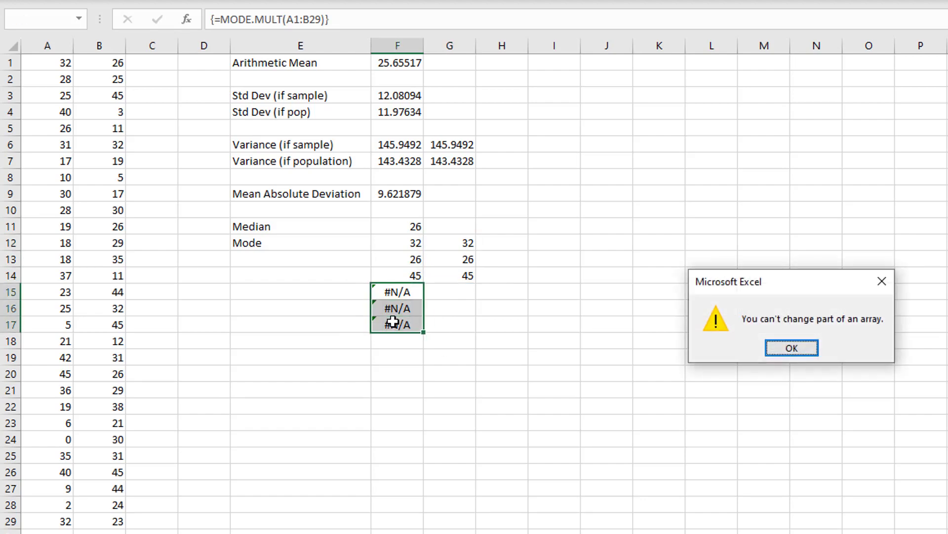
pyautogui.click(792, 348)
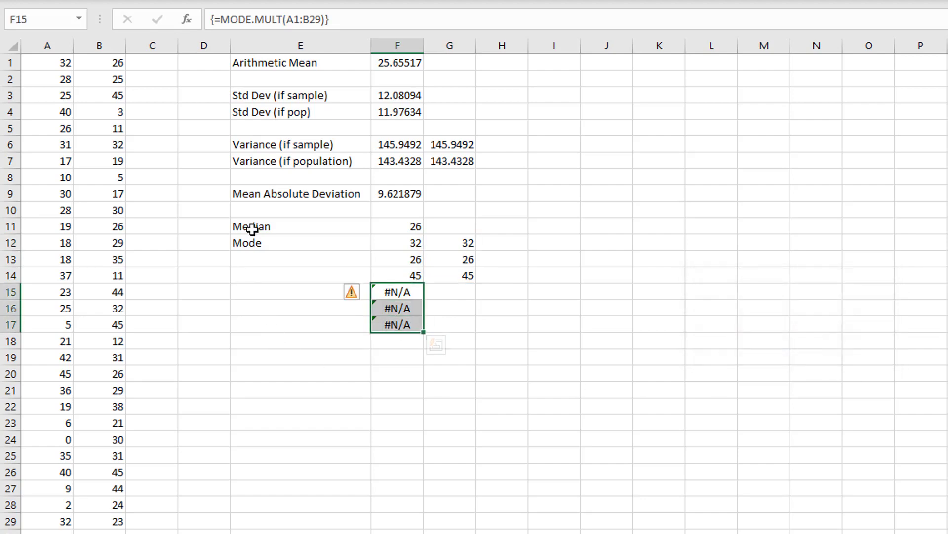
# - Label cell E19 as "Geometric Mean"
pyautogui.click(322, 345)
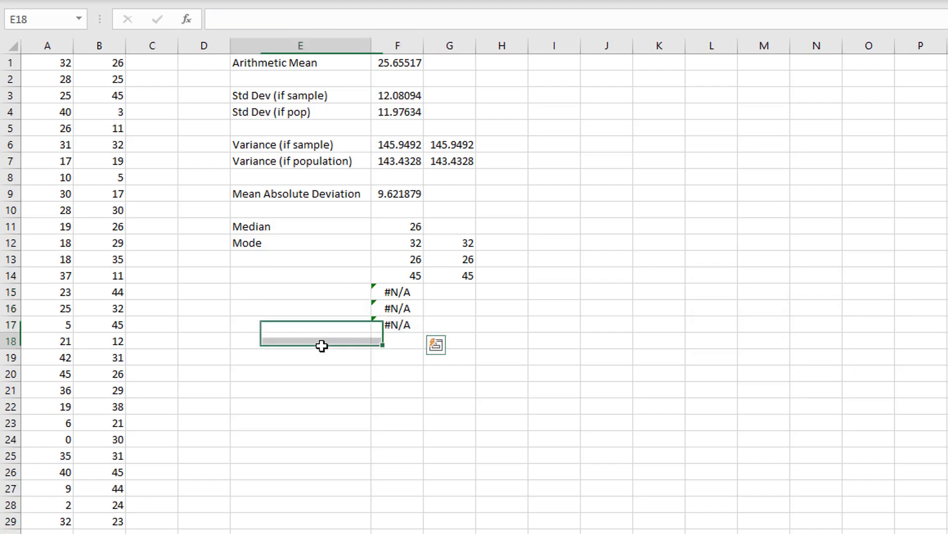
pyautogui.click(281, 361)
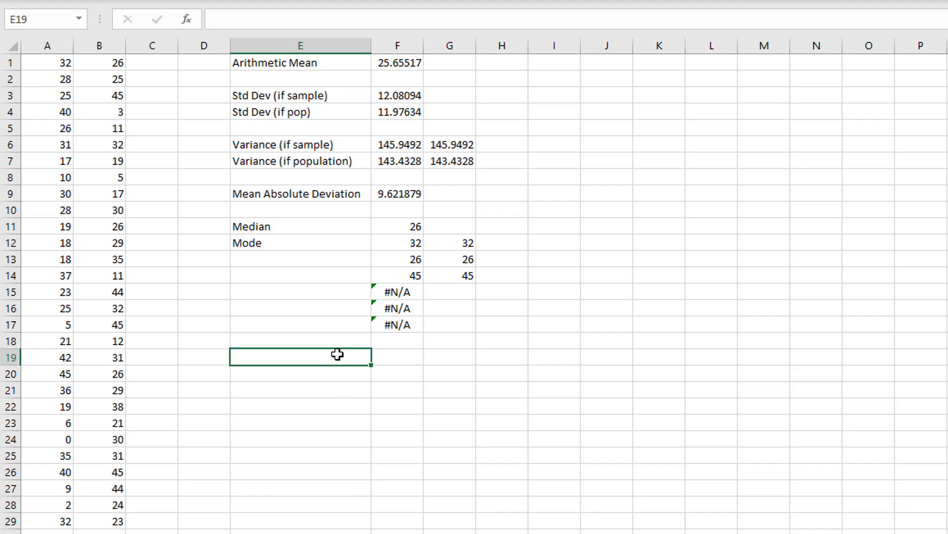
pyautogui.write('Ge')
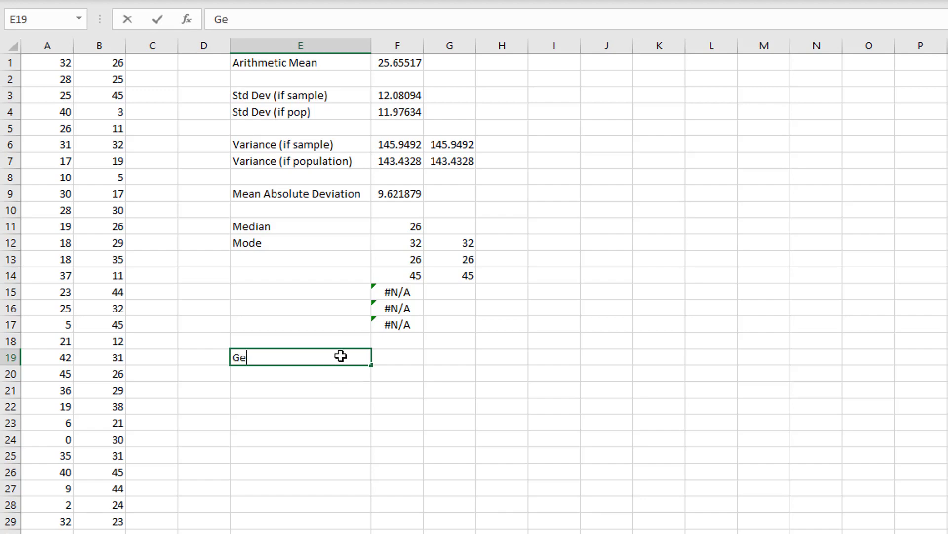
pyautogui.write('ometric Mean')
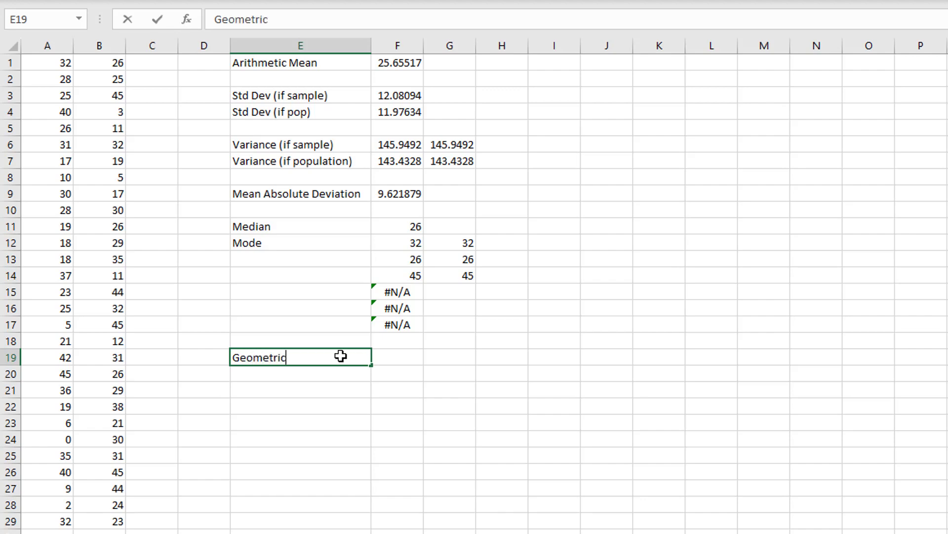
pyautogui.press('Return')
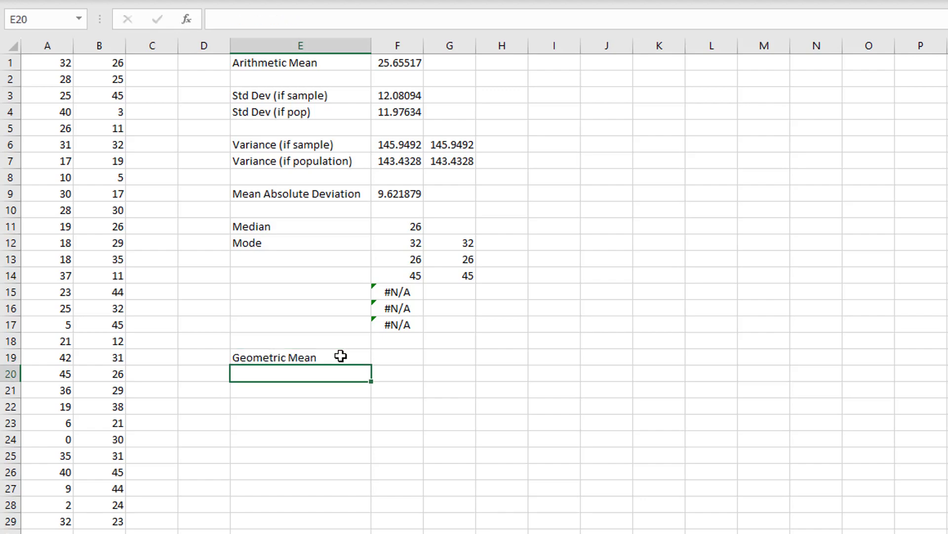
# - Try to calculate the geometric mean of A1:B29 in F19 with GEOMEAN, and clear the cell again
pyautogui.click(395, 353)
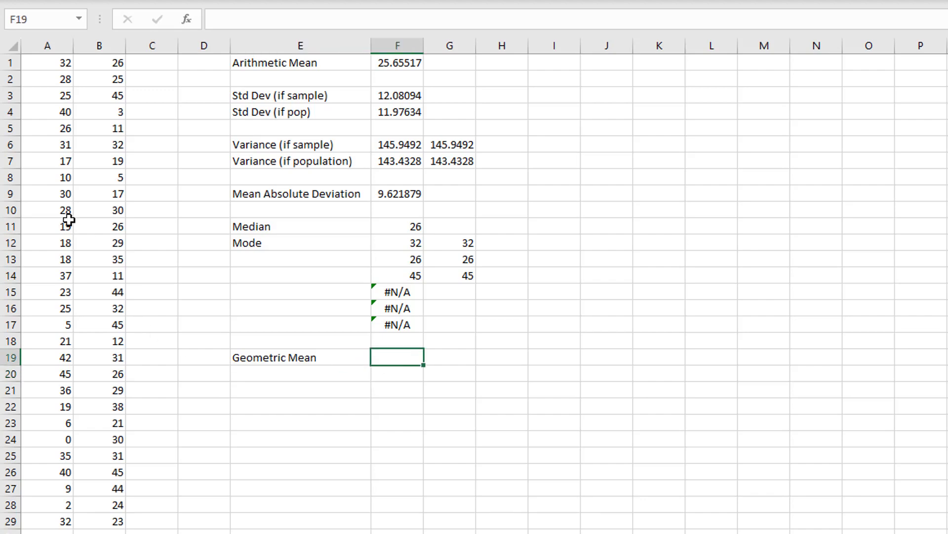
pyautogui.moveTo(66, 63); pyautogui.dragTo(111, 523)
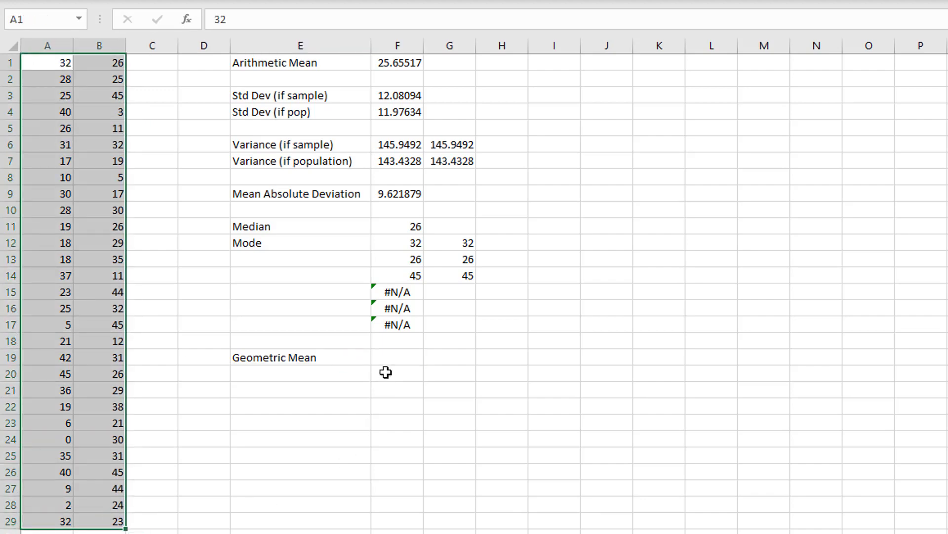
pyautogui.click(388, 357)
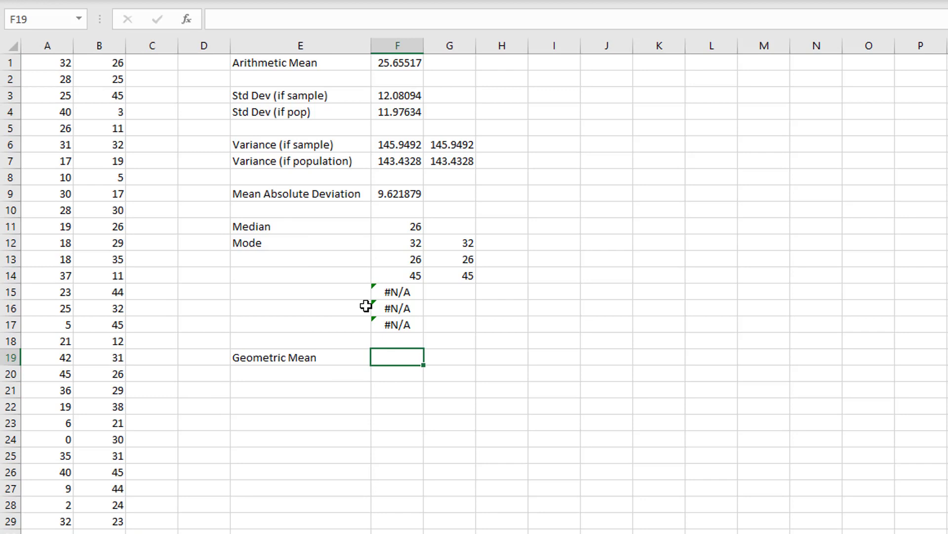
pyautogui.write('=geomen')
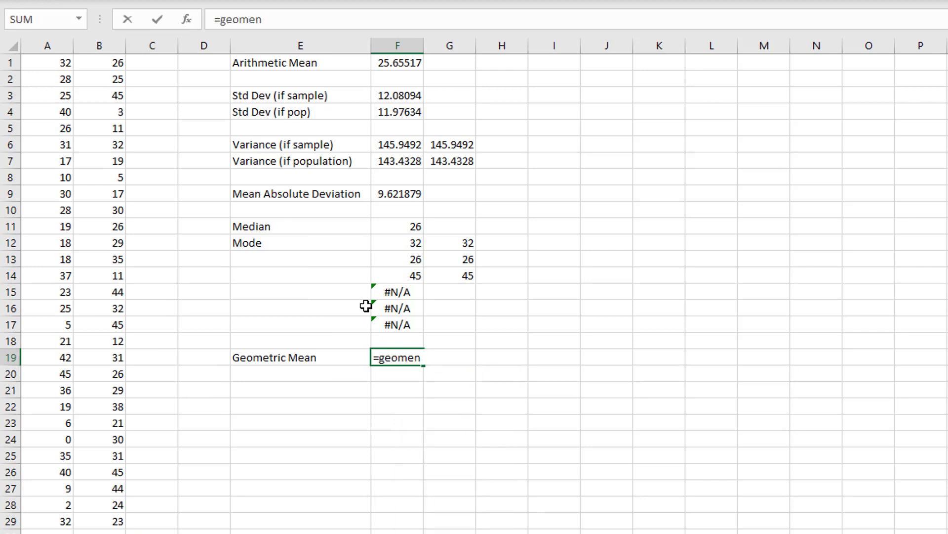
pyautogui.press('BackSpace')
pyautogui.write('an(')
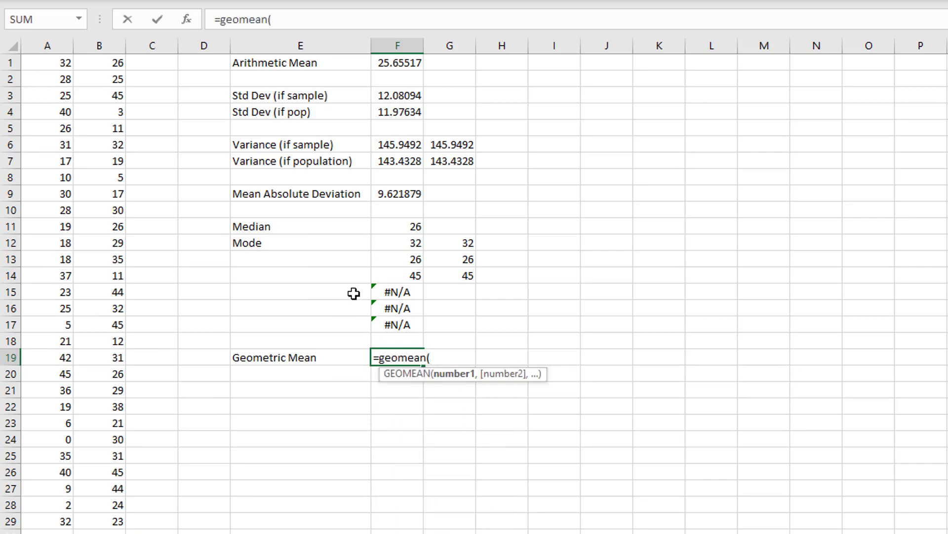
pyautogui.moveTo(61, 63); pyautogui.dragTo(111, 523)
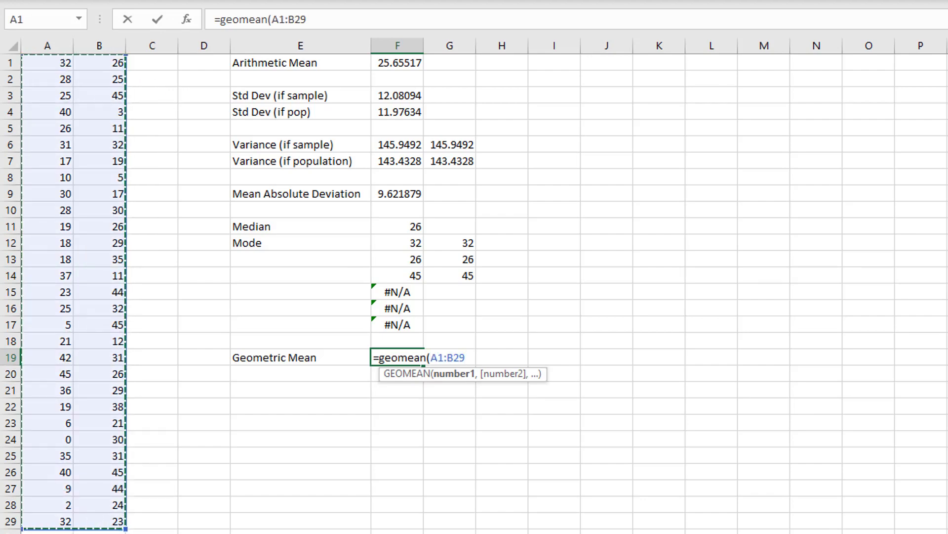
pyautogui.write(')')
pyautogui.press('Return')
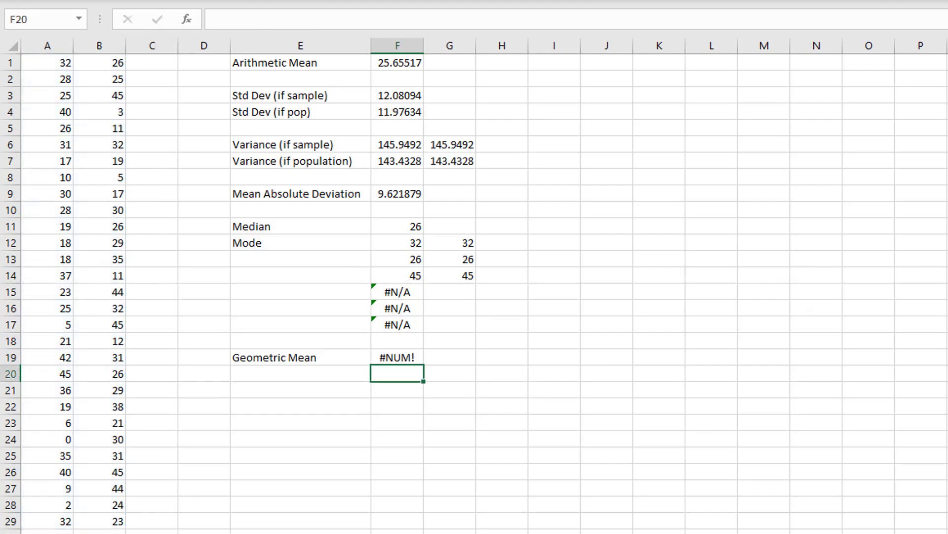
pyautogui.click(399, 357)
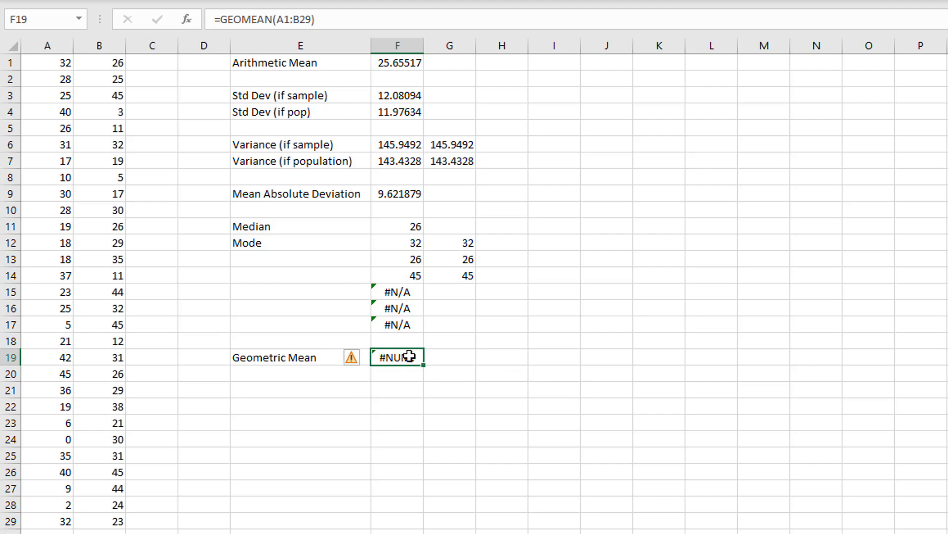
pyautogui.press('Delete')
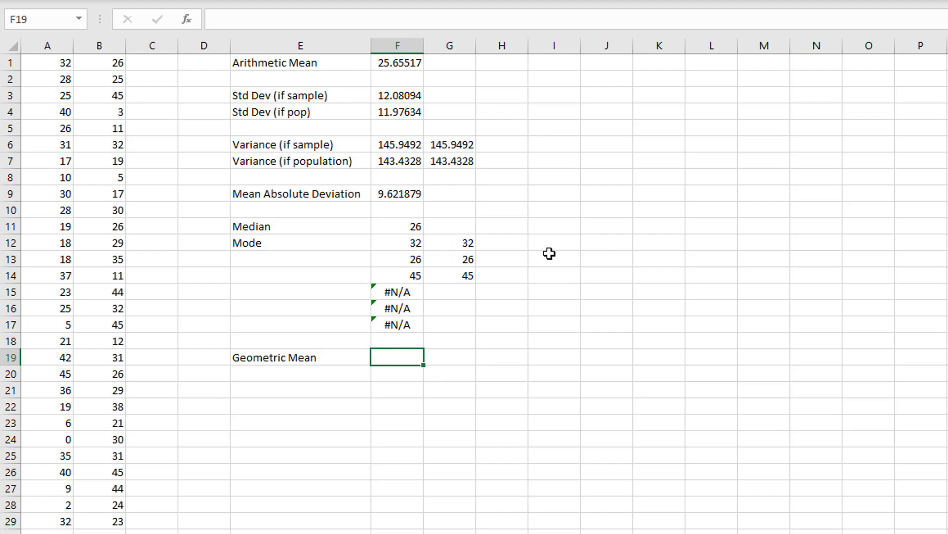
# - Enter the sample values 2, 15, 0.5 and 11 in cells E21:E24, below the Geometric Mean label
pyautogui.click(553, 194)
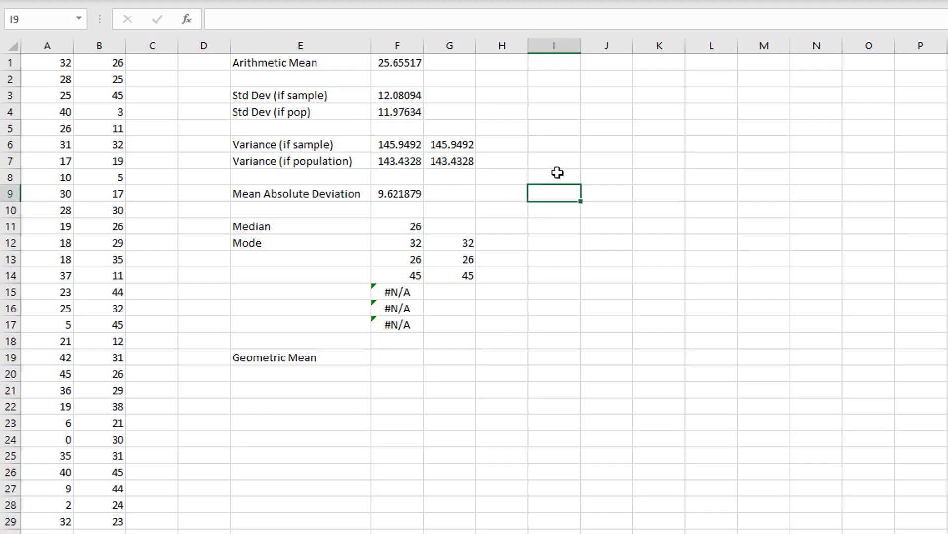
pyautogui.click(289, 389)
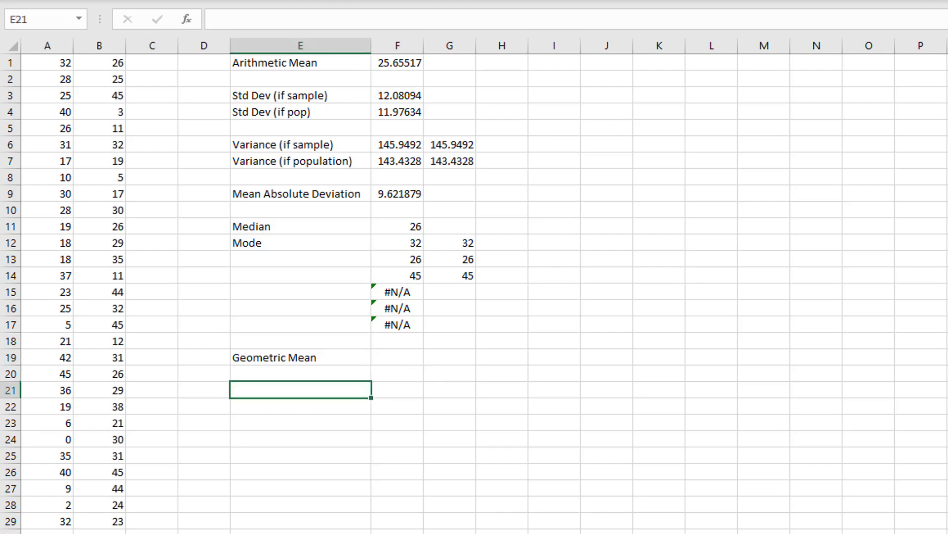
pyautogui.write('2')
pyautogui.press('Return')
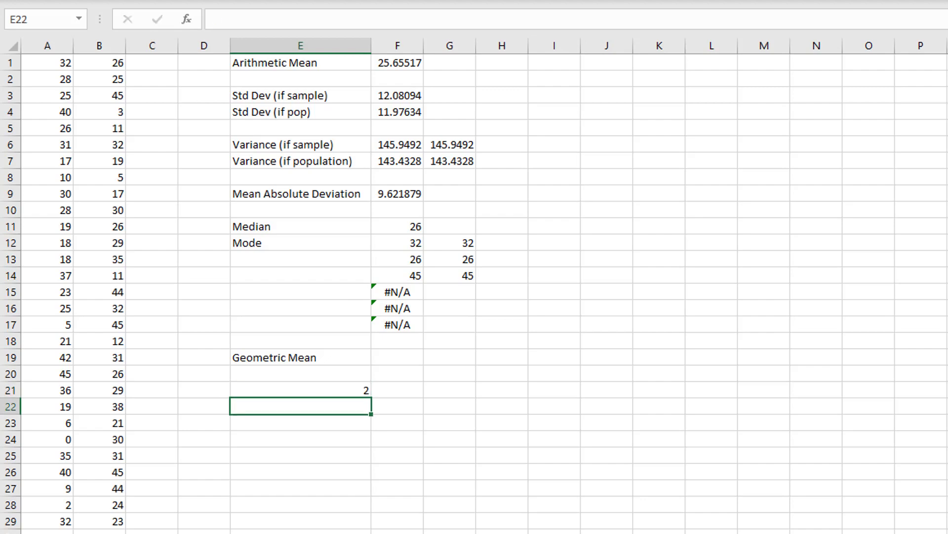
pyautogui.write('15')
pyautogui.press('Return')
pyautogui.write('0.5')
pyautogui.press('Return')
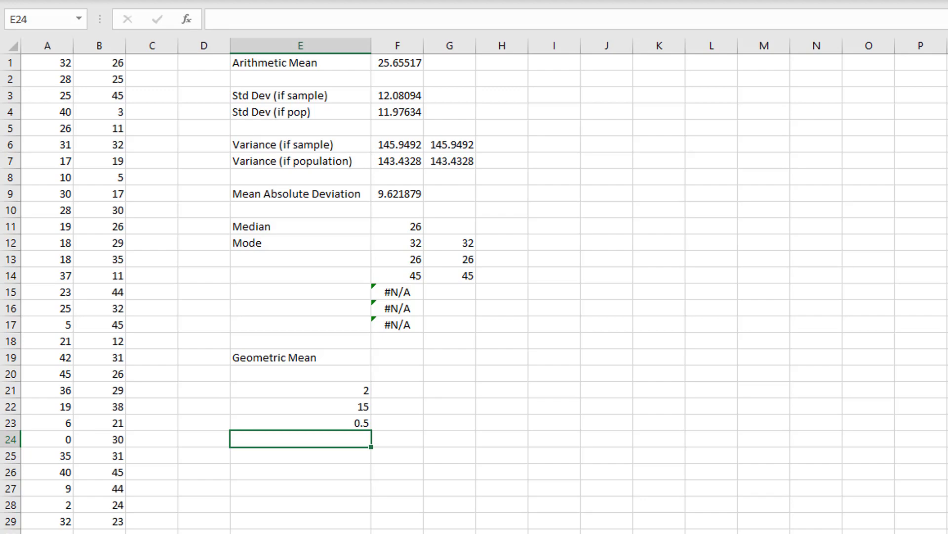
pyautogui.write('11')
pyautogui.press('Return')
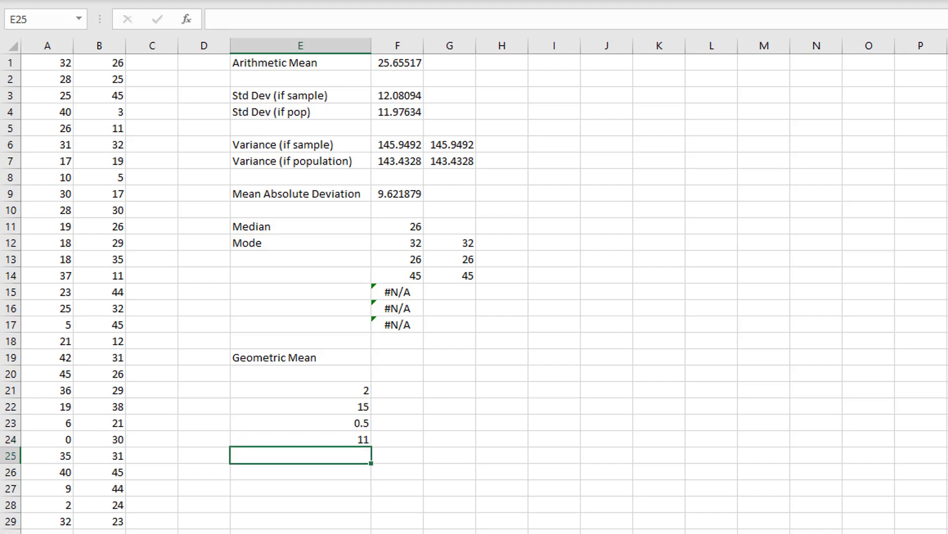
# - Calculate the geometric mean of the sample values E21:E24 in cell F19 with GEOMEAN
pyautogui.click(396, 359)
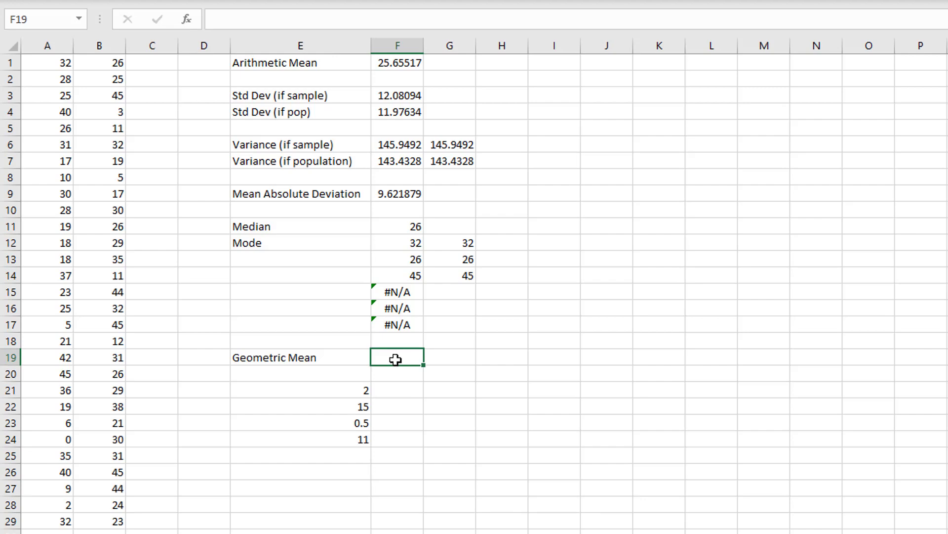
pyautogui.write('=geomean(')
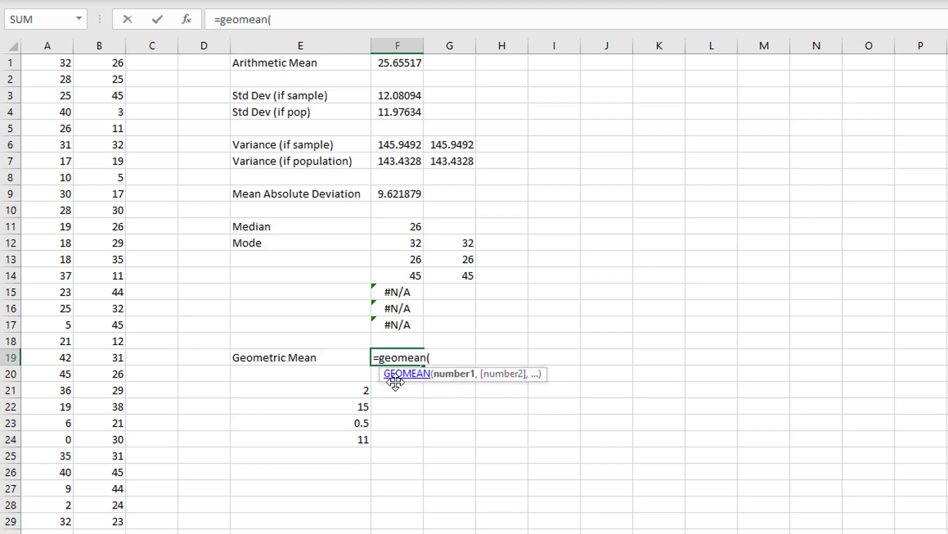
pyautogui.moveTo(362, 388); pyautogui.dragTo(368, 442)
pyautogui.write(')')
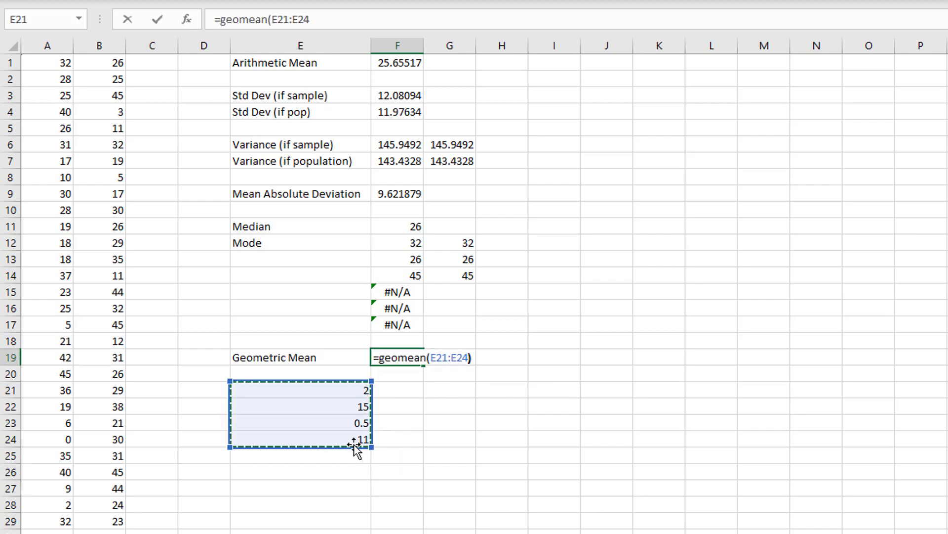
pyautogui.press('Return')
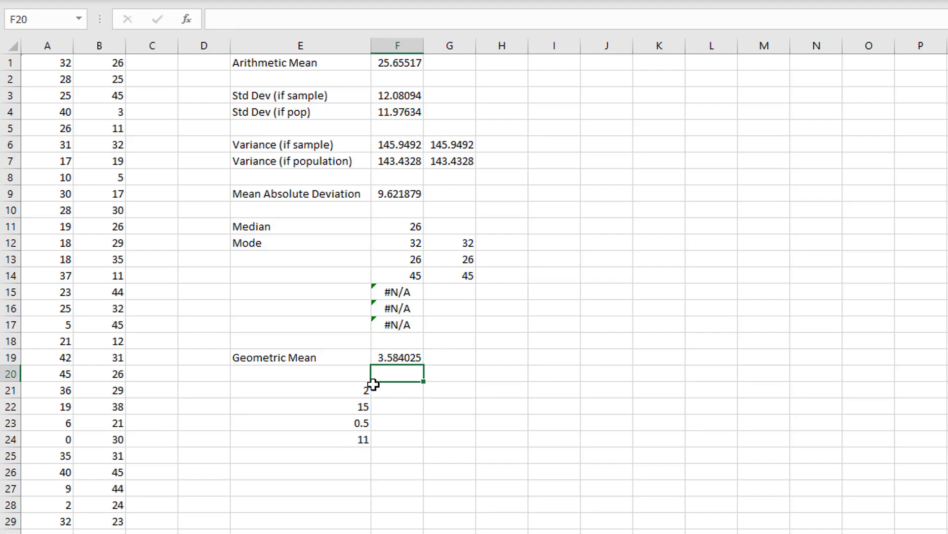
pyautogui.moveTo(369, 392); pyautogui.dragTo(359, 439)
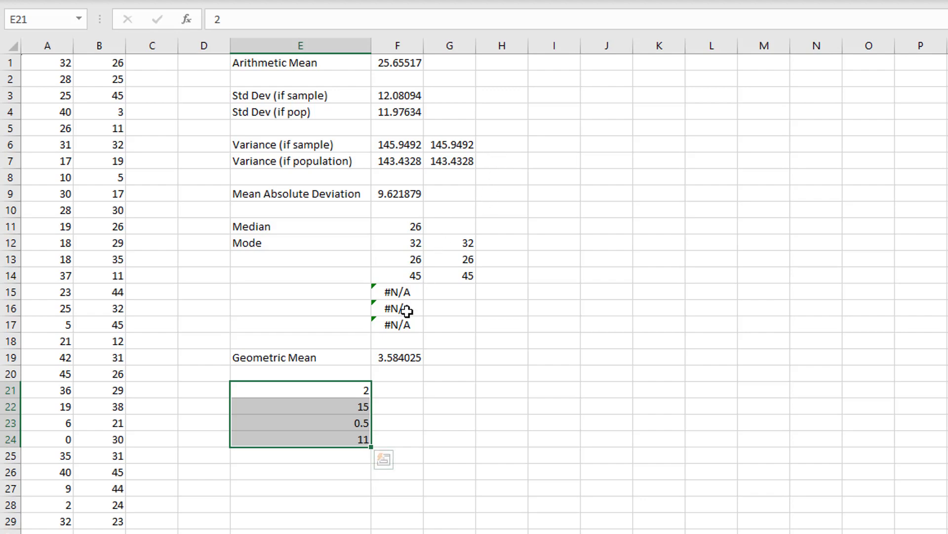
# - Enter the percentage changes 5%, 10%, -4% and 8% in cells E26:E29
pyautogui.click(317, 474)
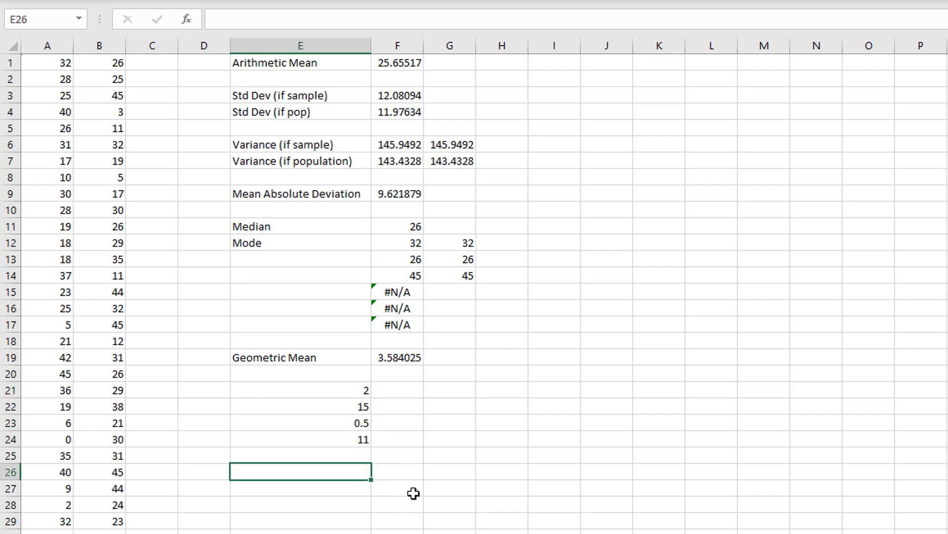
pyautogui.write('%')
pyautogui.press('BackSpace')
pyautogui.write('5%')
pyautogui.press('Return')
pyautogui.write('10%')
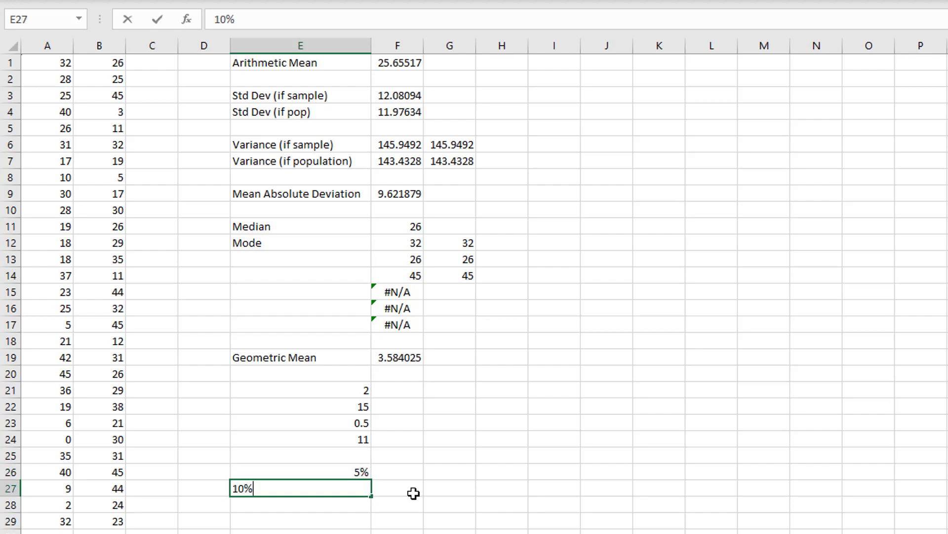
pyautogui.press('Return')
pyautogui.write('-4')
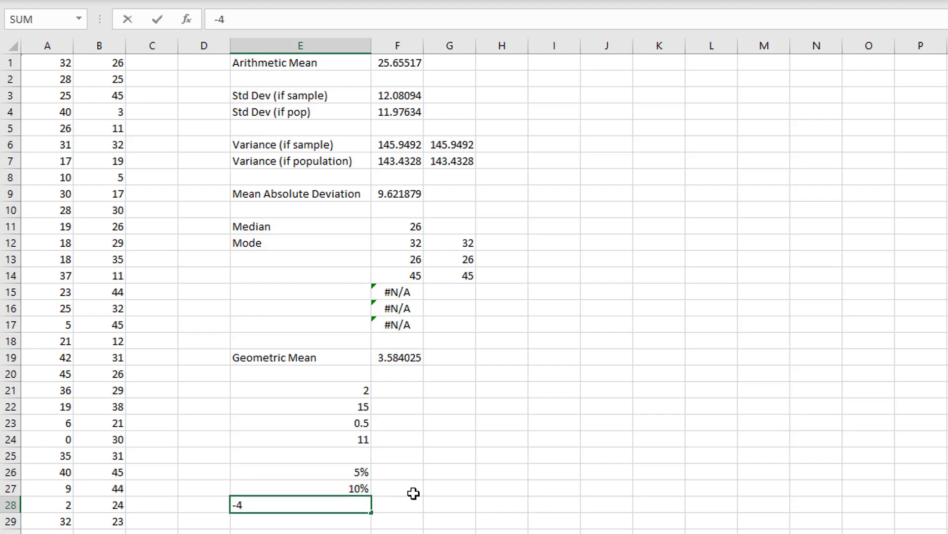
pyautogui.write('%')
pyautogui.press('Return')
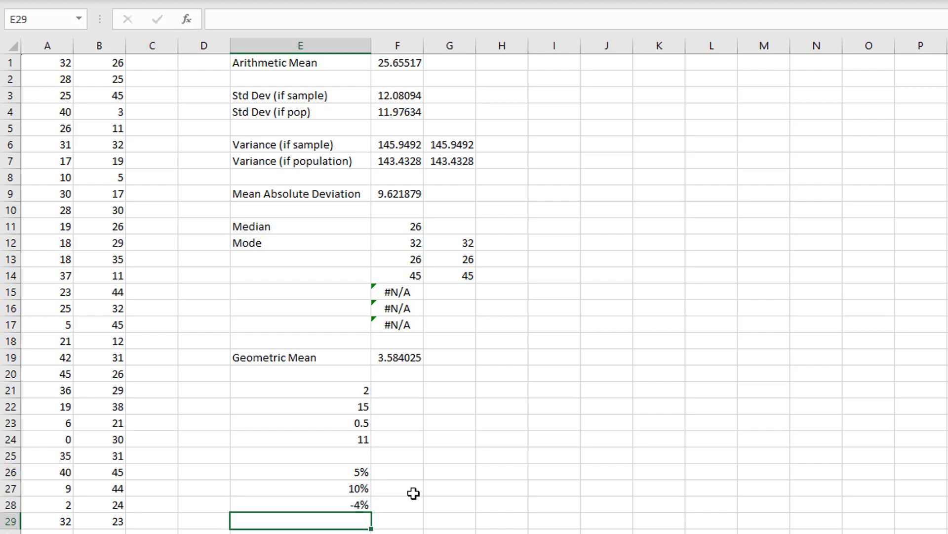
pyautogui.write('8%')
pyautogui.press('Return')
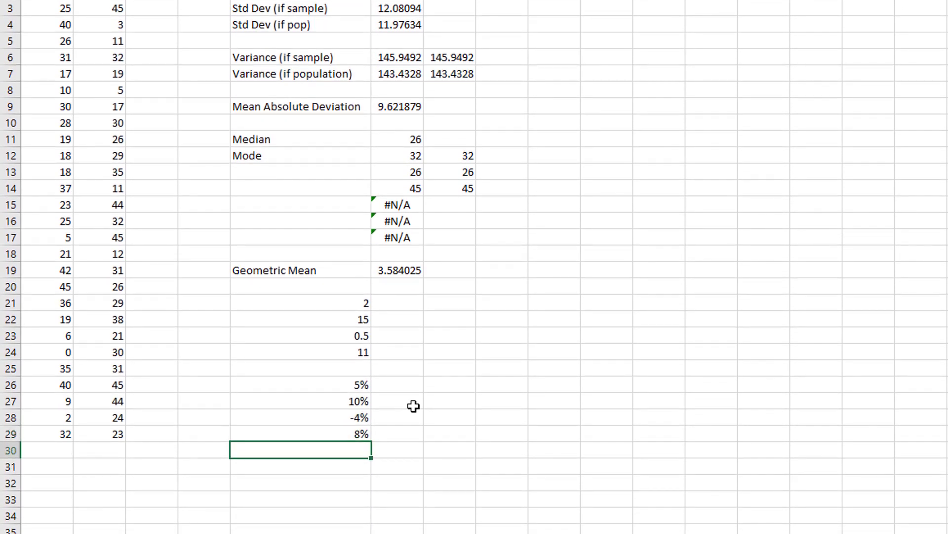
pyautogui.moveTo(364, 387); pyautogui.dragTo(364, 434)
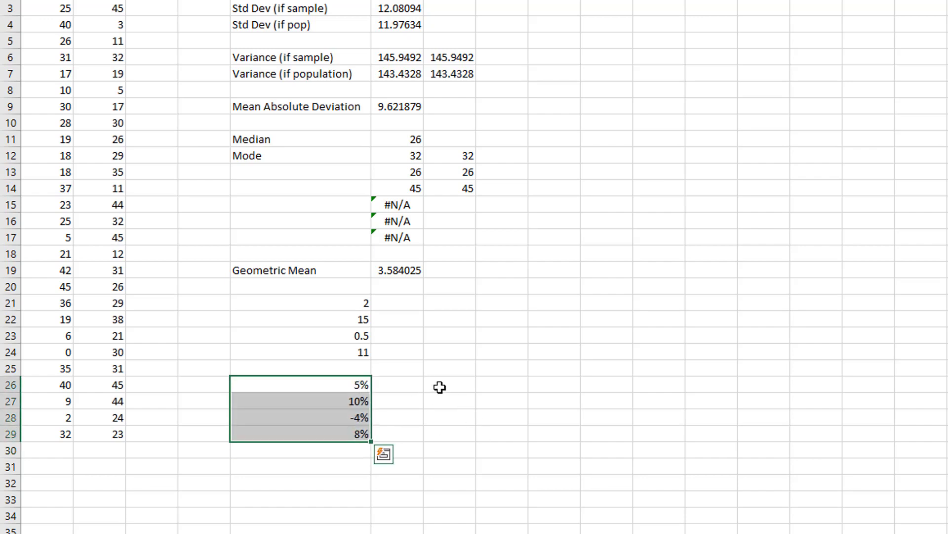
pyautogui.click(440, 387)
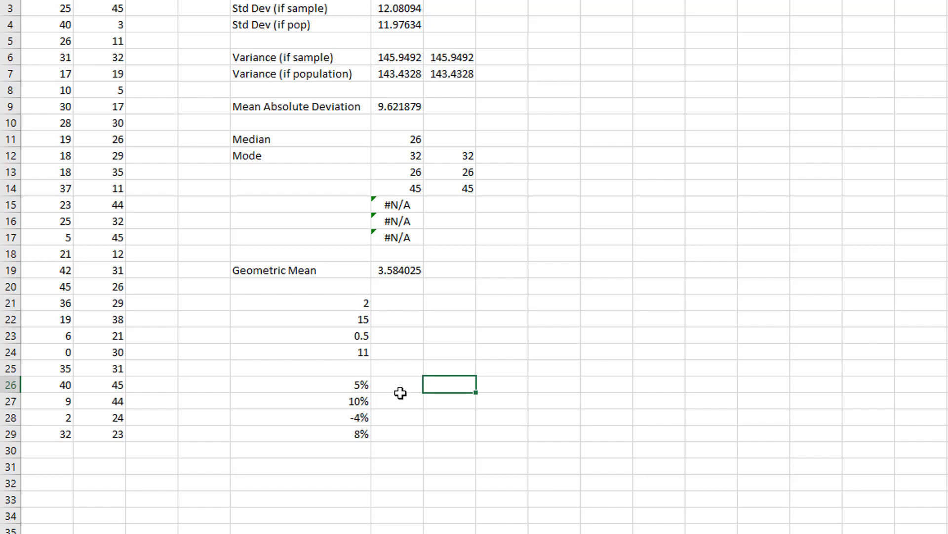
pyautogui.moveTo(341, 386); pyautogui.dragTo(342, 434)
pyautogui.click(360, 421)
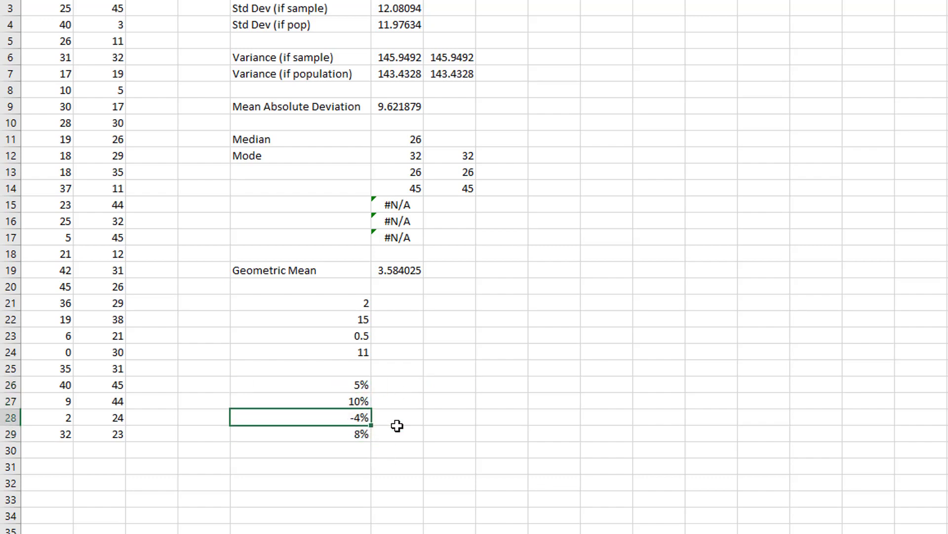
pyautogui.click(440, 398)
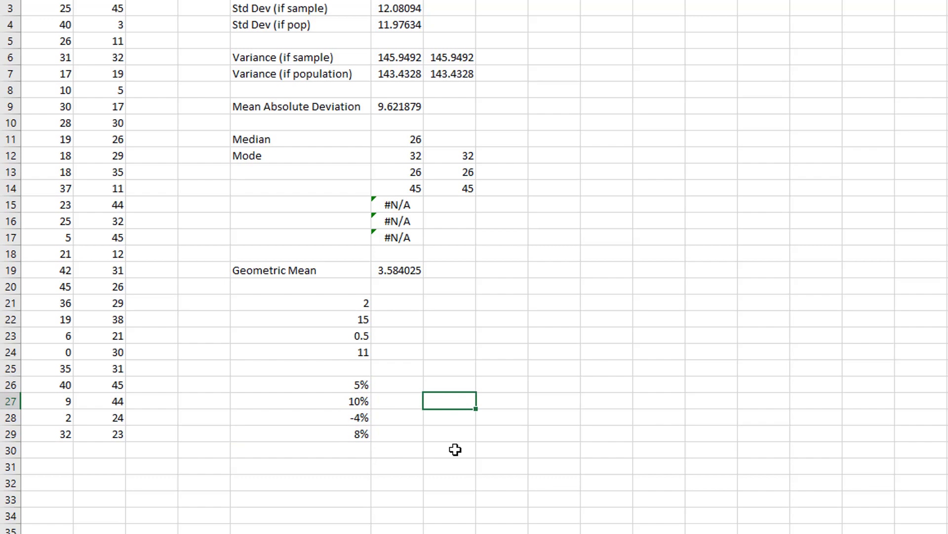
pyautogui.click(452, 384)
# - Convert the percentages to growth factors with the formula =1+E26 in F26, and fill it down to F29
pyautogui.click(403, 383)
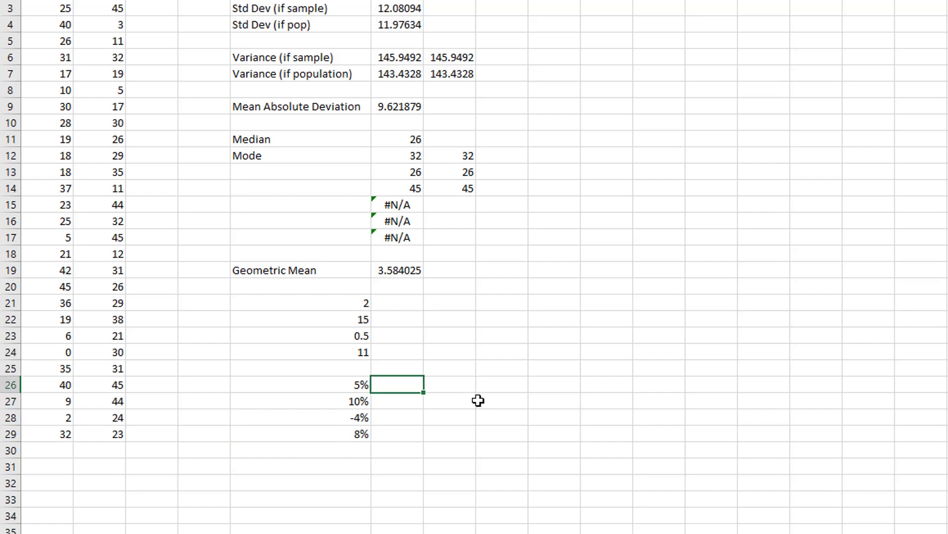
pyautogui.write('=1+')
pyautogui.click(360, 384)
pyautogui.press('Return')
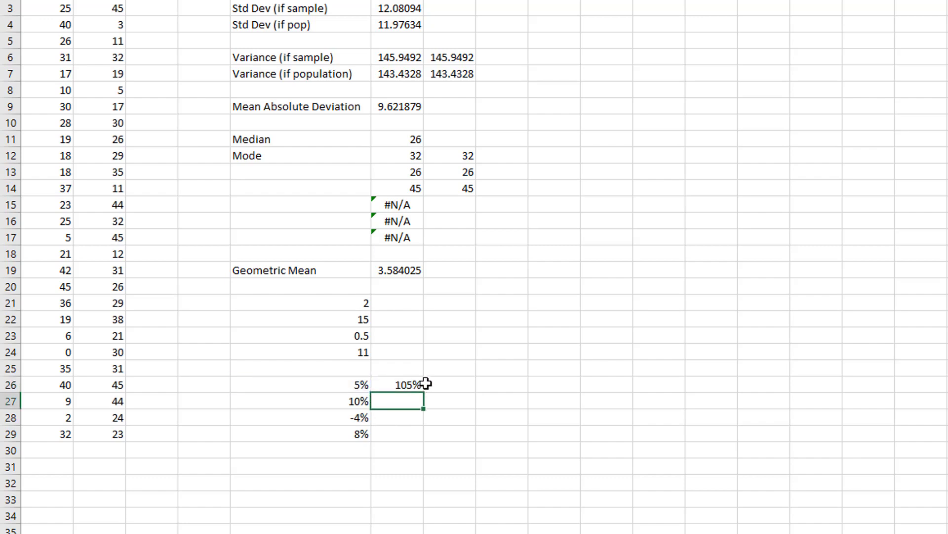
pyautogui.click(420, 390)
pyautogui.moveTo(423, 392); pyautogui.dragTo(421, 445)
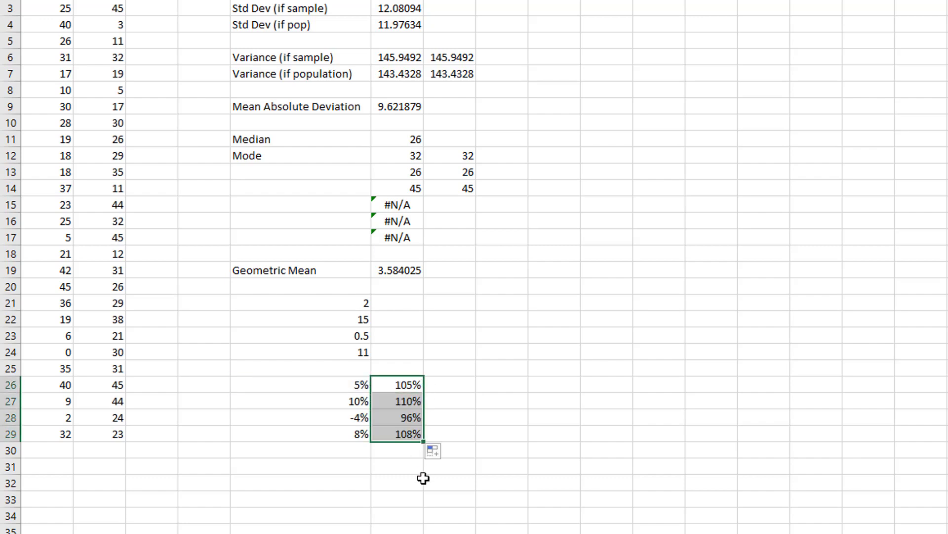
# - Calculate the average growth rate in F31 as the GEOMEAN of F26:F29 minus 1
pyautogui.click(395, 471)
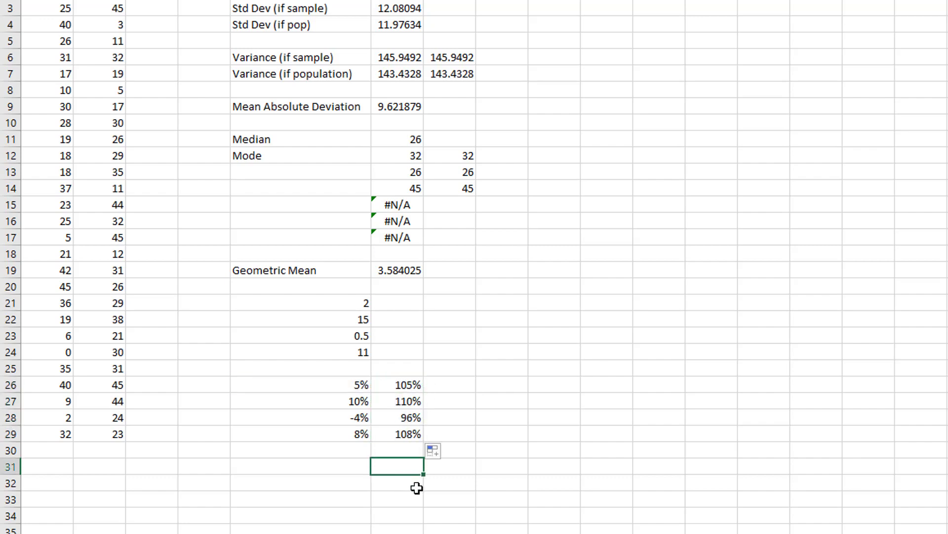
pyautogui.write('=geomean(')
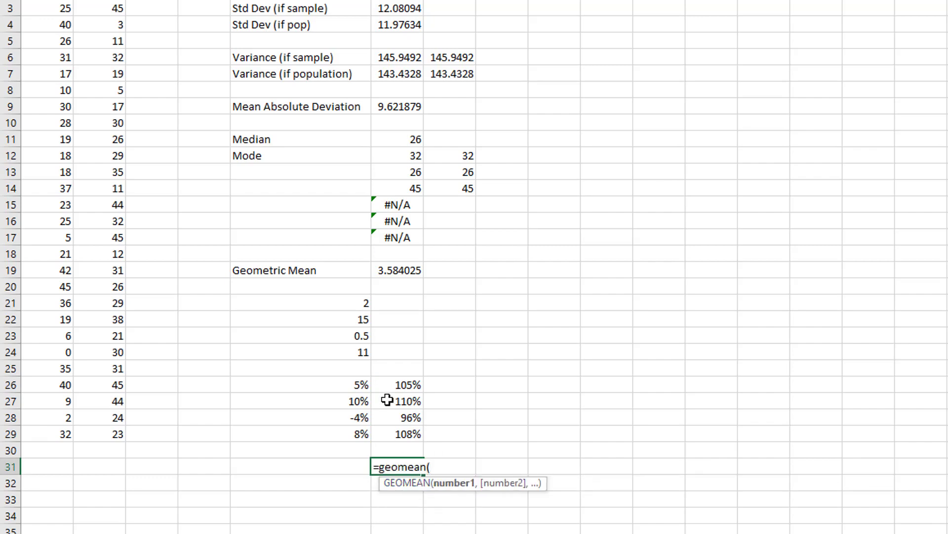
pyautogui.moveTo(390, 385); pyautogui.dragTo(400, 433)
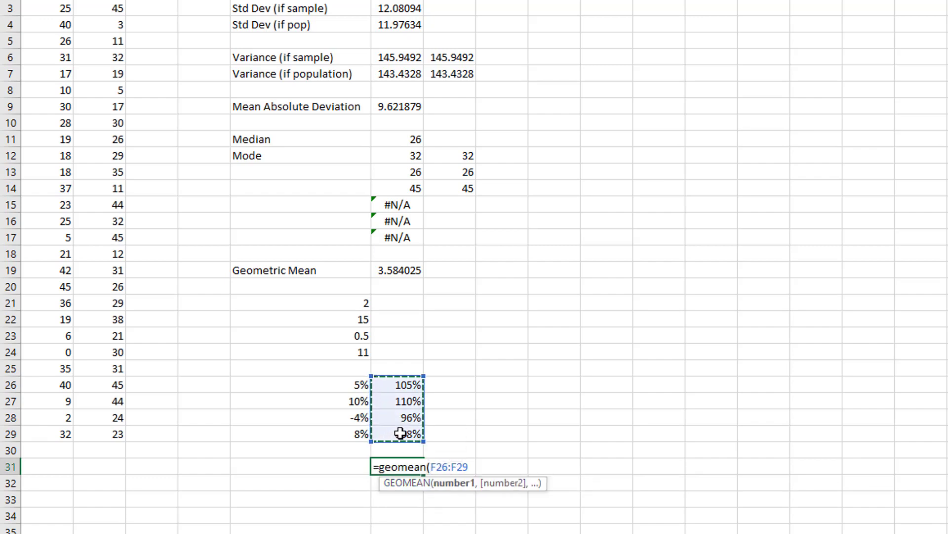
pyautogui.write(')-1')
pyautogui.press('Return')
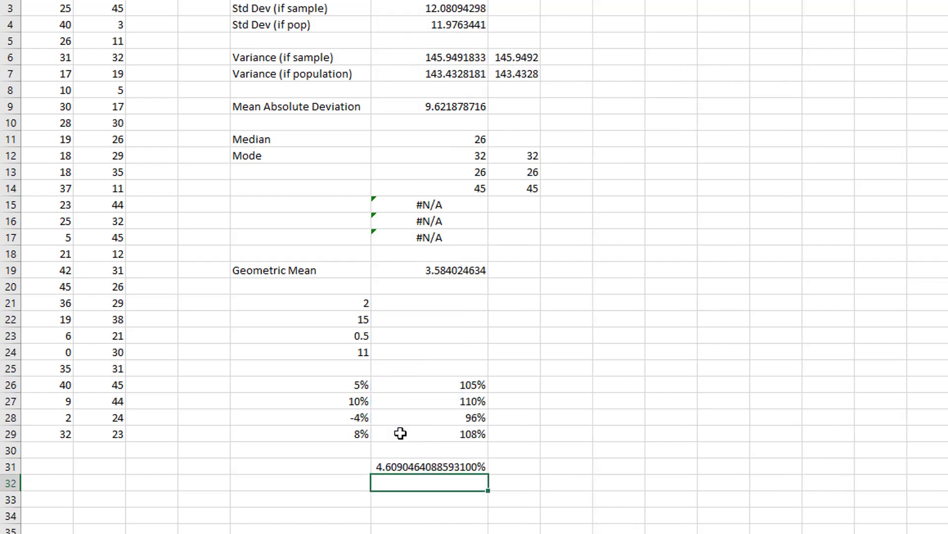
# - Reduce the decimals of the average growth rate in F31 so it shows three decimal places
pyautogui.click(421, 466)
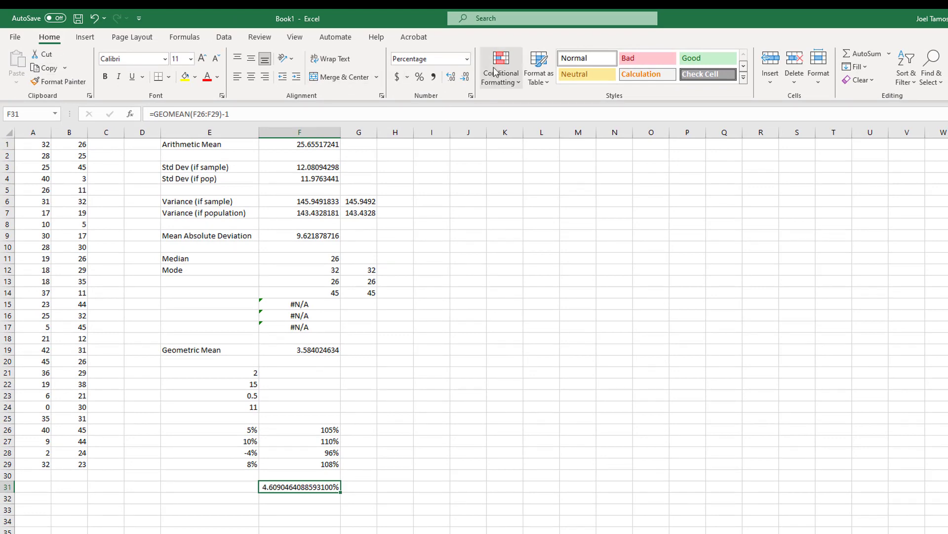
pyautogui.click(464, 78)
pyautogui.click(464, 78)
pyautogui.click(464, 78)
pyautogui.click(464, 79)
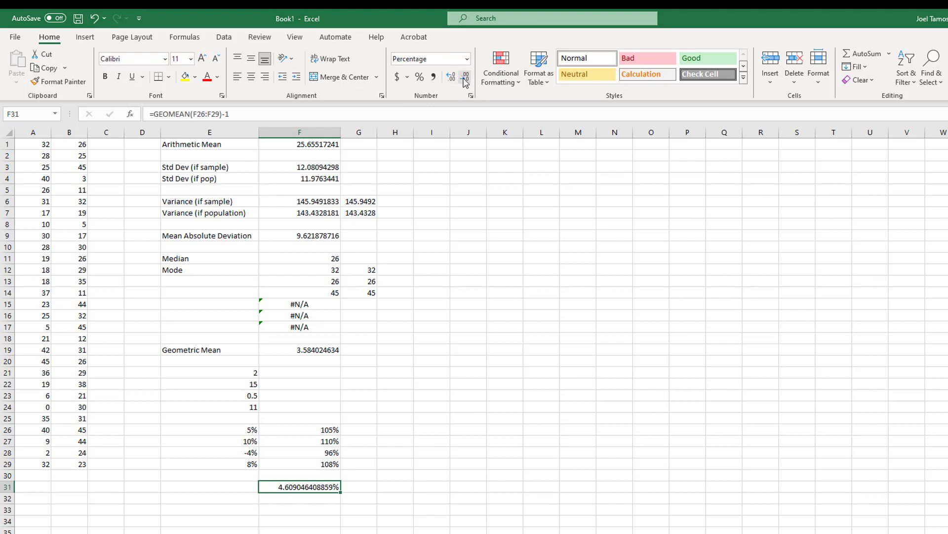
pyautogui.click(464, 78)
pyautogui.click(465, 78)
pyautogui.click(465, 78)
pyautogui.click(465, 78)
pyautogui.click(465, 78)
pyautogui.click(465, 78)
pyautogui.click(465, 78)
pyautogui.click(464, 78)
pyautogui.click(465, 78)
pyautogui.click(465, 78)
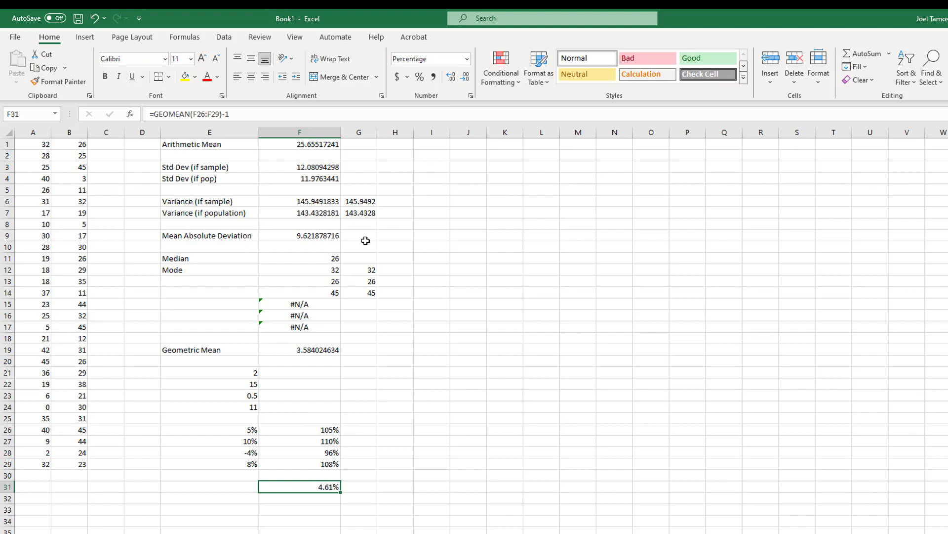
pyautogui.click(452, 77)
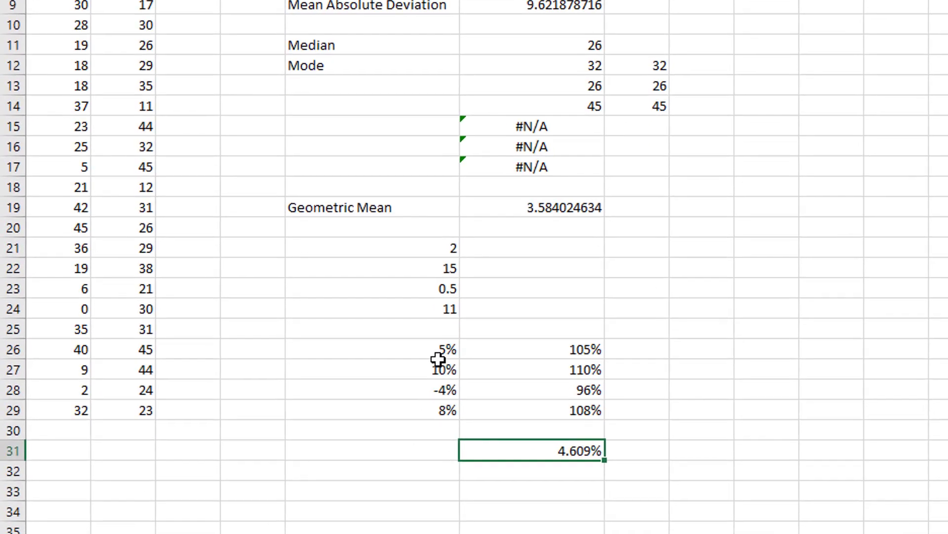
pyautogui.moveTo(445, 350); pyautogui.dragTo(444, 414)
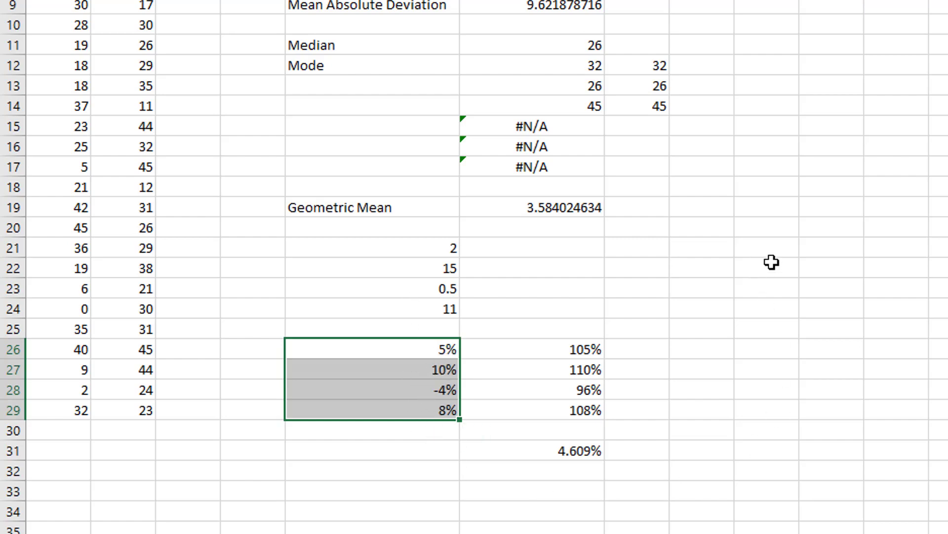
pyautogui.click(592, 452)
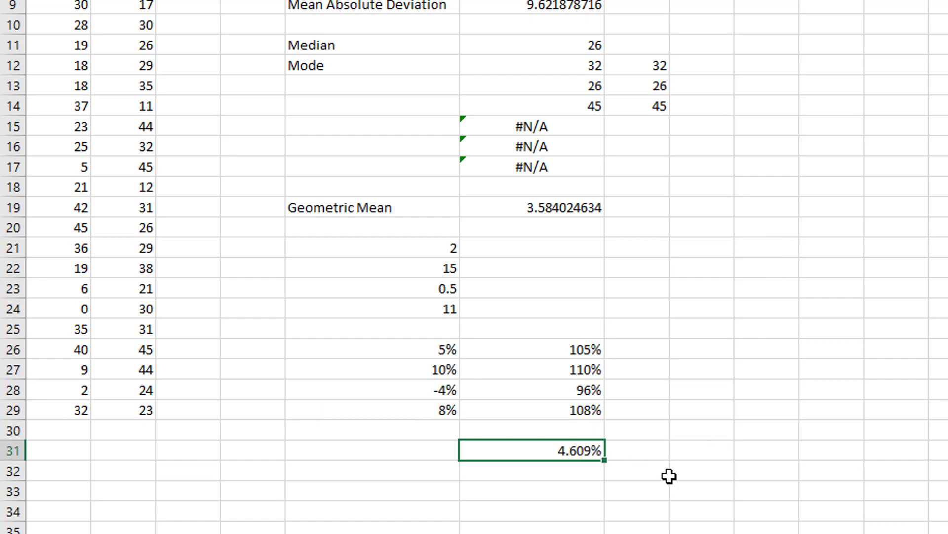
# - Calculate the 50th percentile of A1:B29 in cell K2 with PERCENTILE.EXC, using 50% as k
pyautogui.hotkey('ctrl', 'Home')
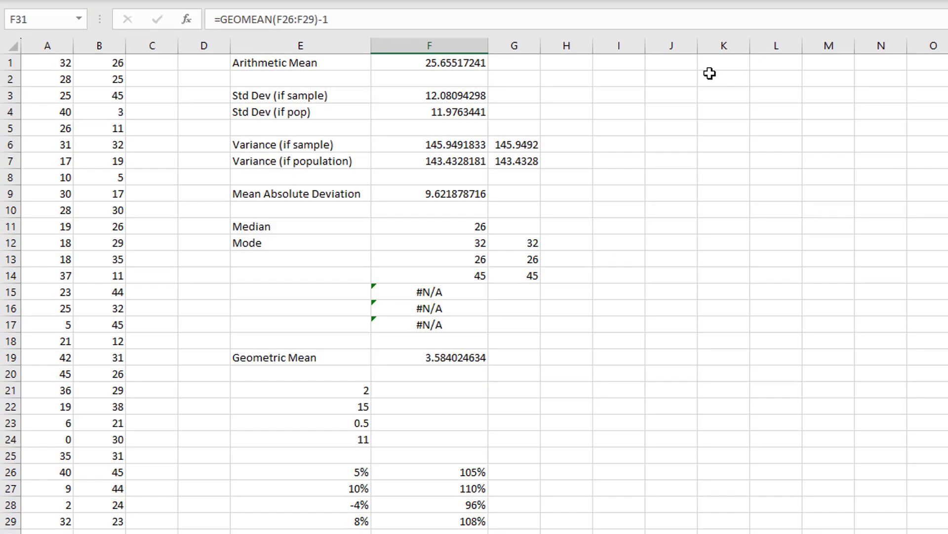
pyautogui.click(715, 77)
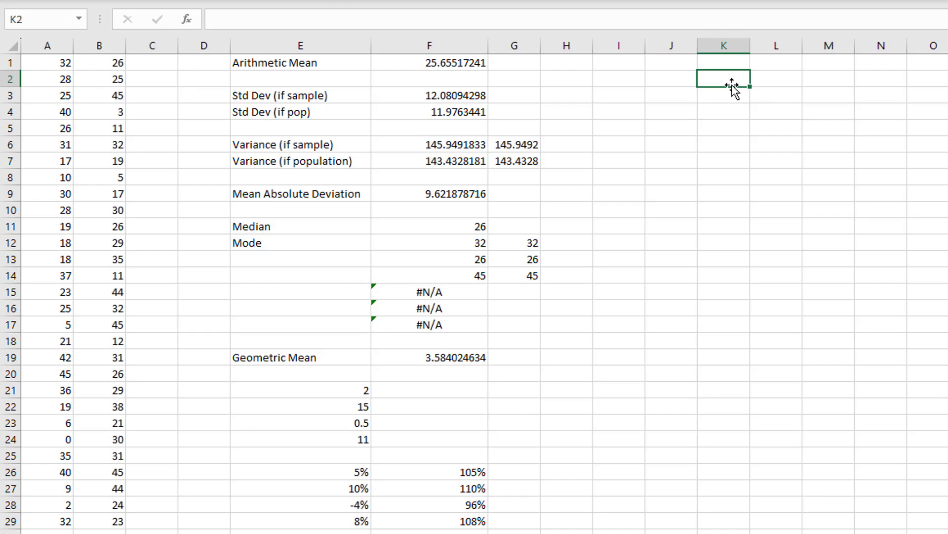
pyautogui.write('=Per')
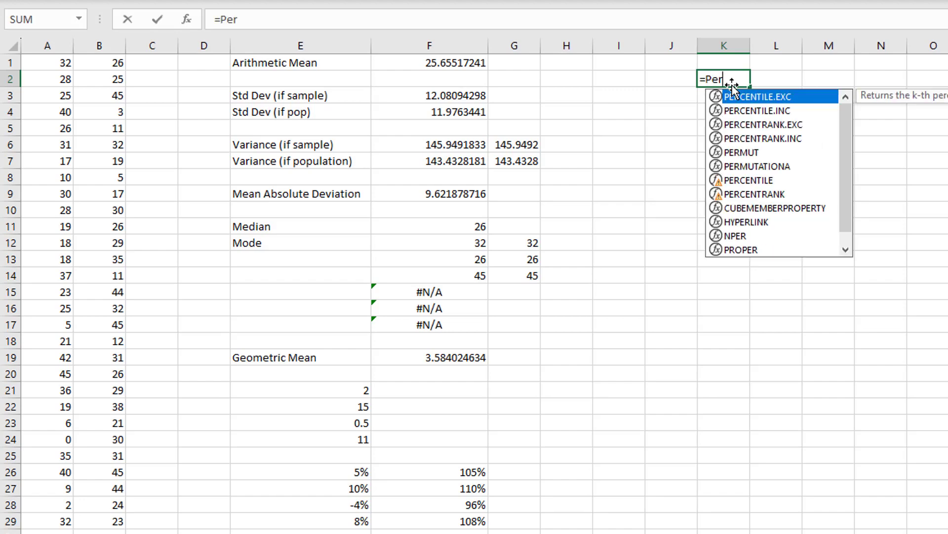
pyautogui.write('centile')
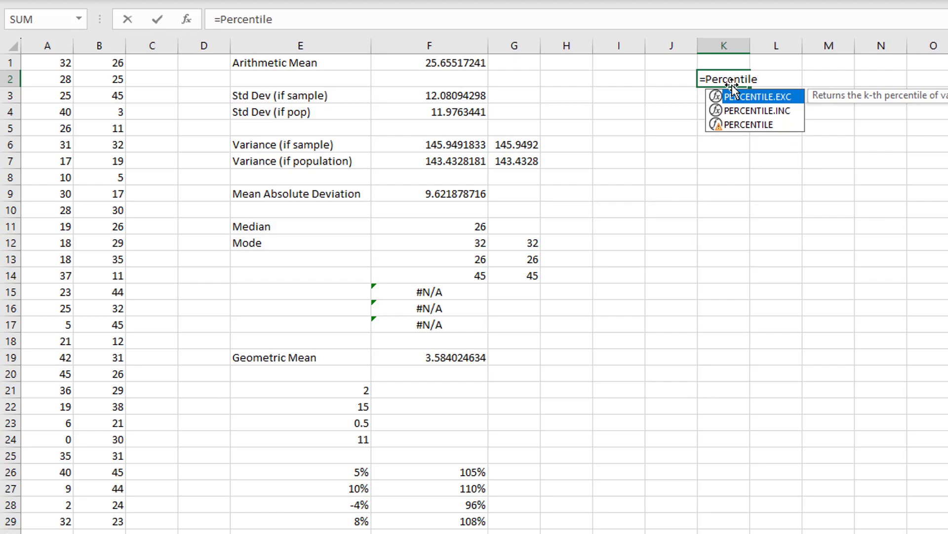
pyautogui.write('.exc(')
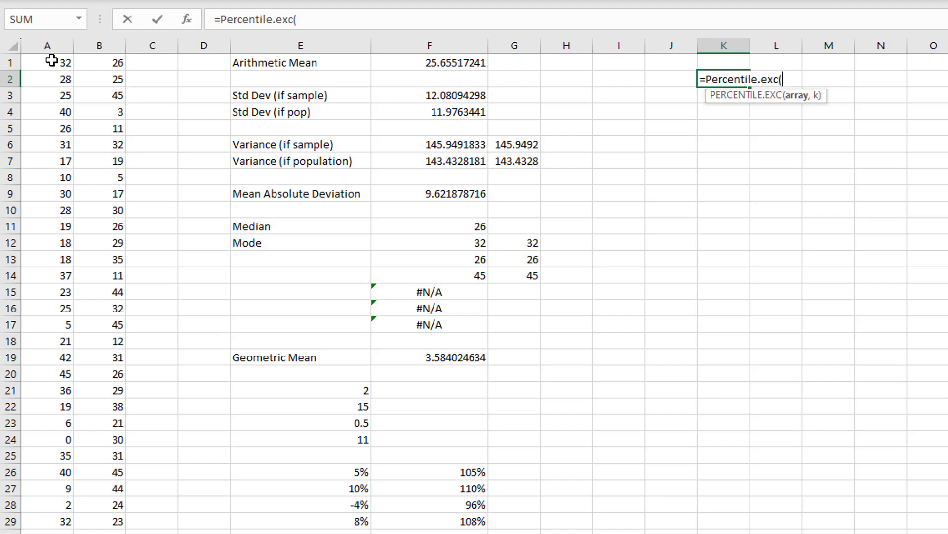
pyautogui.moveTo(51, 60); pyautogui.dragTo(91, 522)
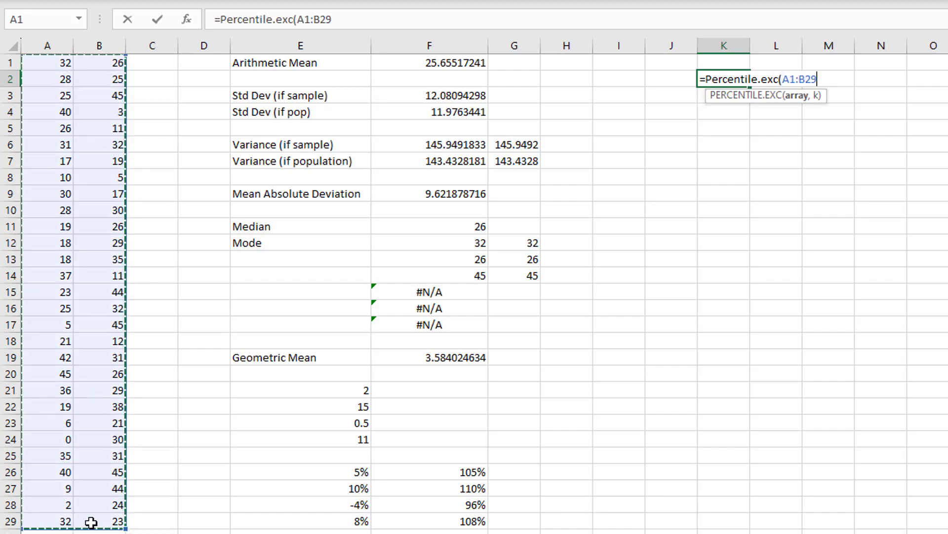
pyautogui.write(',')
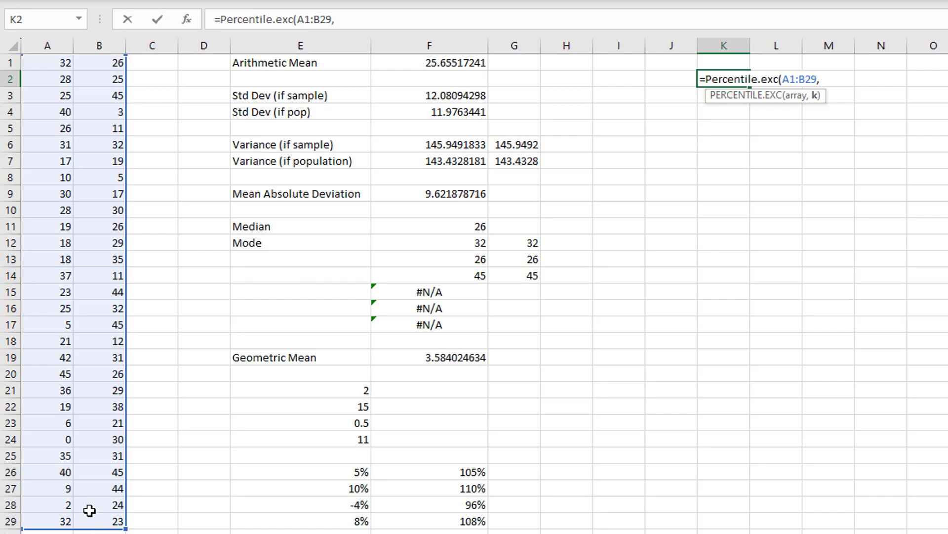
pyautogui.write('50%)')
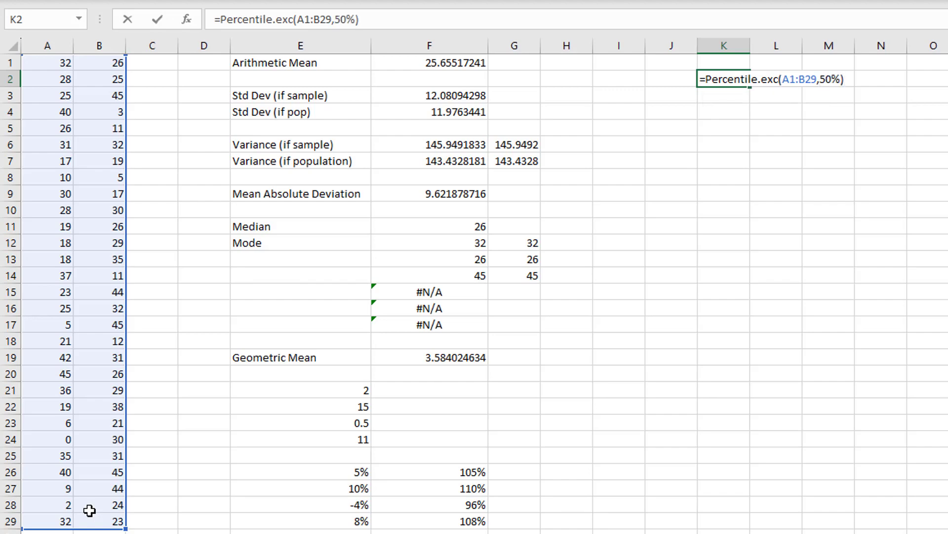
pyautogui.press('Return')
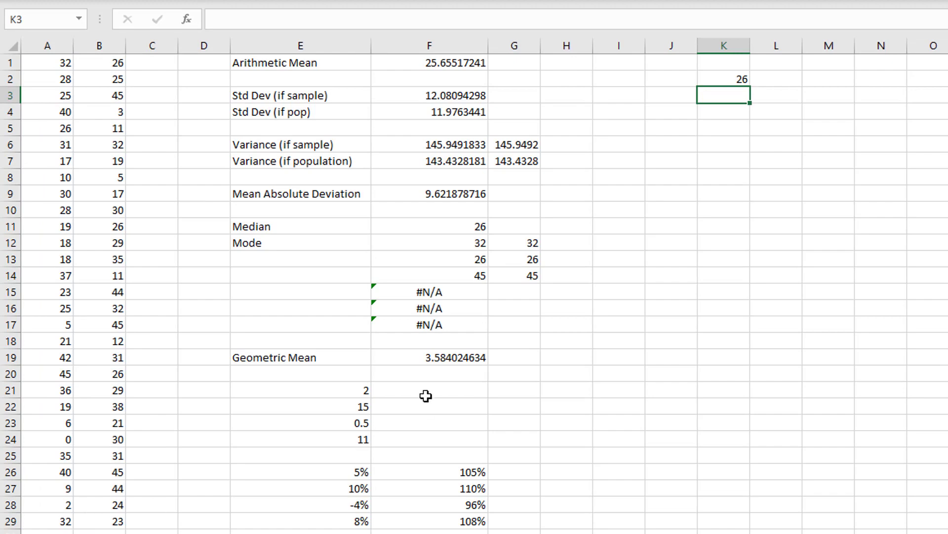
# - Compare the percentile in K2 with the median in row 11
pyautogui.click(725, 81)
pyautogui.click(371, 225)
pyautogui.moveTo(373, 222); pyautogui.dragTo(408, 216)
pyautogui.keyDown('ctrl'); pyautogui.click(409, 216); pyautogui.keyUp('ctrl')
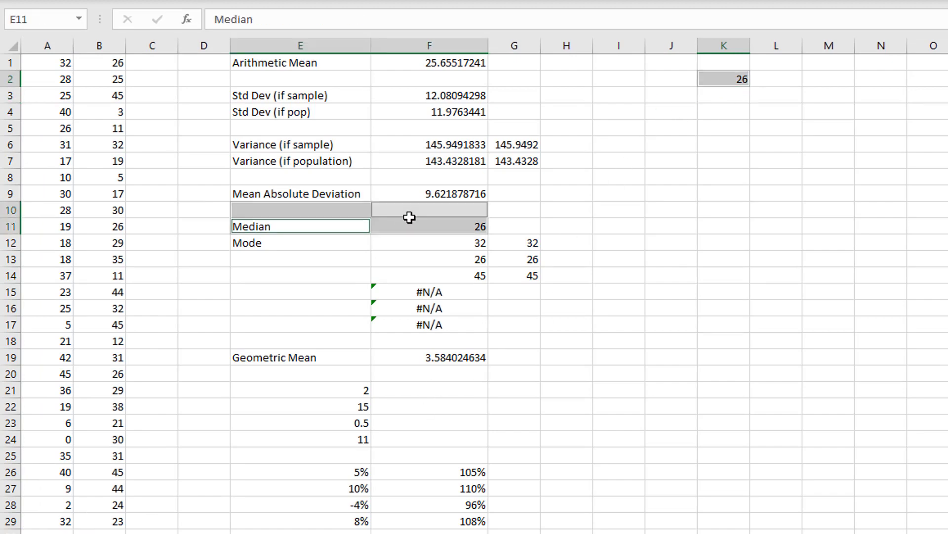
pyautogui.moveTo(343, 225); pyautogui.dragTo(391, 225)
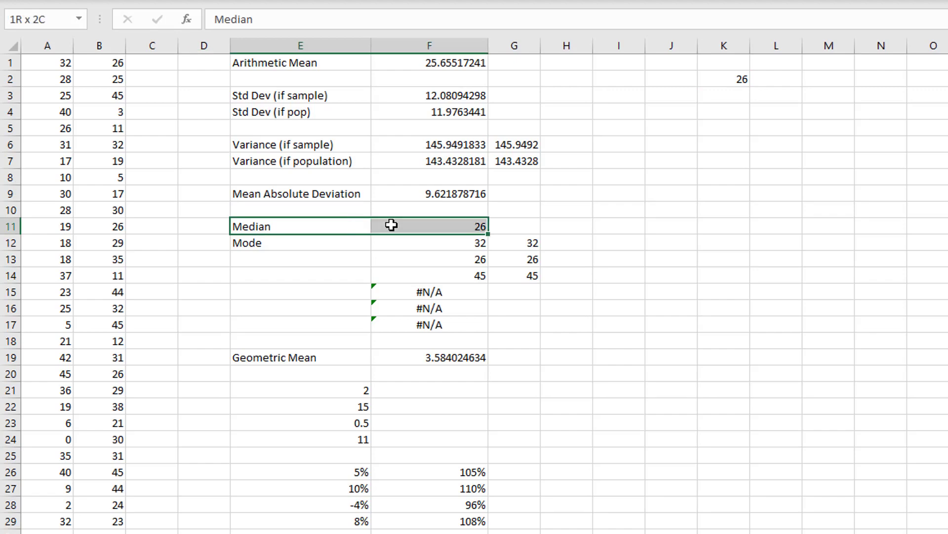
pyautogui.keyDown('ctrl'); pyautogui.click(716, 82); pyautogui.keyUp('ctrl')
# - Label cell J2 as Percentile and widen column J to fit the text
pyautogui.click(674, 83)
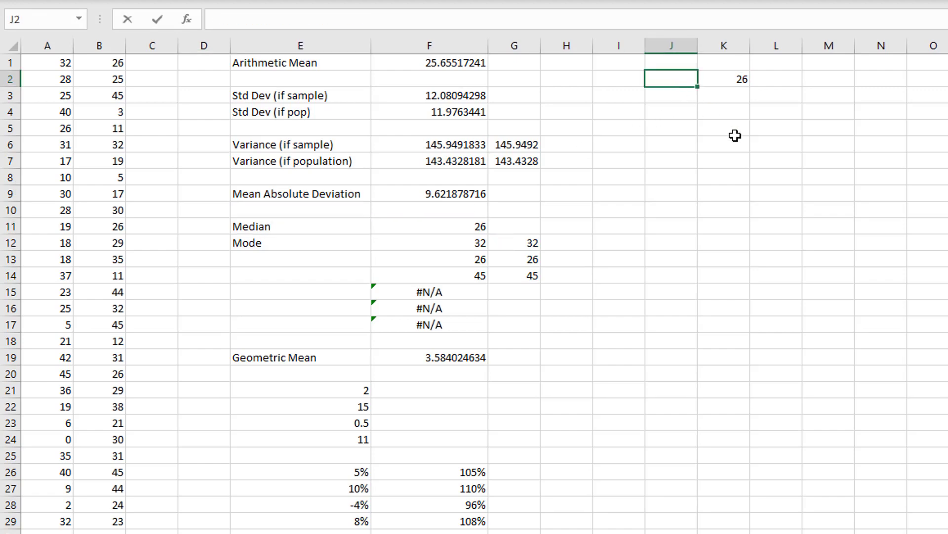
pyautogui.write('Percentile')
pyautogui.press('Return')
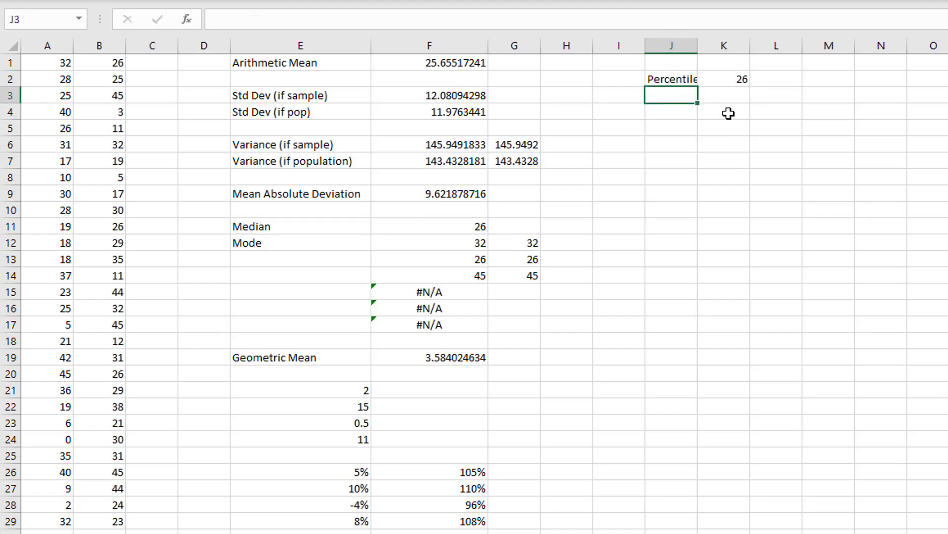
pyautogui.moveTo(698, 46); pyautogui.dragTo(731, 48)
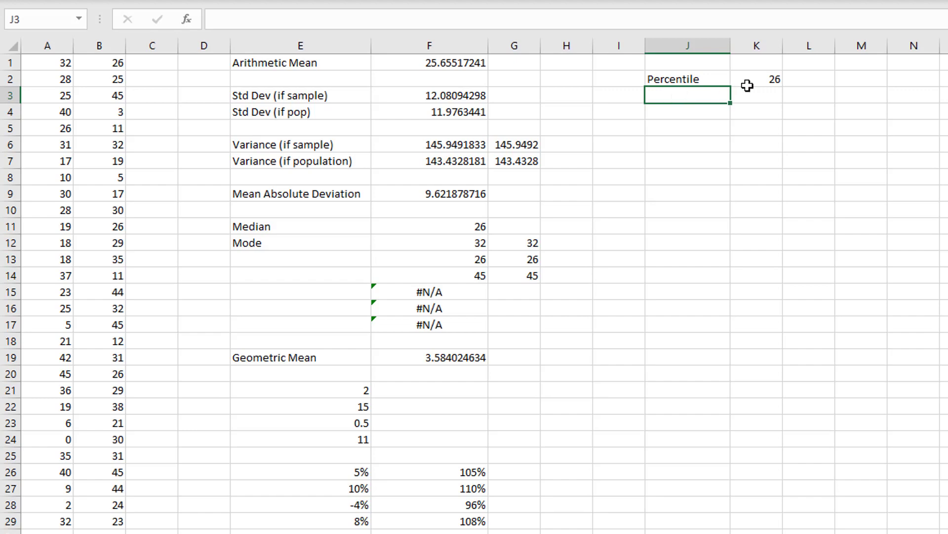
# - Change the k argument of the PERCENTILE.EXC formula in K2 to 33%
pyautogui.click(765, 78)
pyautogui.doubleClick(764, 78)
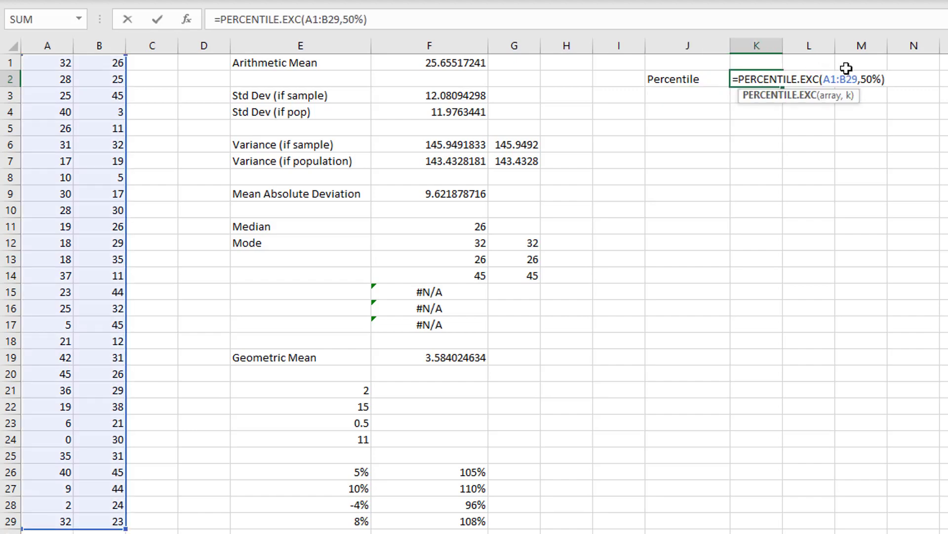
pyautogui.doubleClick(870, 78)
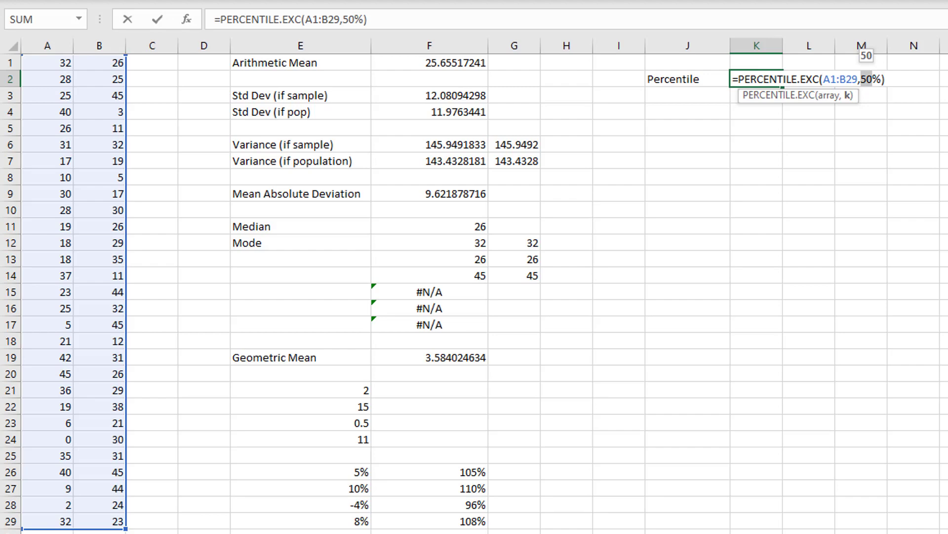
pyautogui.write('33')
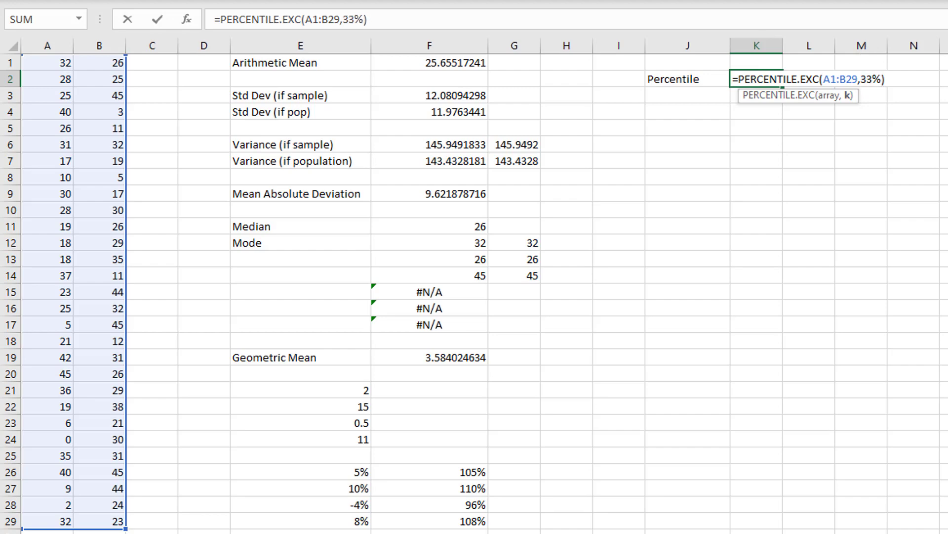
pyautogui.press('Return')
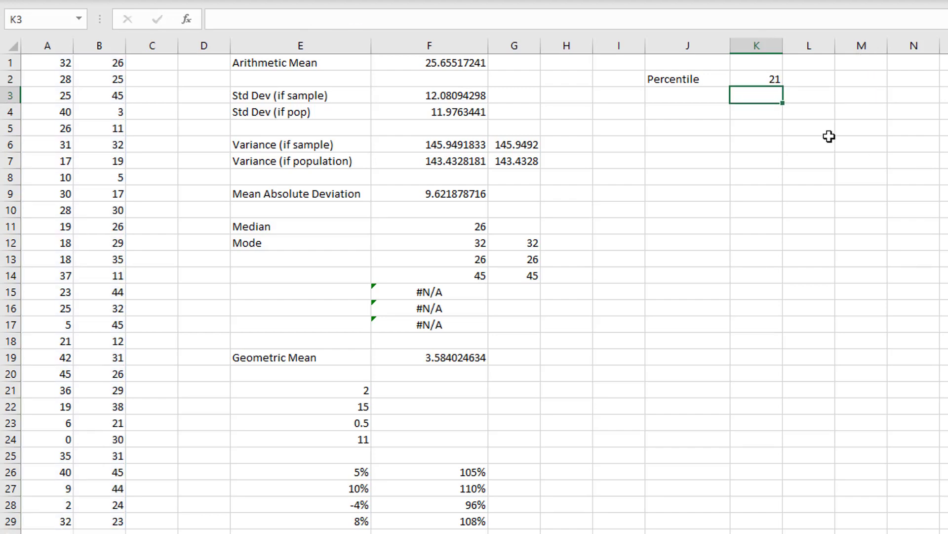
# - Change the k argument of the PERCENTILE.EXC formula in K2 to 95%
pyautogui.click(772, 77)
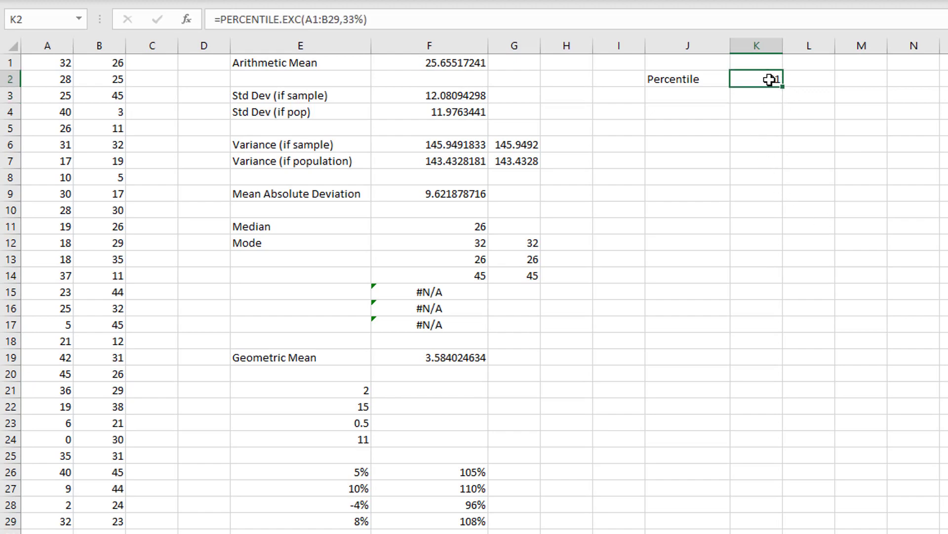
pyautogui.doubleClick(766, 79)
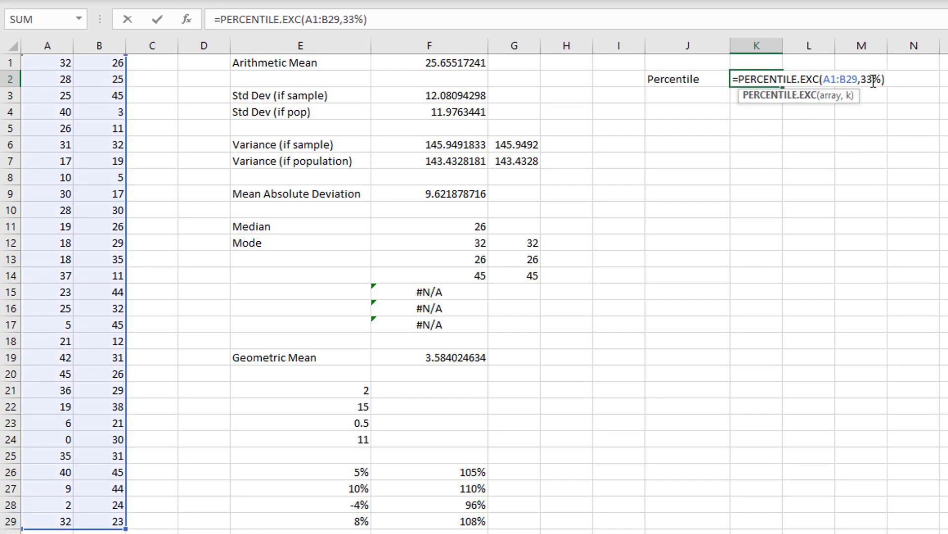
pyautogui.doubleClick(868, 79)
pyautogui.write('95')
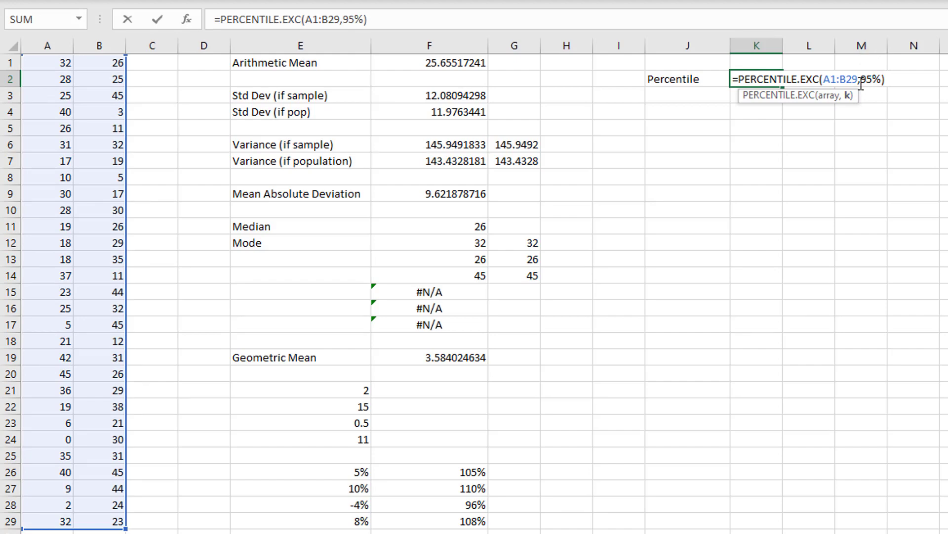
pyautogui.press('Return')
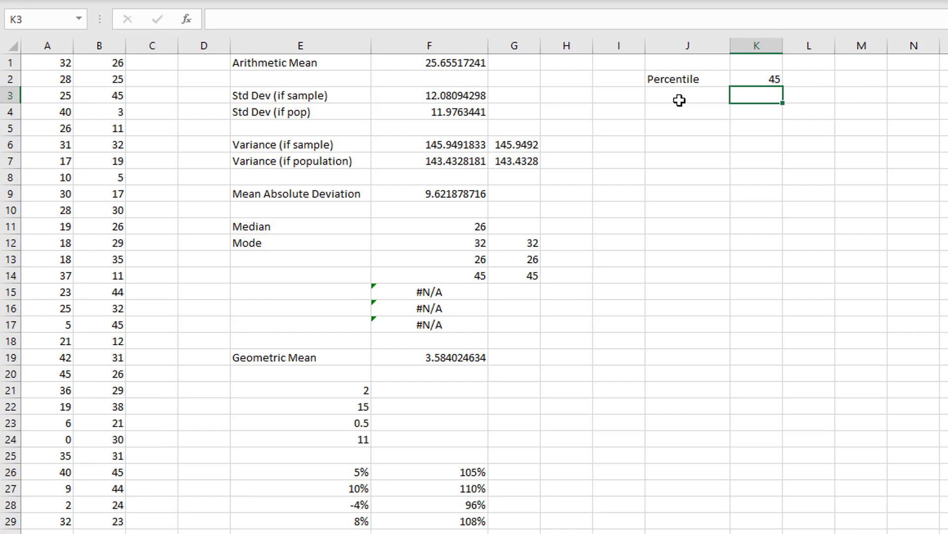
# - Change the k argument of the PERCENTILE.EXC formula in K2 to 25%
pyautogui.doubleClick(773, 78)
pyautogui.click(866, 79)
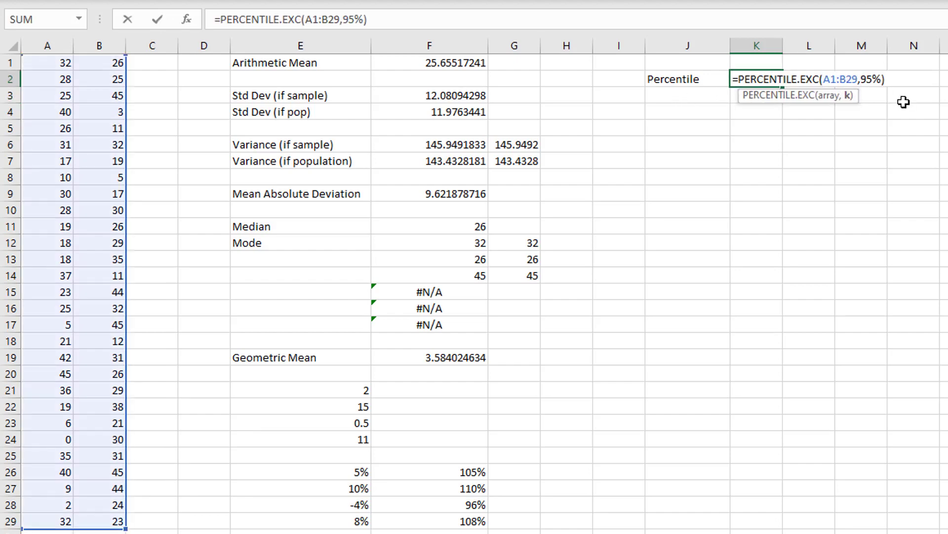
pyautogui.press('BackSpace')
pyautogui.write('2')
pyautogui.press('Return')
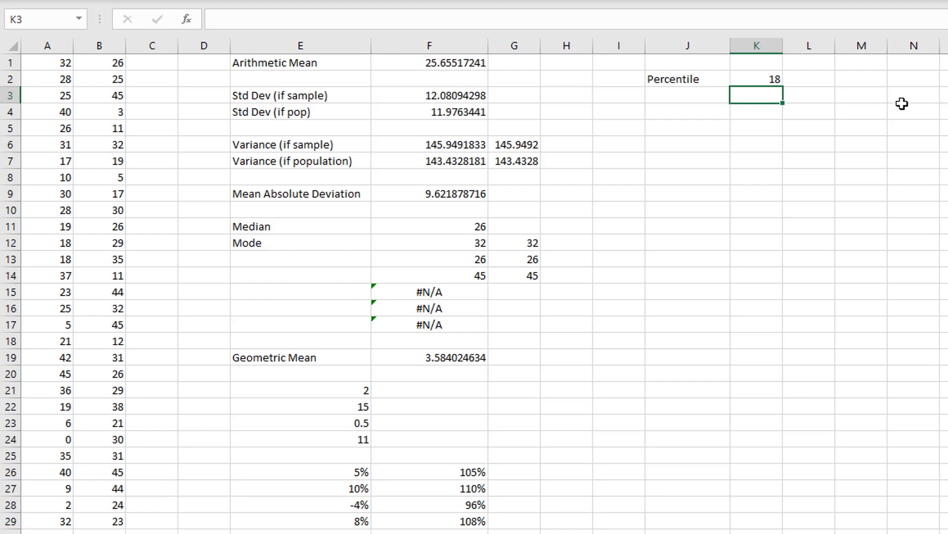
# - Enter the label Quartile in cell J3, below the Percentile label
pyautogui.click(716, 105)
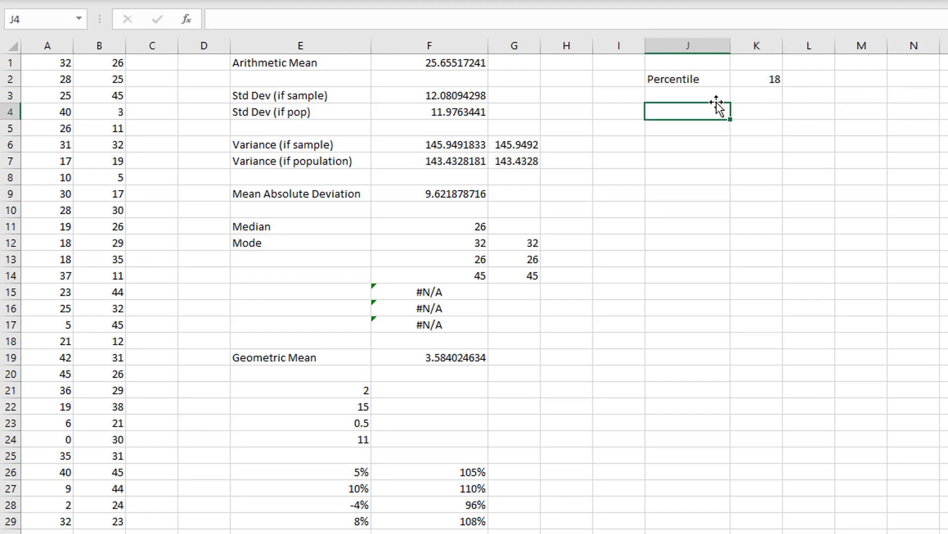
pyautogui.click(716, 92)
pyautogui.write('=Q')
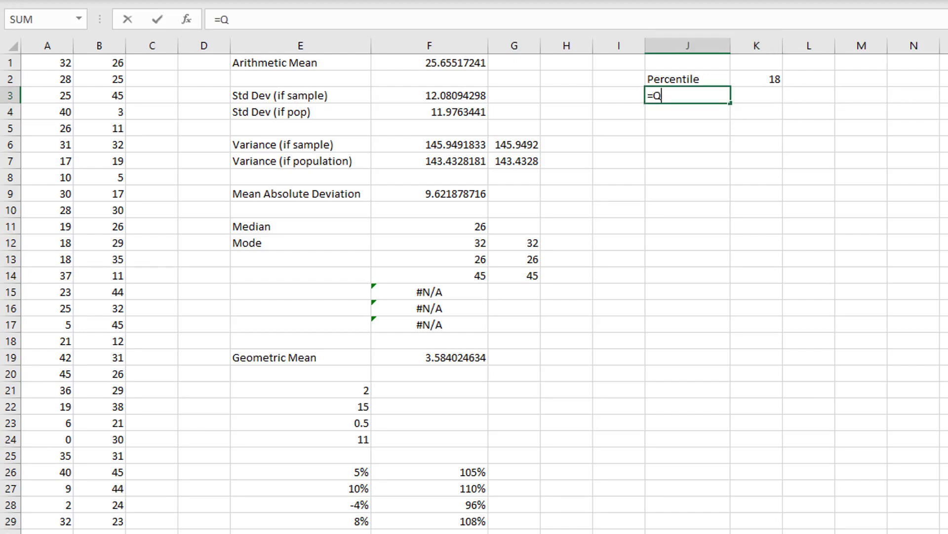
pyautogui.write('uartile.exc(')
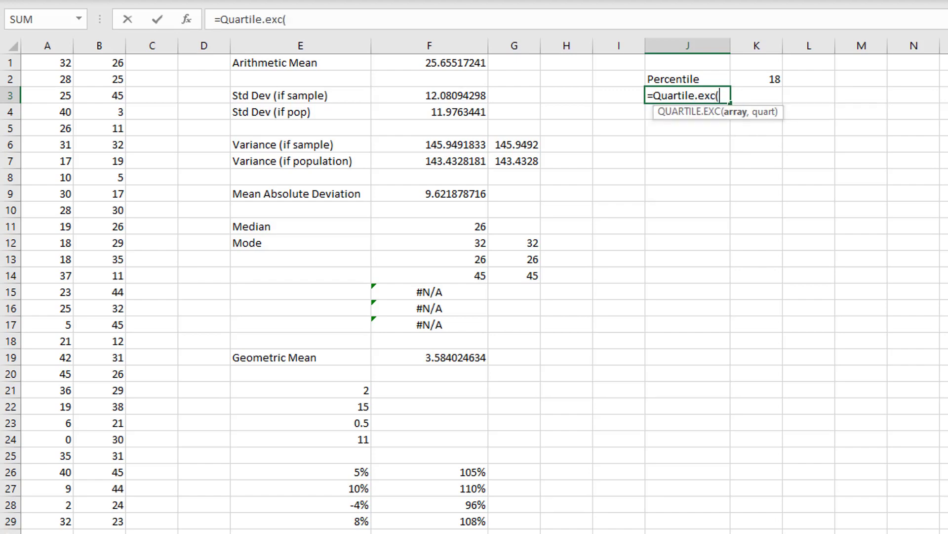
pyautogui.press('BackSpace')
pyautogui.press('BackSpace')
pyautogui.press('BackSpace')
pyautogui.press('BackSpace')
pyautogui.press('BackSpace')
pyautogui.press('BackSpace')
pyautogui.press('BackSpace')
pyautogui.press('BackSpace')
pyautogui.press('BackSpace')
pyautogui.press('BackSpace')
pyautogui.press('BackSpace')
pyautogui.press('BackSpace')
pyautogui.press('BackSpace')
pyautogui.press('BackSpace')
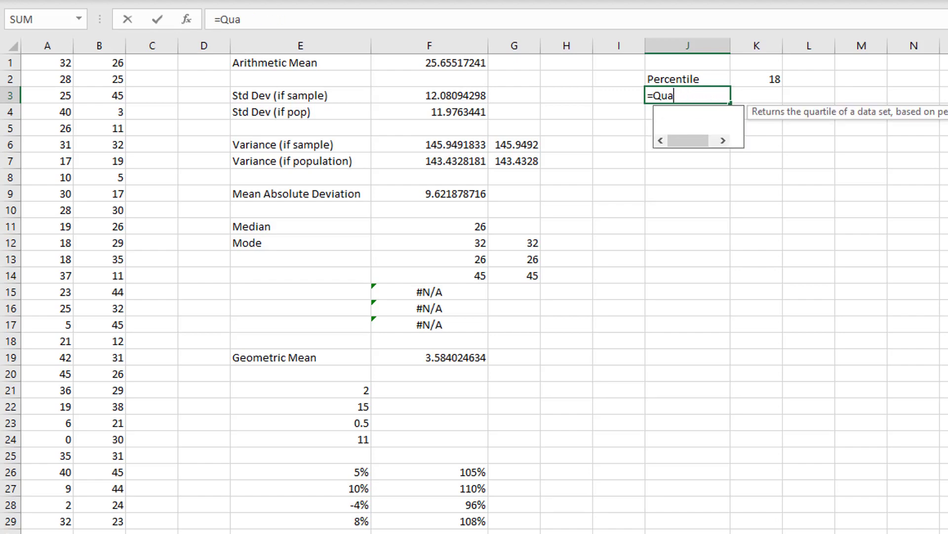
pyautogui.write('Quartile')
pyautogui.press('Tab')
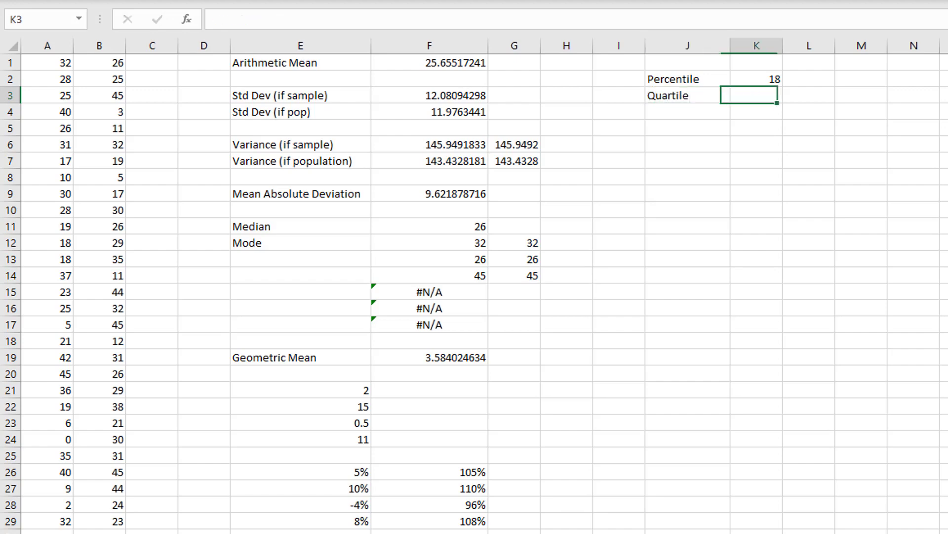
# - Calculate the first quartile of A1:B29 in K3 using QUARTILE.EXC with a quart argument of 1
pyautogui.write('=Quartile')
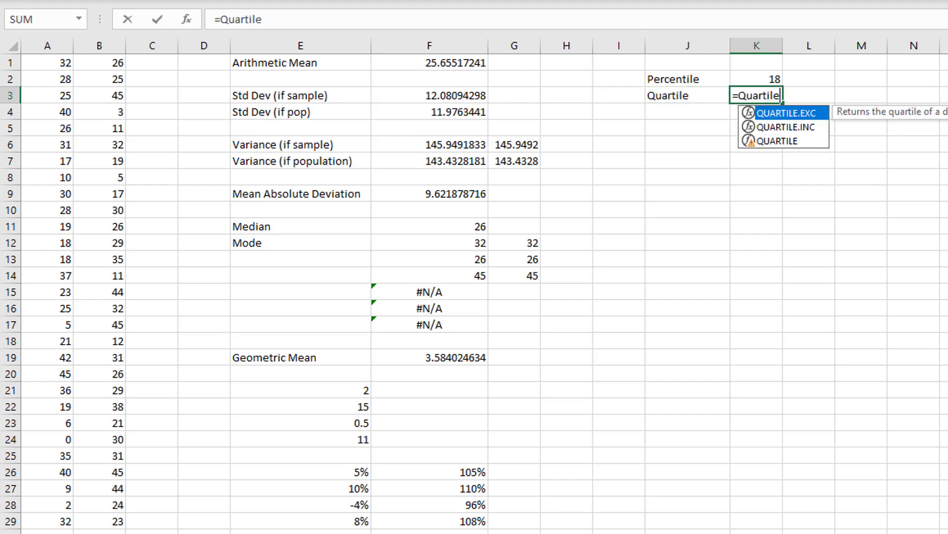
pyautogui.write('.exc(')
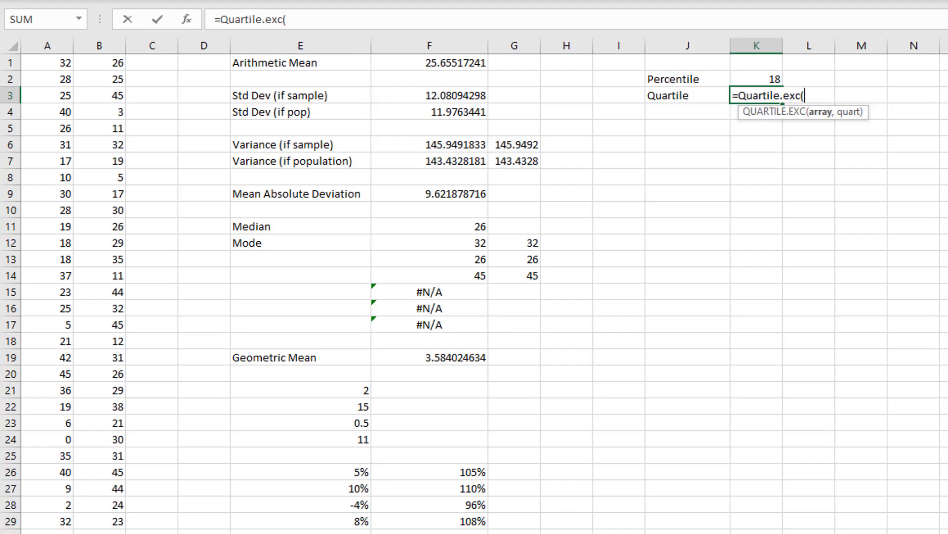
pyautogui.moveTo(58, 65); pyautogui.dragTo(103, 517)
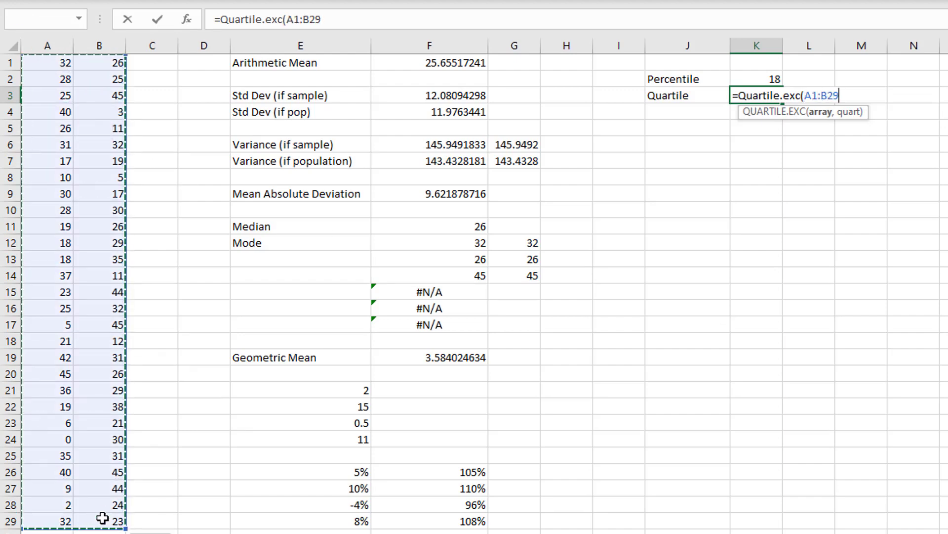
pyautogui.write(',25%')
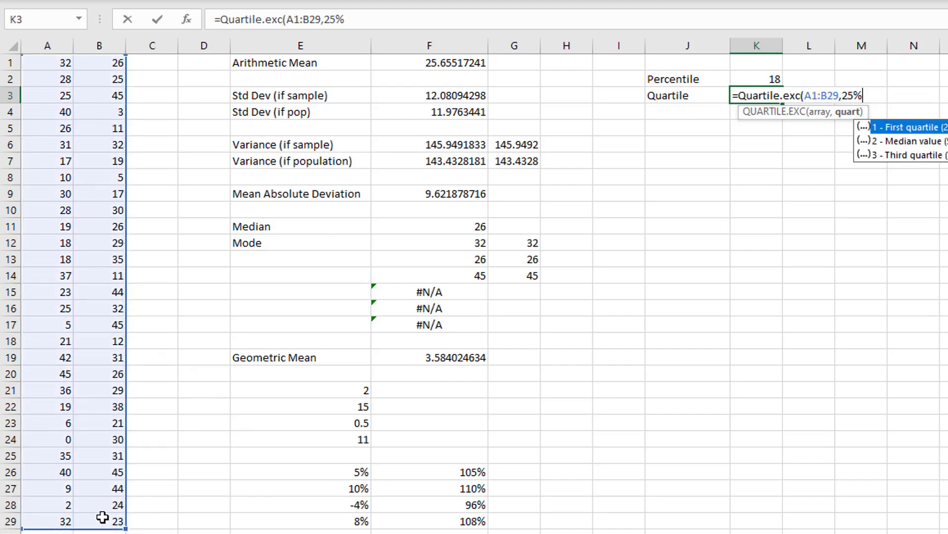
pyautogui.write(')')
pyautogui.press('BackSpace')
pyautogui.press('BackSpace')
pyautogui.press('BackSpace')
pyautogui.press('BackSpace')
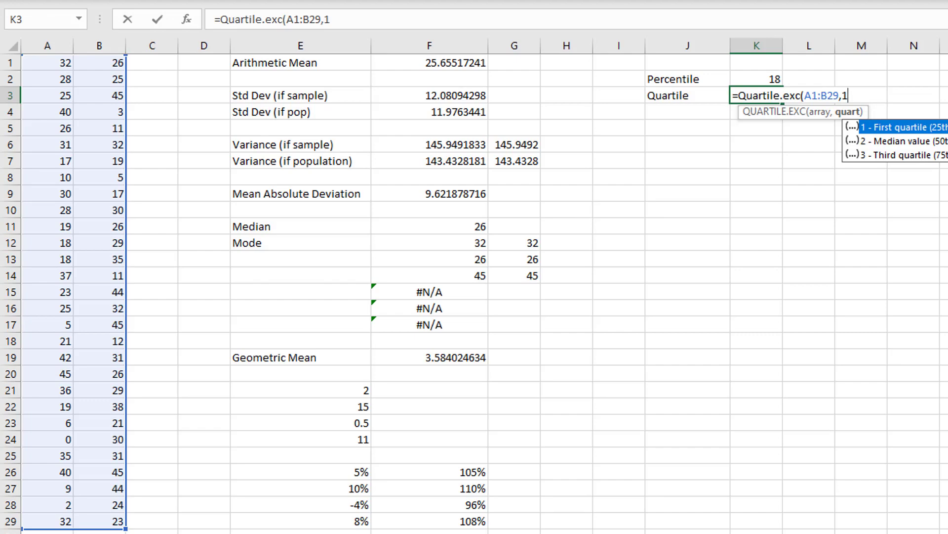
pyautogui.write(')')
pyautogui.press('Return')
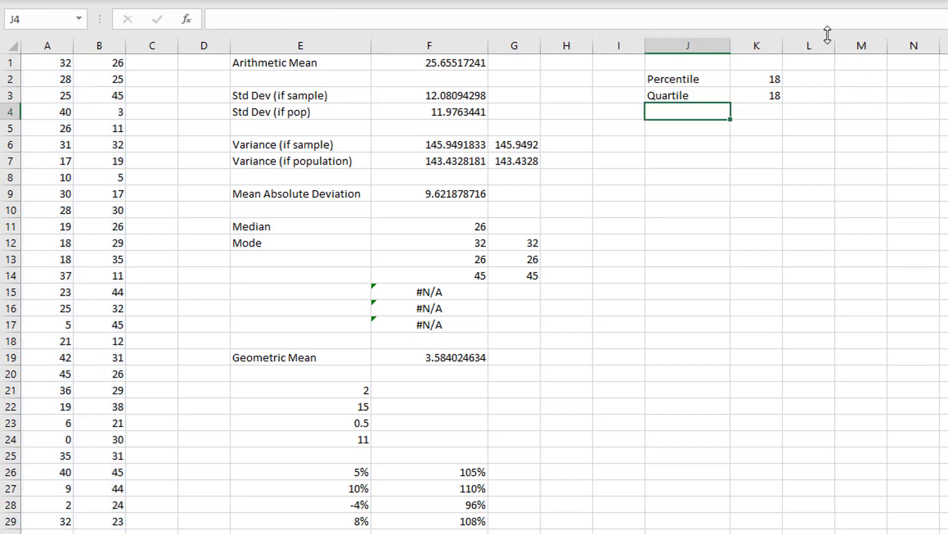
# - Inspect the PERCENTILE.EXC formula in K2 and the QUARTILE.EXC formula in K3 to compare their arguments
pyautogui.click(775, 93)
pyautogui.click(775, 77)
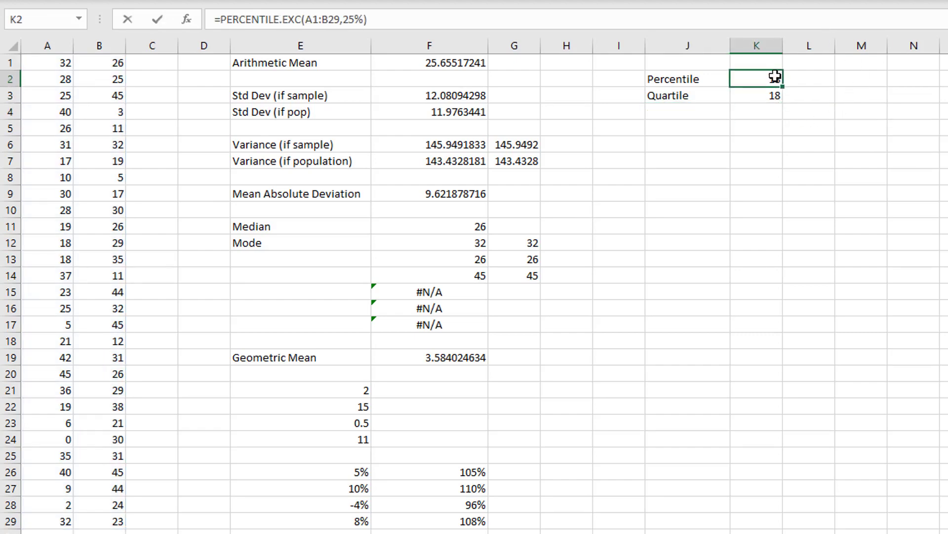
pyautogui.doubleClick(775, 77)
pyautogui.press('Return')
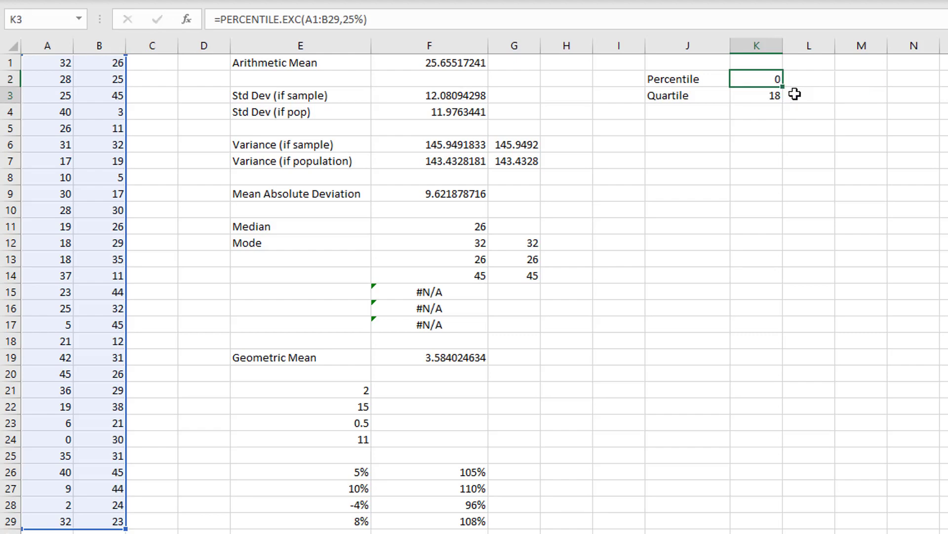
pyautogui.doubleClick(777, 95)
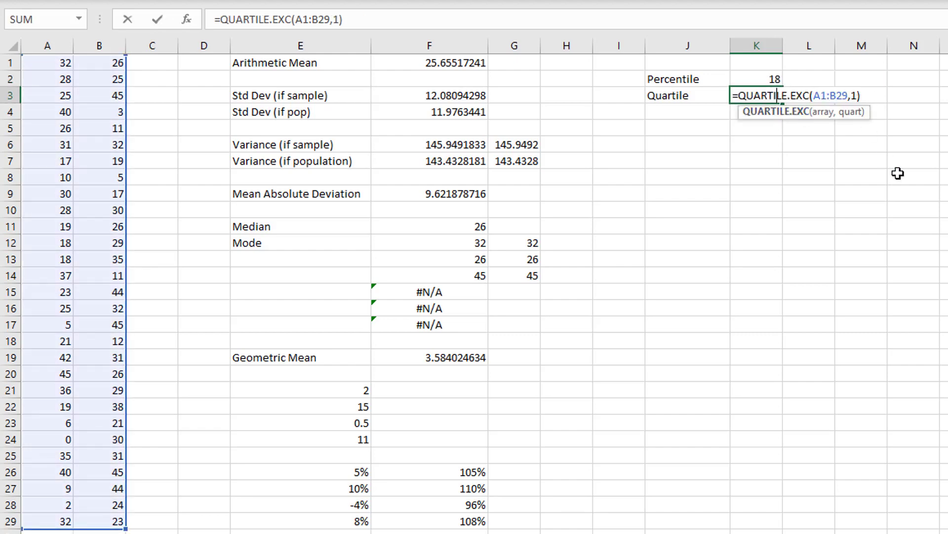
pyautogui.press('Return')
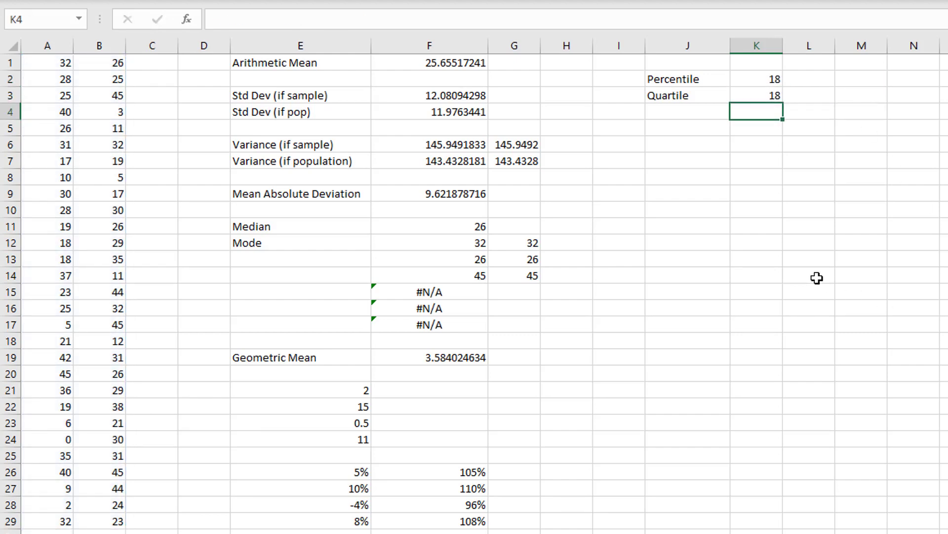
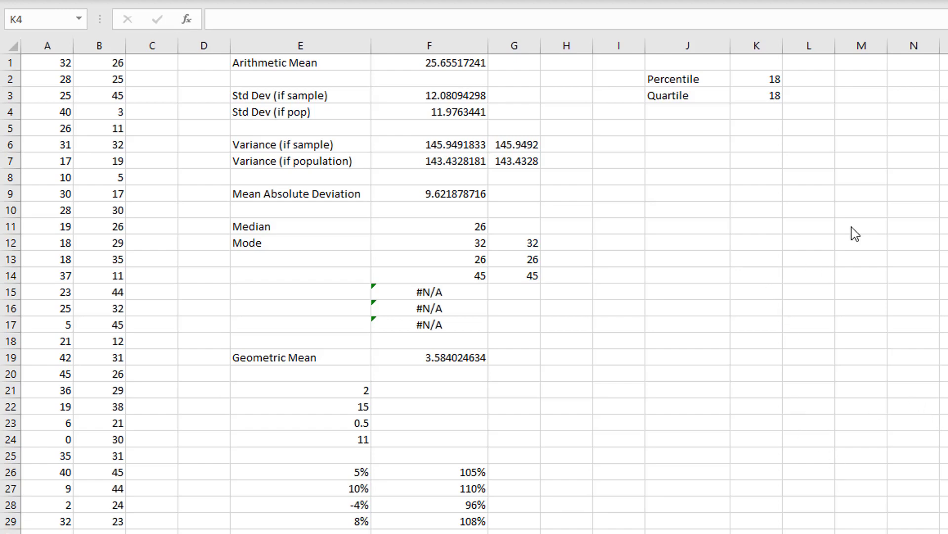
pyautogui.click(713, 159)
pyautogui.click(694, 142)
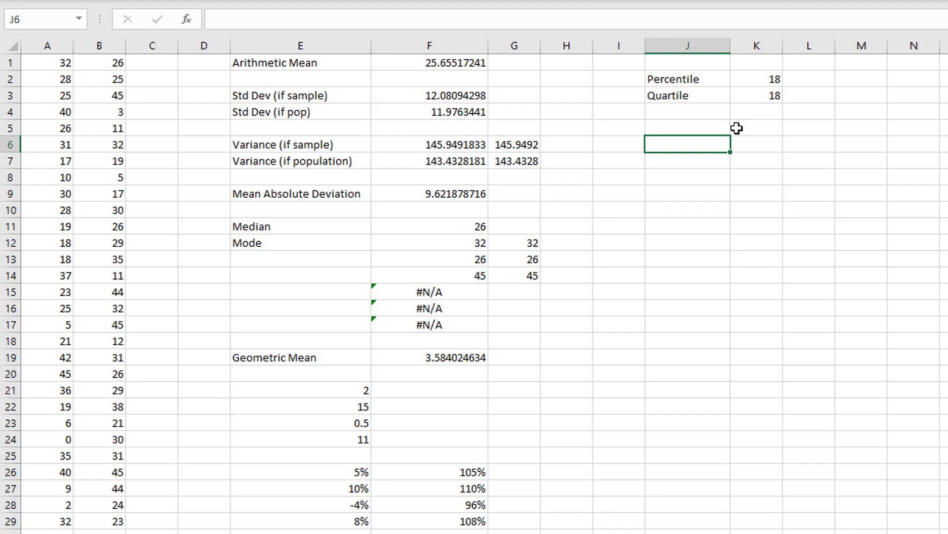
pyautogui.moveTo(60, 62); pyautogui.dragTo(84, 514)
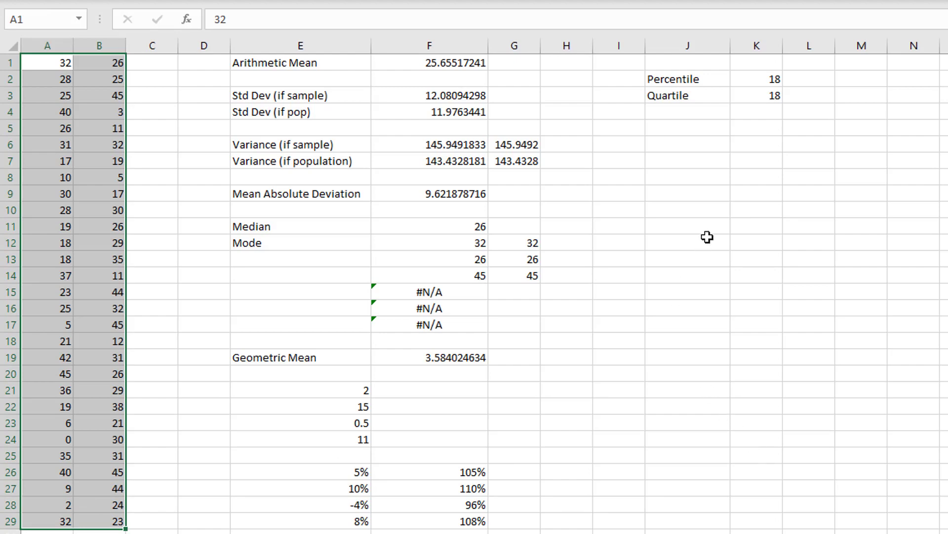
# - Enter the label "2 to the power of 6" in J5 and fit column J's width to its text
pyautogui.click(680, 131)
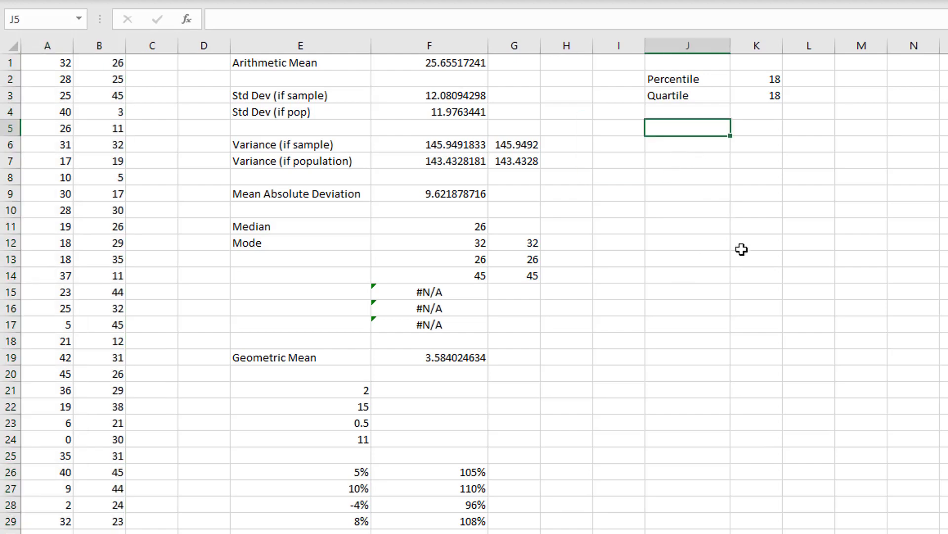
pyautogui.write('2 to the')
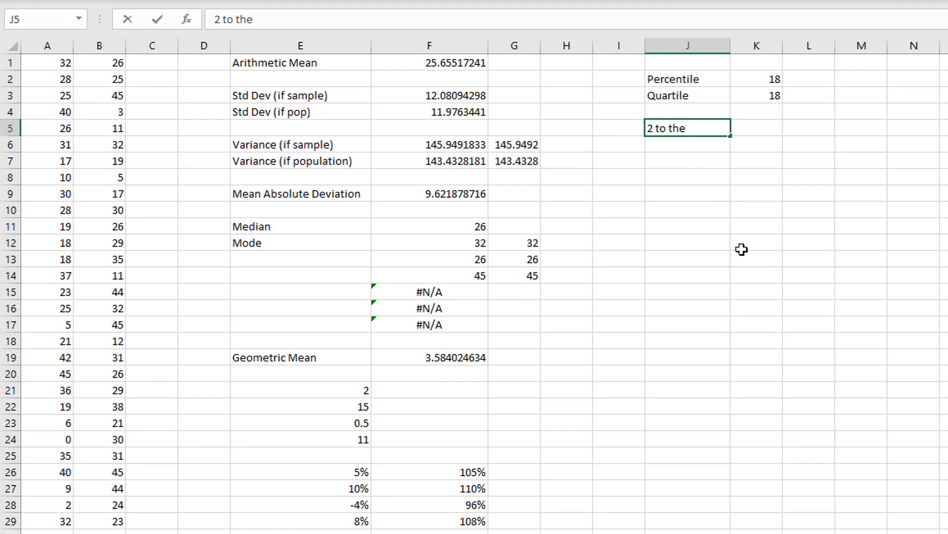
pyautogui.write(' power of 6')
pyautogui.press('Return')
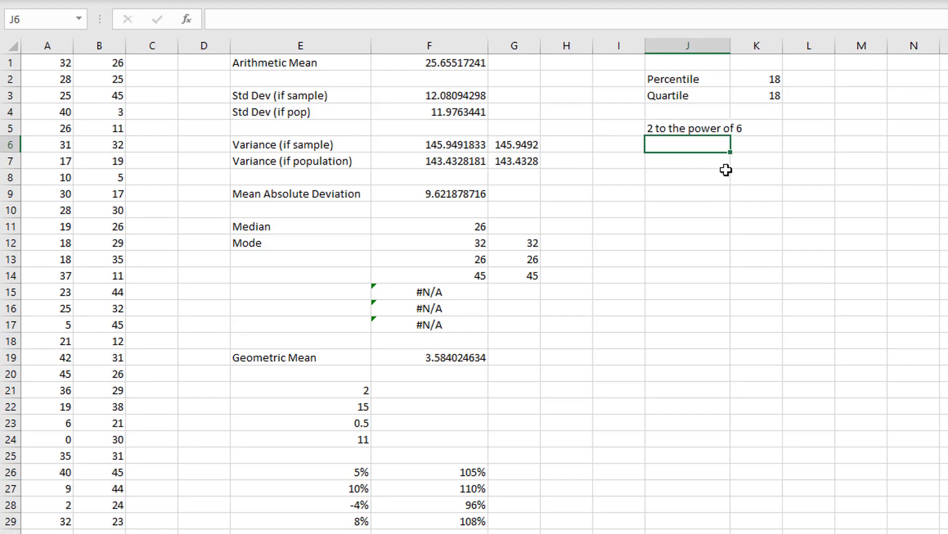
pyautogui.doubleClick(732, 45)
# - Calculate 2 to the power of 6 in K5 with the formula =2^6
pyautogui.click(789, 125)
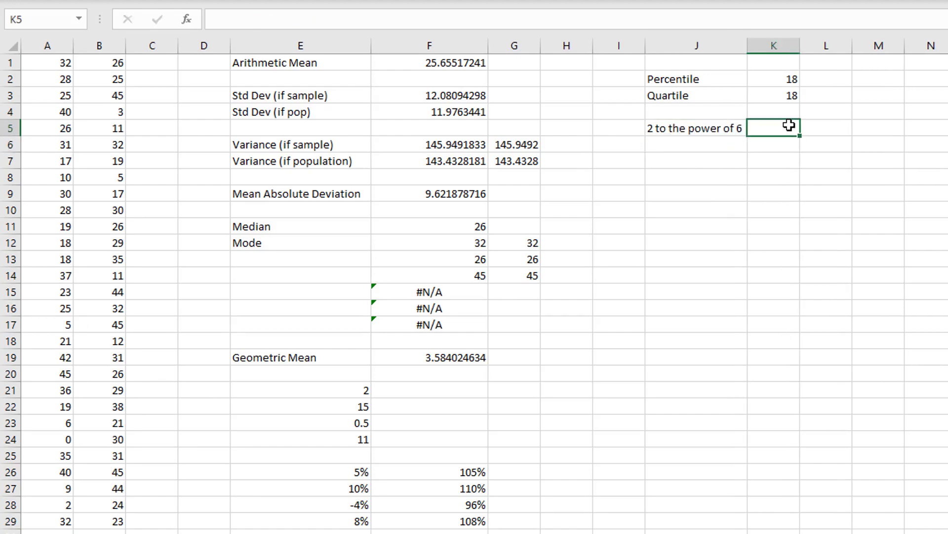
pyautogui.write('=2^6')
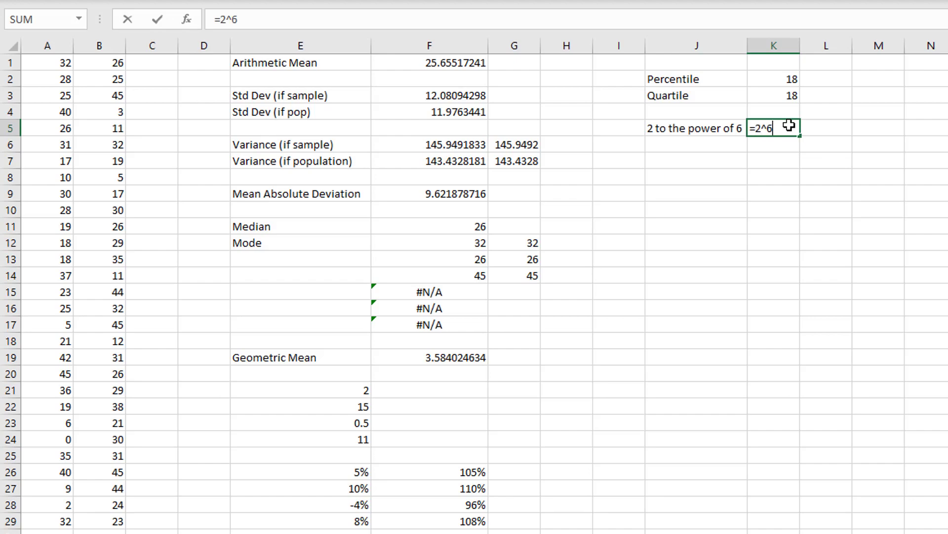
pyautogui.press('Return')
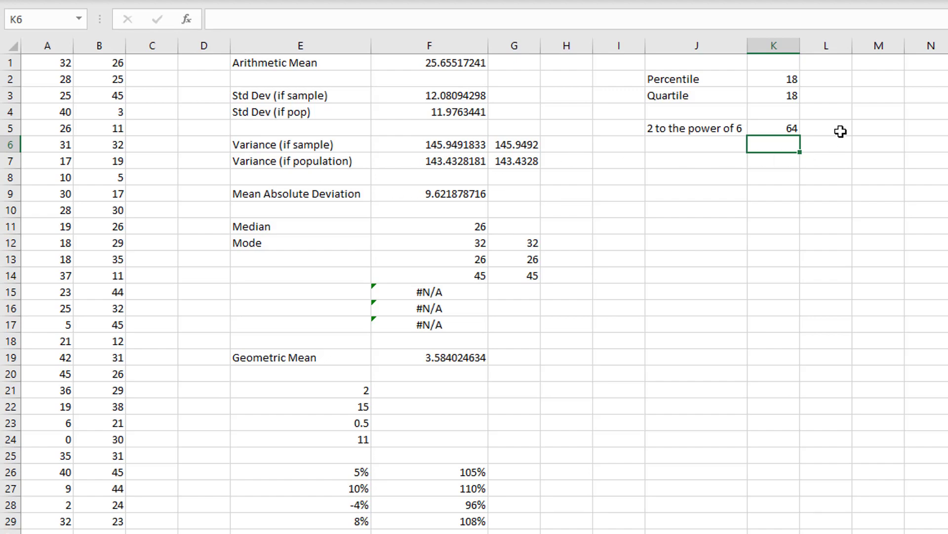
# - Enter the label Sample Size in M5 and fit column M's width to its text
pyautogui.click(877, 127)
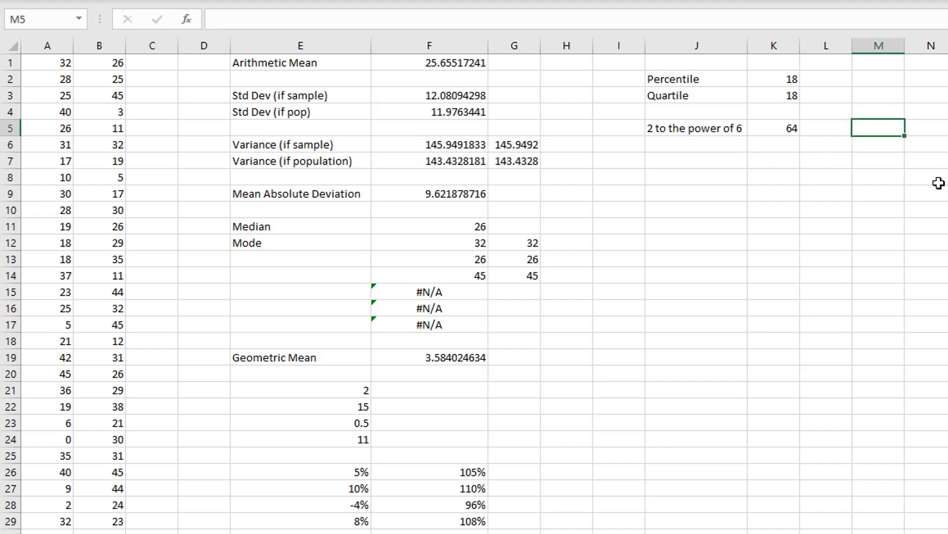
pyautogui.write('Sample Size')
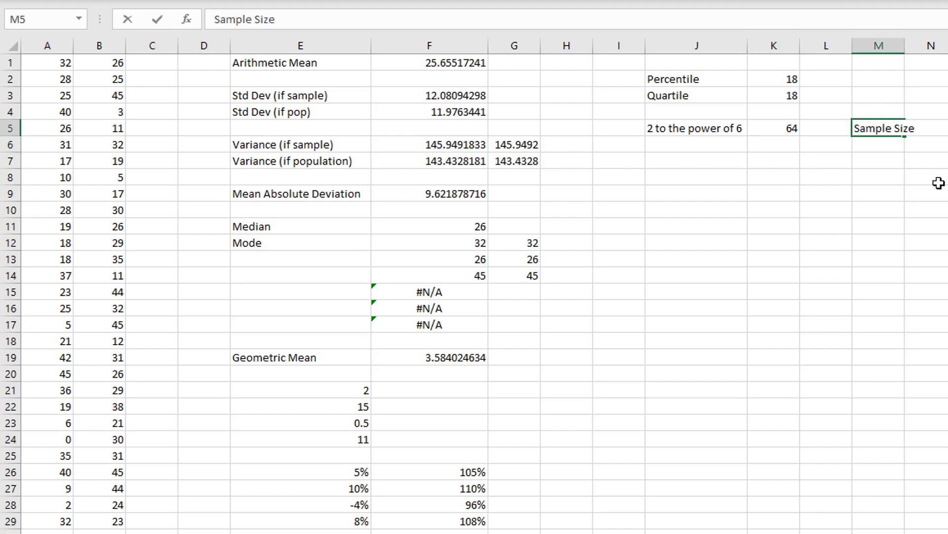
pyautogui.press('Tab')
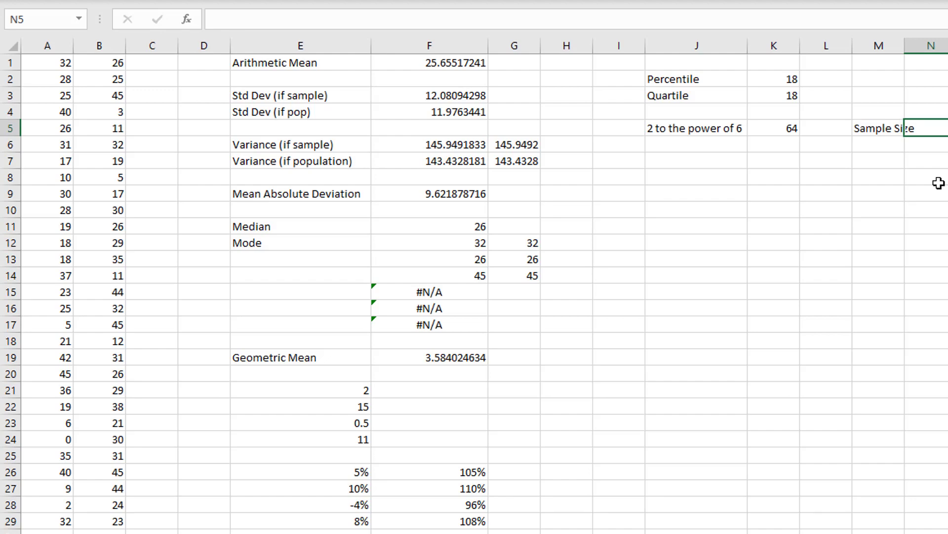
pyautogui.doubleClick(905, 45)
# - Calculate the sample size in N5 by applying the COUNT function to A1:B29
pyautogui.write('=')
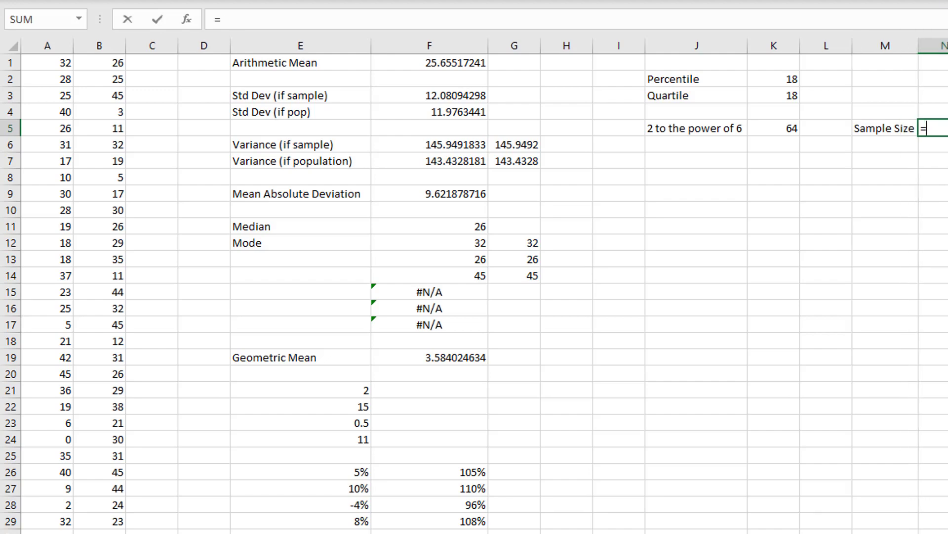
pyautogui.write('count(')
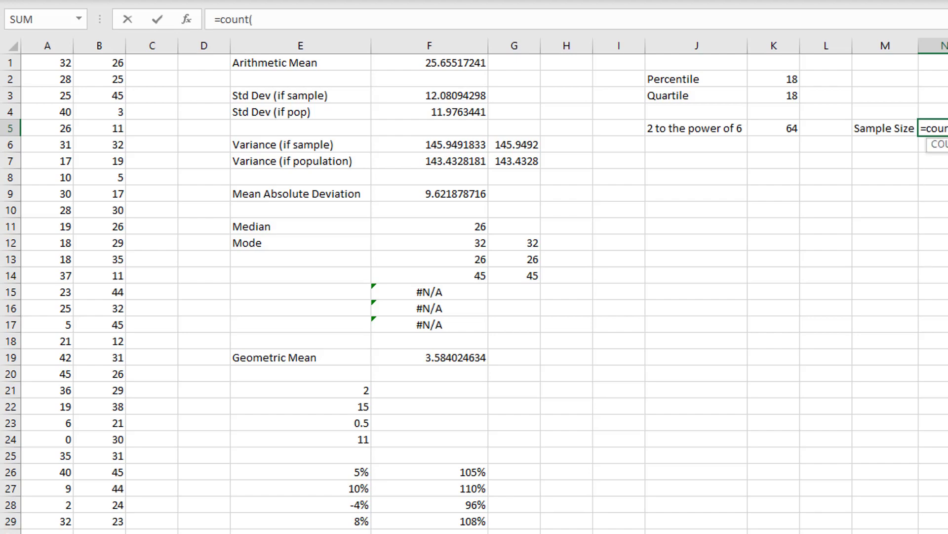
pyautogui.moveTo(51, 61); pyautogui.dragTo(85, 520)
pyautogui.write(')')
pyautogui.press('Return')
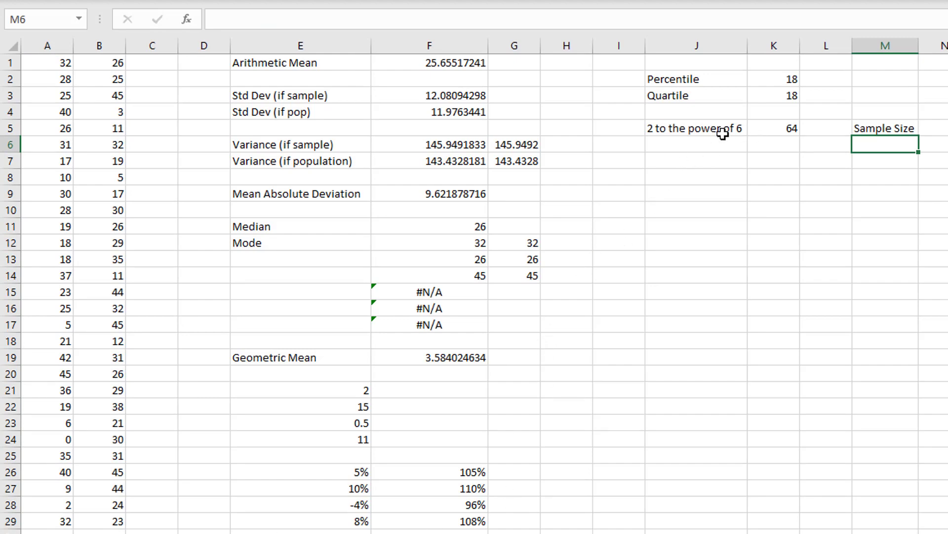
# - Enter the label k in J7 with the value 6 in K7, and right-align the label
pyautogui.moveTo(729, 130); pyautogui.dragTo(763, 129)
pyautogui.click(701, 129)
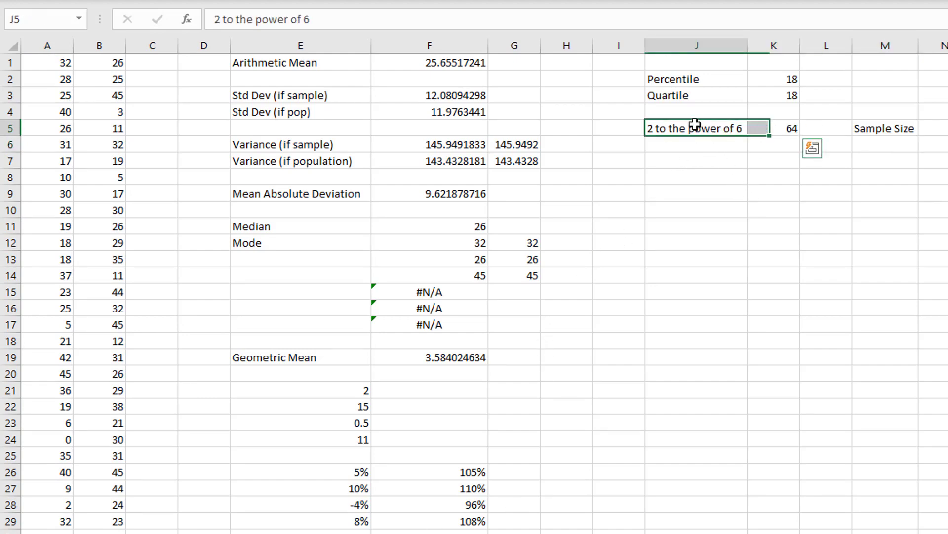
pyautogui.click(702, 162)
pyautogui.write('k')
pyautogui.press('Tab')
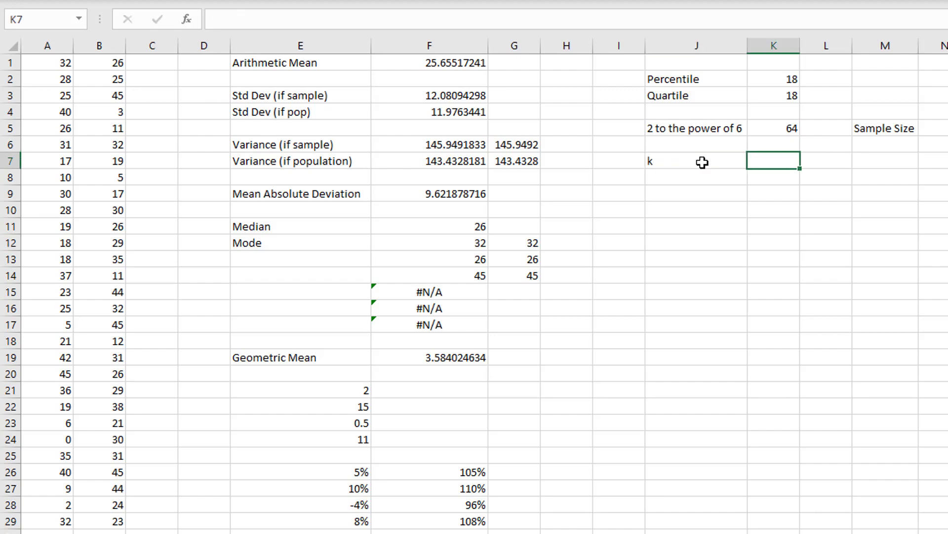
pyautogui.write('6')
pyautogui.press('Return')
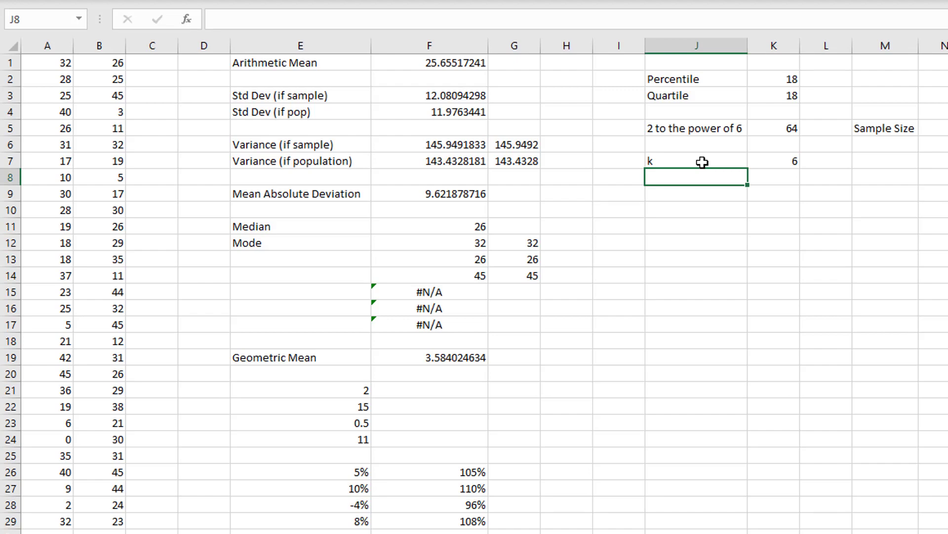
pyautogui.moveTo(703, 162); pyautogui.dragTo(744, 164)
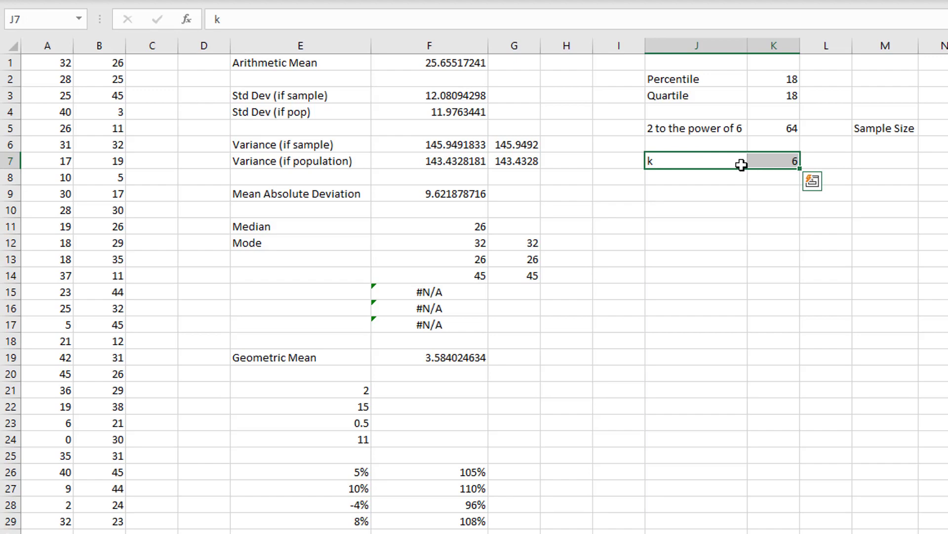
pyautogui.click(741, 165)
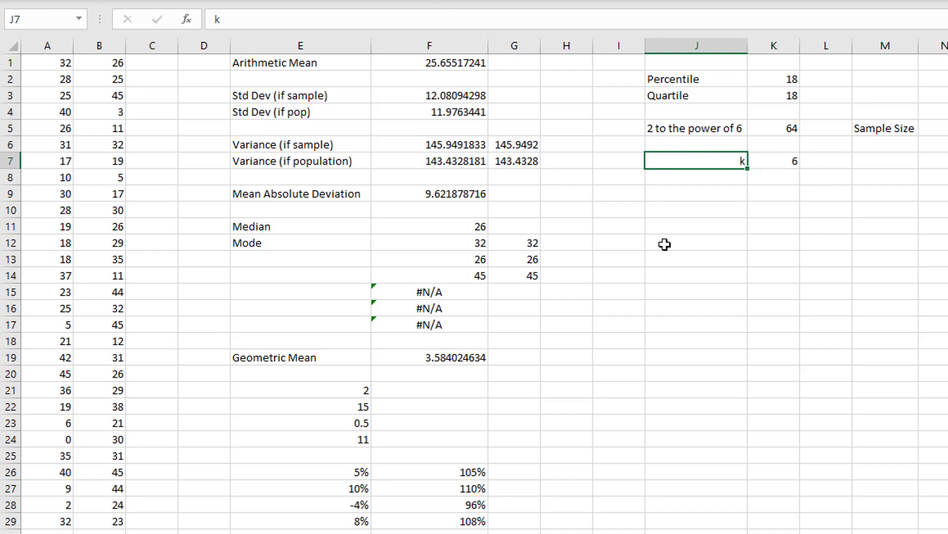
# - Enter the label Range in cell J9, two rows below the k label
pyautogui.click(680, 196)
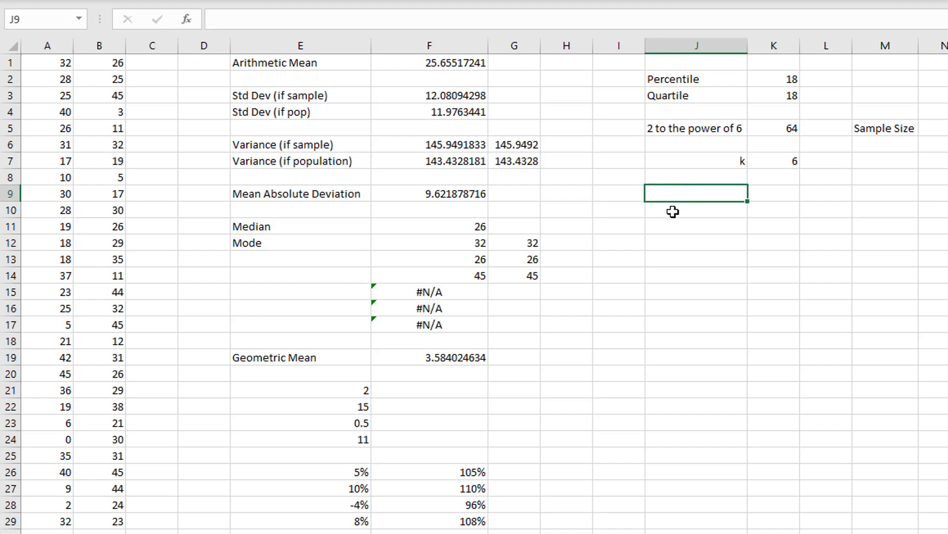
pyautogui.write('Range')
pyautogui.press('Tab')
# - Calculate the range of A1:B29 in K9 by subtracting its MIN from its MAX
pyautogui.write('=max(')
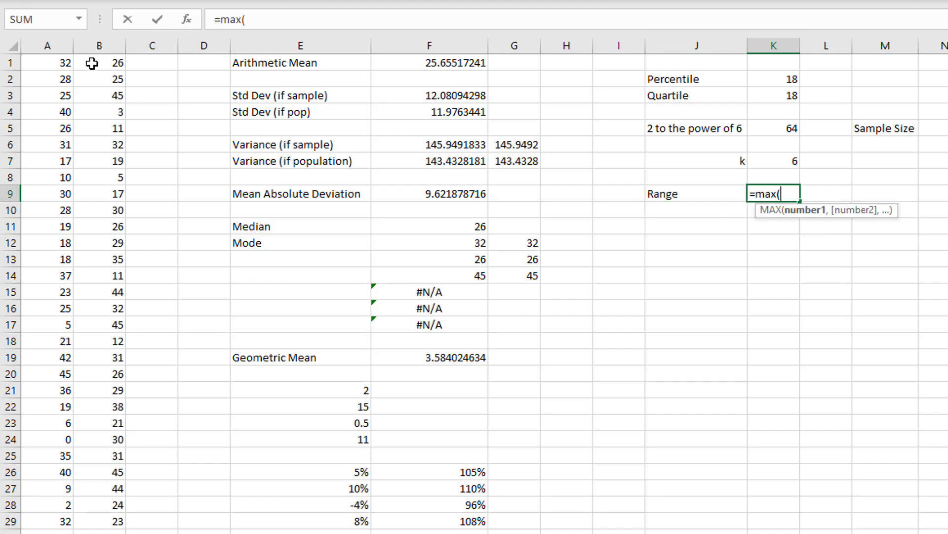
pyautogui.moveTo(65, 63); pyautogui.dragTo(108, 522)
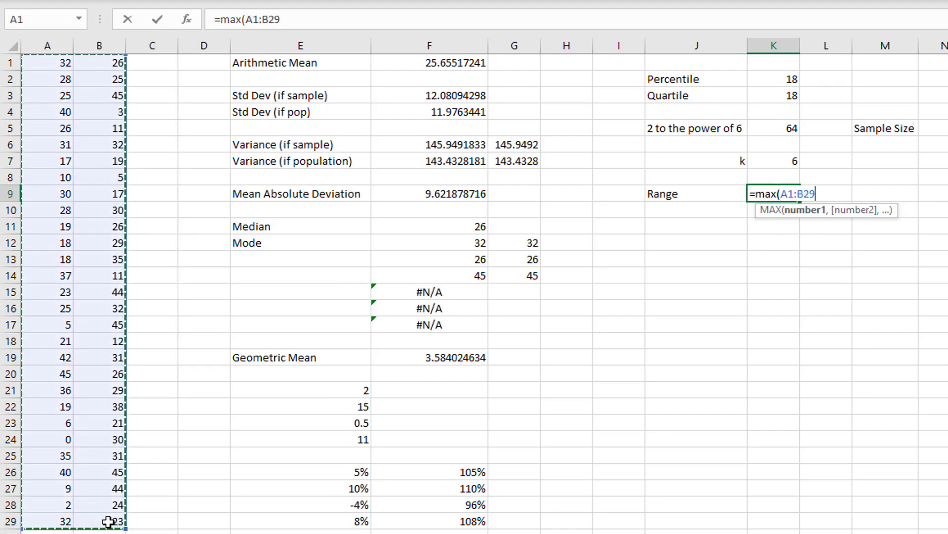
pyautogui.write(')-min(')
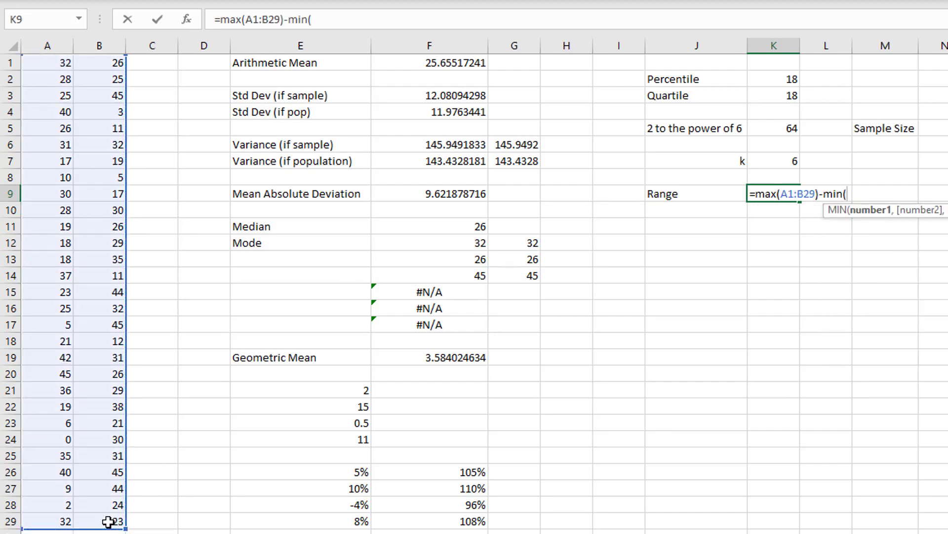
pyautogui.moveTo(64, 63); pyautogui.dragTo(98, 521)
pyautogui.write(')')
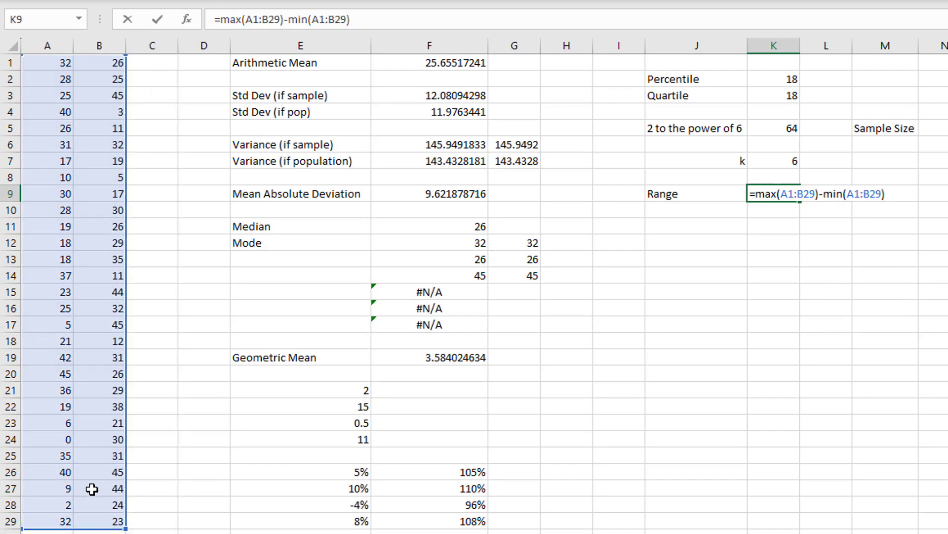
pyautogui.moveTo(765, 193); pyautogui.dragTo(814, 192)
pyautogui.click(822, 195)
pyautogui.moveTo(822, 193); pyautogui.dragTo(887, 195)
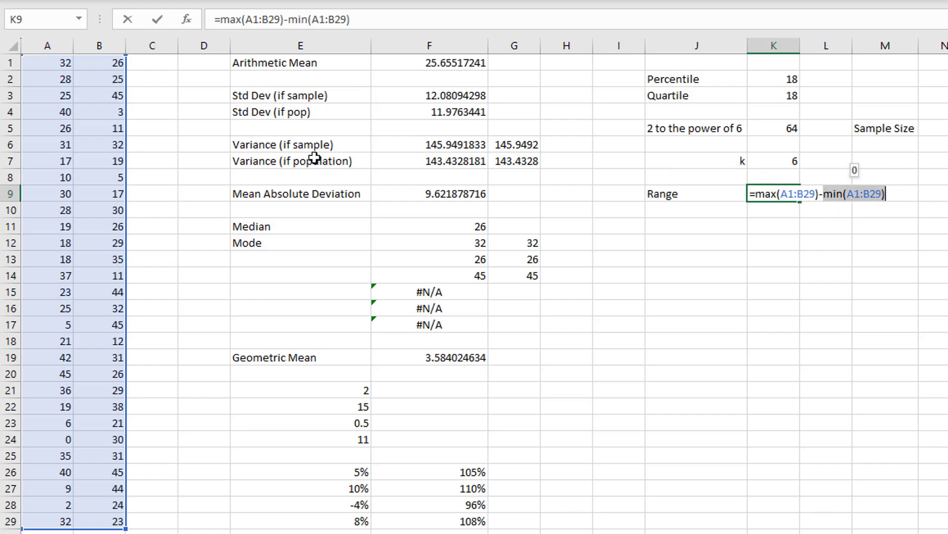
pyautogui.press('Return')
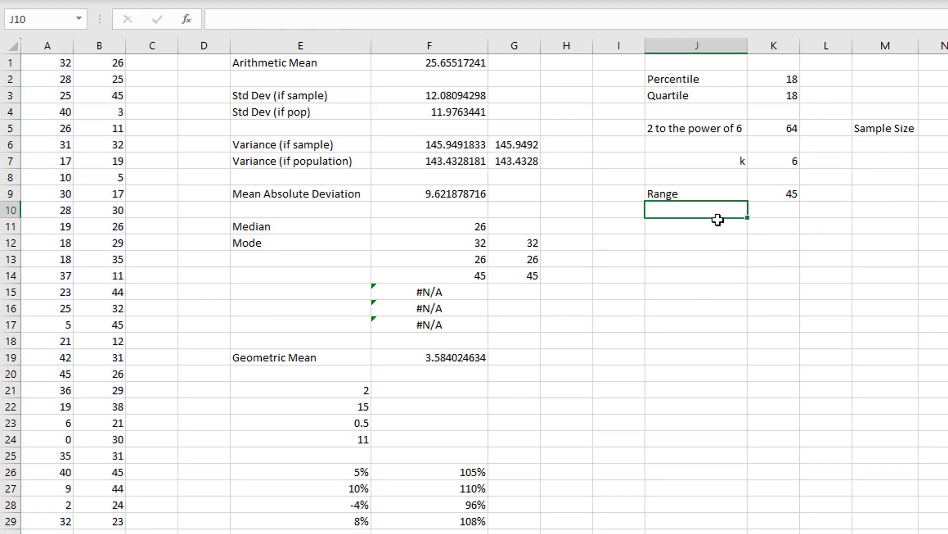
# - Label J10 as Min Interval and calculate it in K10 by dividing the range in K9 by k in K7
pyautogui.write('Min Interval')
pyautogui.press('Tab')
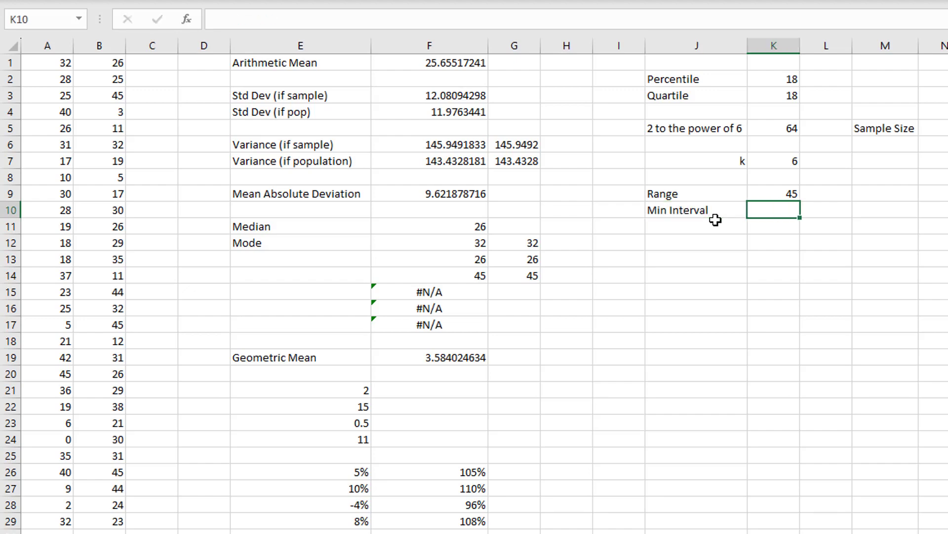
pyautogui.write('=')
pyautogui.click(760, 191)
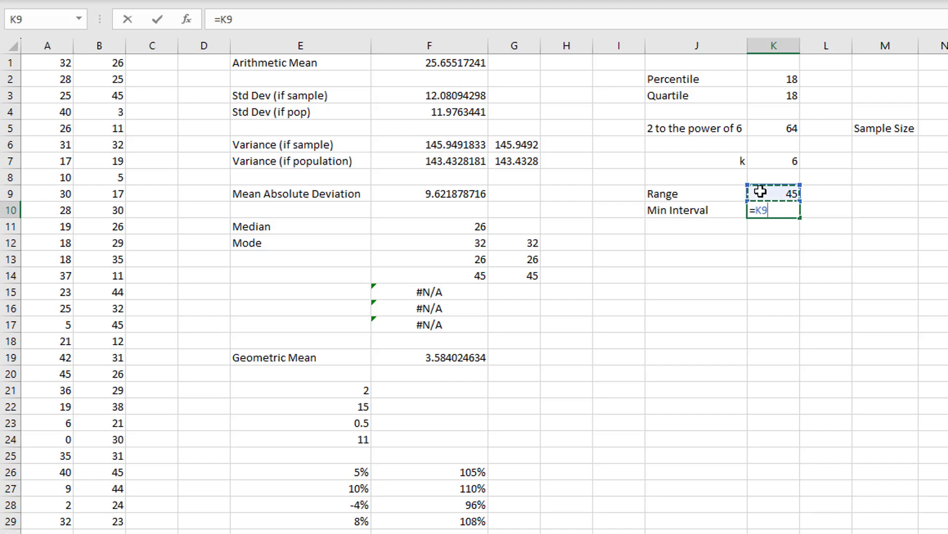
pyautogui.write('/')
pyautogui.click(766, 162)
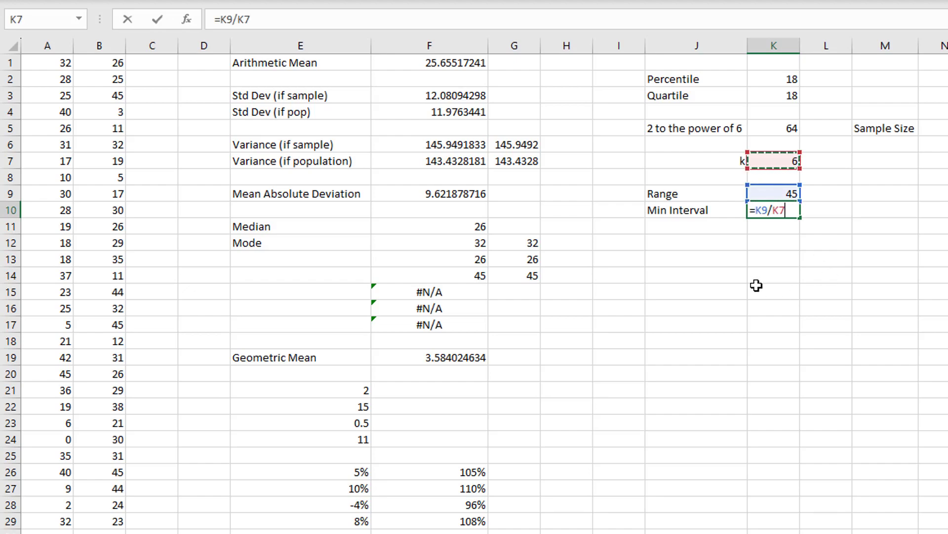
pyautogui.press('Return')
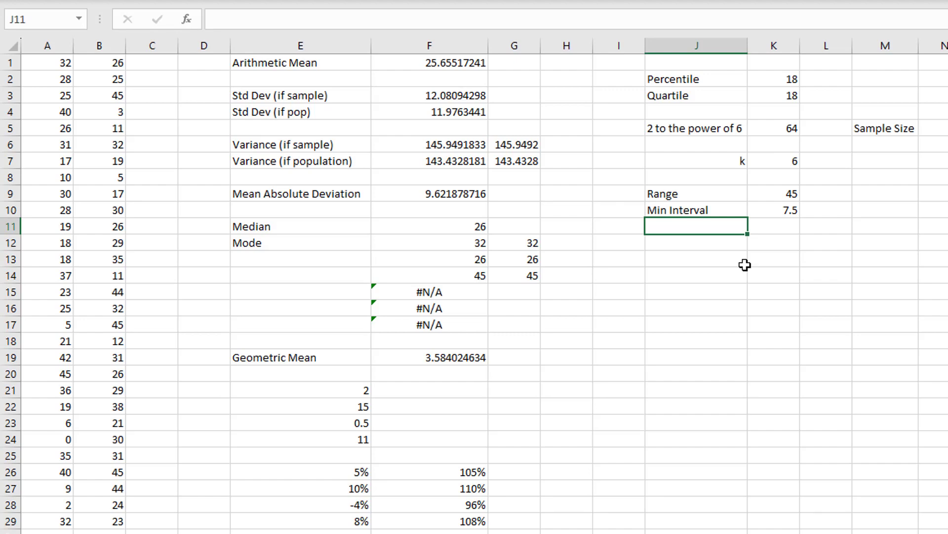
# - Enter the label Interval Width in cell J12, leaving row 11 blank below Min Interval
pyautogui.click(727, 247)
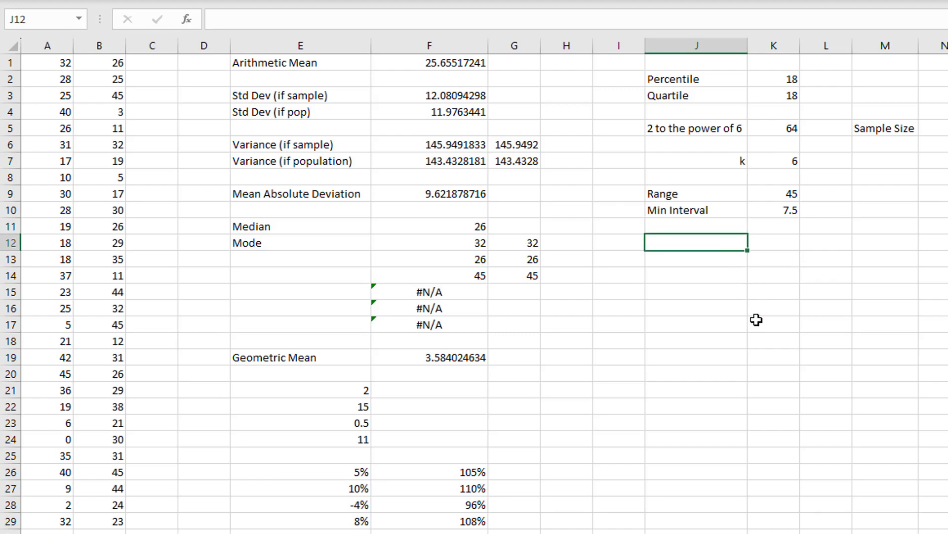
pyautogui.click(731, 226)
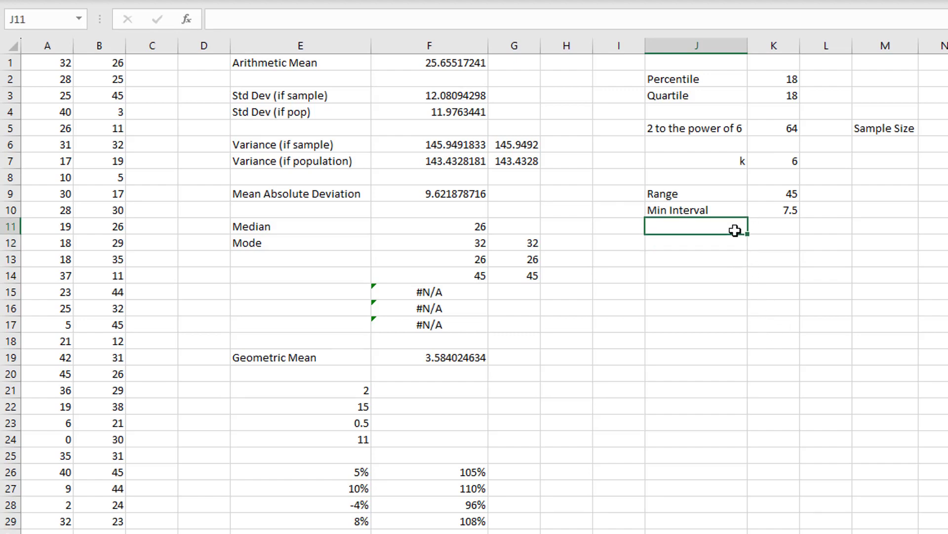
pyautogui.click(718, 238)
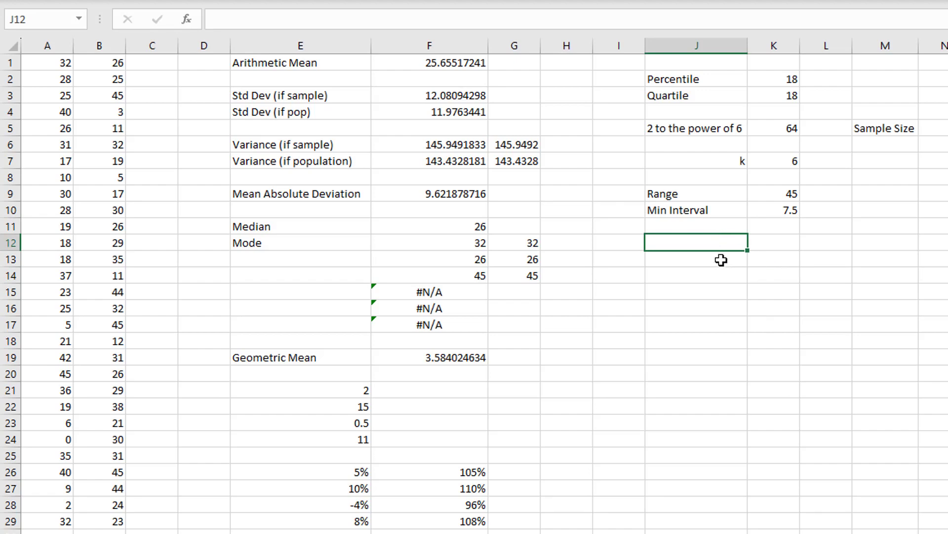
pyautogui.write('Interval')
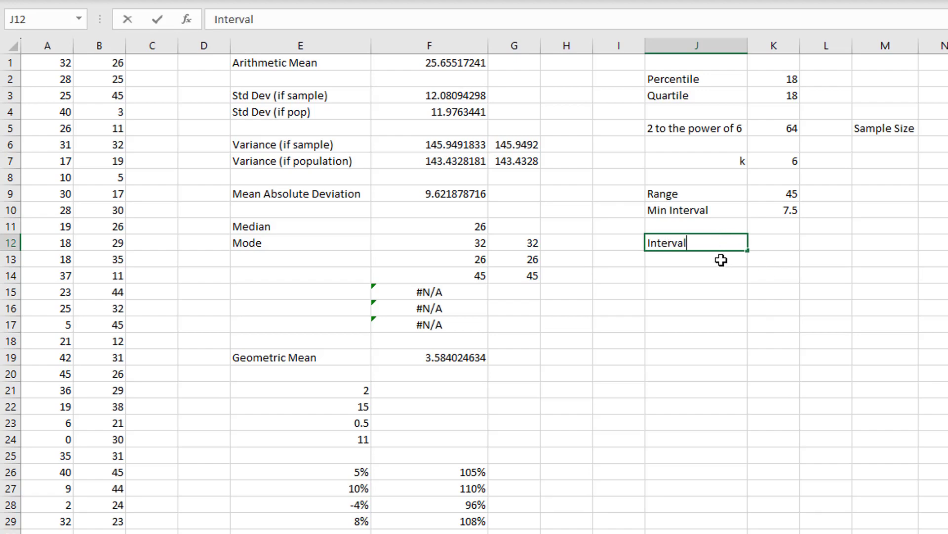
pyautogui.write(' Width')
pyautogui.press('Tab')
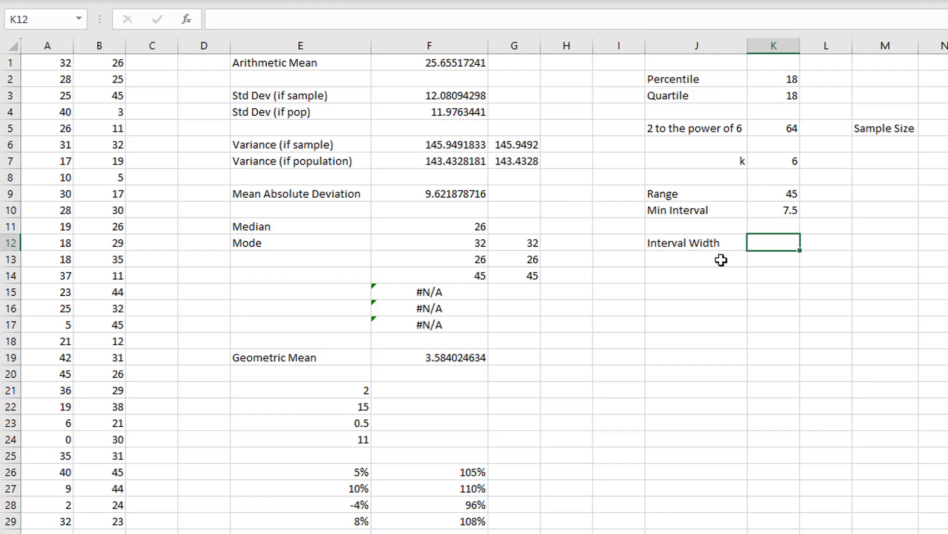
# - Set the Interval Width in K12 to 10 and check A1:B29 for the lowest value, selecting A24
pyautogui.write('10')
pyautogui.press('Return')
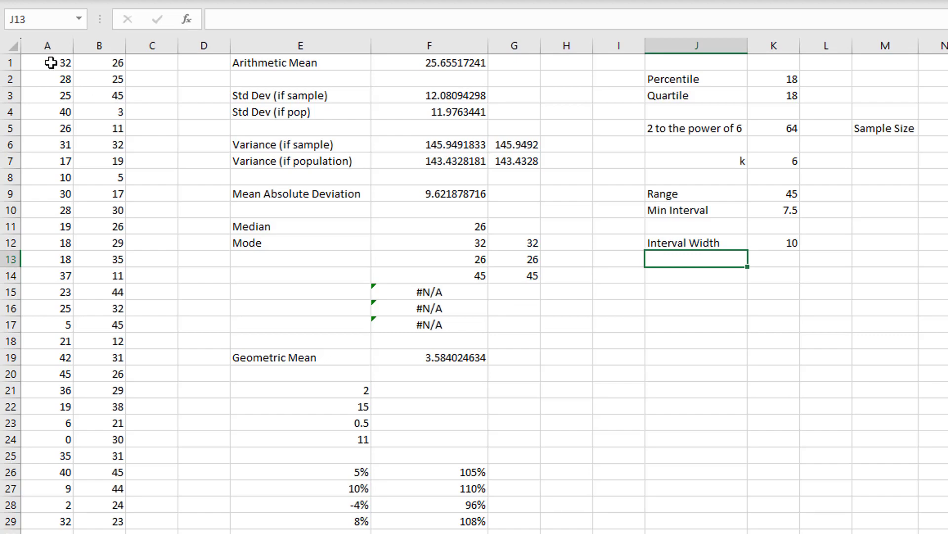
pyautogui.moveTo(52, 63); pyautogui.dragTo(88, 521)
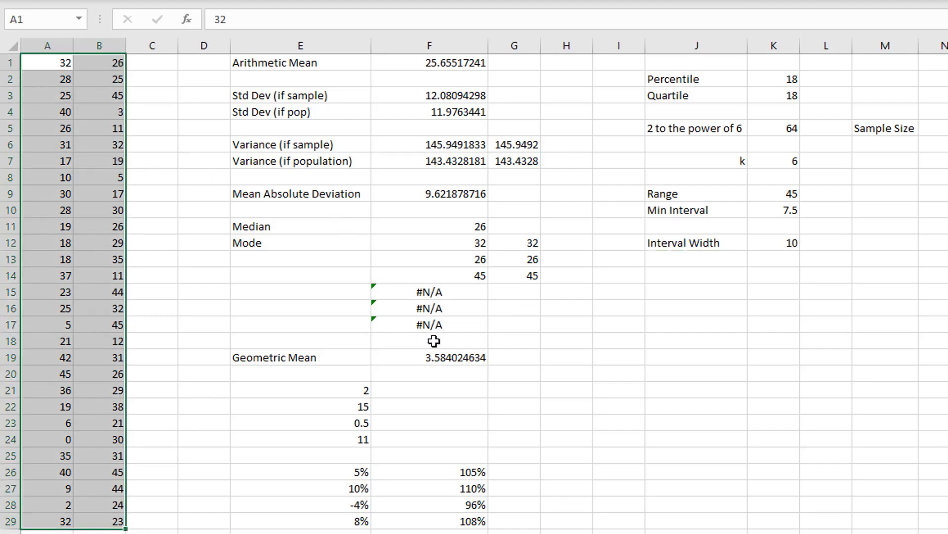
pyautogui.click(58, 441)
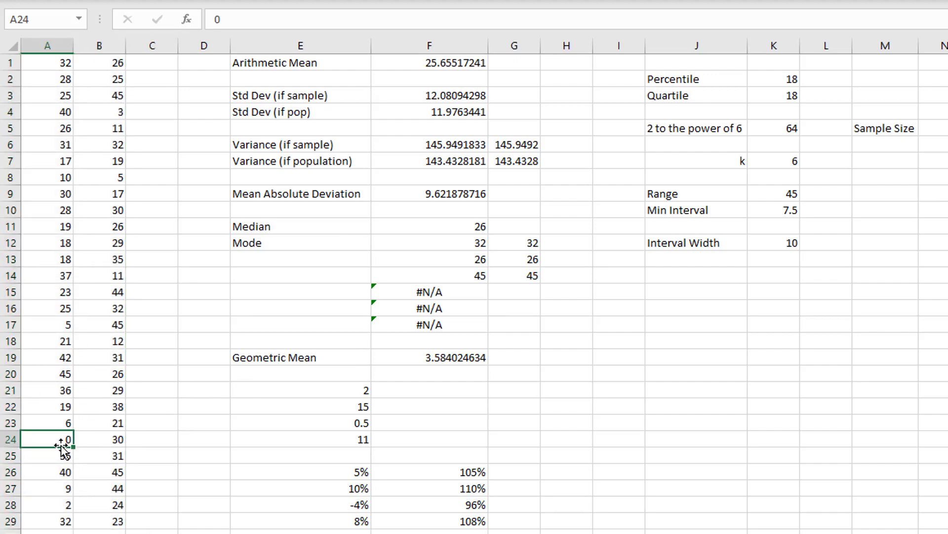
# - Enter the first three class labels in J14:J16: 0 up to 10, 10 up to 20 and 20 upu to 30
pyautogui.click(741, 272)
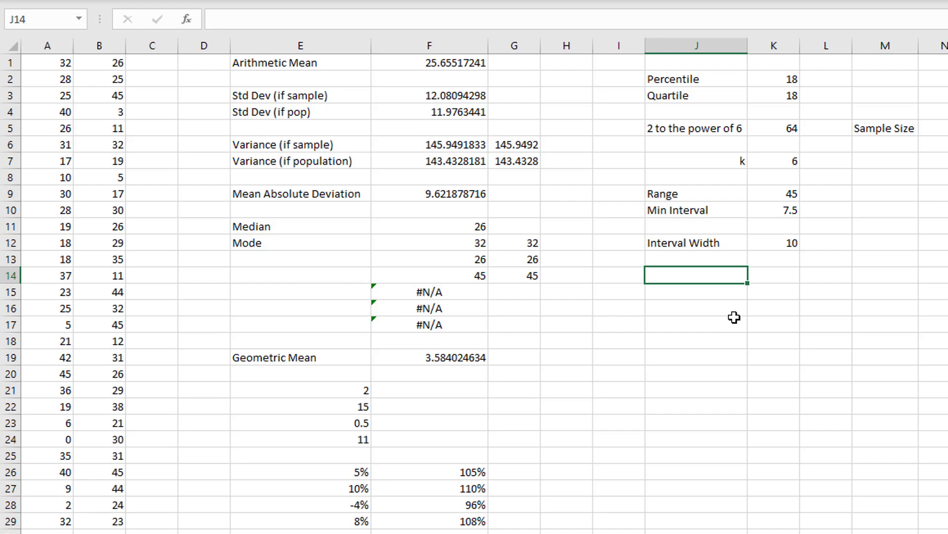
pyautogui.click(707, 291)
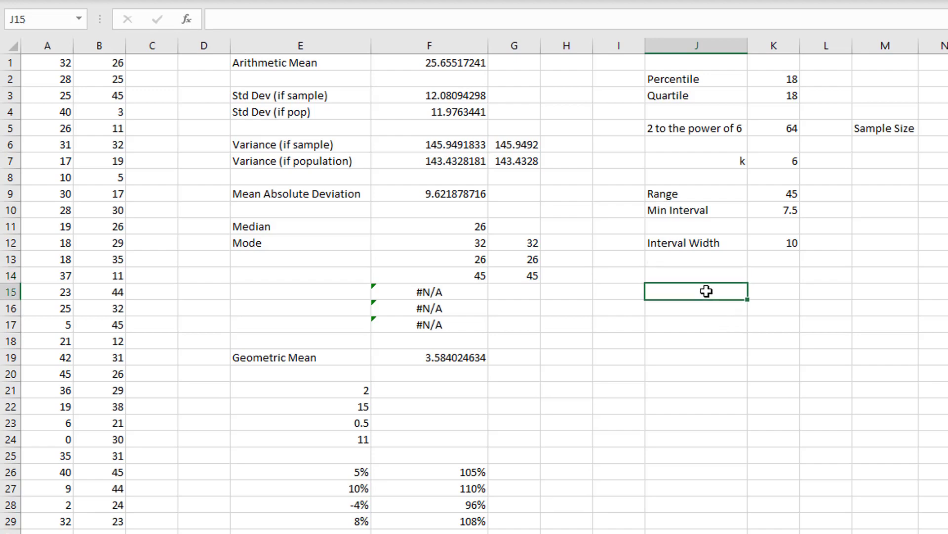
pyautogui.click(704, 275)
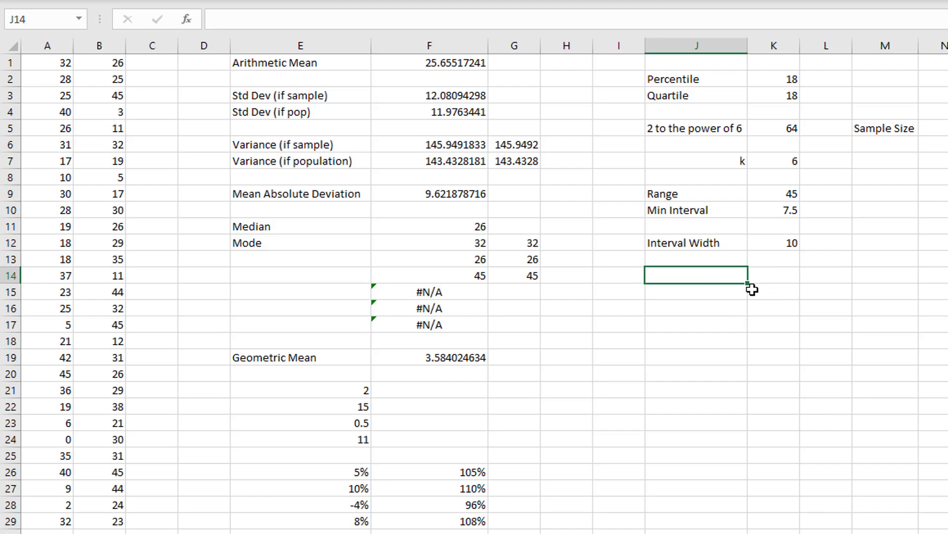
pyautogui.write('0 up to 10')
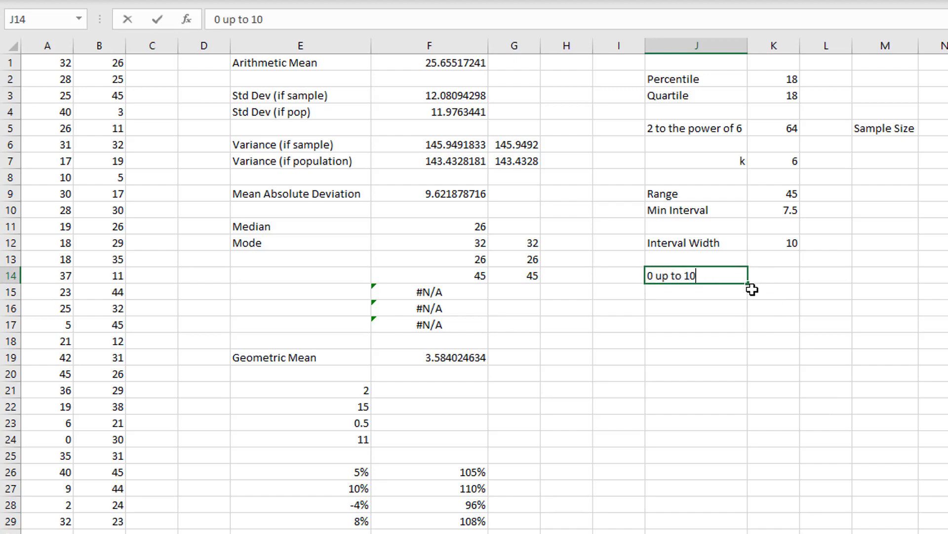
pyautogui.press('Return')
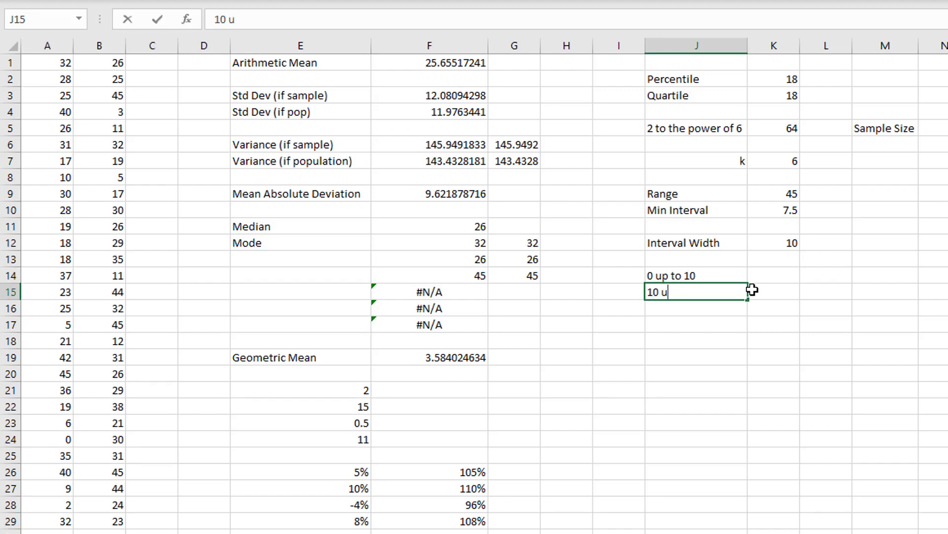
pyautogui.write('10 up to 20')
pyautogui.press('Return')
pyautogui.write('2')
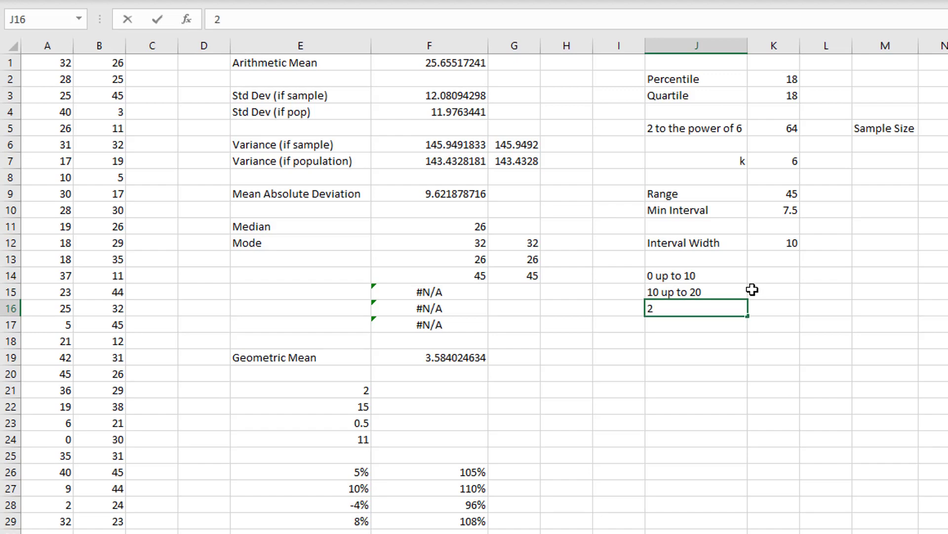
pyautogui.write('0 upu to 30')
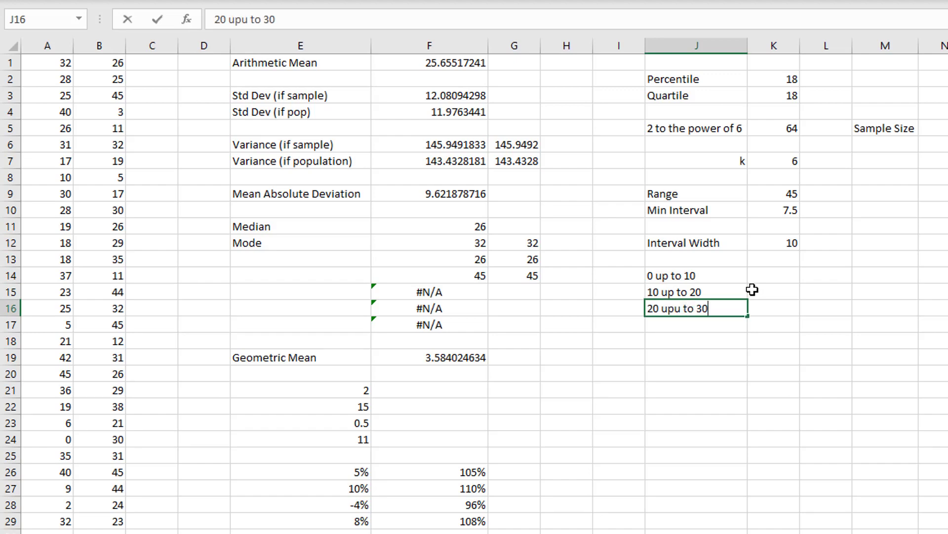
pyautogui.press('Return')
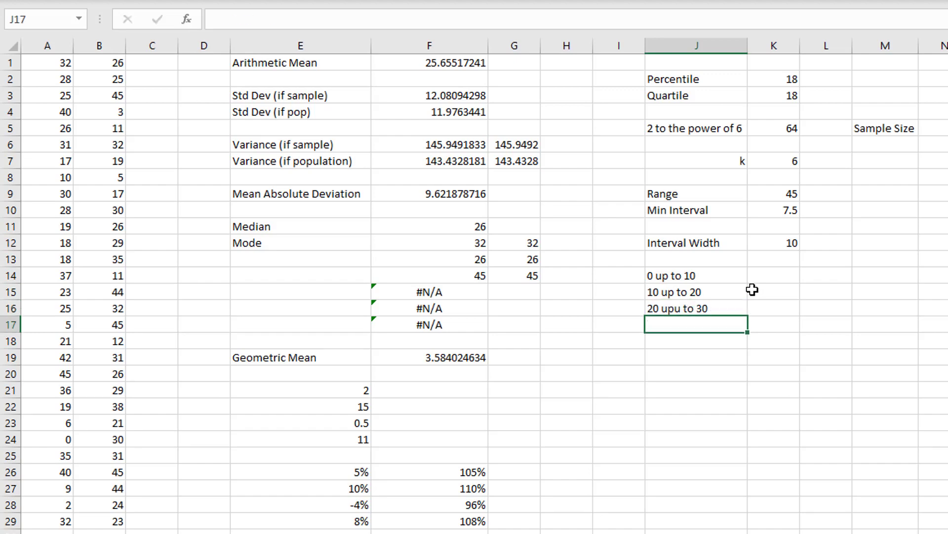
# - Enter the remaining class labels 30 up to 40, 40 up to 50 and 50 up to 60 in J17:J19
pyautogui.write('30 up to 4')
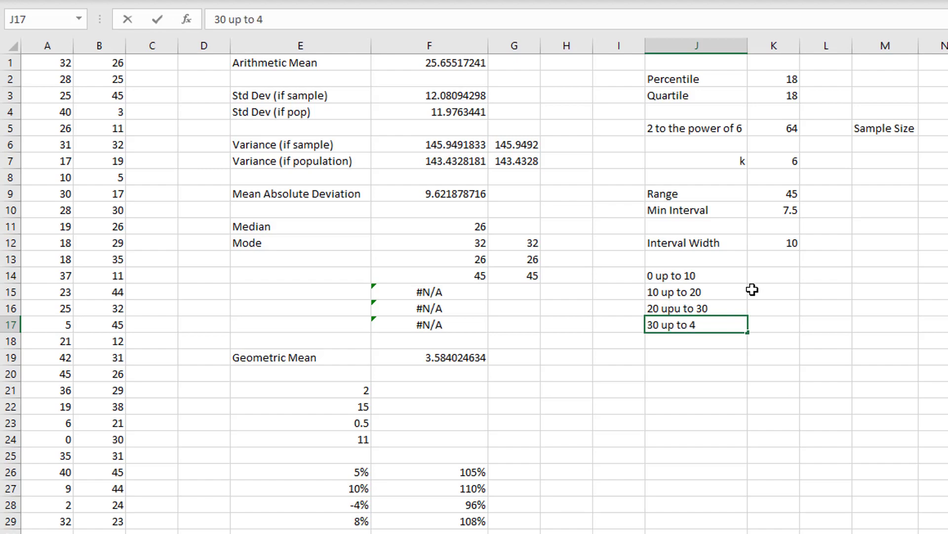
pyautogui.write('0')
pyautogui.press('Return')
pyautogui.write('40 up to 5')
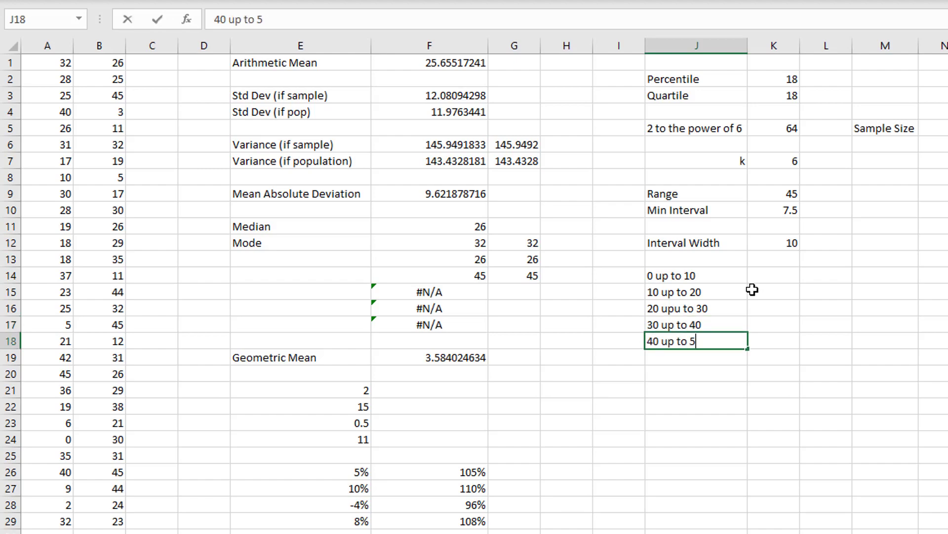
pyautogui.write('0')
pyautogui.press('Return')
pyautogui.write('50 up ')
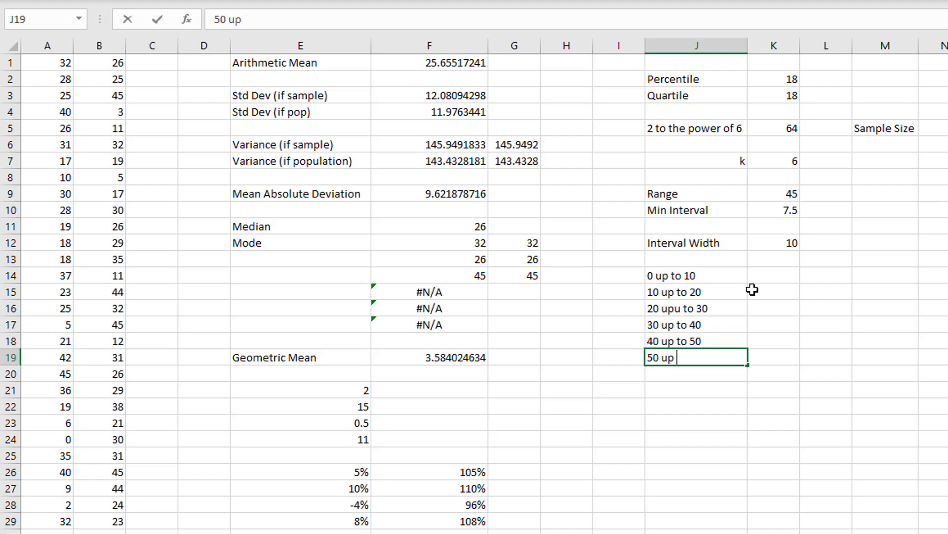
pyautogui.write('to 60')
pyautogui.press('Return')
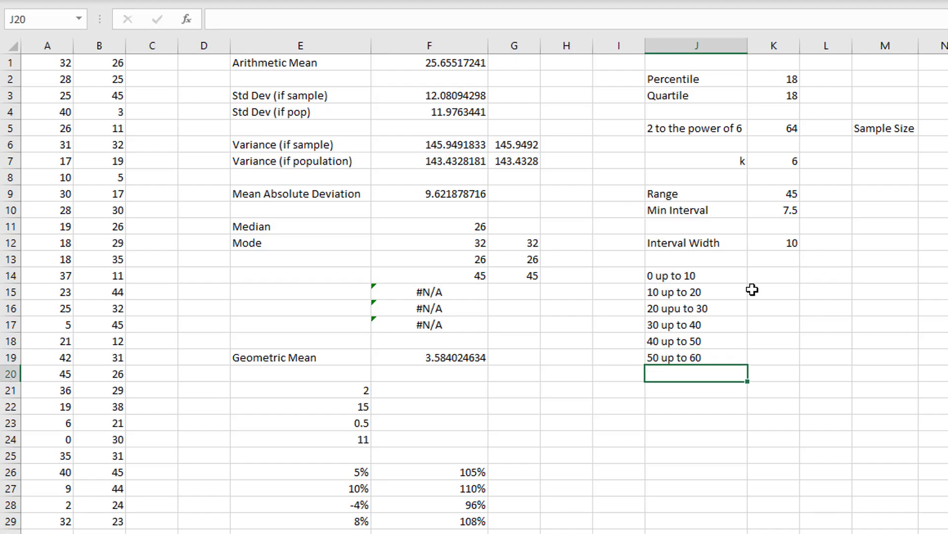
# - Correct the misspelled class label in J16 to read 20 up to 30
pyautogui.doubleClick(670, 307)
pyautogui.press('BackSpace')
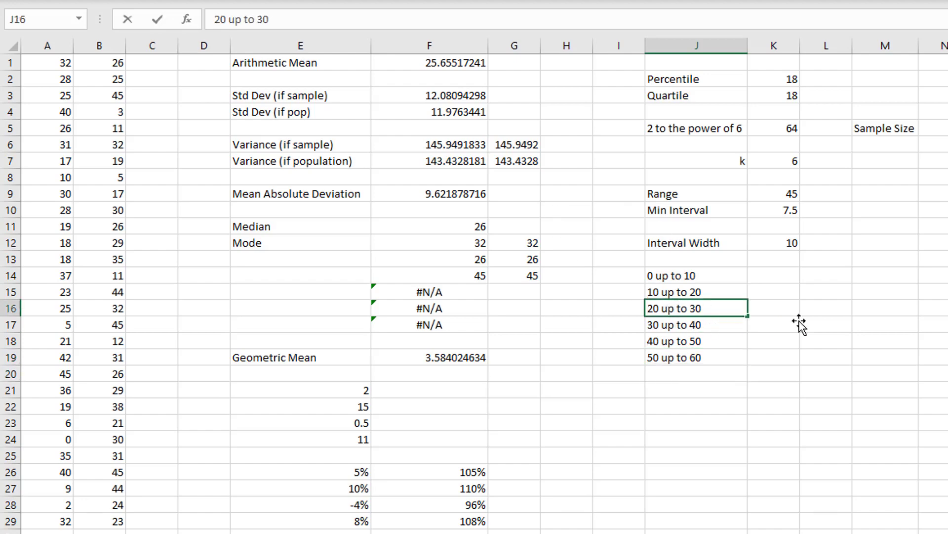
pyautogui.click(797, 322)
# - Enter 0 in K14 as the lower limit of the first class
pyautogui.click(758, 270)
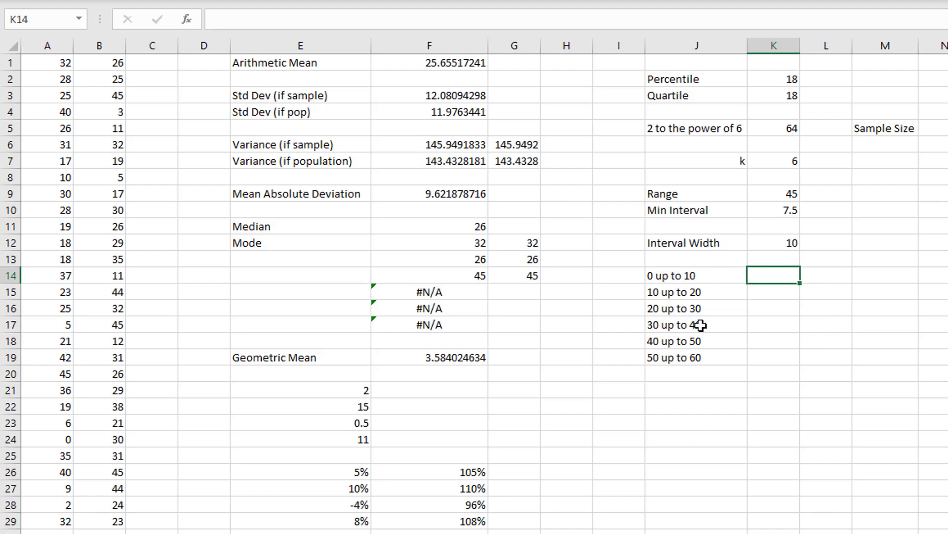
pyautogui.write('0')
pyautogui.press('Tab')
pyautogui.click(767, 279)
# - Calculate the first class's upper limit in L14 as K14 plus the interval width, using the absolute reference $K$12
pyautogui.click(835, 274)
pyautogui.write('=')
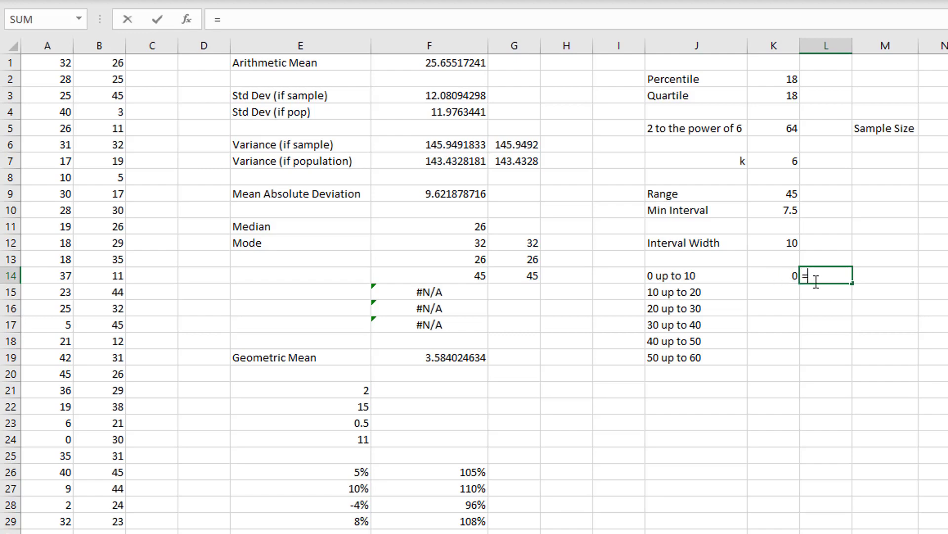
pyautogui.click(788, 276)
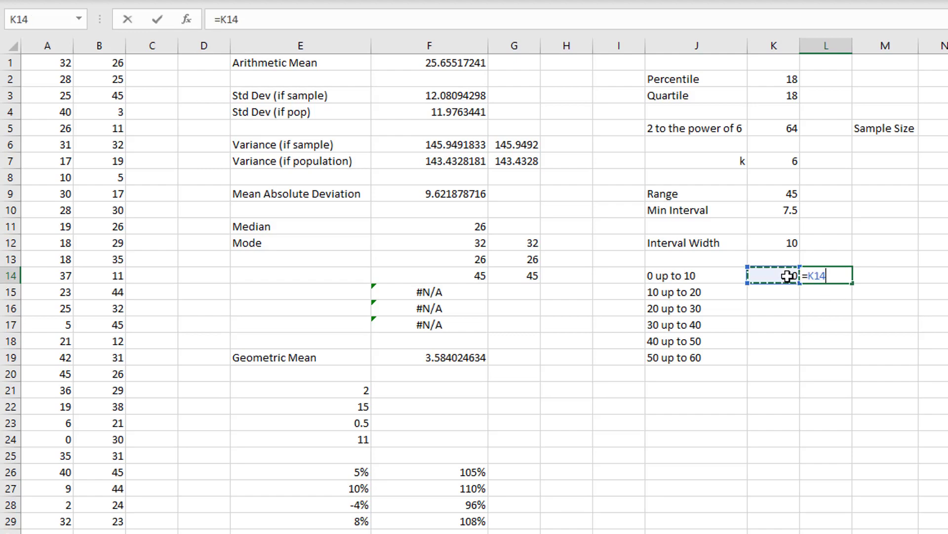
pyautogui.write('+10')
pyautogui.click(758, 243)
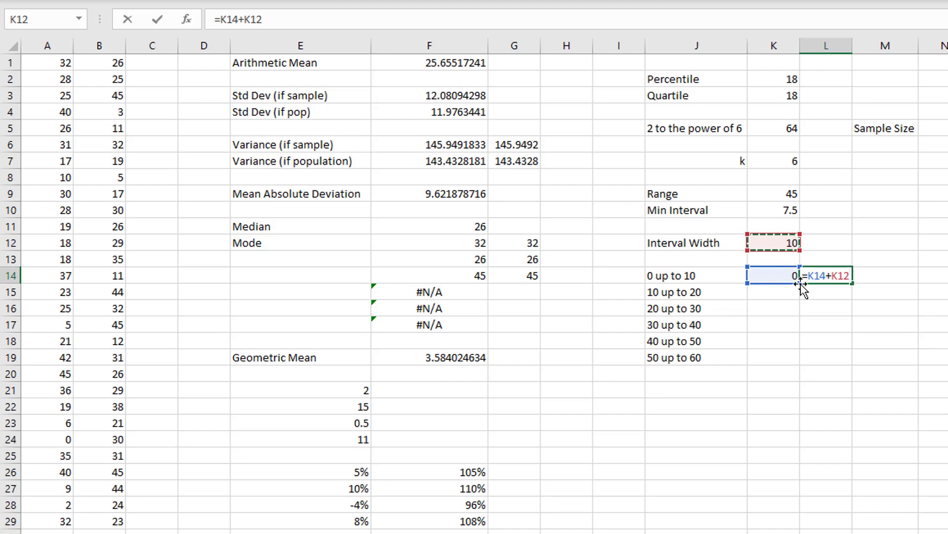
pyautogui.moveTo(851, 276); pyautogui.dragTo(835, 281)
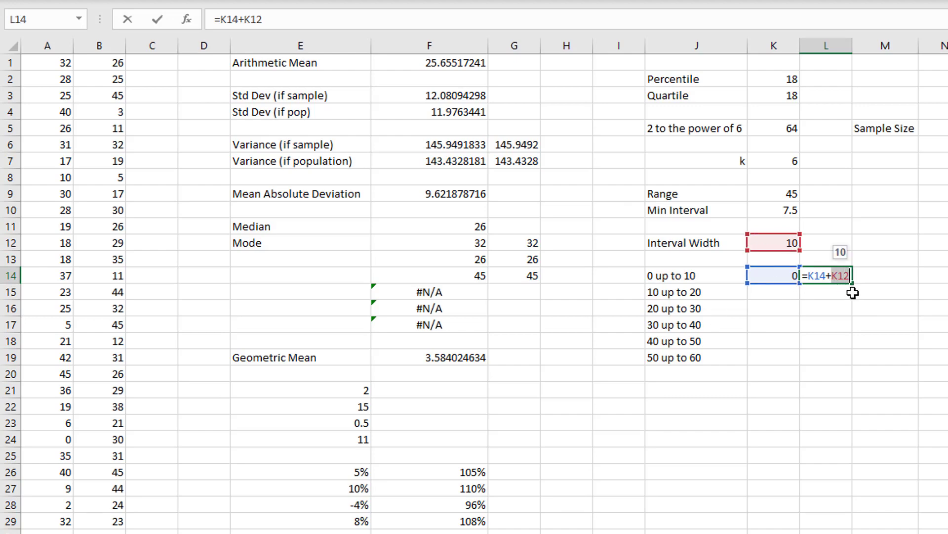
pyautogui.press('F4')
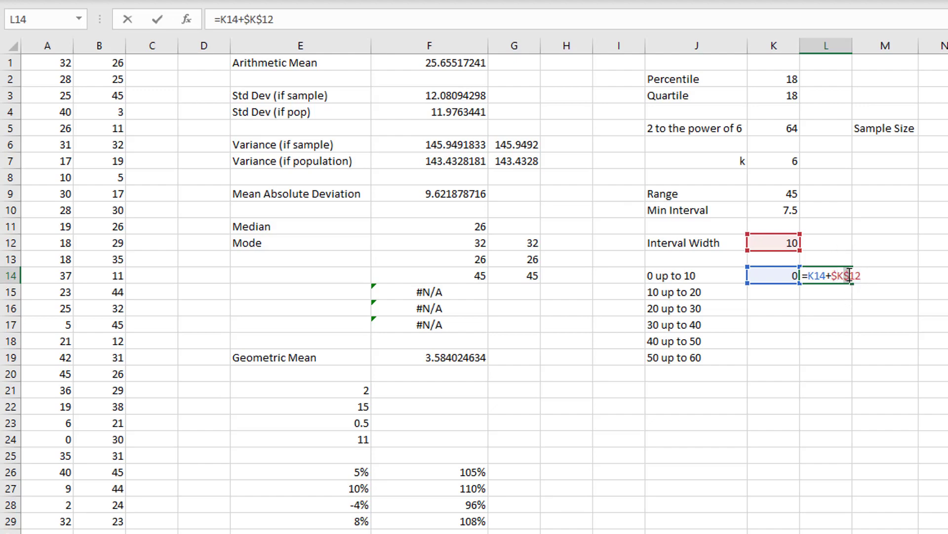
pyautogui.moveTo(838, 276); pyautogui.dragTo(860, 268)
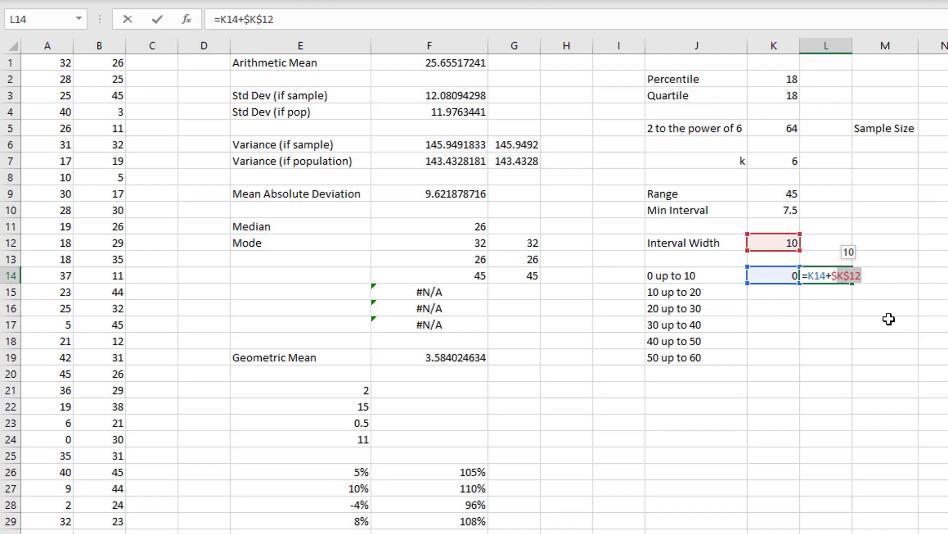
pyautogui.press('Return')
# - Set the second class's lower limit in K15 equal to the first class's upper limit in L14
pyautogui.click(784, 293)
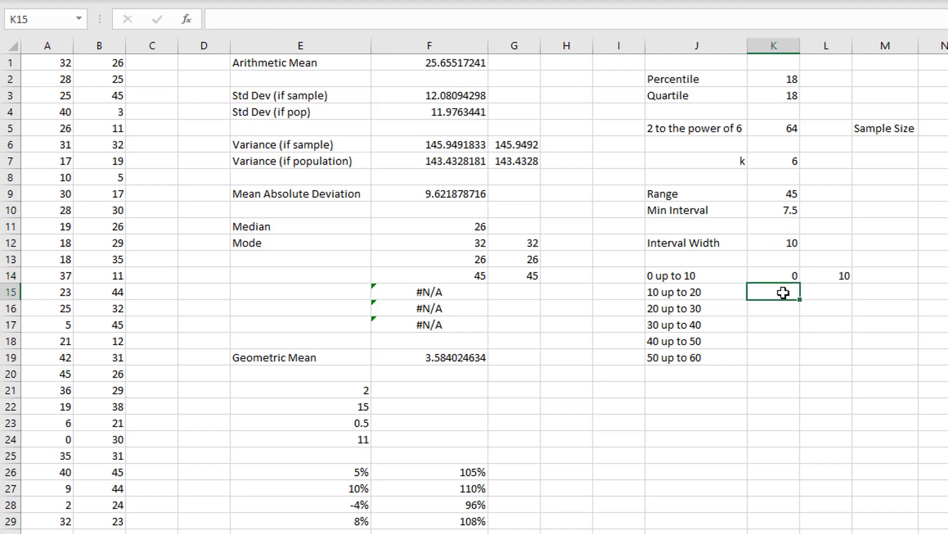
pyautogui.write('=')
pyautogui.click(836, 276)
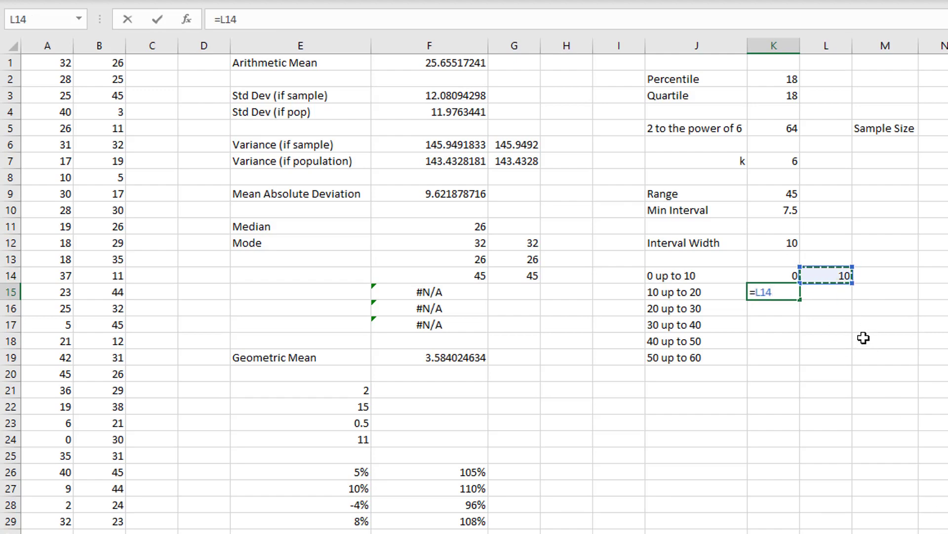
pyautogui.press('Return')
# - Fill the lower-limit formula from K15 down to K19 and the upper-limit formula from L14 down to L19
pyautogui.click(787, 292)
pyautogui.click(829, 276)
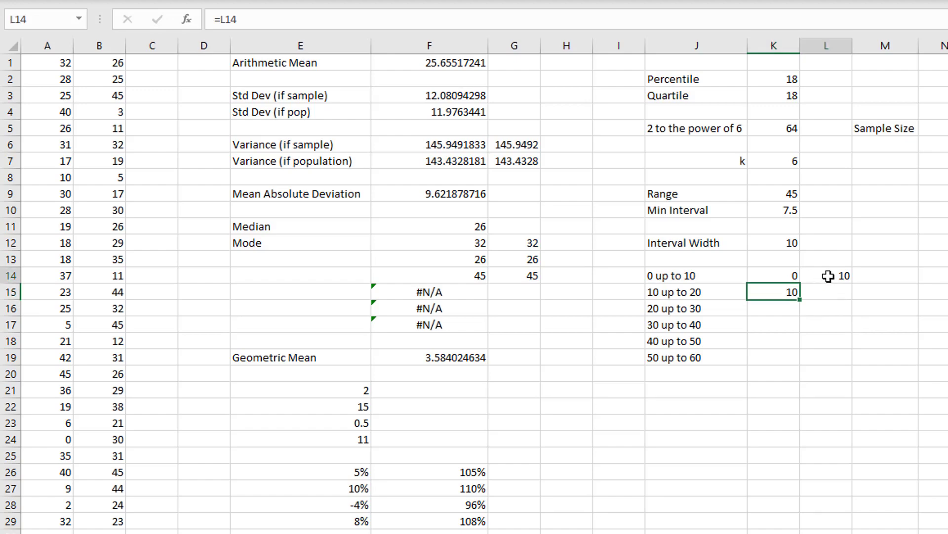
pyautogui.click(793, 292)
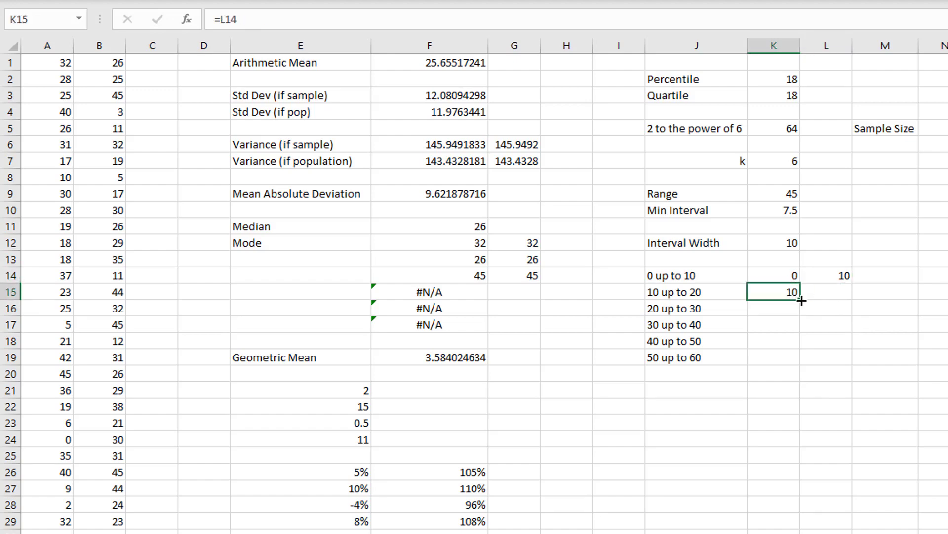
pyautogui.moveTo(801, 301); pyautogui.dragTo(792, 370)
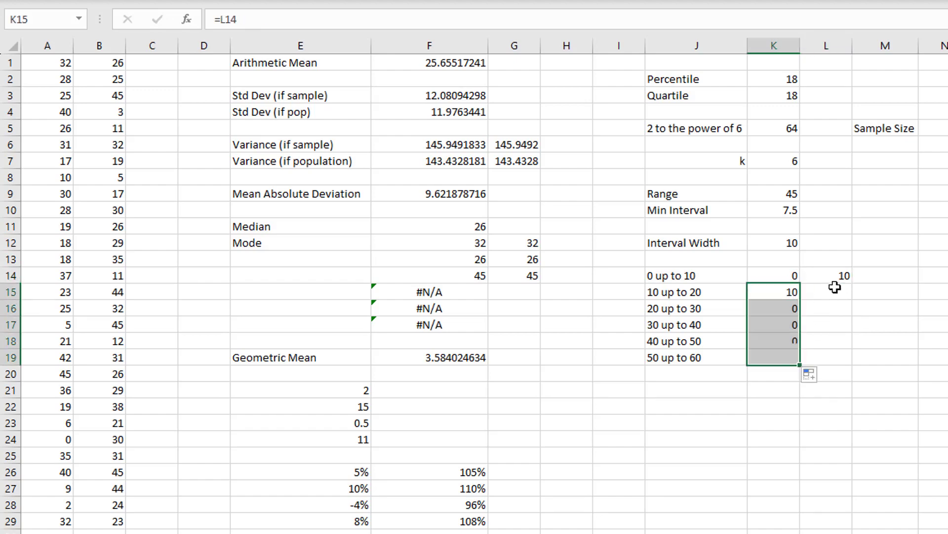
pyautogui.click(839, 276)
pyautogui.moveTo(853, 283); pyautogui.dragTo(843, 372)
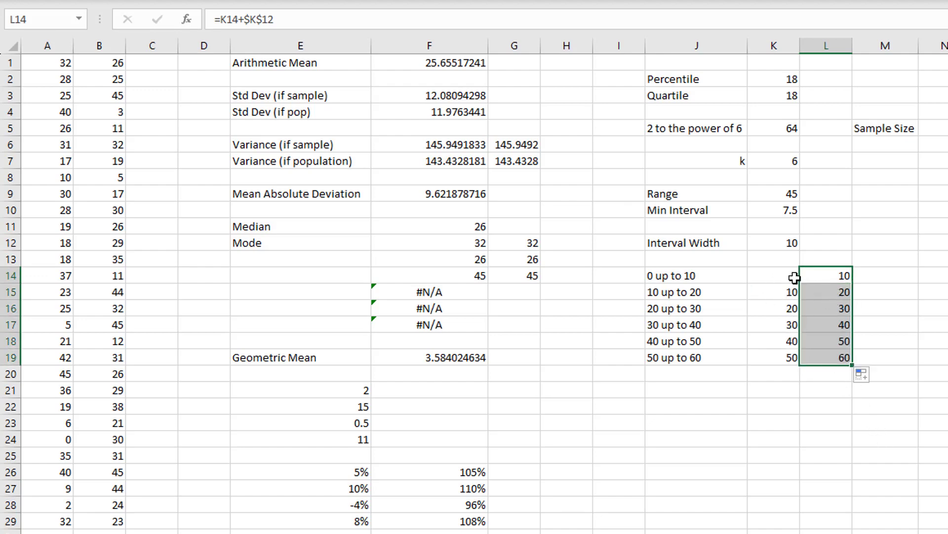
# - Compare the lower and upper limits in K14:L19 with the class labels in J14:J19, row by row
pyautogui.moveTo(783, 280); pyautogui.dragTo(840, 291)
pyautogui.moveTo(788, 309); pyautogui.dragTo(843, 308)
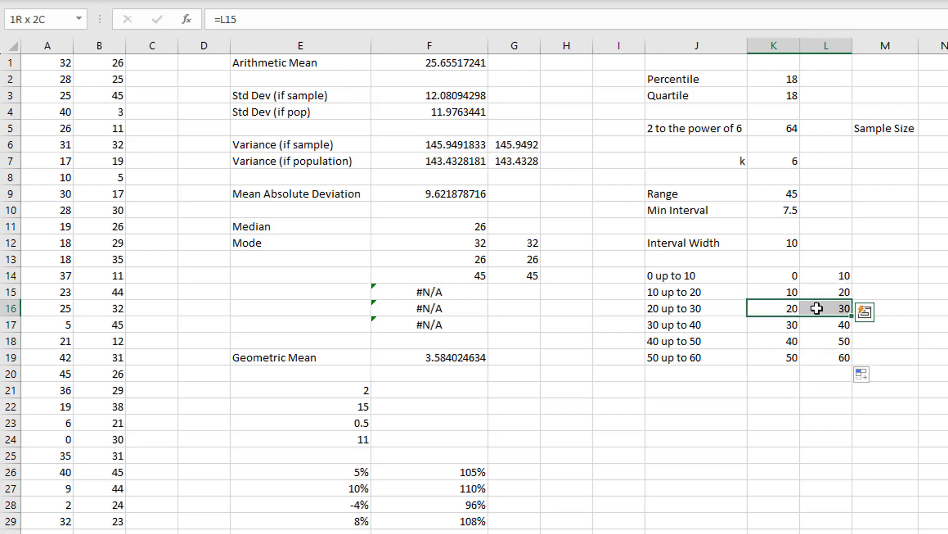
pyautogui.moveTo(791, 325); pyautogui.dragTo(841, 356)
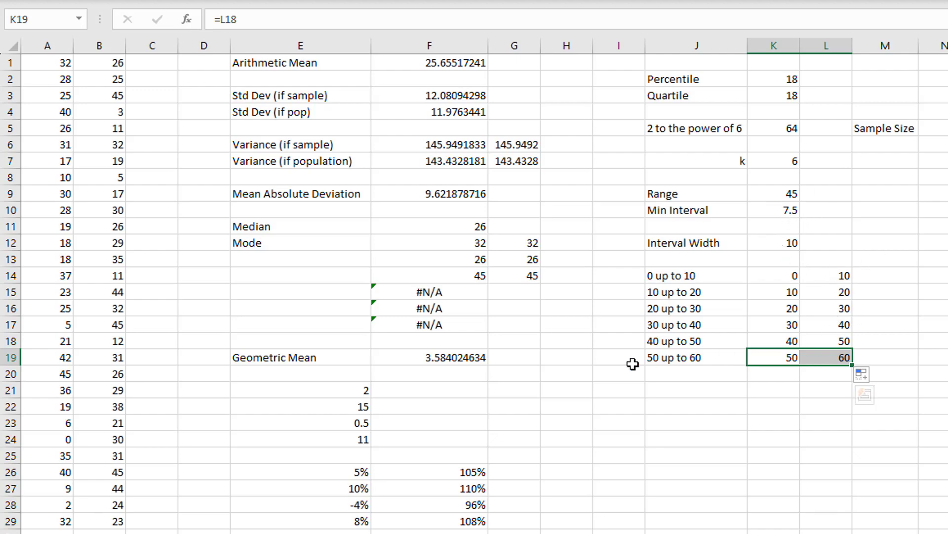
pyautogui.click(685, 277)
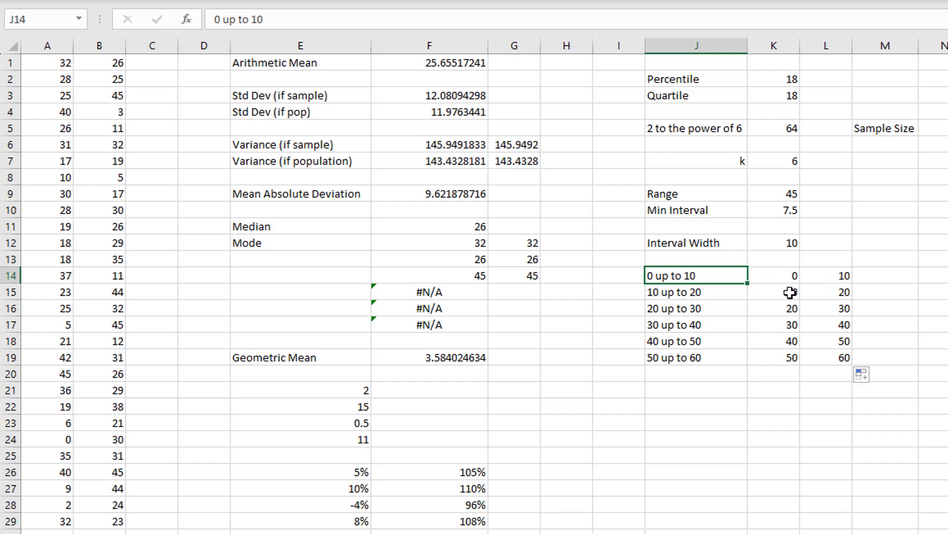
pyautogui.moveTo(811, 358); pyautogui.dragTo(674, 359)
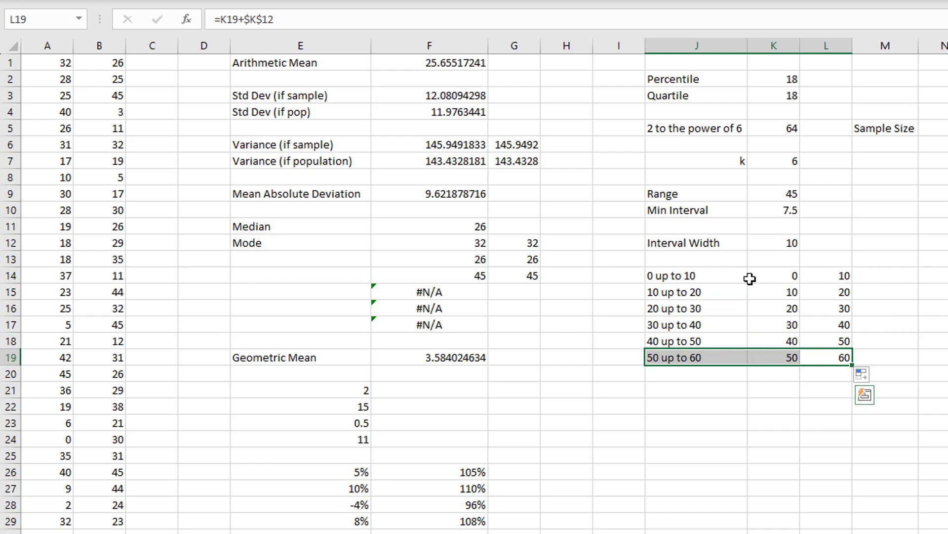
# - Move the class limits from K14:L19 to N14:O19, leaving columns K and L free beside the class labels
pyautogui.click(886, 258)
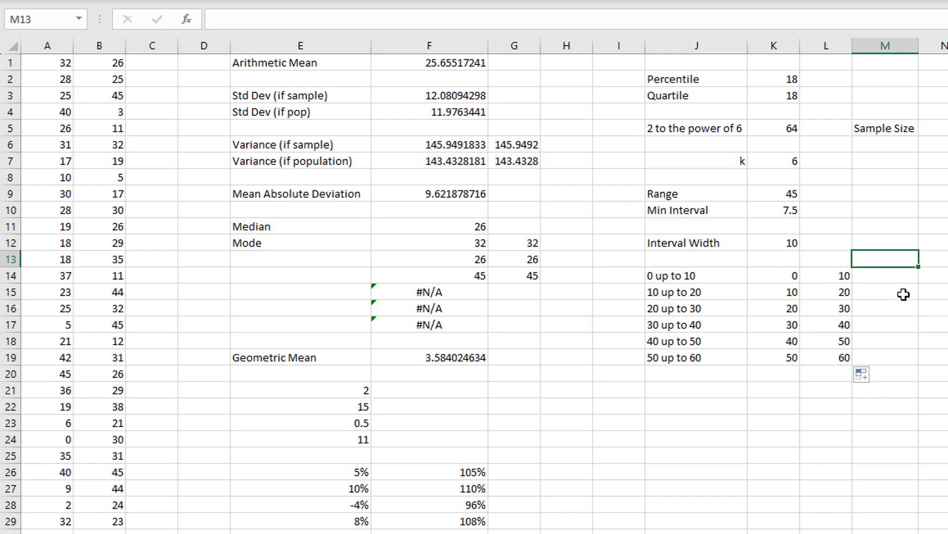
pyautogui.moveTo(777, 275); pyautogui.dragTo(828, 356)
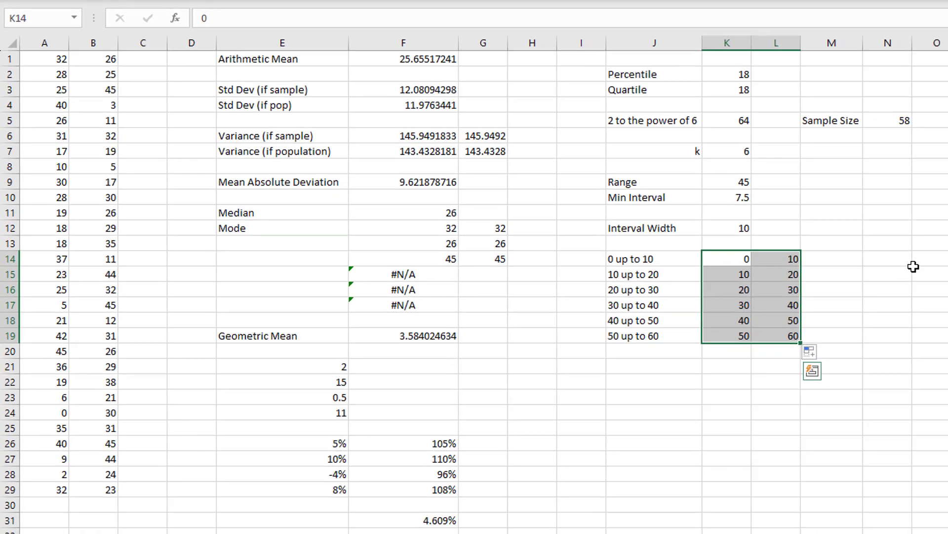
pyautogui.hotkey('ctrl', 'c')
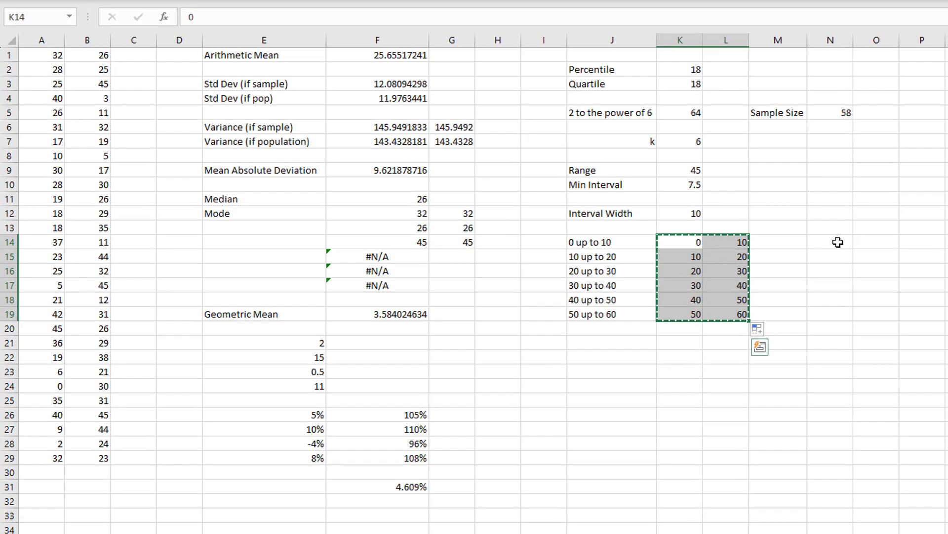
pyautogui.click(795, 241)
pyautogui.click(826, 244)
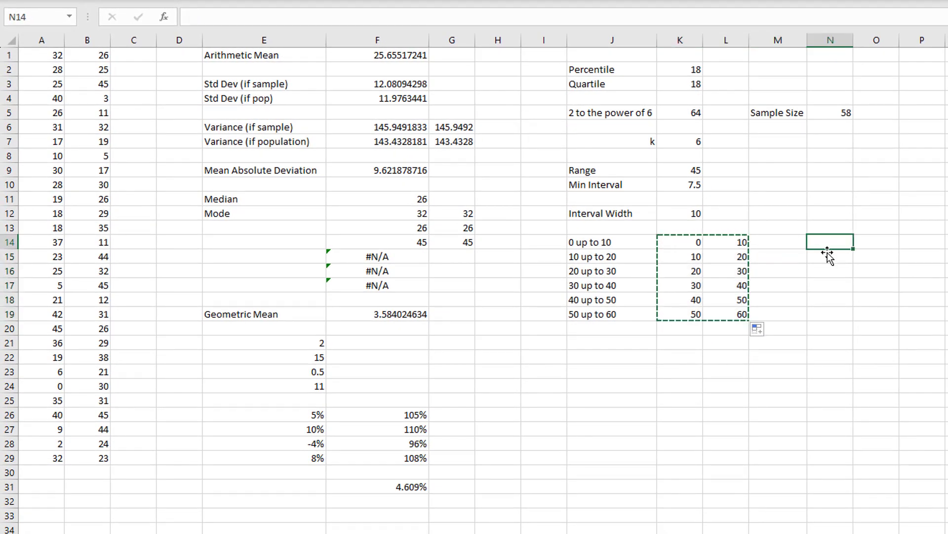
pyautogui.hotkey('ctrl', 'v')
pyautogui.click(676, 245)
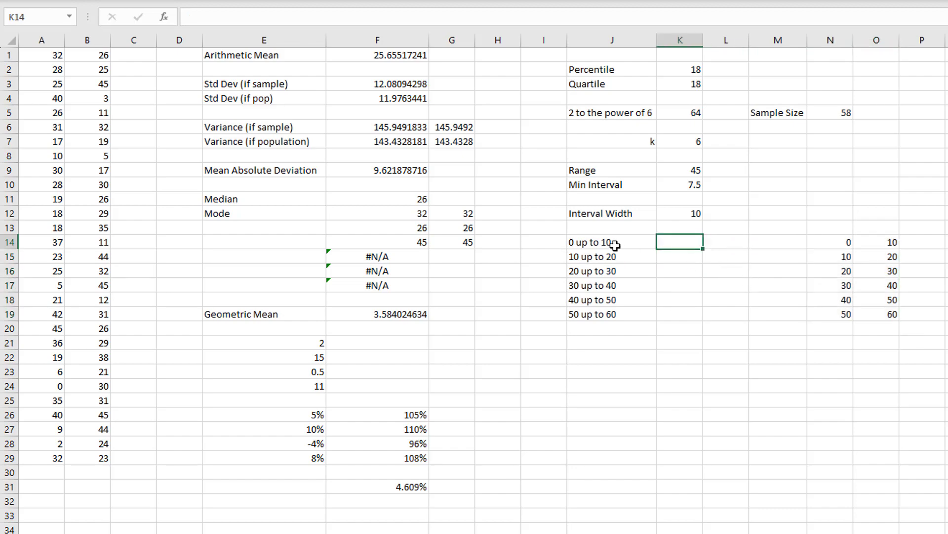
# - Move the class table J14:O19 down one row to start at J15, and enter the heading f(x) in K14
pyautogui.moveTo(615, 242); pyautogui.dragTo(873, 312)
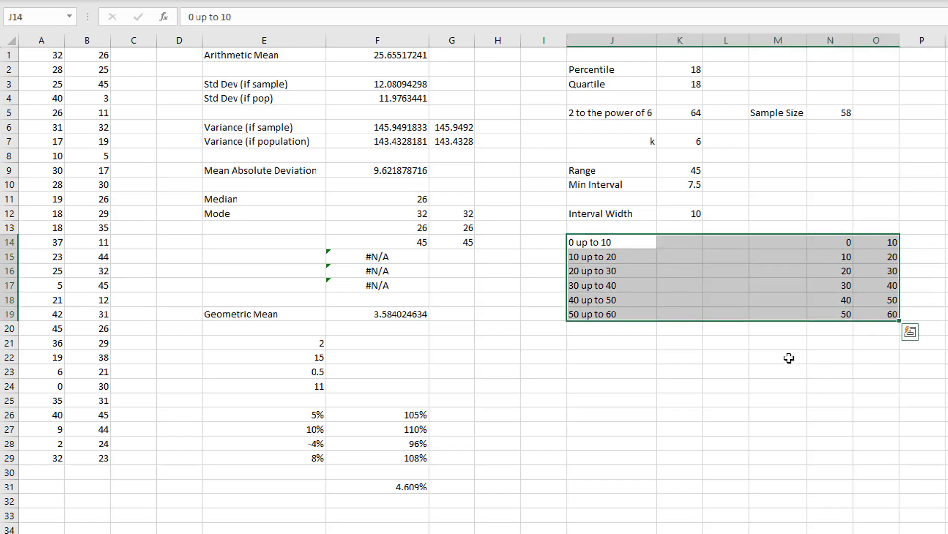
pyautogui.hotkey('ctrl', 'c')
pyautogui.click(613, 258)
pyautogui.hotkey('ctrl', 'v')
pyautogui.click(682, 243)
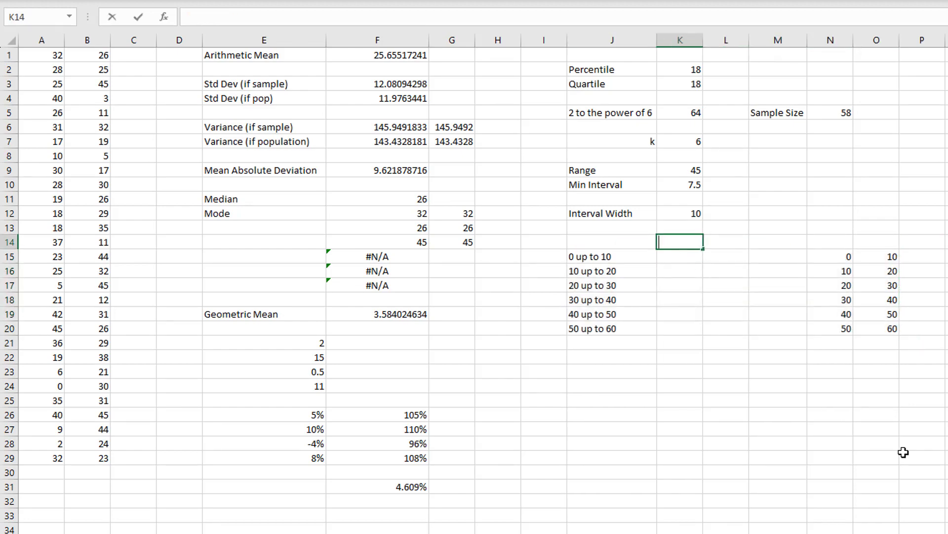
pyautogui.press('Return')
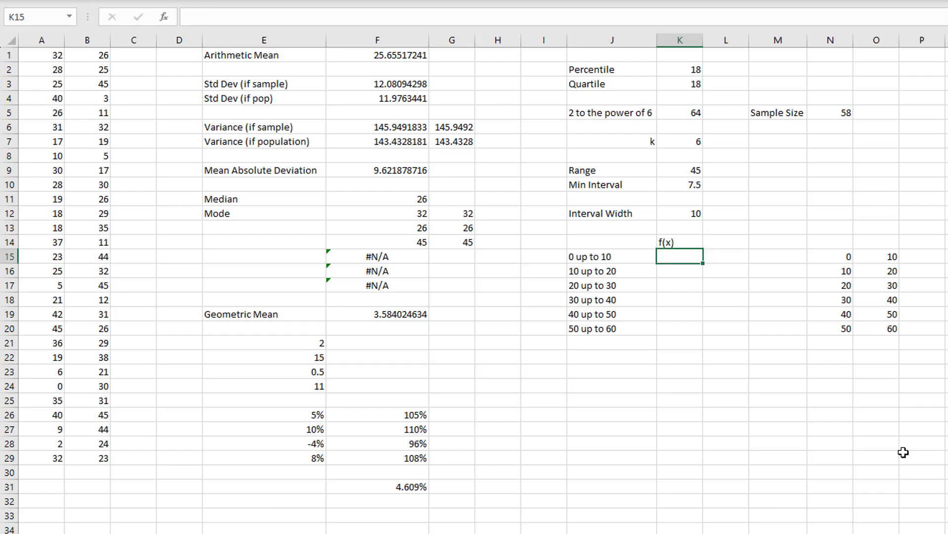
# - Count the data values below the first class's upper limit in K15 with =COUNTIF($A$1:$B$29,"<"&O15)
pyautogui.write('=countif')
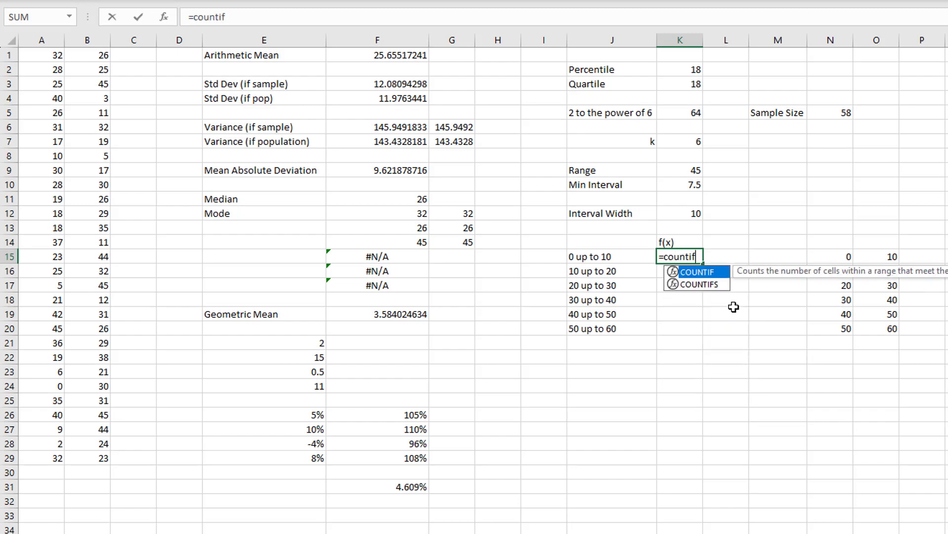
pyautogui.write('(')
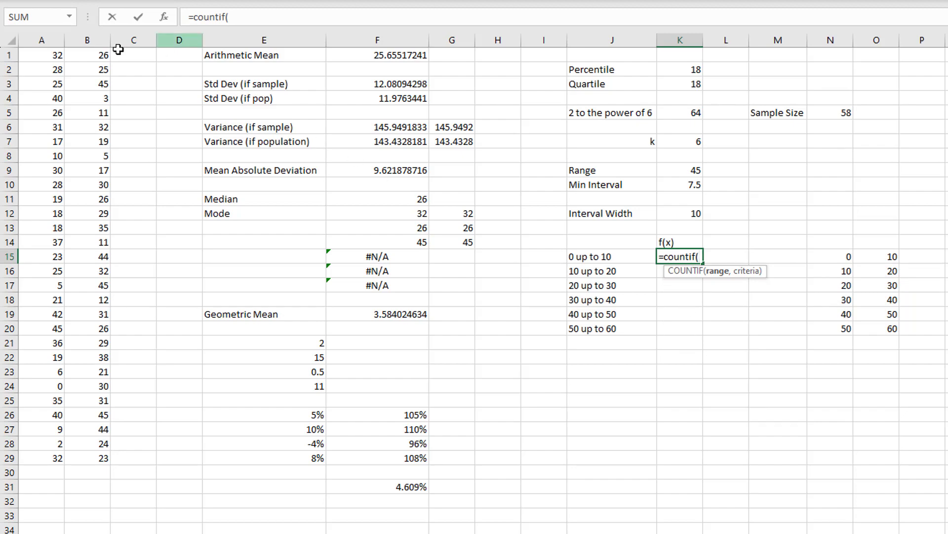
pyautogui.moveTo(48, 54); pyautogui.dragTo(104, 458)
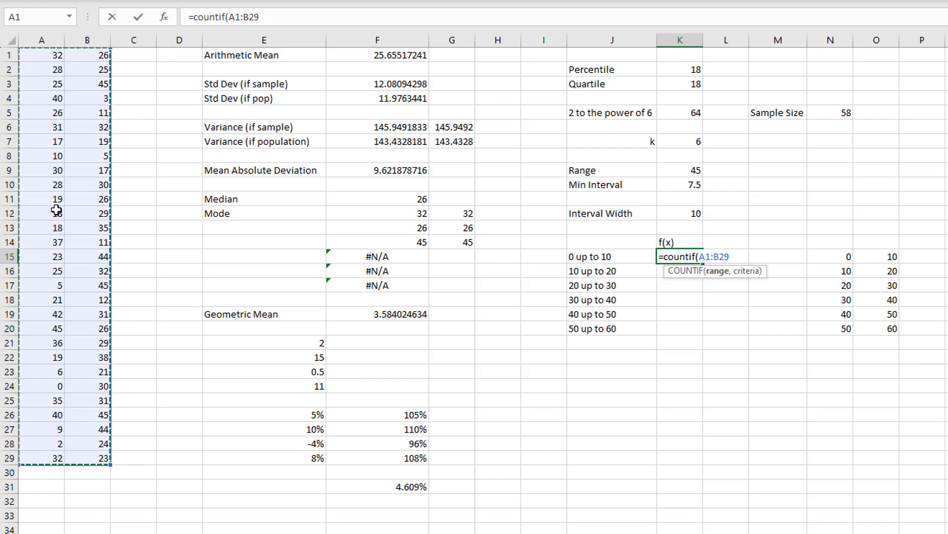
pyautogui.press('F4')
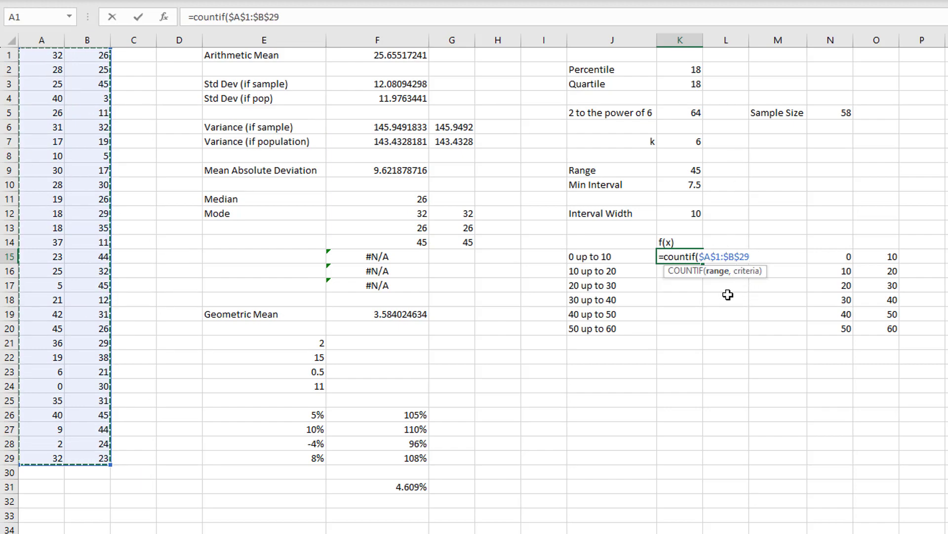
pyautogui.write(',"<"&')
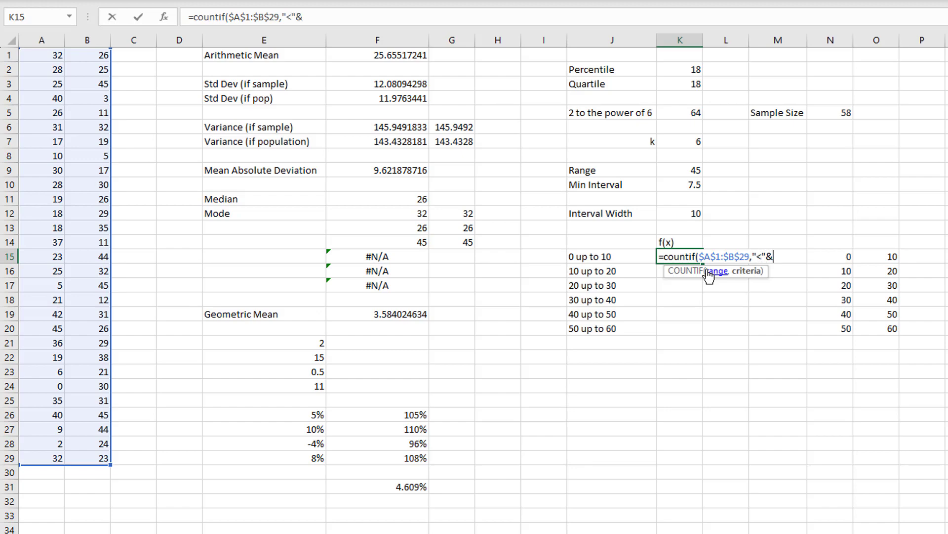
pyautogui.click(879, 255)
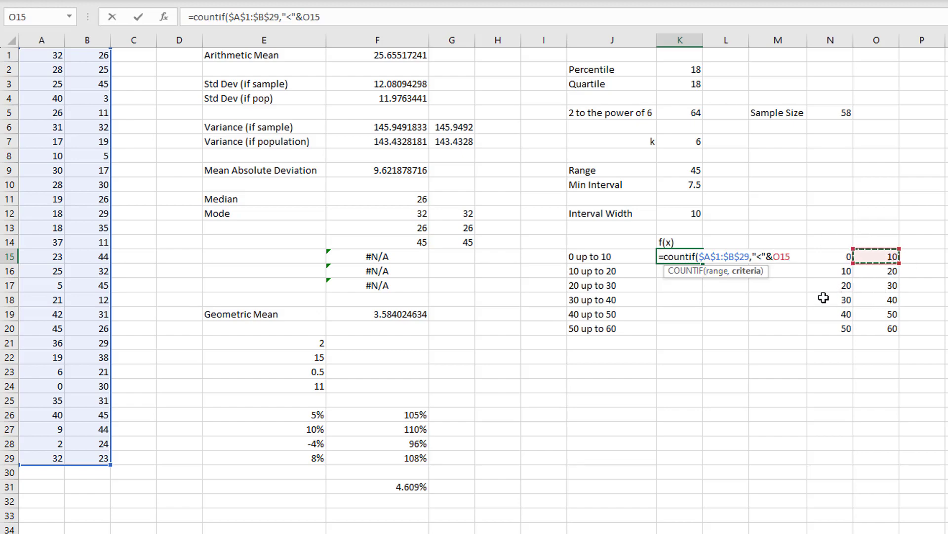
pyautogui.write(')')
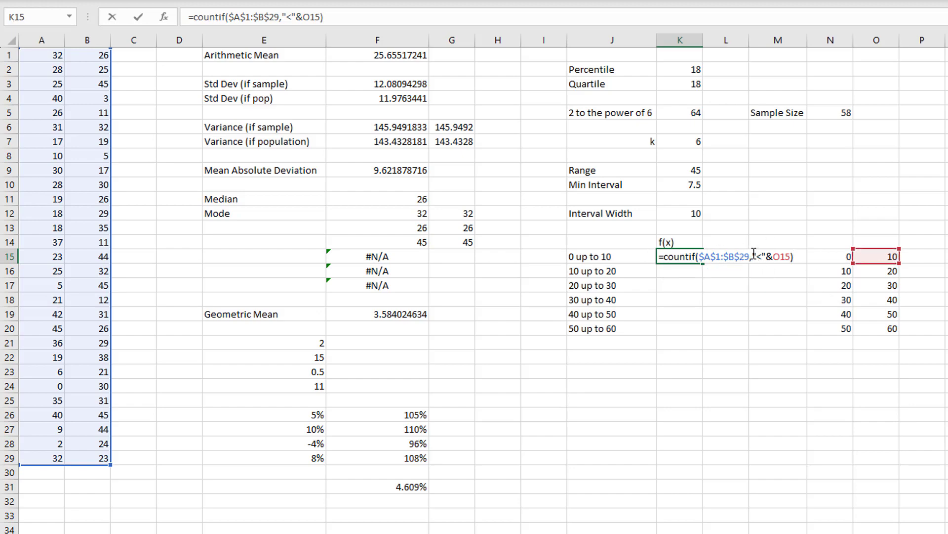
pyautogui.moveTo(774, 251); pyautogui.dragTo(777, 264)
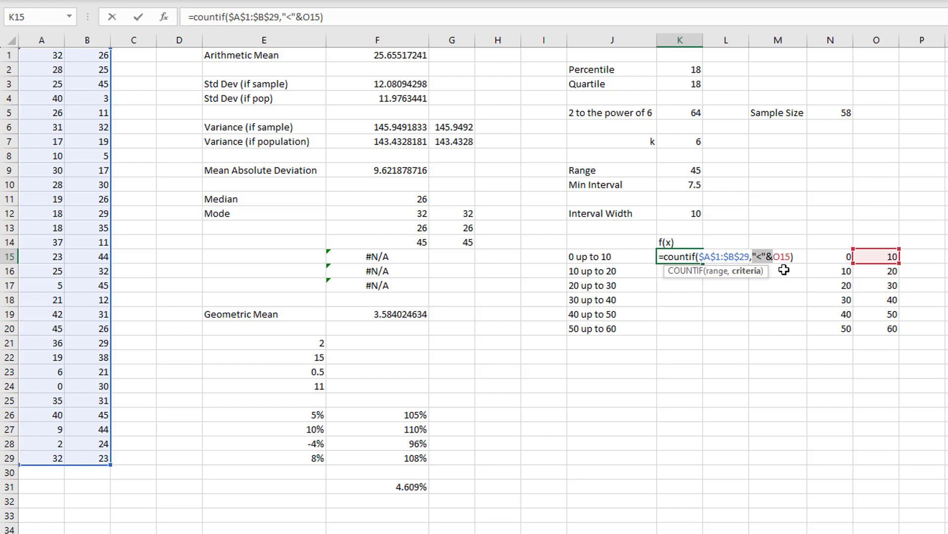
pyautogui.click(760, 253)
pyautogui.press('Return')
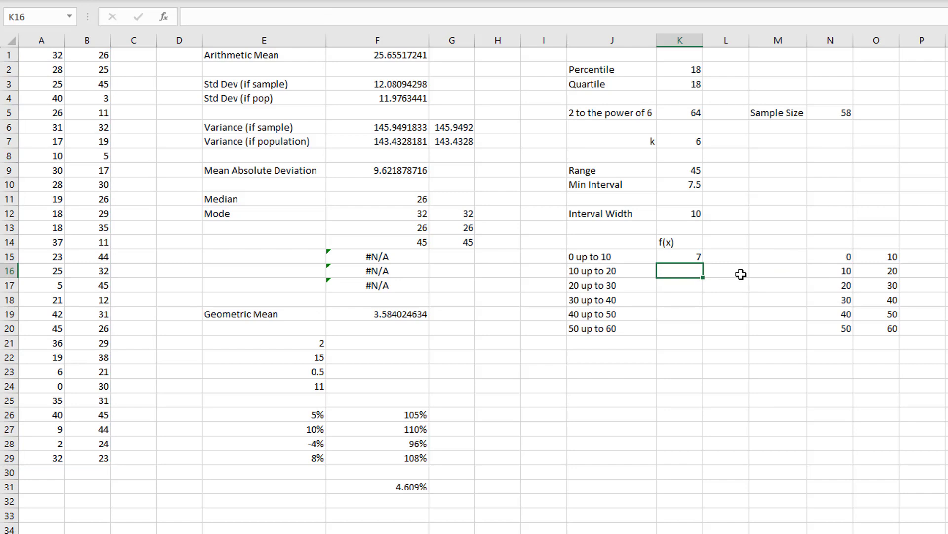
# - Extend the K15 formula by subtracting a copy of its own COUNTIF($A$1:$B$29,"<"&O15) expression
pyautogui.click(680, 256)
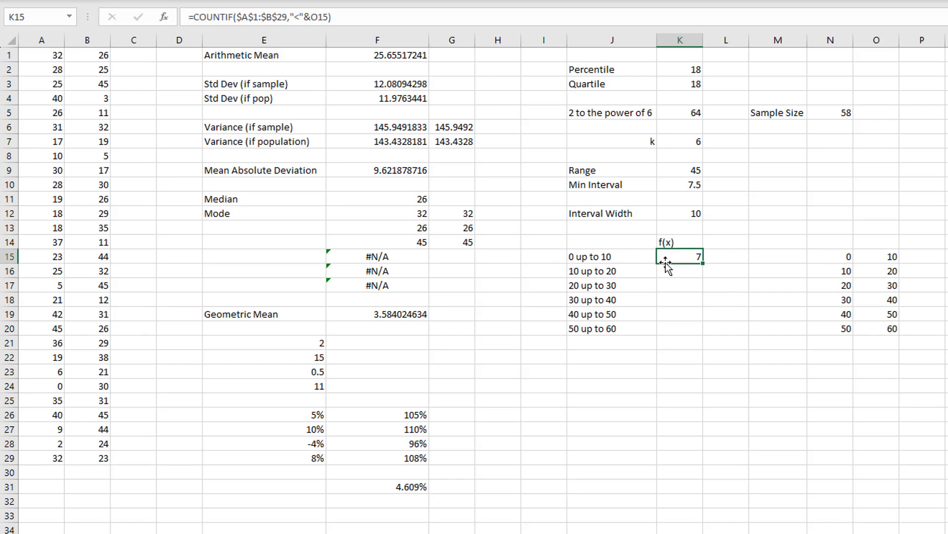
pyautogui.doubleClick(691, 256)
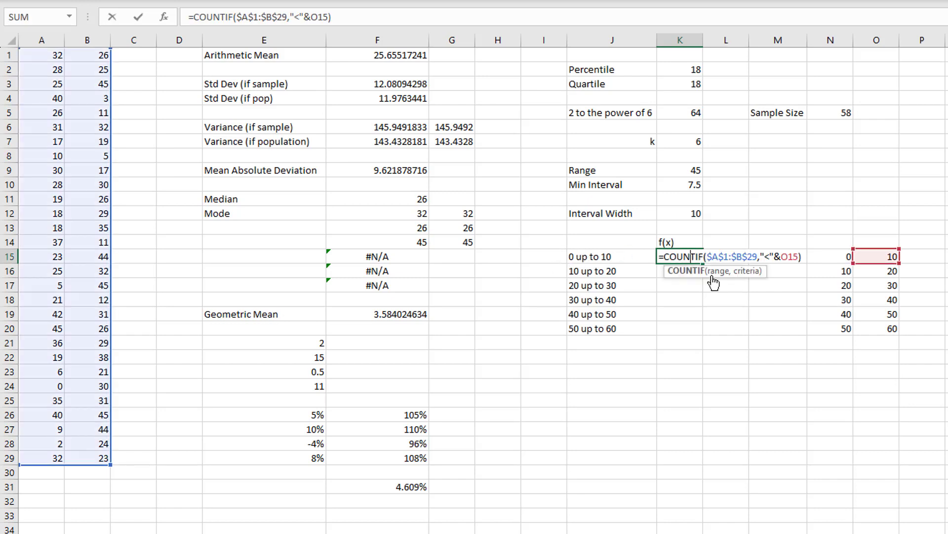
pyautogui.click(802, 256)
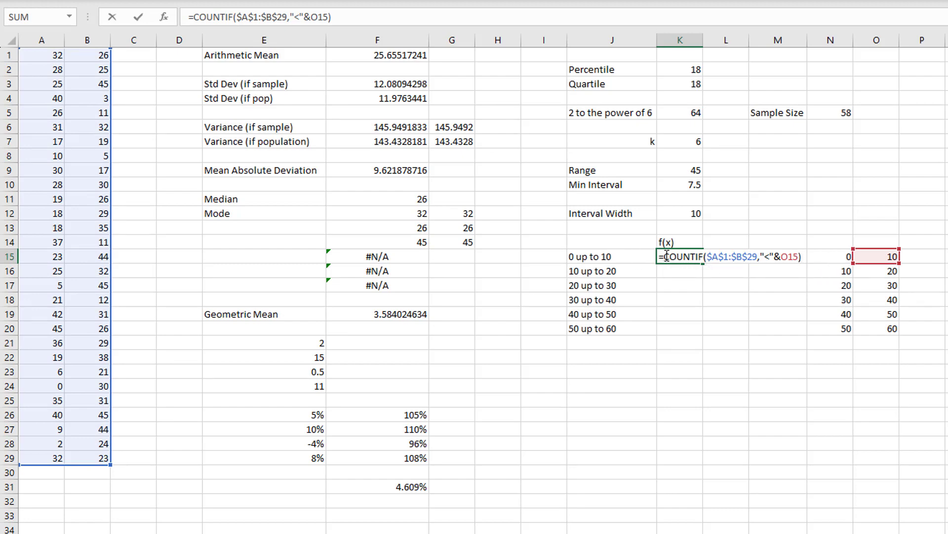
pyautogui.moveTo(666, 256); pyautogui.dragTo(806, 256)
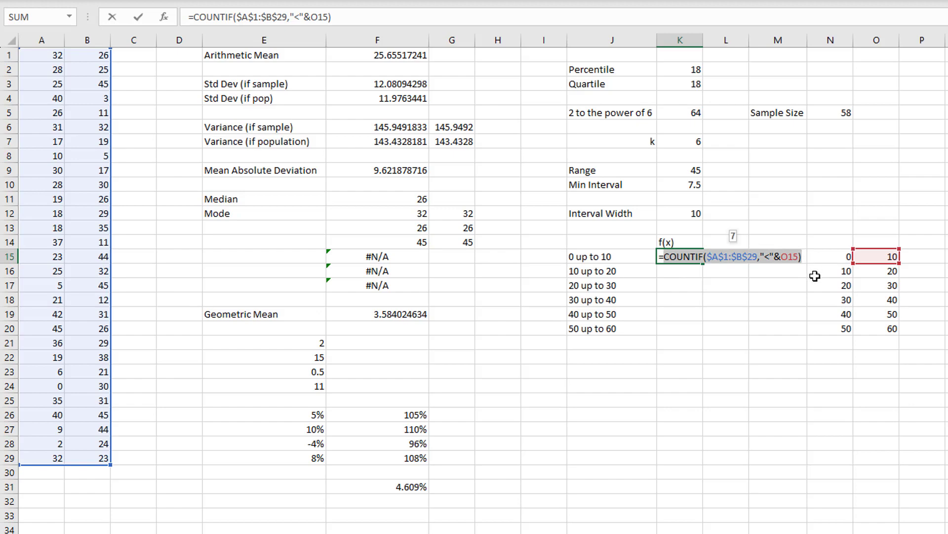
pyautogui.click(346, 18)
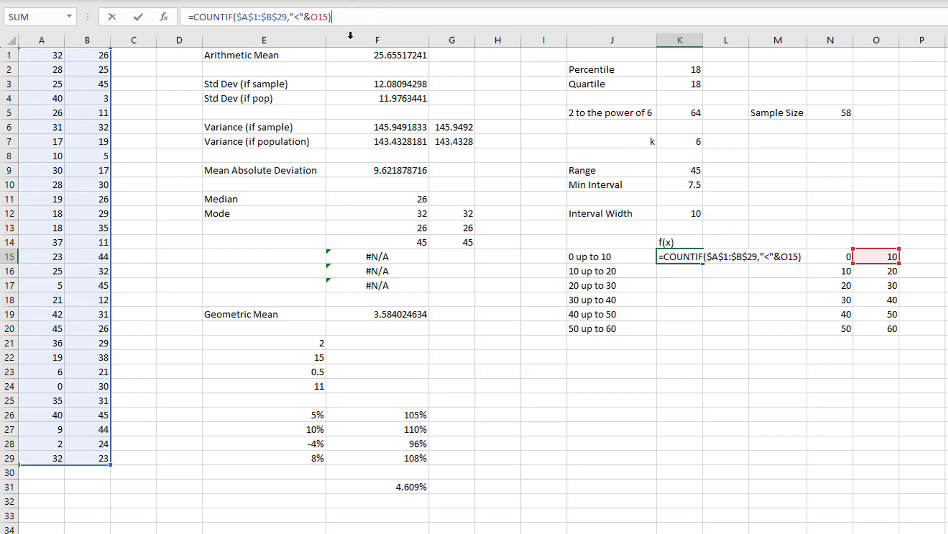
pyautogui.write('-')
pyautogui.hotkey('ctrl', 'v')
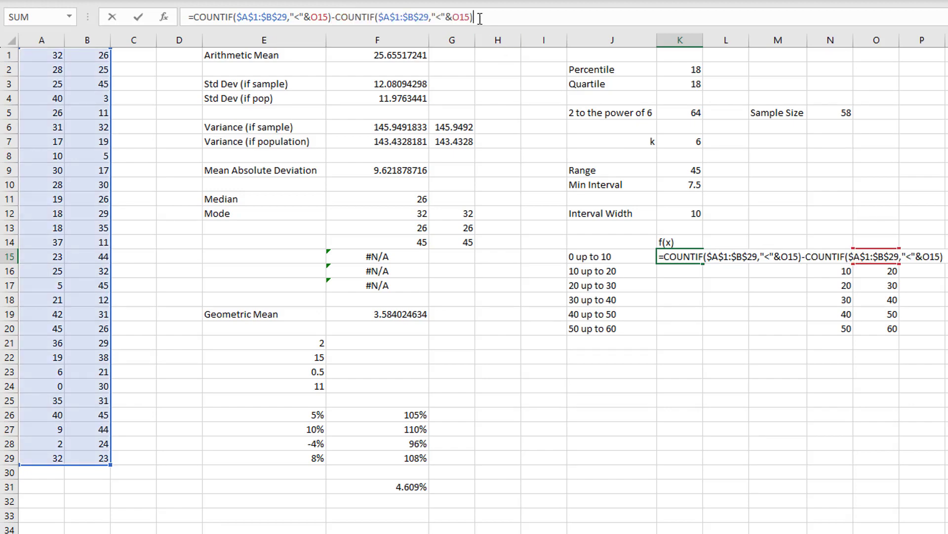
pyautogui.moveTo(197, 17); pyautogui.dragTo(478, 10)
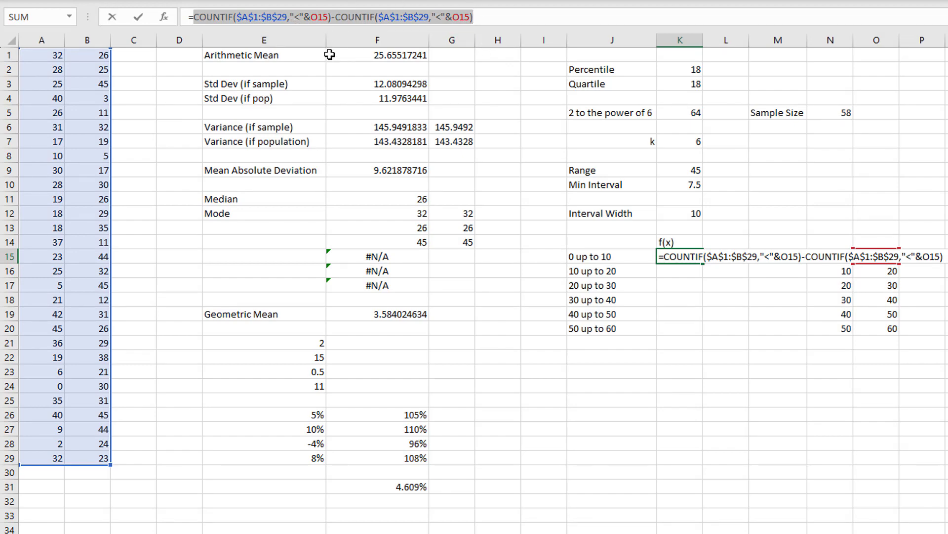
pyautogui.click(337, 19)
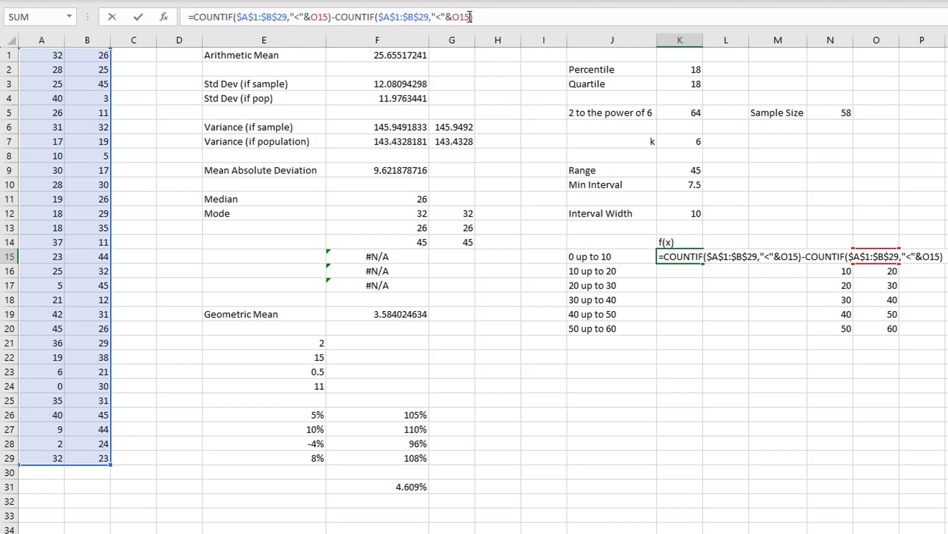
# - Change the criterion reference in the subtracted COUNTIF of K15 to the class's lower limit, N15
pyautogui.moveTo(470, 18); pyautogui.dragTo(453, 17)
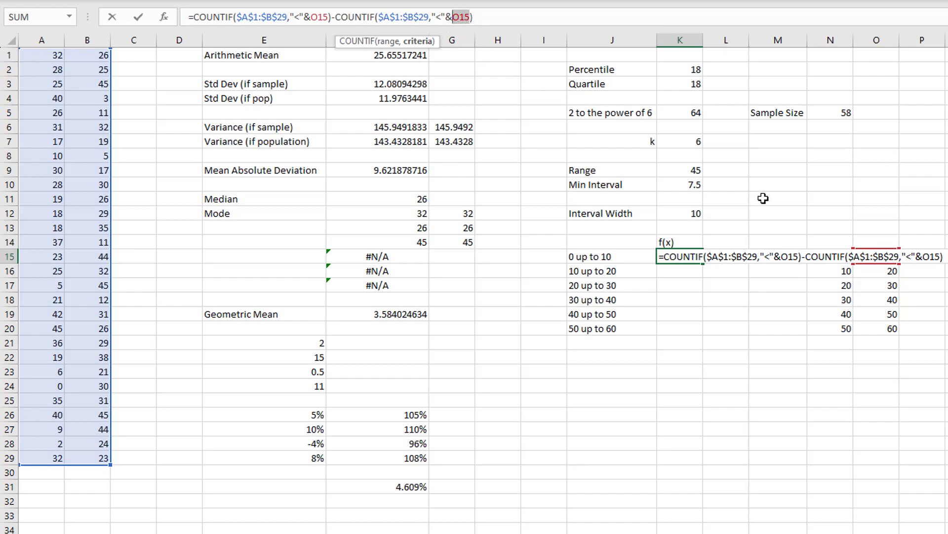
pyautogui.moveTo(883, 248); pyautogui.dragTo(838, 258)
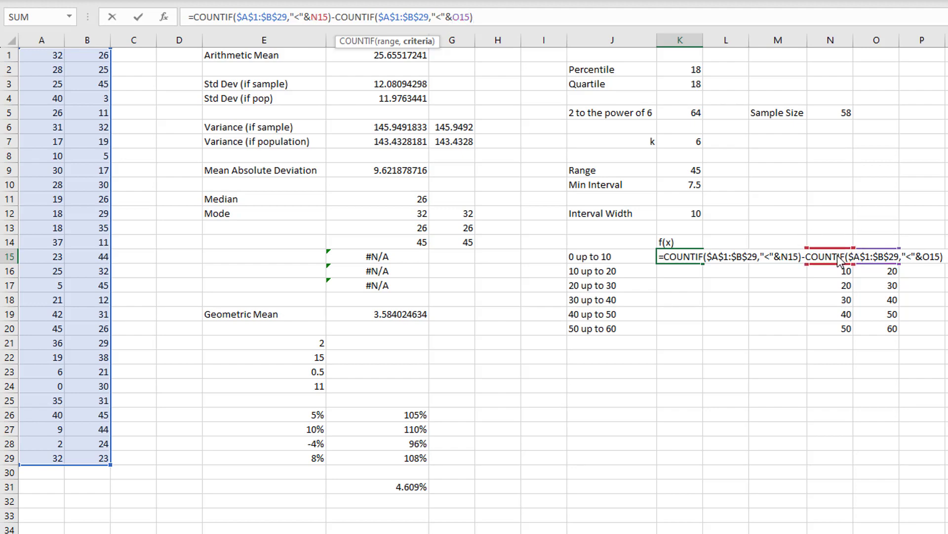
pyautogui.moveTo(838, 258); pyautogui.dragTo(884, 258)
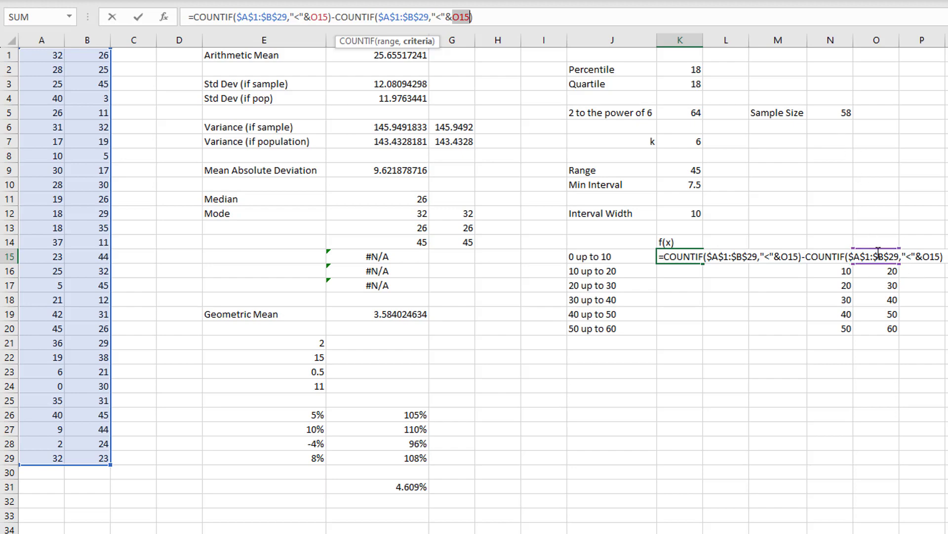
pyautogui.write('N')
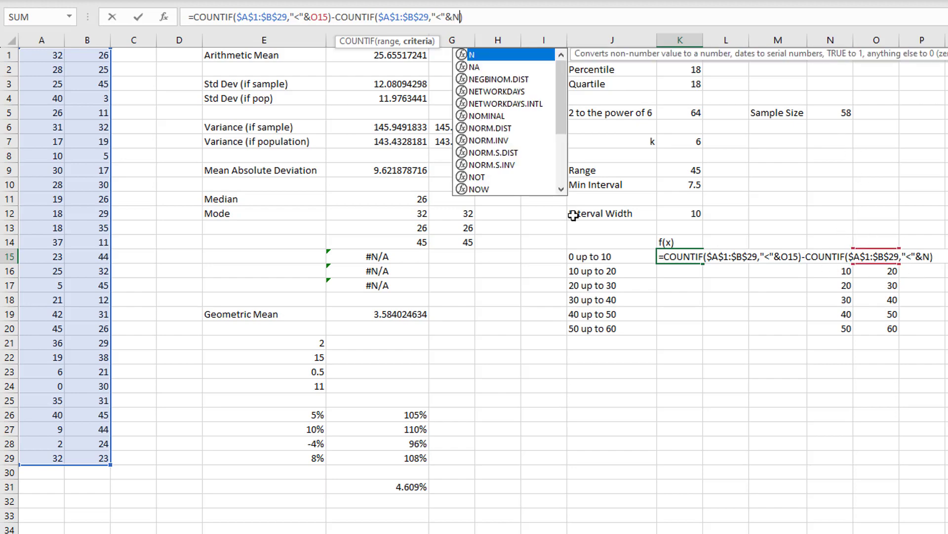
pyautogui.write('15')
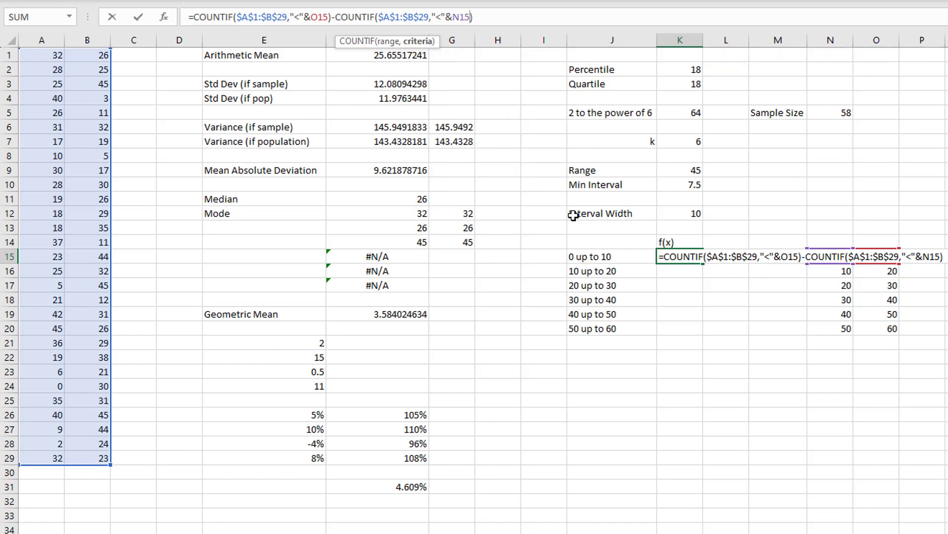
pyautogui.press('Return')
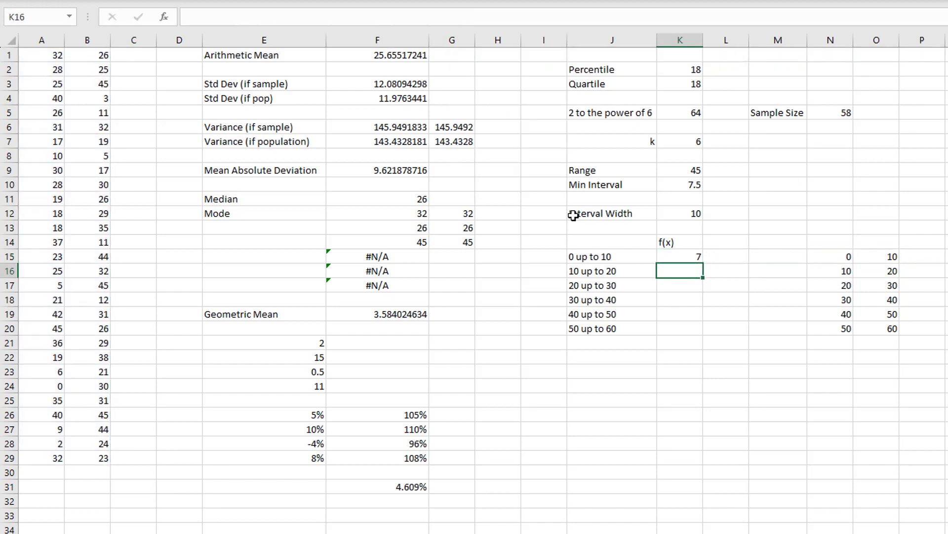
# - Review the first COUNTIF in K15 and widen column K enough to fit the whole formula
pyautogui.doubleClick(683, 253)
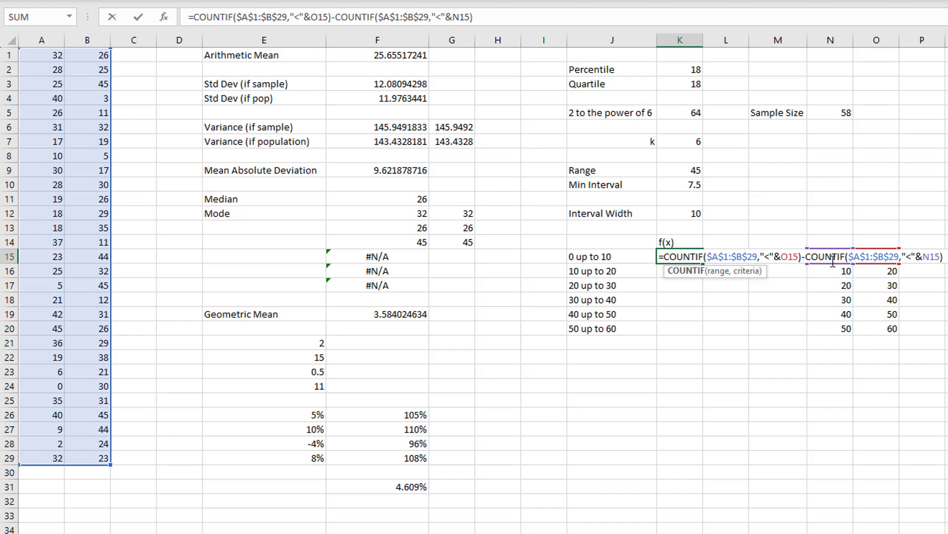
pyautogui.moveTo(665, 257); pyautogui.dragTo(801, 257)
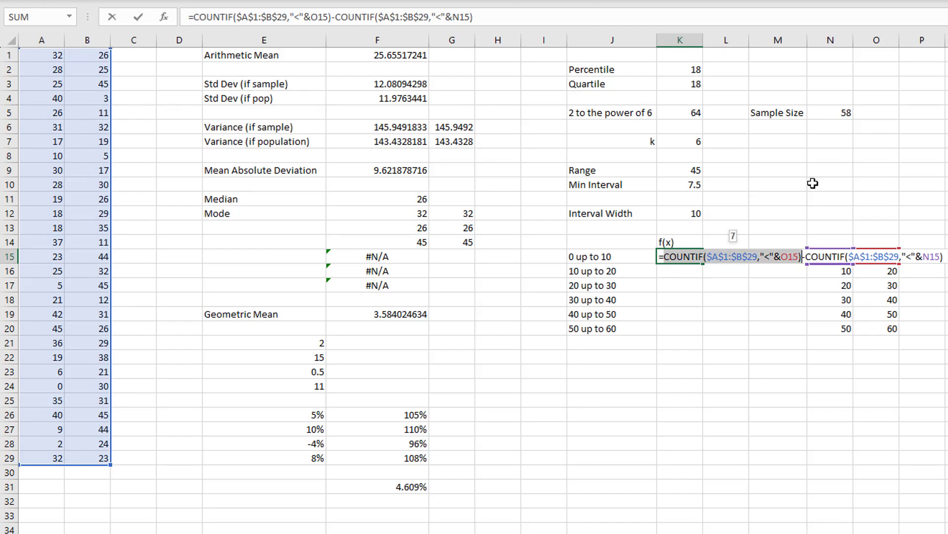
pyautogui.press('Escape')
pyautogui.moveTo(703, 40); pyautogui.dragTo(880, 56)
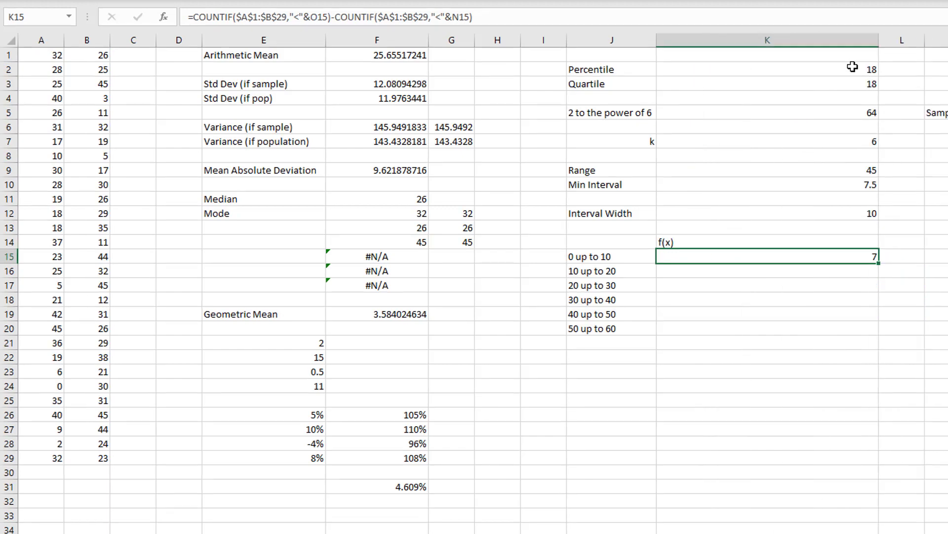
# - Review both COUNTIF parts of the K15 formula and copy it down through K20
pyautogui.doubleClick(843, 256)
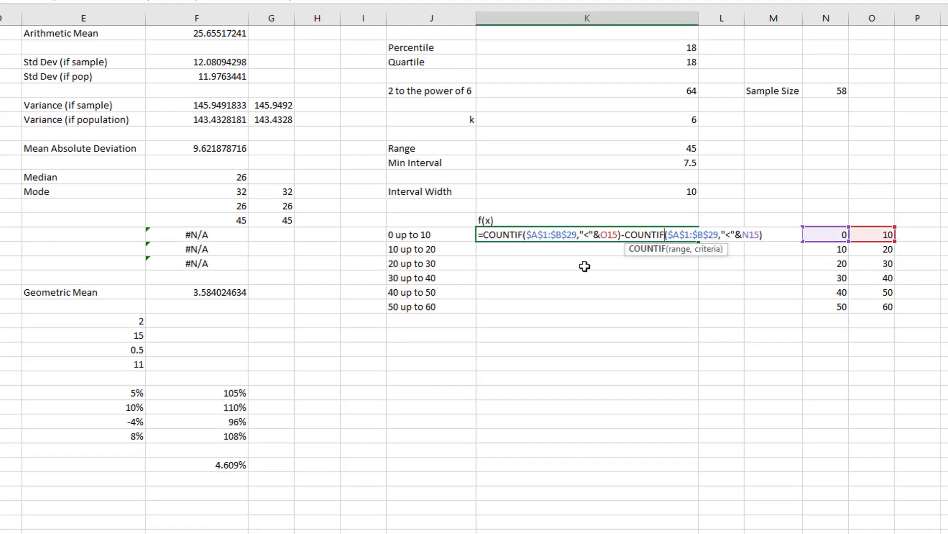
pyautogui.moveTo(487, 234); pyautogui.dragTo(767, 234)
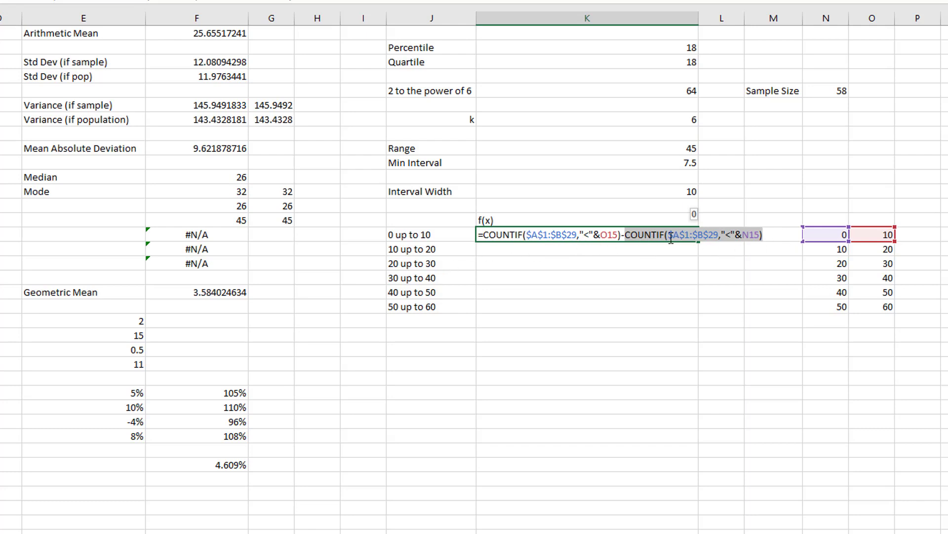
pyautogui.hotkey('ctrl', 'Return')
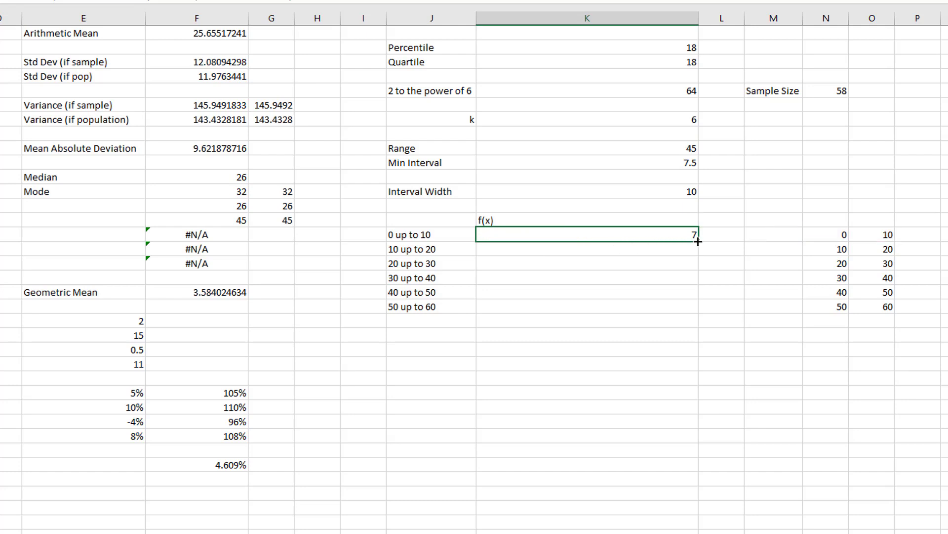
pyautogui.moveTo(698, 241); pyautogui.dragTo(697, 313)
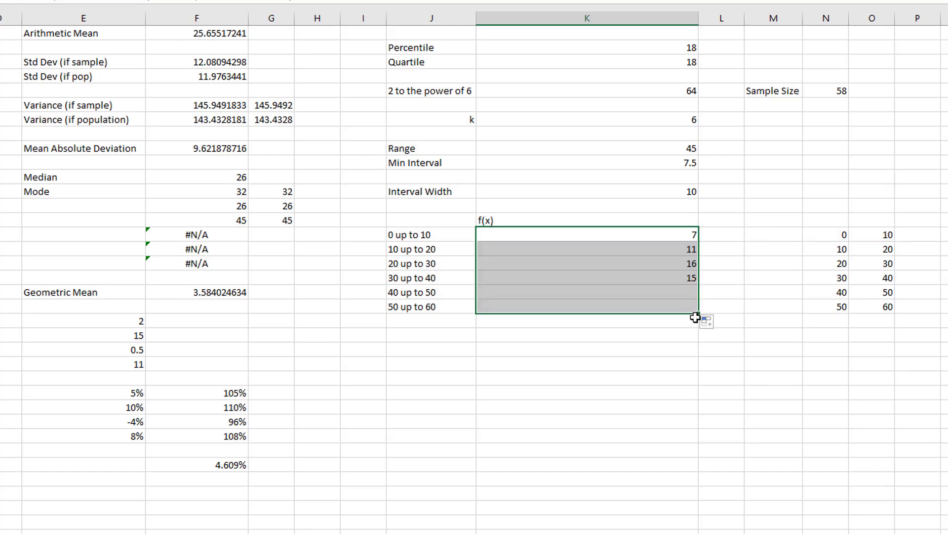
# - Examine the two COUNTIF parts of the copied formula in K16 and the last class's frequency in K20
pyautogui.doubleClick(675, 247)
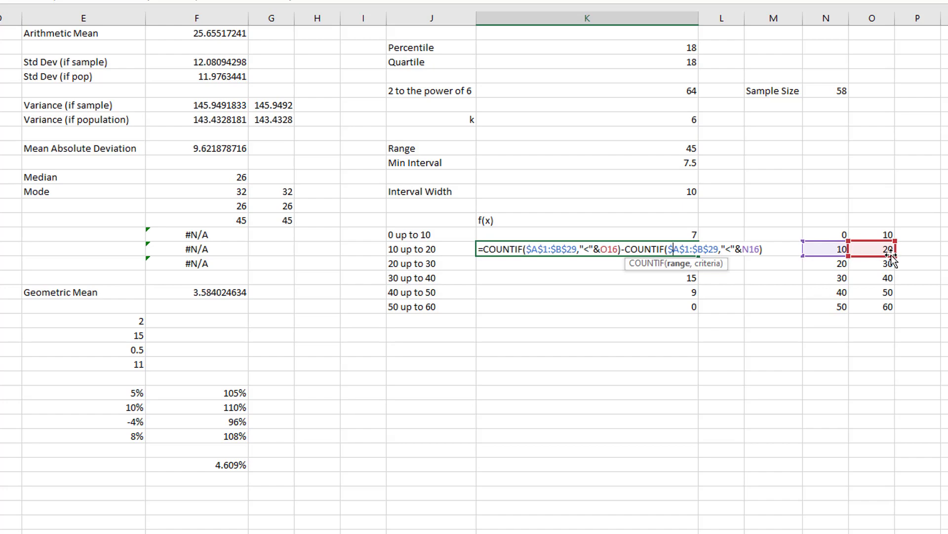
pyautogui.moveTo(479, 249); pyautogui.dragTo(764, 249)
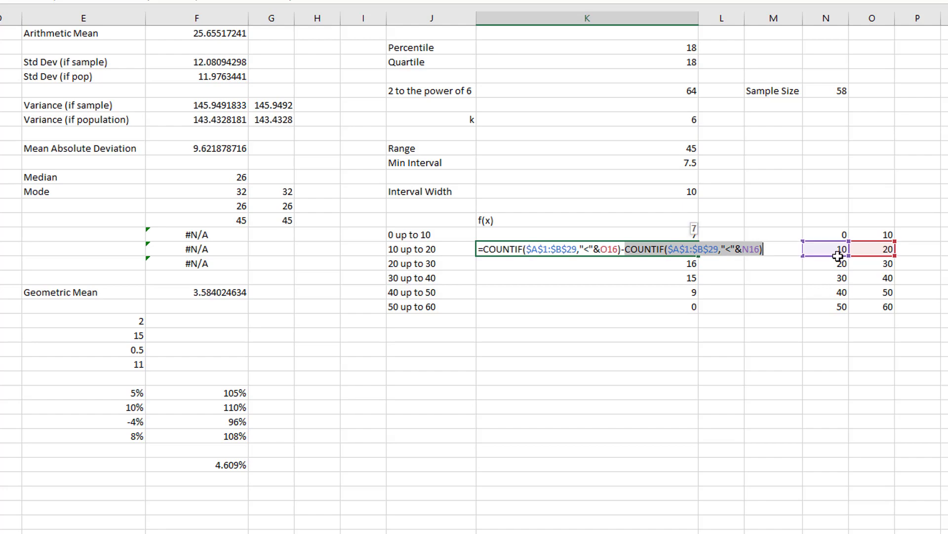
pyautogui.click(625, 250)
pyautogui.press('Escape')
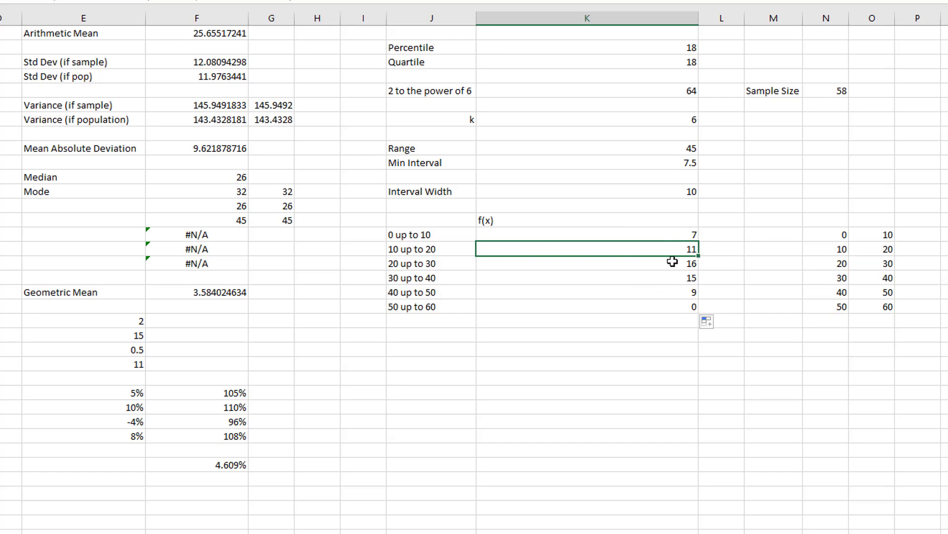
pyautogui.click(508, 310)
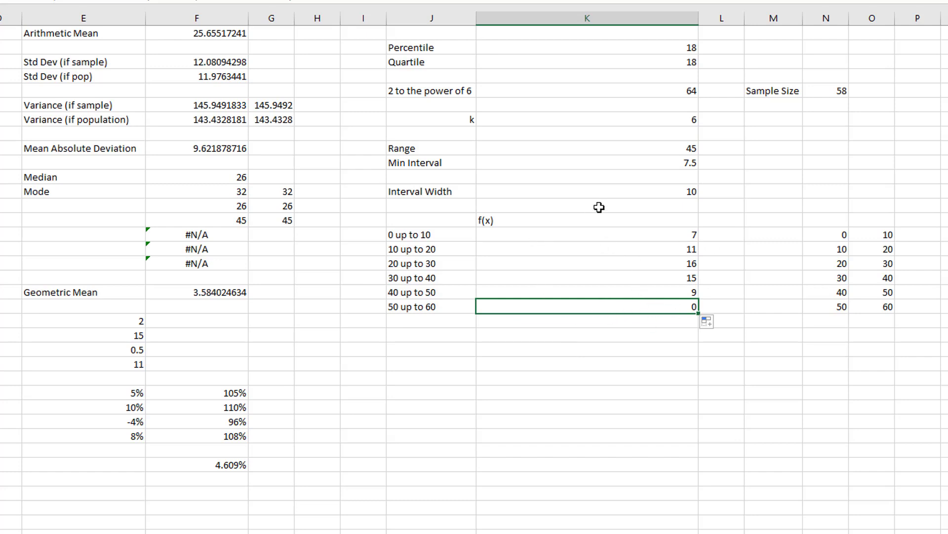
# - Try an interval width of 8 in K12 and check the class limits in N15:O20 and frequencies in K15:K20
pyautogui.click(666, 194)
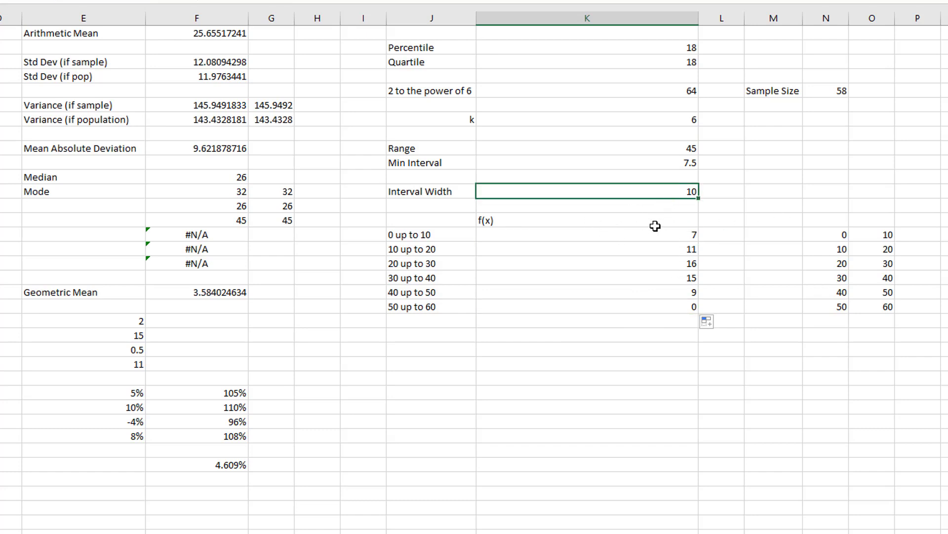
pyautogui.write('8')
pyautogui.press('Return')
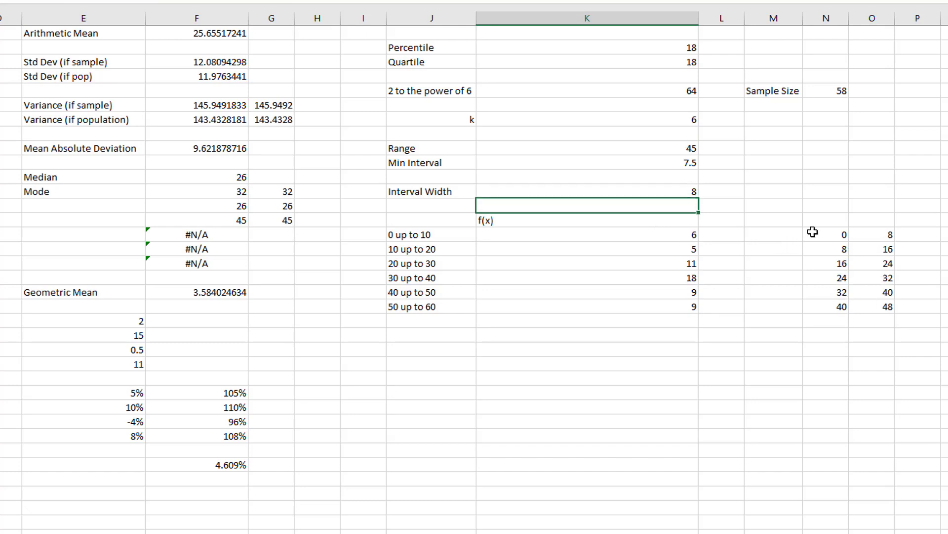
pyautogui.moveTo(813, 233); pyautogui.dragTo(864, 305)
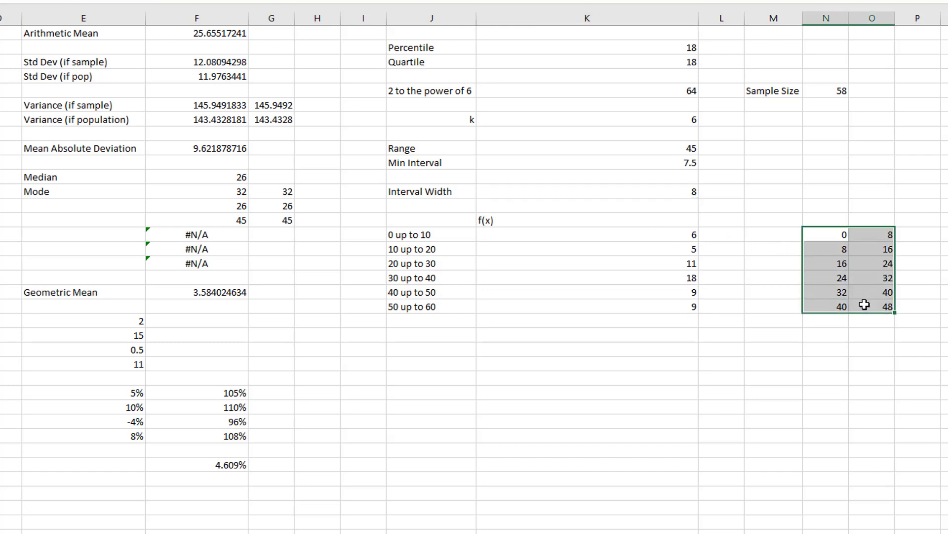
pyautogui.click(635, 235)
pyautogui.moveTo(636, 235); pyautogui.dragTo(641, 309)
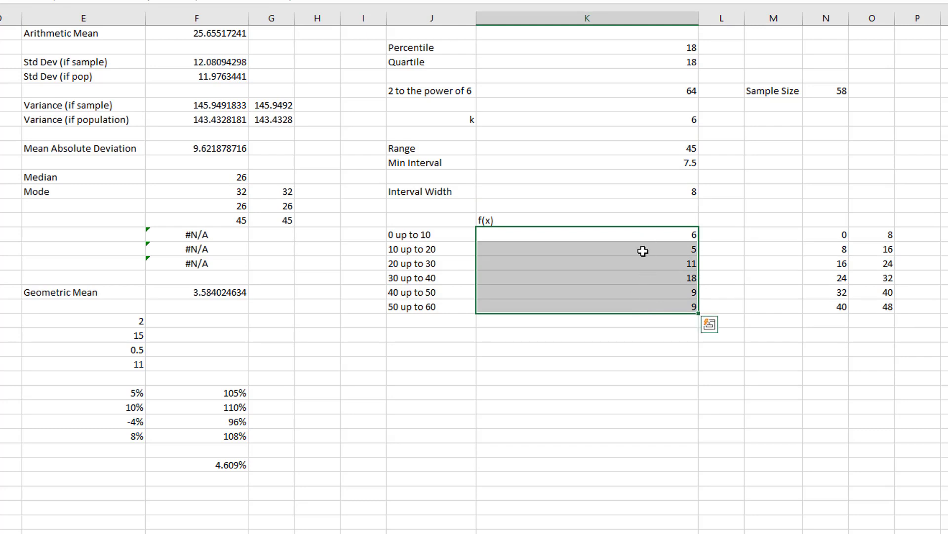
# - Enter the label Total in J22 and sum the class frequencies in K22 with =SUM(K15:K20)
pyautogui.click(443, 334)
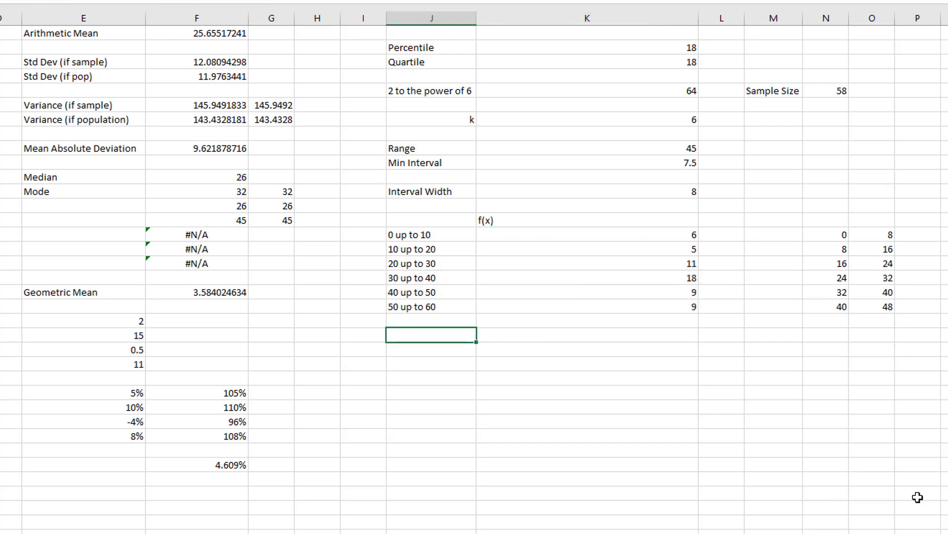
pyautogui.write('Total')
pyautogui.press('Tab')
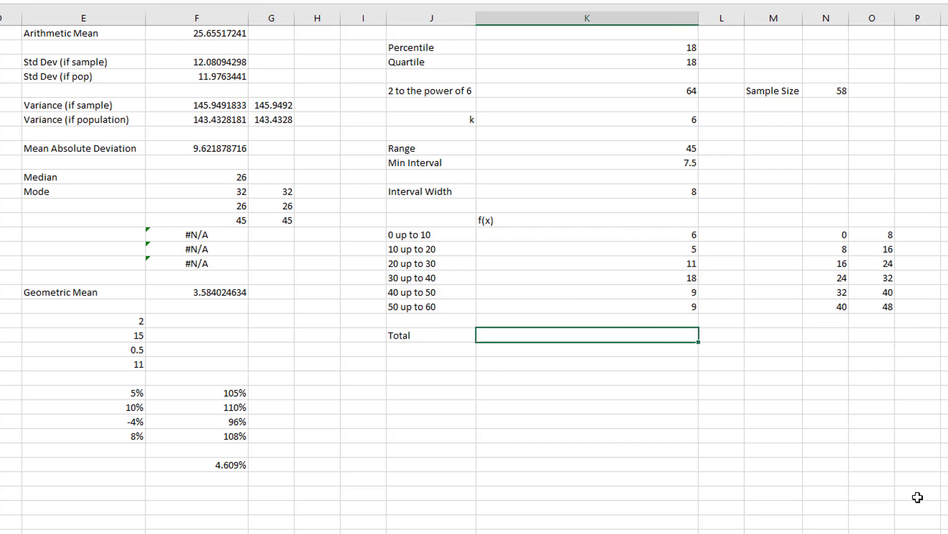
pyautogui.write('=sum(')
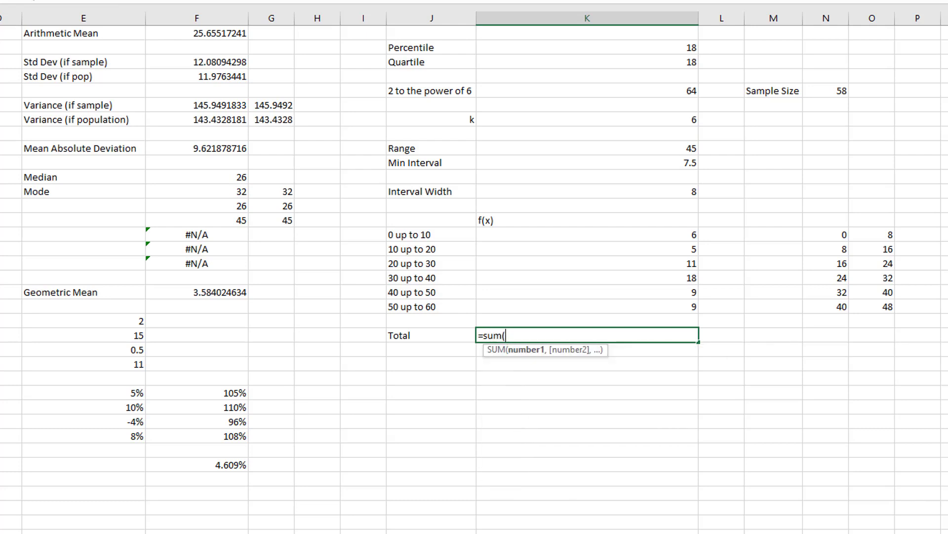
pyautogui.moveTo(655, 236); pyautogui.dragTo(650, 305)
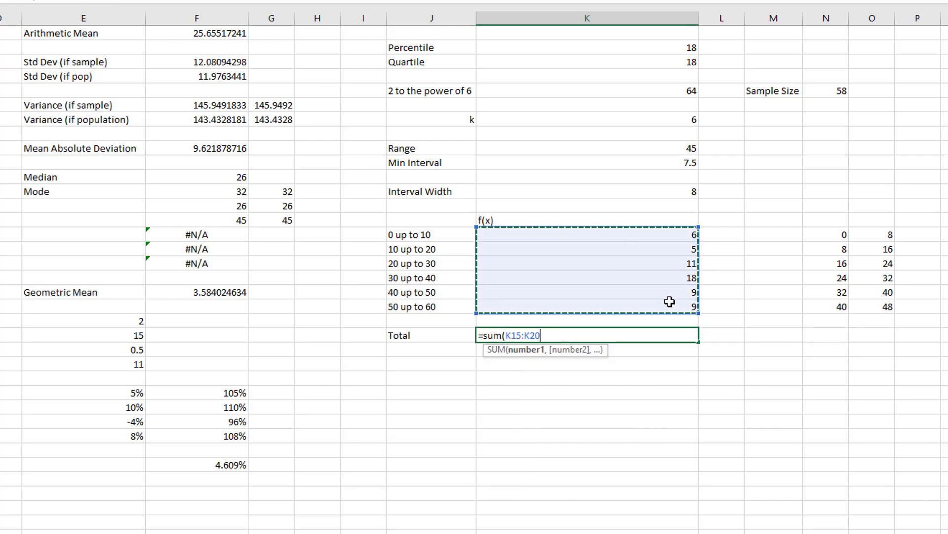
pyautogui.write(')')
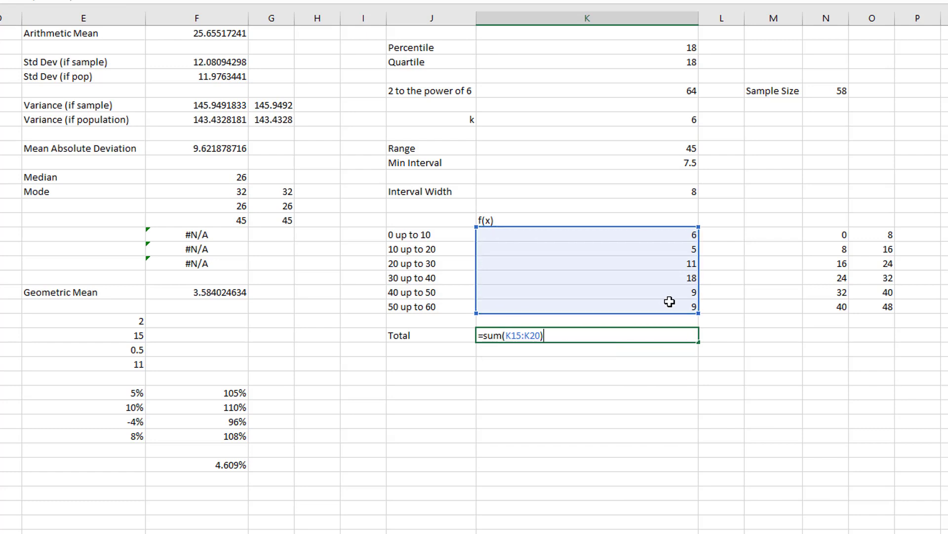
pyautogui.press('Return')
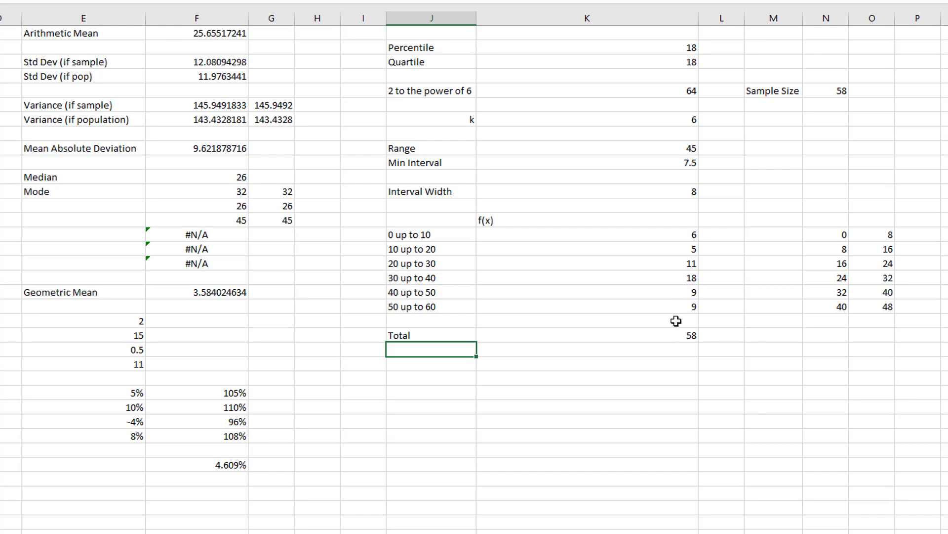
# - Try an interval width of 7 in K12 and check the frequency total in K22
pyautogui.click(682, 192)
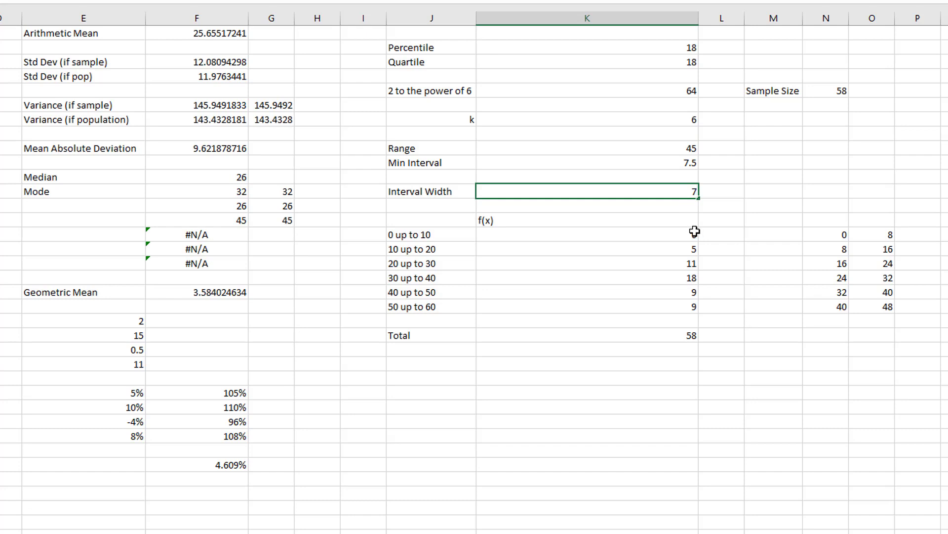
pyautogui.press('Return')
pyautogui.click(684, 335)
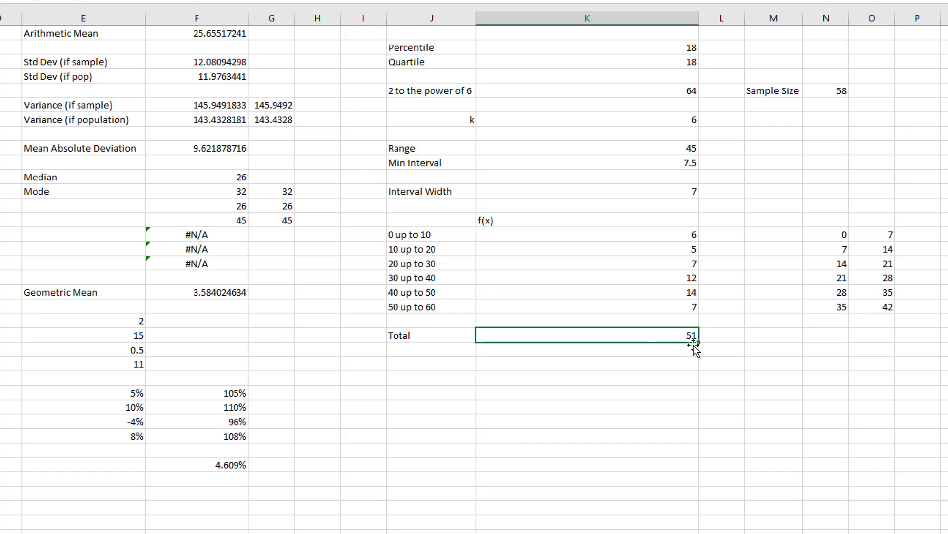
pyautogui.write('7.5')
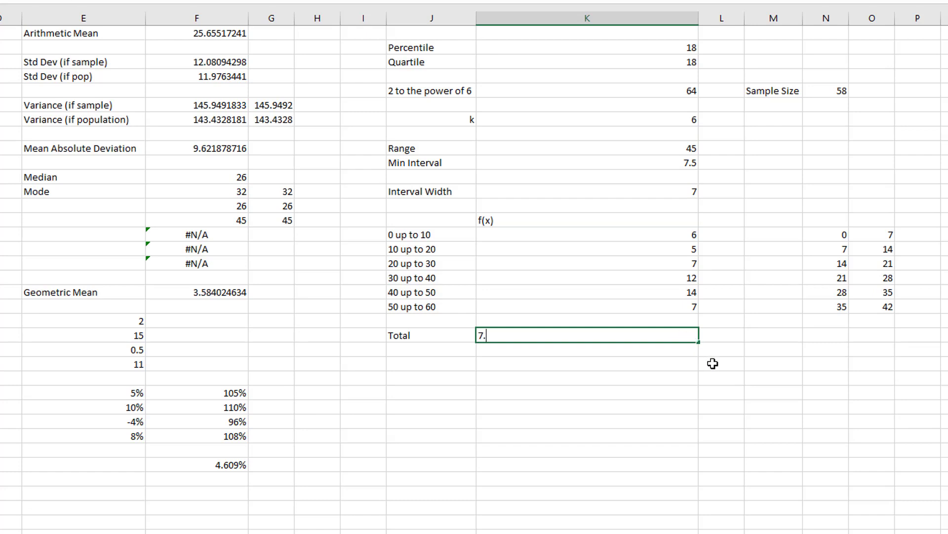
pyautogui.press('Return')
pyautogui.hotkey('ctrl', 'z')
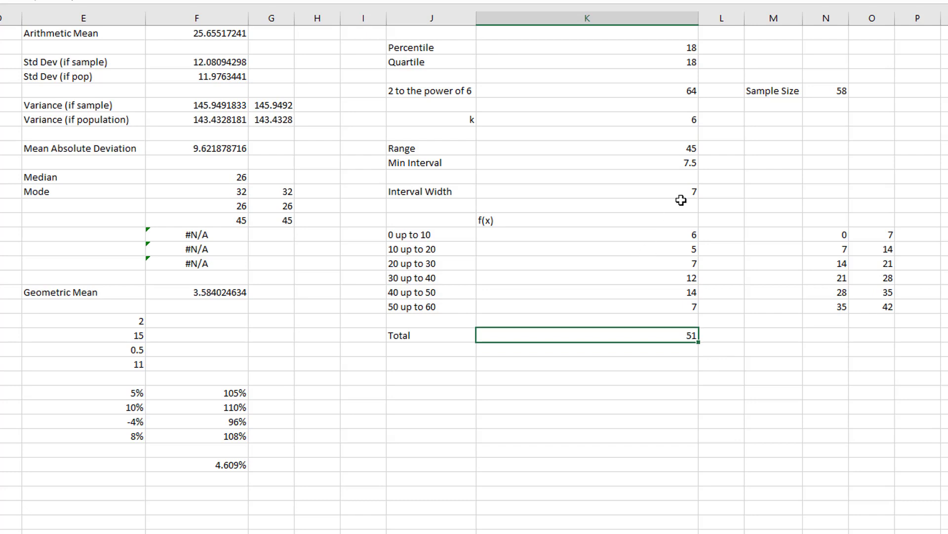
# - Try an interval width of 7.5 in K12 and check the frequency total in K22
pyautogui.click(685, 188)
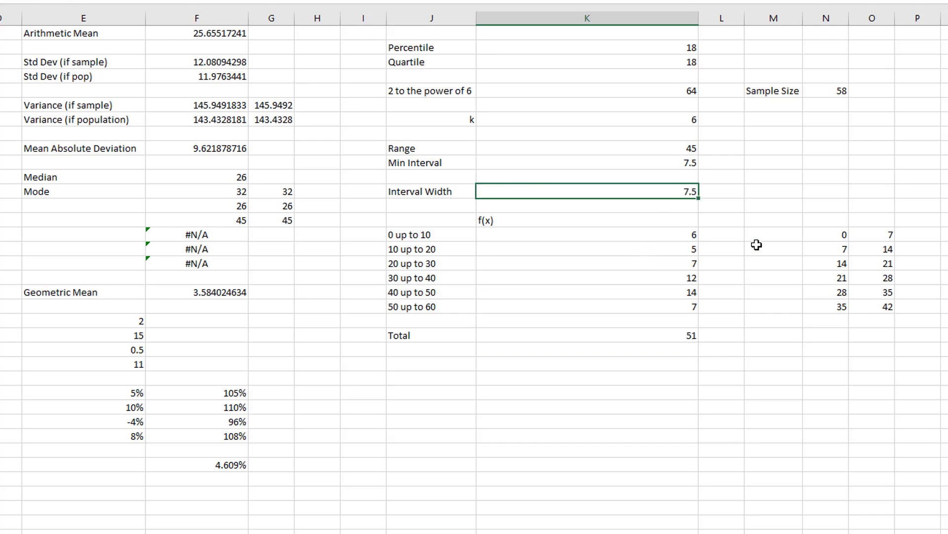
pyautogui.press('Return')
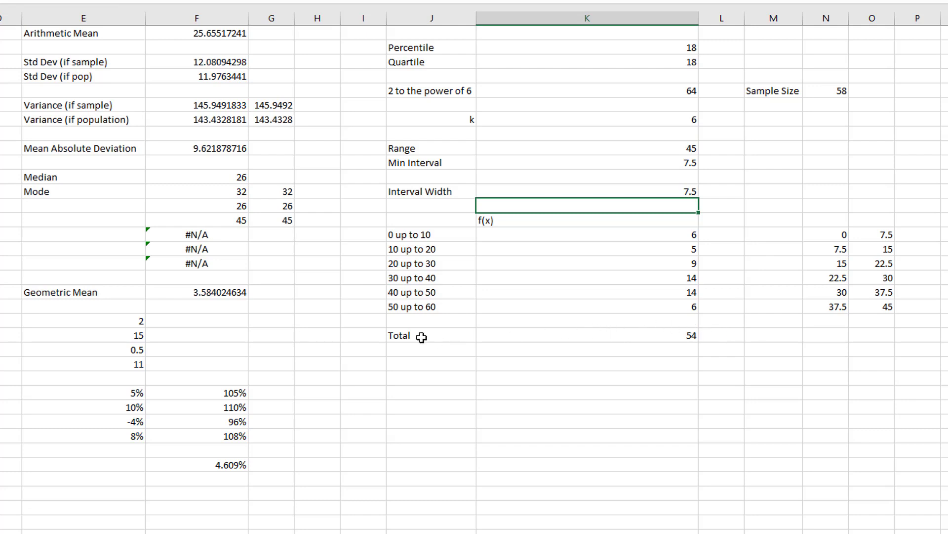
pyautogui.click(659, 335)
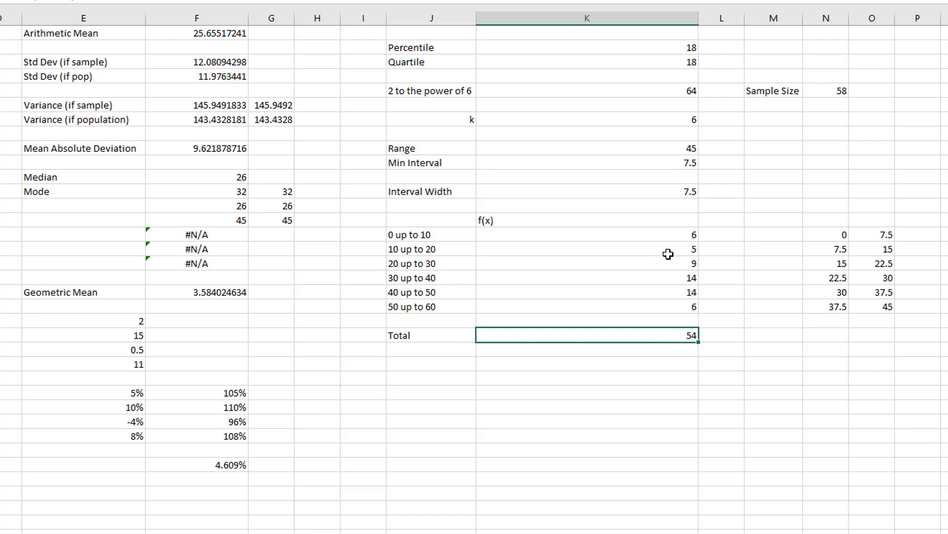
# - Try an interval width of 7.6 in K12
pyautogui.click(680, 190)
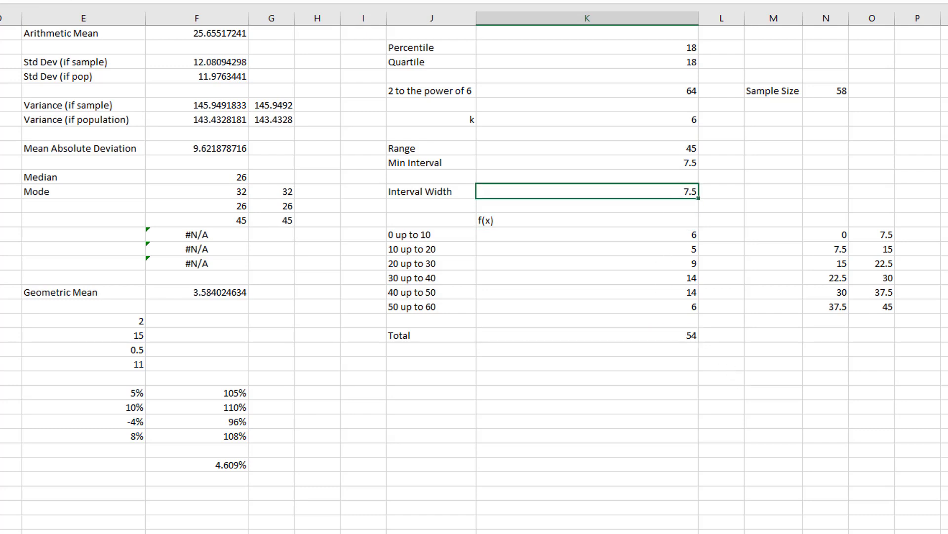
pyautogui.write('7.6')
pyautogui.press('Return')
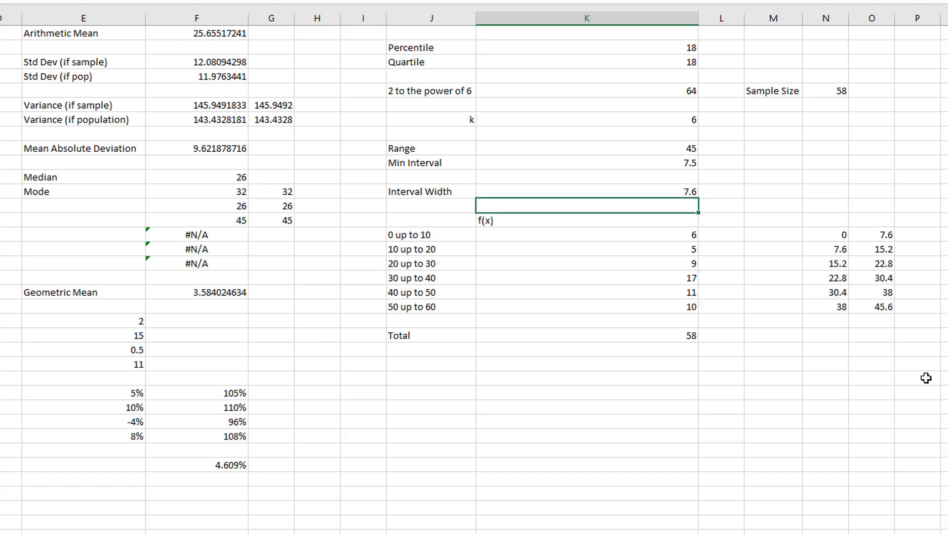
# - Set the interval width in K12 to 10 and compare the class labels in J15:J20 with the limits in N15:O20
pyautogui.click(674, 191)
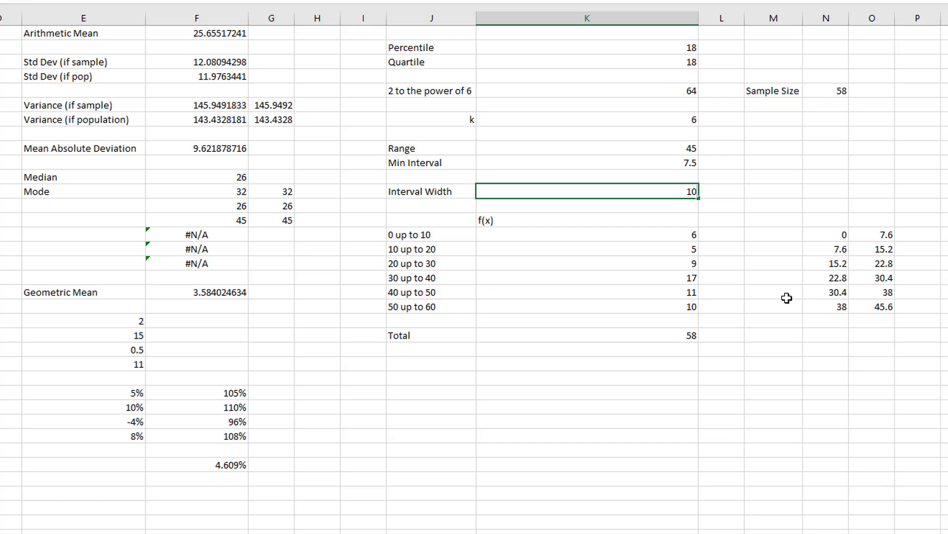
pyautogui.press('Return')
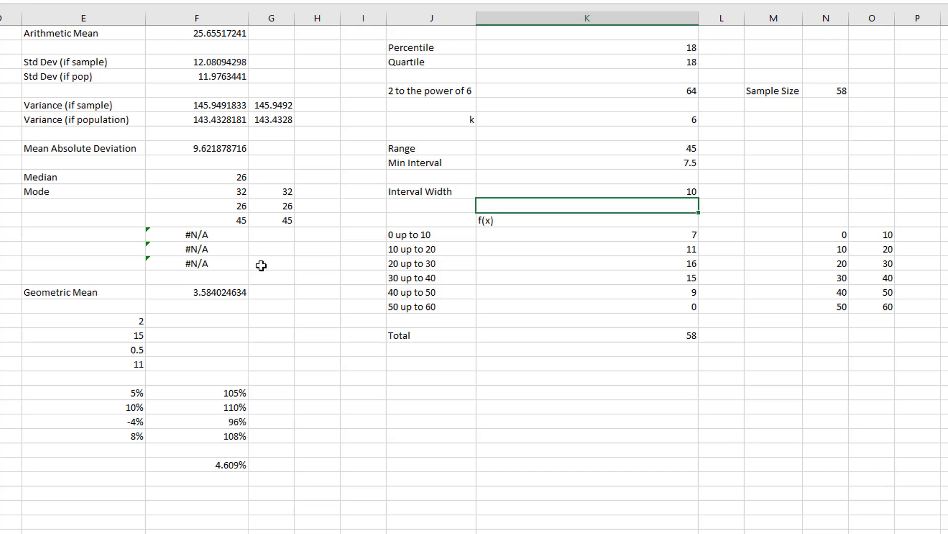
pyautogui.moveTo(404, 233); pyautogui.dragTo(426, 308)
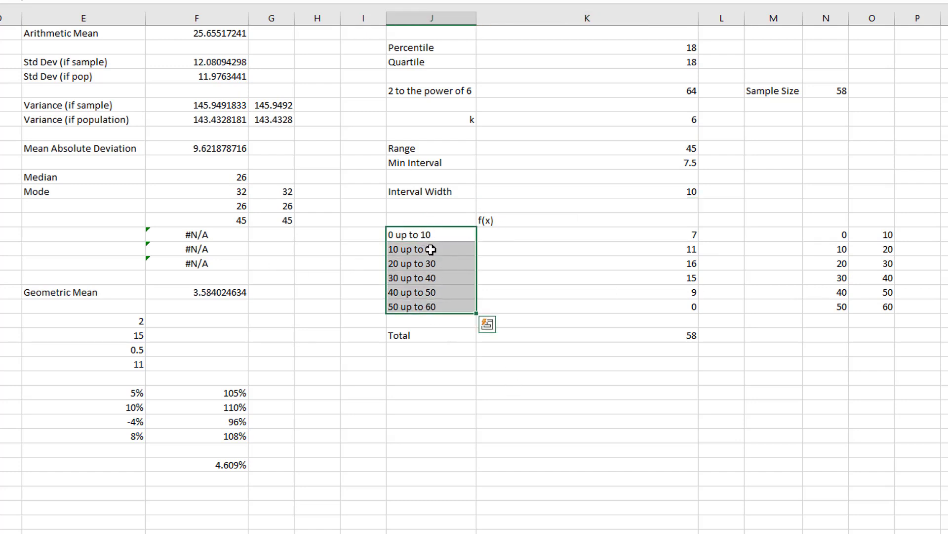
pyautogui.moveTo(840, 236); pyautogui.dragTo(873, 304)
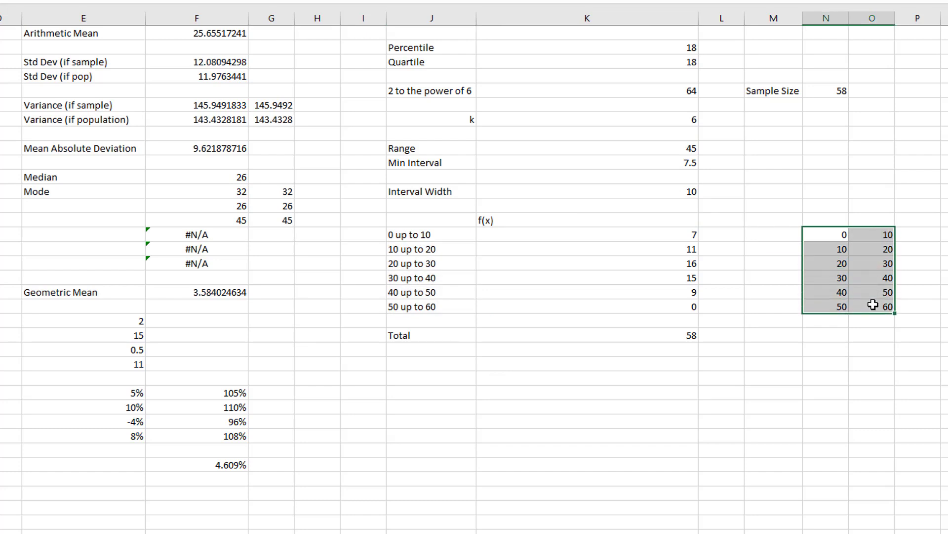
pyautogui.click(450, 234)
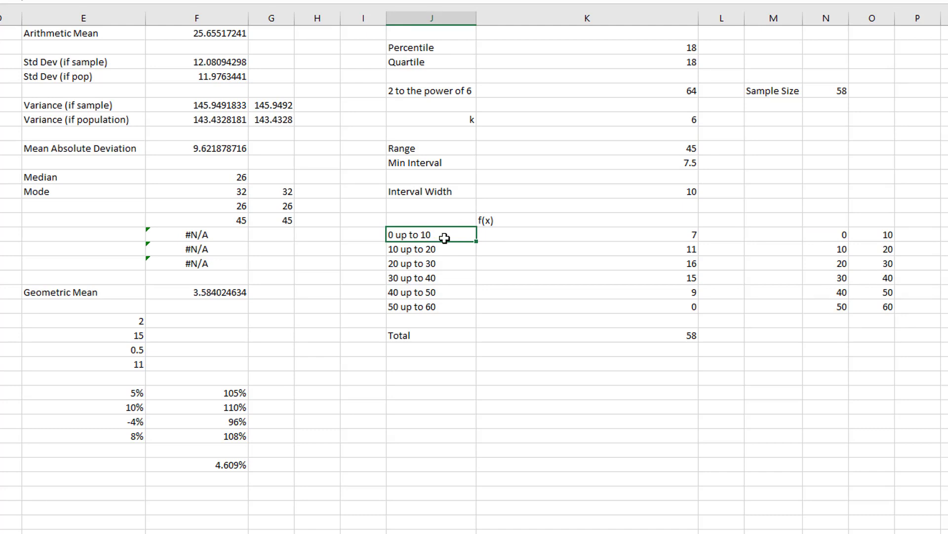
# - Build the first class label in J15 with the formula =N15&" up to "&O15
pyautogui.write('=')
pyautogui.click(835, 236)
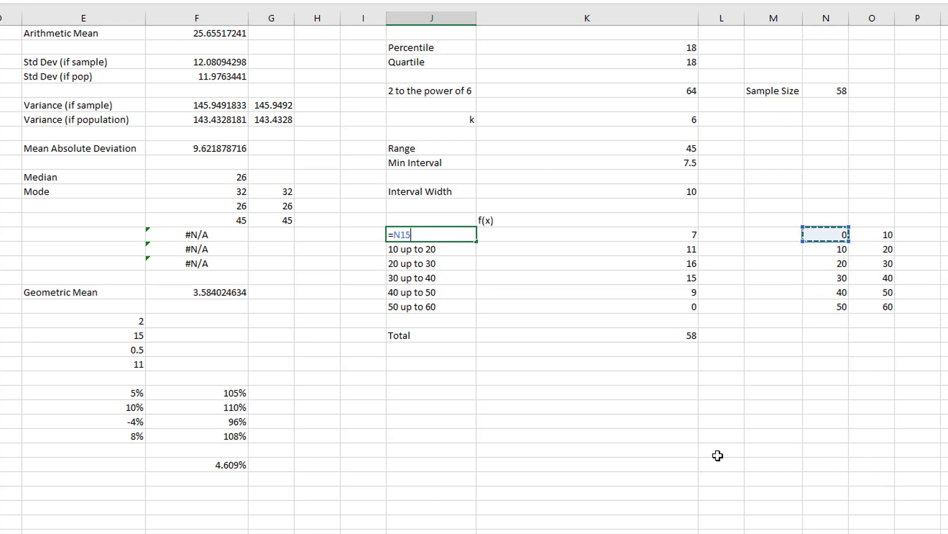
pyautogui.write('&" up to "&')
pyautogui.click(893, 236)
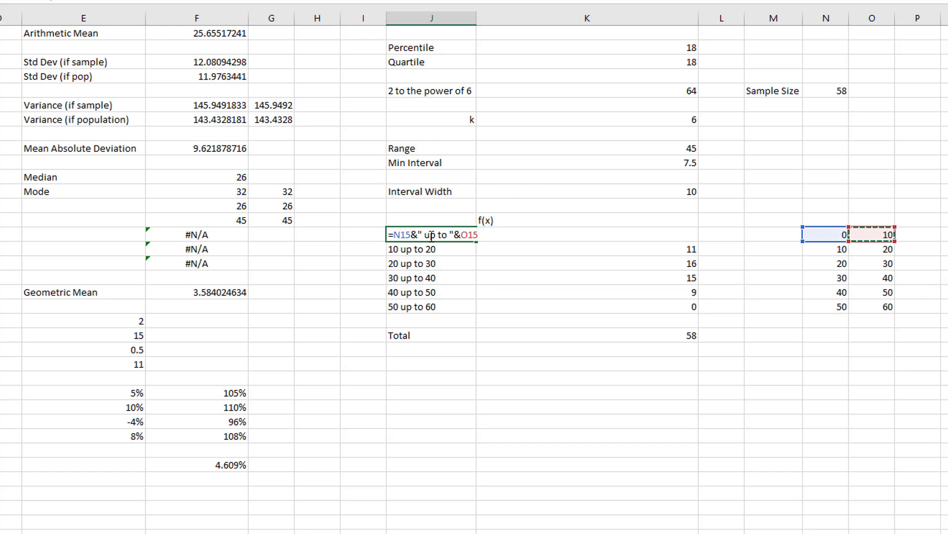
pyautogui.moveTo(394, 235); pyautogui.dragTo(411, 235)
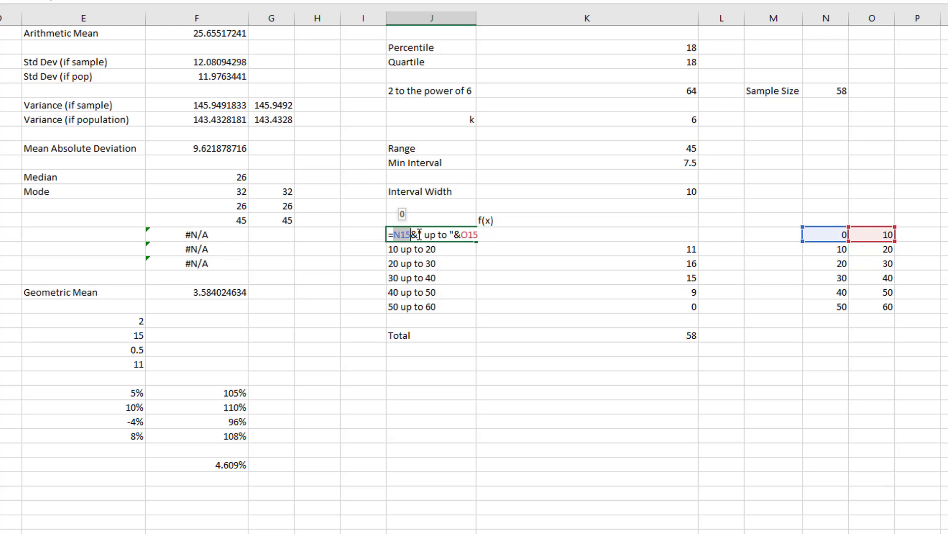
pyautogui.moveTo(418, 234); pyautogui.dragTo(456, 235)
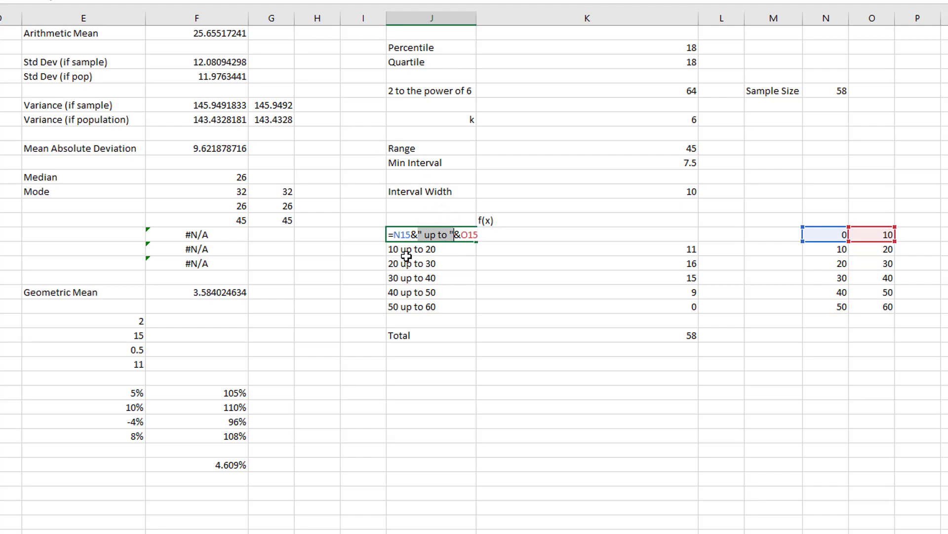
pyautogui.moveTo(395, 236); pyautogui.dragTo(478, 235)
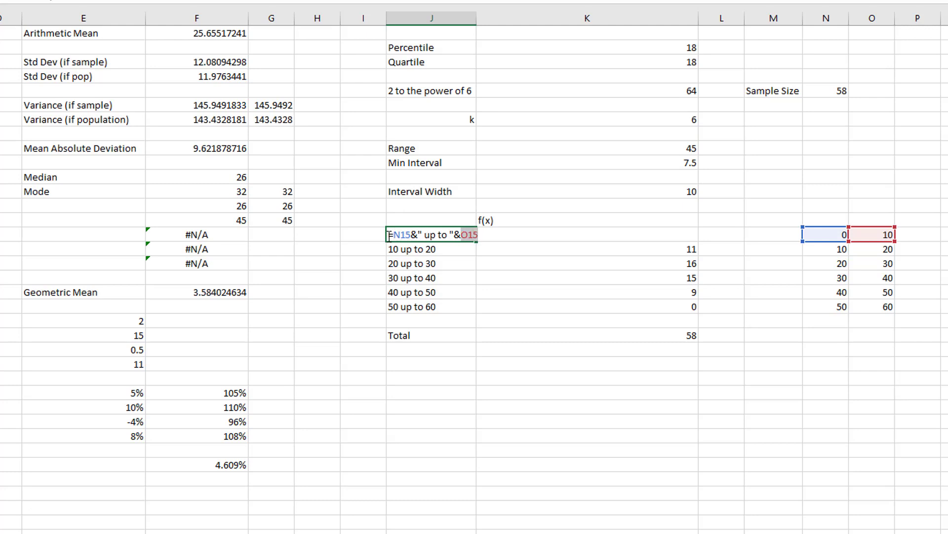
pyautogui.moveTo(395, 234); pyautogui.dragTo(411, 235)
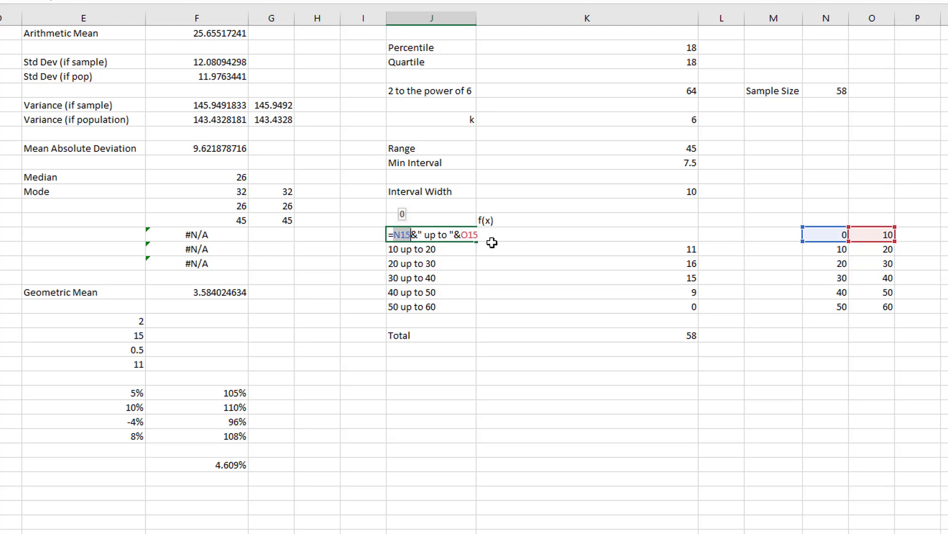
pyautogui.moveTo(412, 234); pyautogui.dragTo(453, 234)
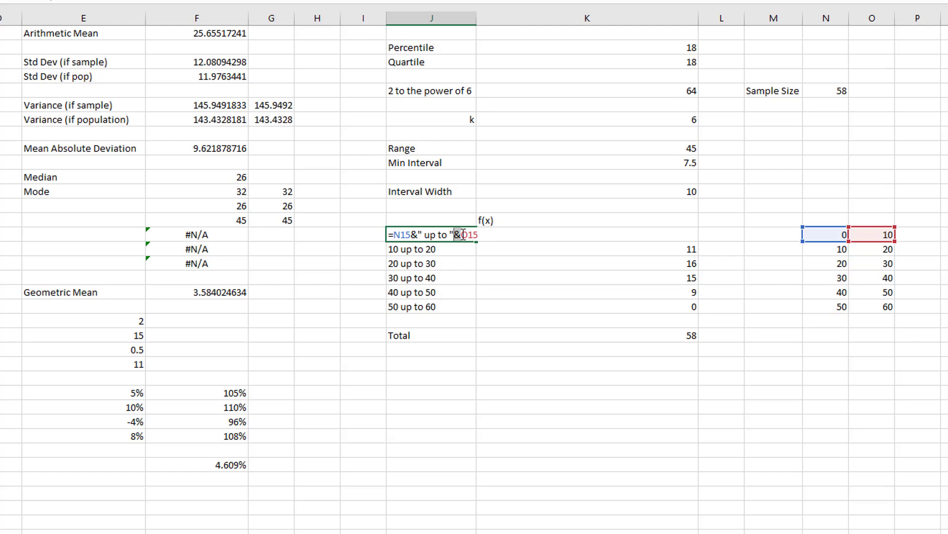
pyautogui.moveTo(462, 234); pyautogui.dragTo(480, 234)
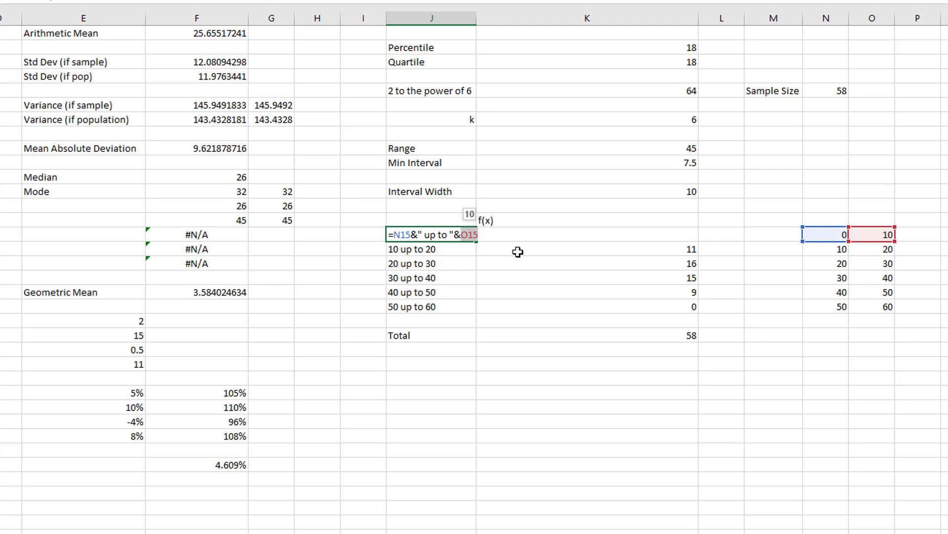
pyautogui.press('Return')
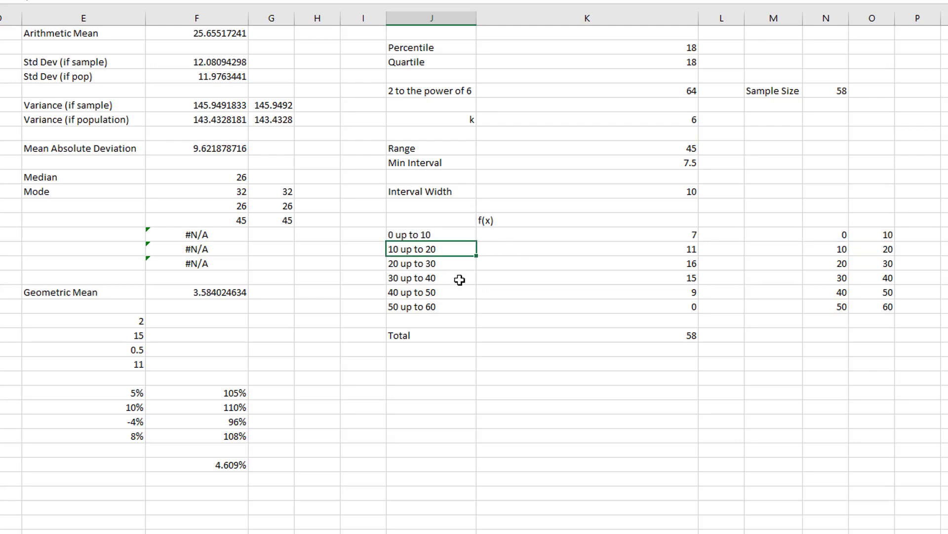
# - Clear the class labels in J16:J20 and fill the J15 label formula down through J20
pyautogui.moveTo(447, 248); pyautogui.dragTo(444, 307)
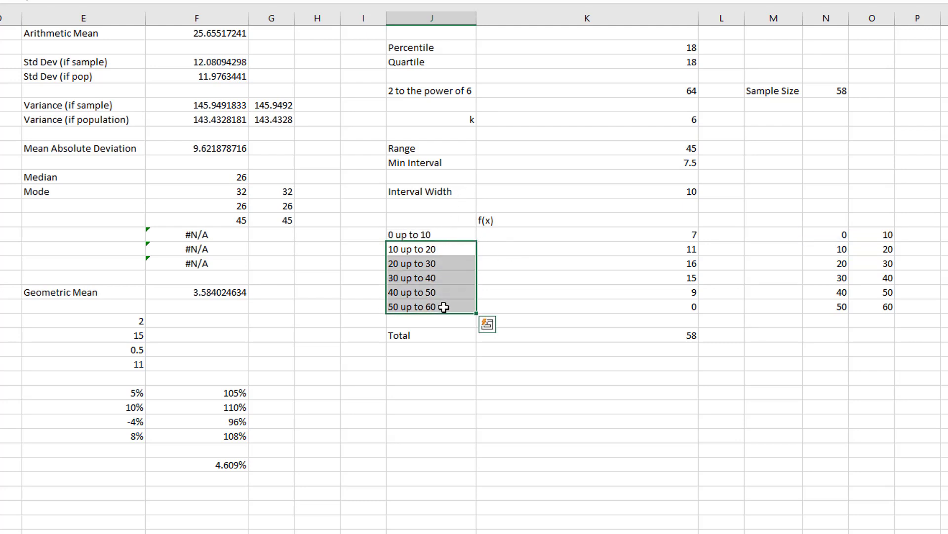
pyautogui.press('Delete')
pyautogui.click(466, 233)
pyautogui.moveTo(476, 242); pyautogui.dragTo(473, 314)
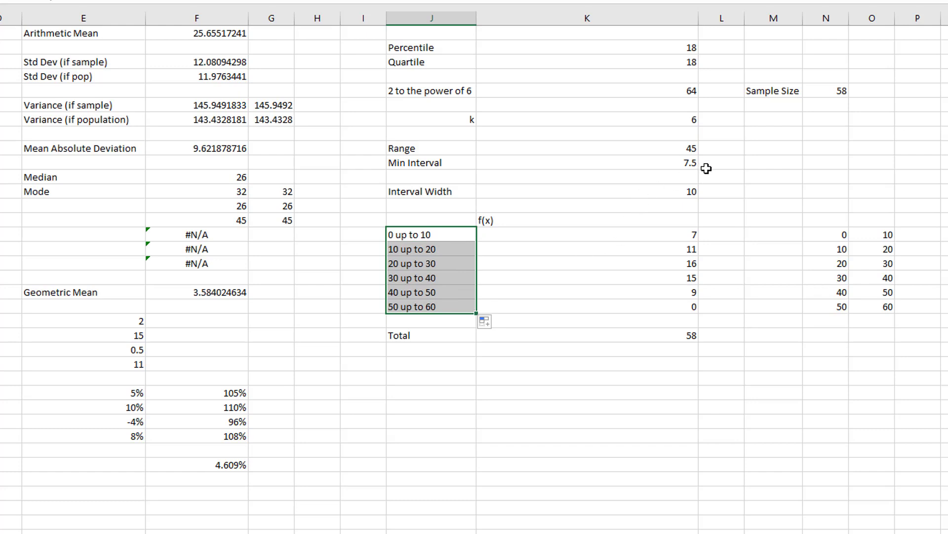
# - Set the interval width in K12 to 9 and check the class labels and frequencies in J14:K20
pyautogui.click(670, 195)
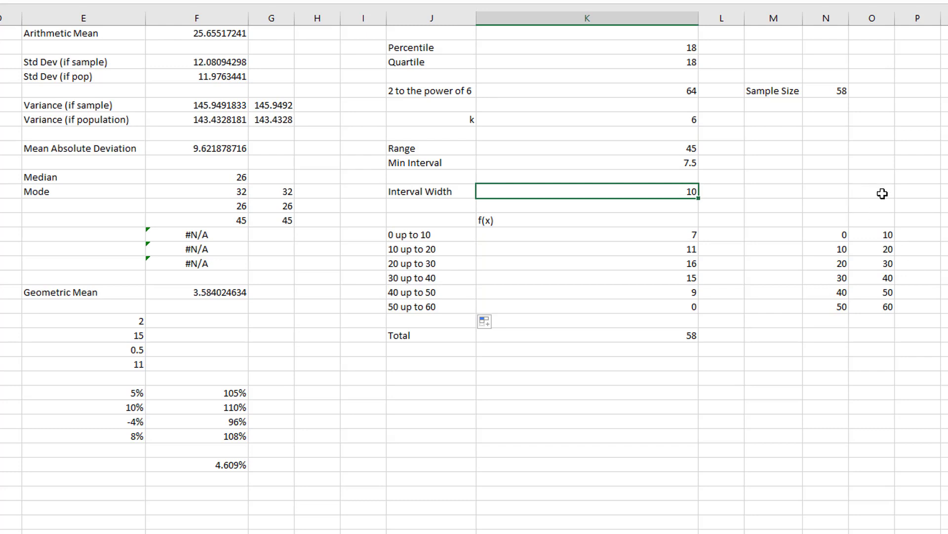
pyautogui.write('9')
pyautogui.press('Return')
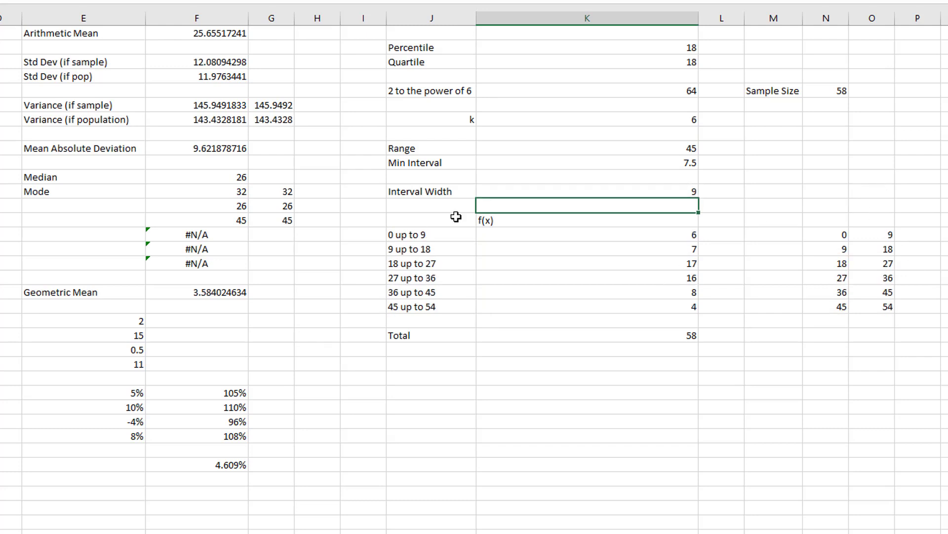
pyautogui.moveTo(423, 237); pyautogui.dragTo(435, 308)
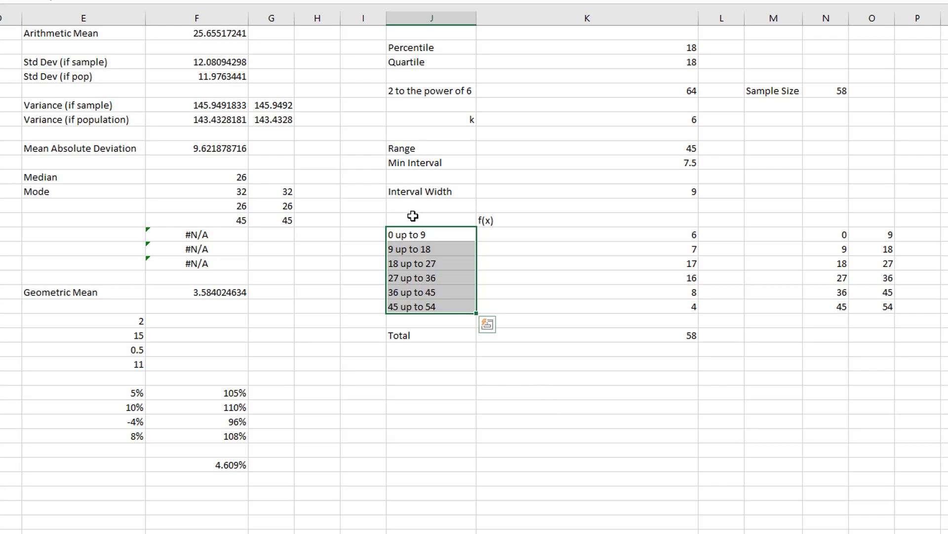
pyautogui.moveTo(416, 219); pyautogui.dragTo(519, 302)
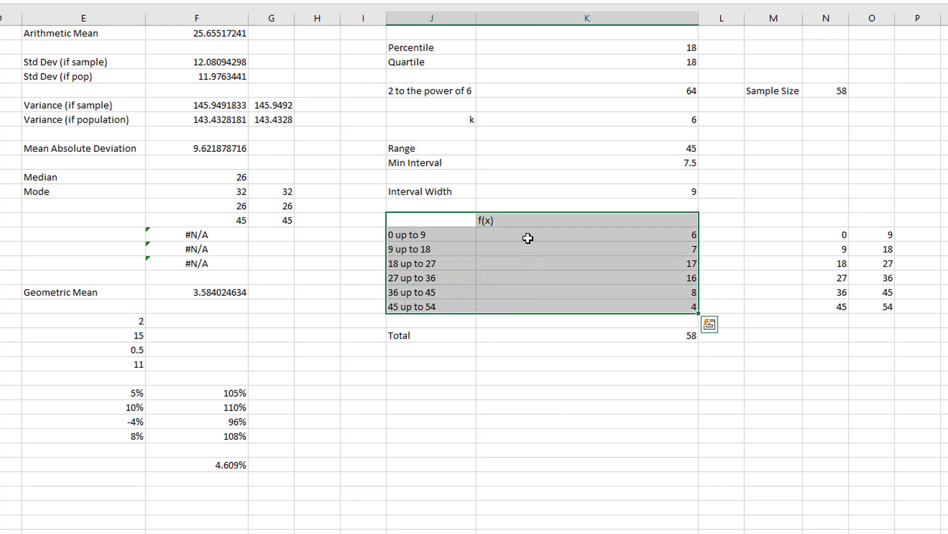
# - Left-align the frequencies in K15:K20 and centre the class labels in J15:J20
pyautogui.moveTo(528, 236); pyautogui.dragTo(527, 307)
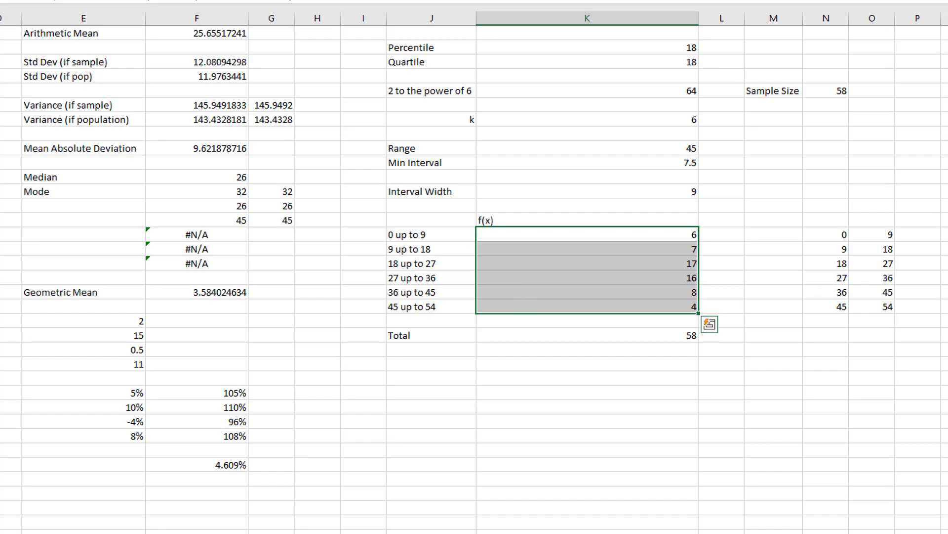
pyautogui.click(103, 1)
pyautogui.moveTo(440, 268); pyautogui.dragTo(440, 313)
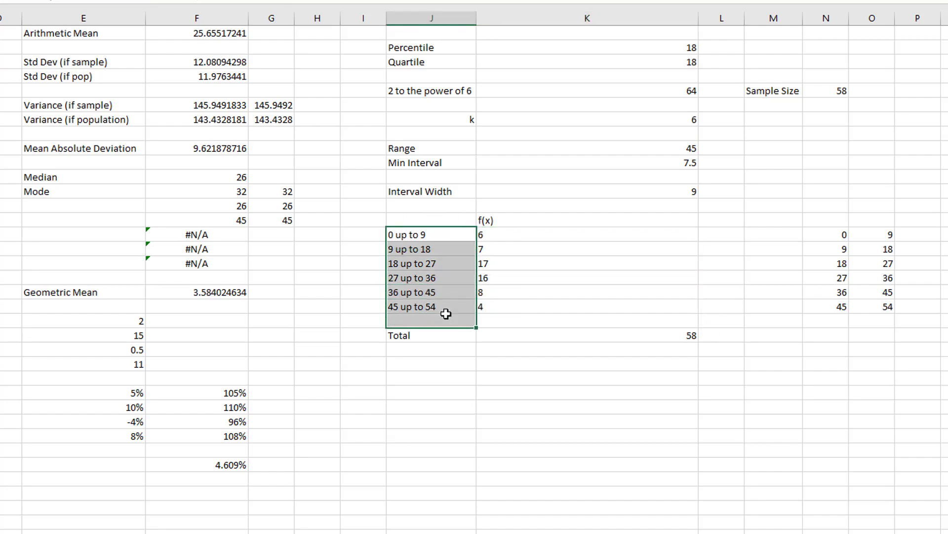
pyautogui.hotkey('alt', 'h')
pyautogui.press('a')
pyautogui.press('c')
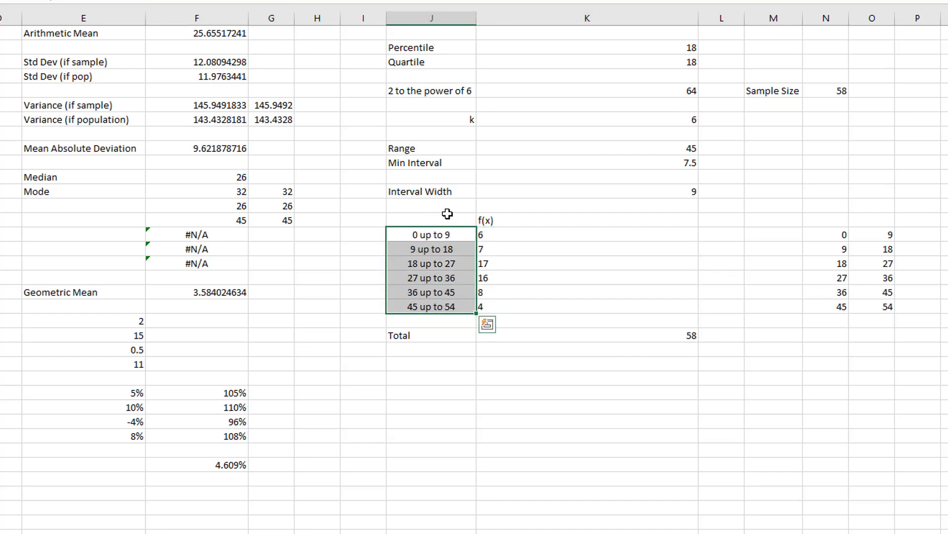
# - Enter the heading "Class Intervals" in J14 above the class labels and centre it
pyautogui.click(449, 216)
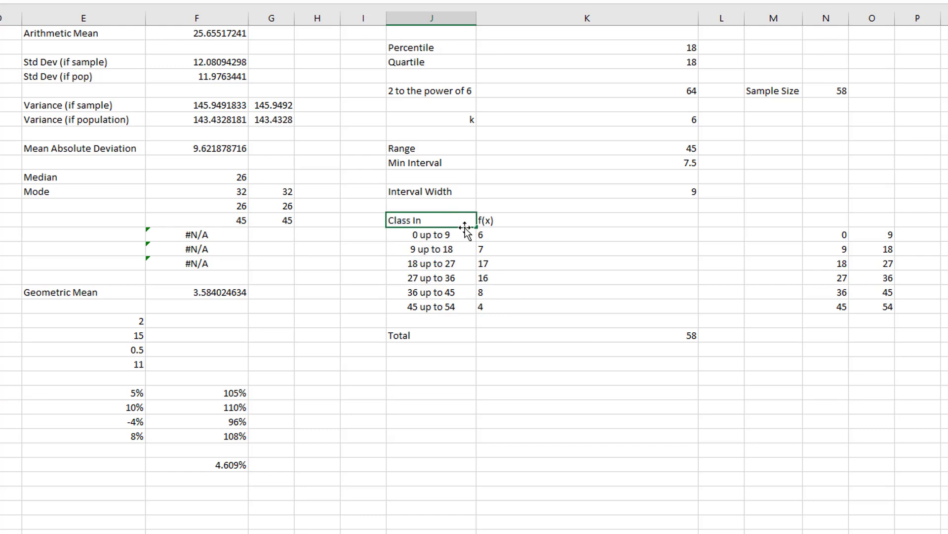
pyautogui.press('Return')
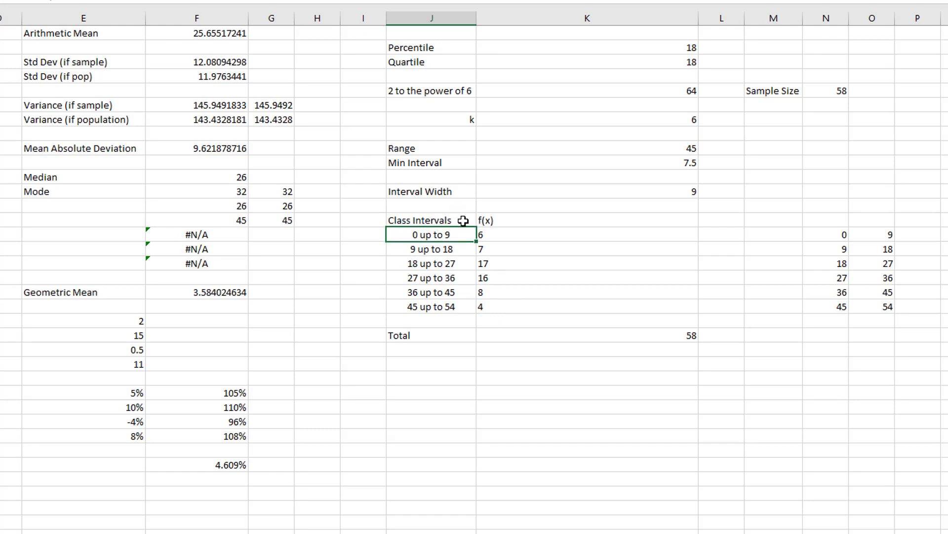
pyautogui.click(464, 220)
pyautogui.hotkey('alt', 'h')
pyautogui.press('a')
pyautogui.press('c')
pyautogui.click(882, 363)
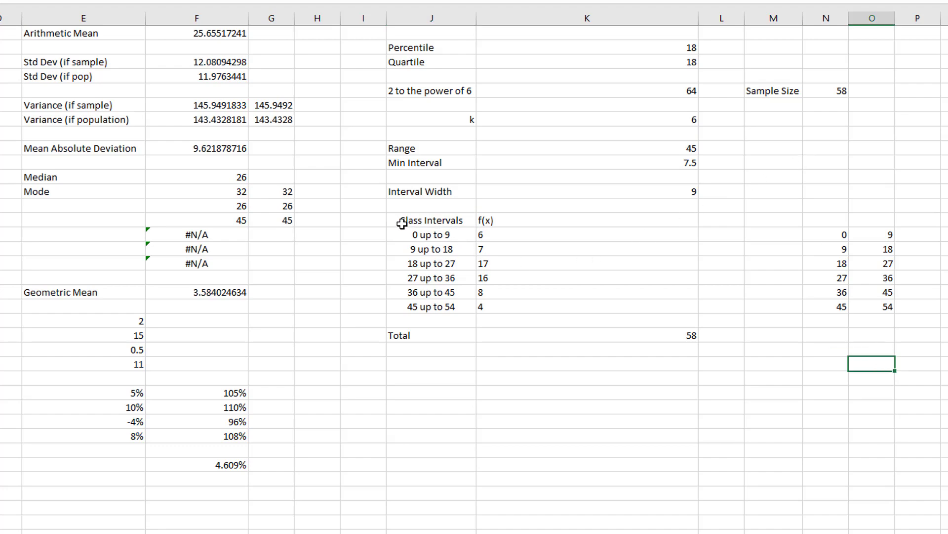
# - Centre the Total label in J22 and left-align the frequency total in K22
pyautogui.click(451, 337)
pyautogui.moveTo(452, 337); pyautogui.dragTo(510, 335)
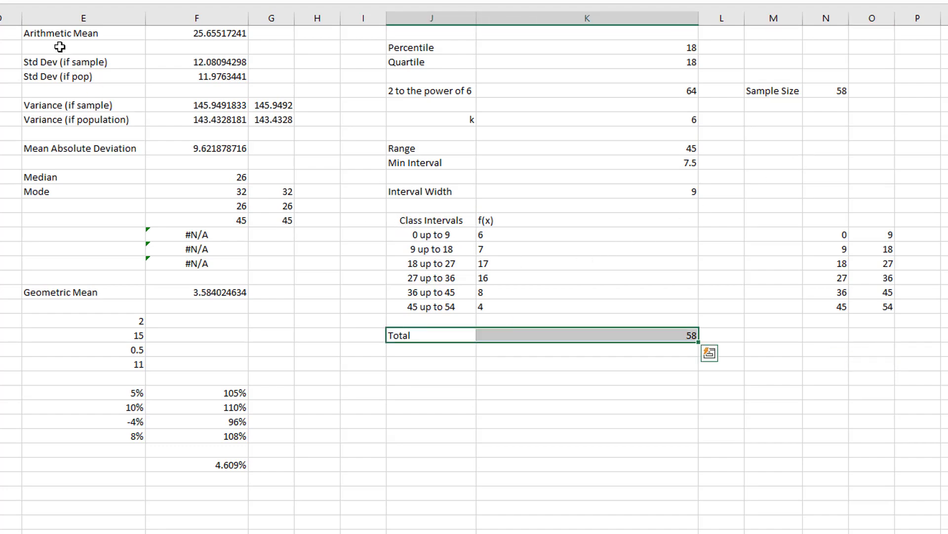
pyautogui.hotkey('alt', 'h')
pyautogui.press('a')
pyautogui.press('c')
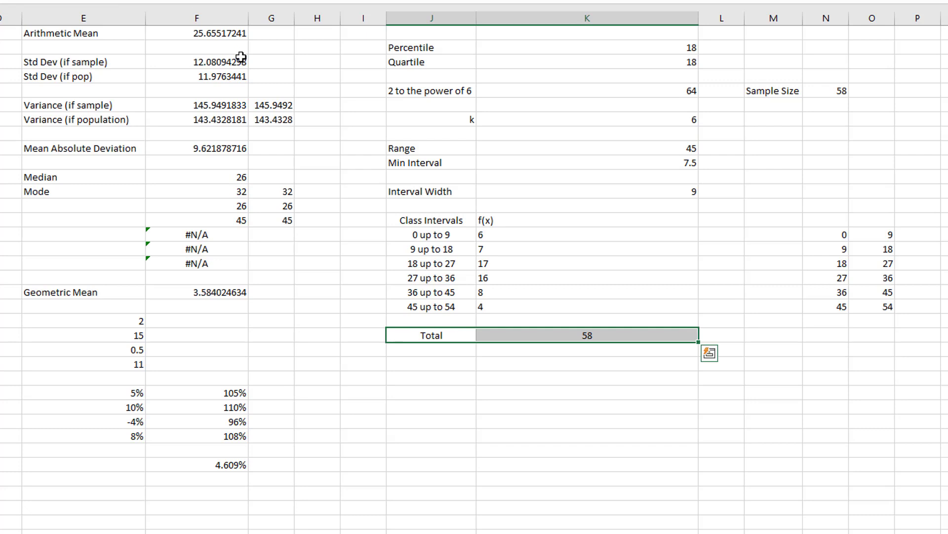
pyautogui.click(539, 335)
pyautogui.hotkey('alt', 'h')
pyautogui.press('a')
pyautogui.press('l')
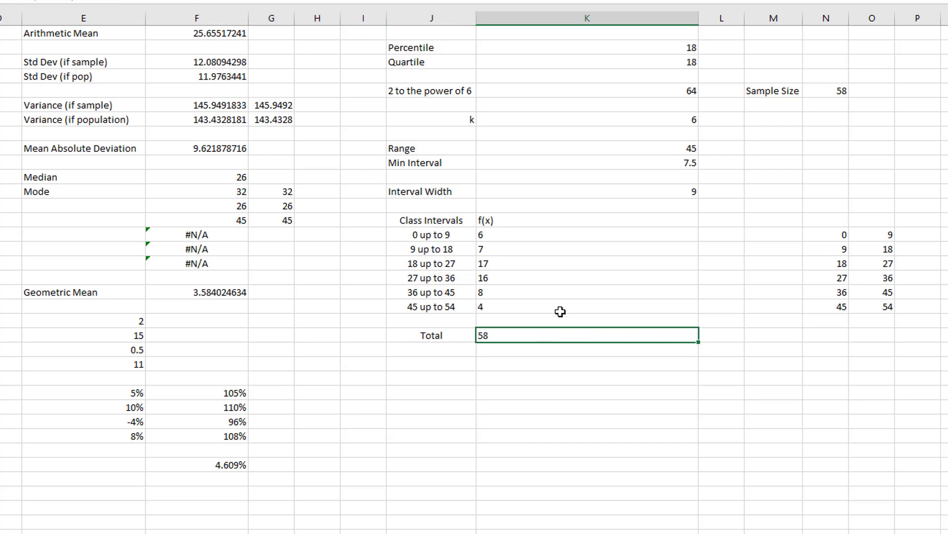
pyautogui.moveTo(443, 221); pyautogui.dragTo(660, 311)
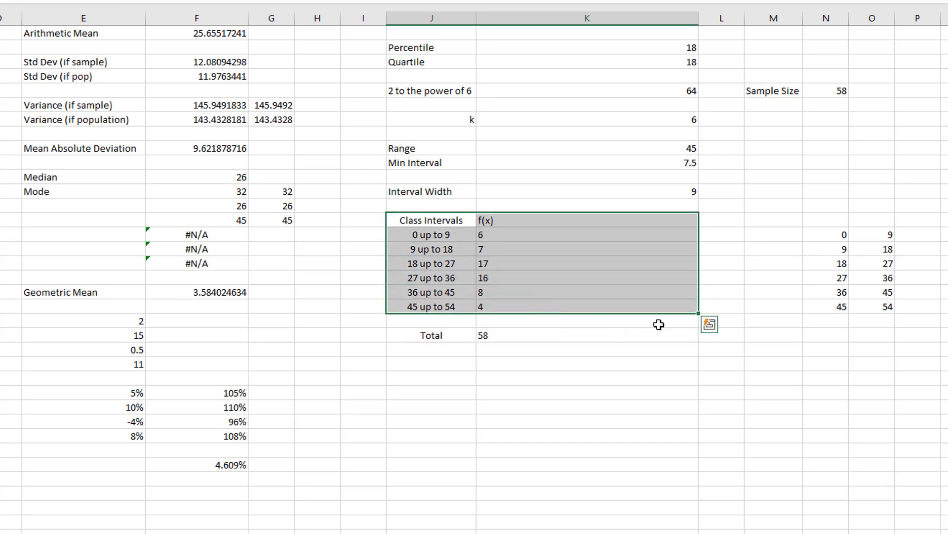
pyautogui.hotkey('ctrl', 'c')
pyautogui.click(432, 221)
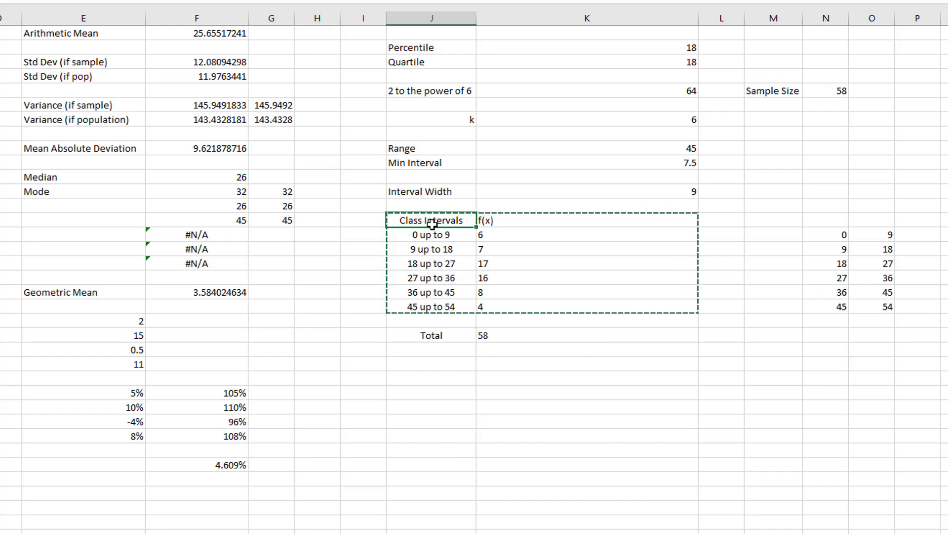
pyautogui.click(843, 219)
pyautogui.click(836, 238)
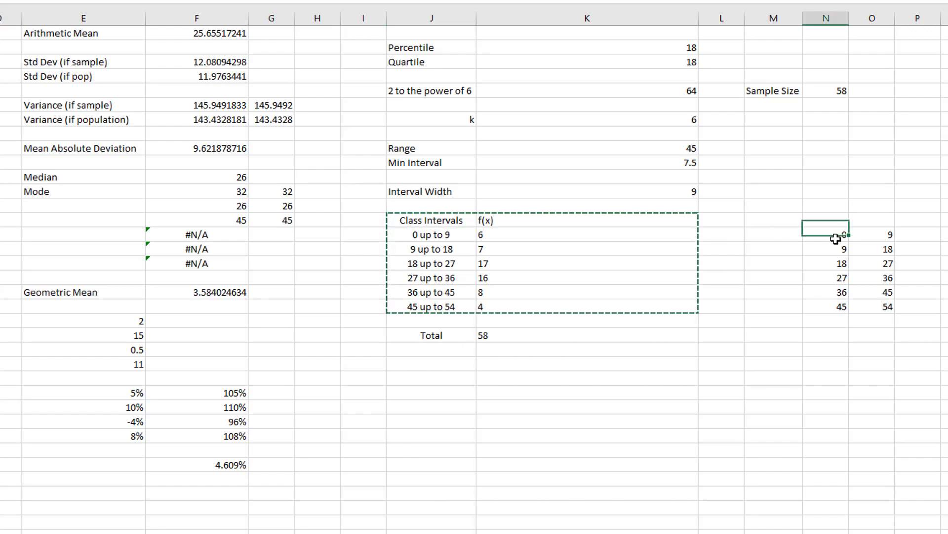
# - Move the class limits from N15:O20 to M14:N19 and narrow columns K and L
pyautogui.moveTo(835, 239); pyautogui.dragTo(889, 306)
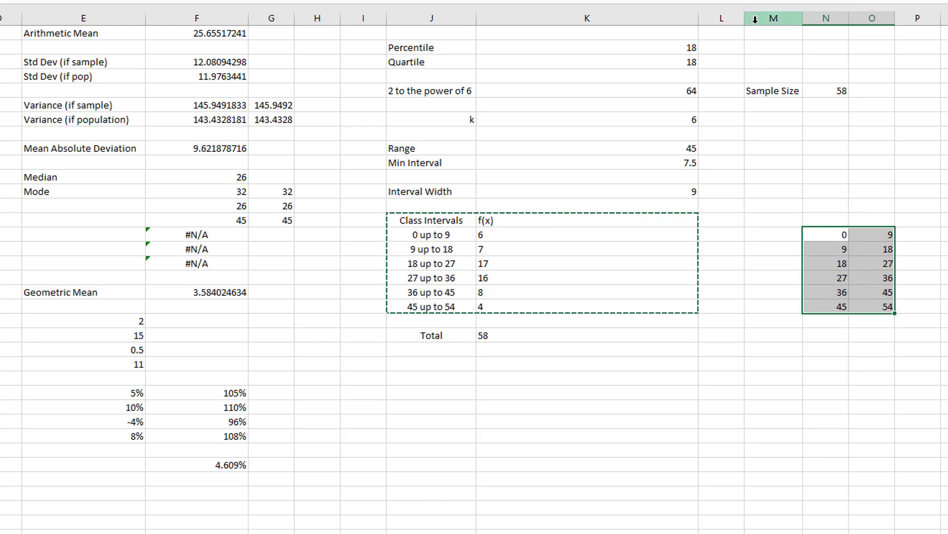
pyautogui.moveTo(837, 238); pyautogui.dragTo(875, 304)
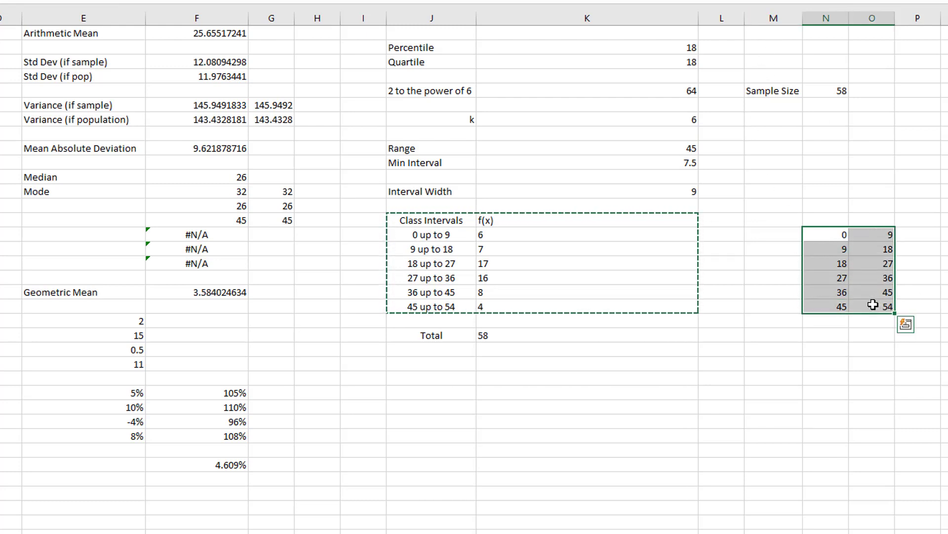
pyautogui.moveTo(804, 234); pyautogui.dragTo(756, 218)
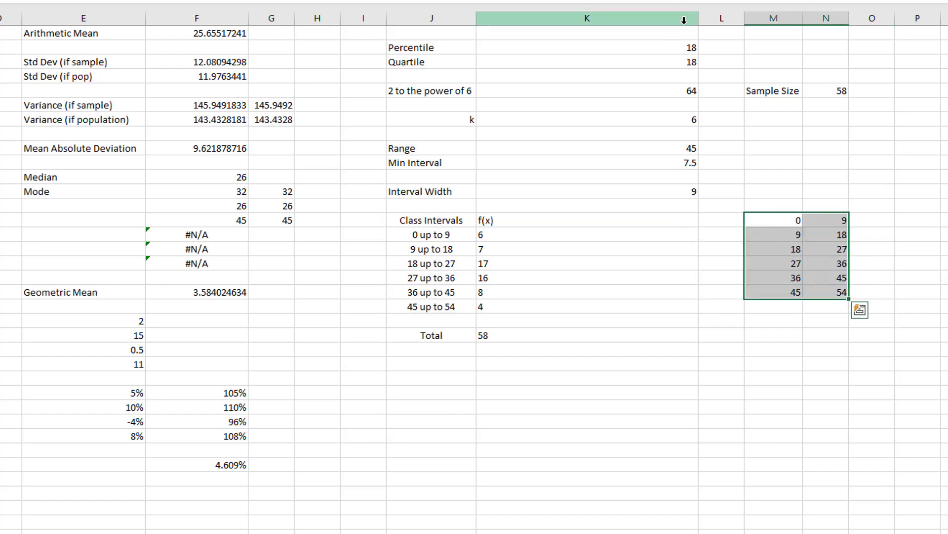
pyautogui.moveTo(698, 19); pyautogui.dragTo(521, 14)
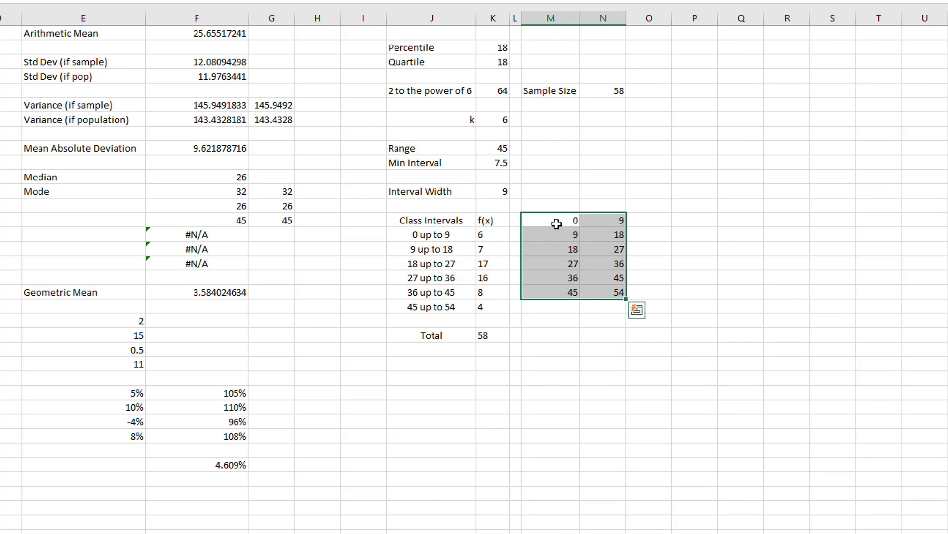
# - Move the class limits block down one row to M15:N20, level with the class labels
pyautogui.moveTo(557, 224); pyautogui.dragTo(599, 295)
pyautogui.hotkey('ctrl', 'c')
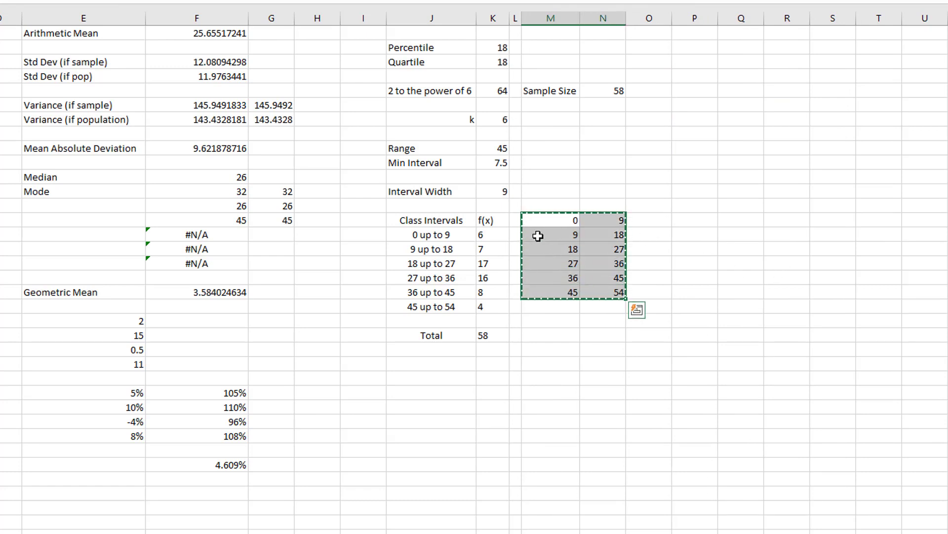
pyautogui.click(538, 236)
pyautogui.hotkey('ctrl', 'v')
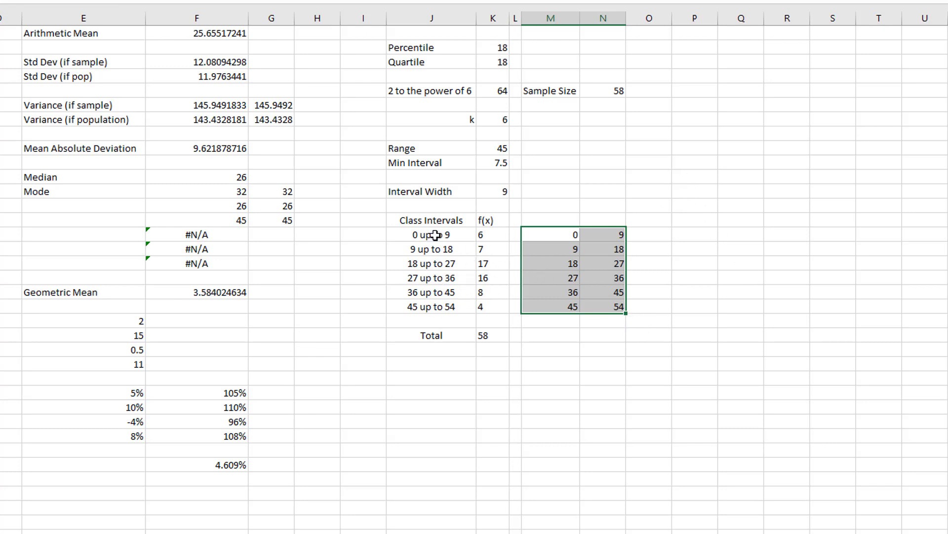
pyautogui.moveTo(434, 236); pyautogui.dragTo(478, 307)
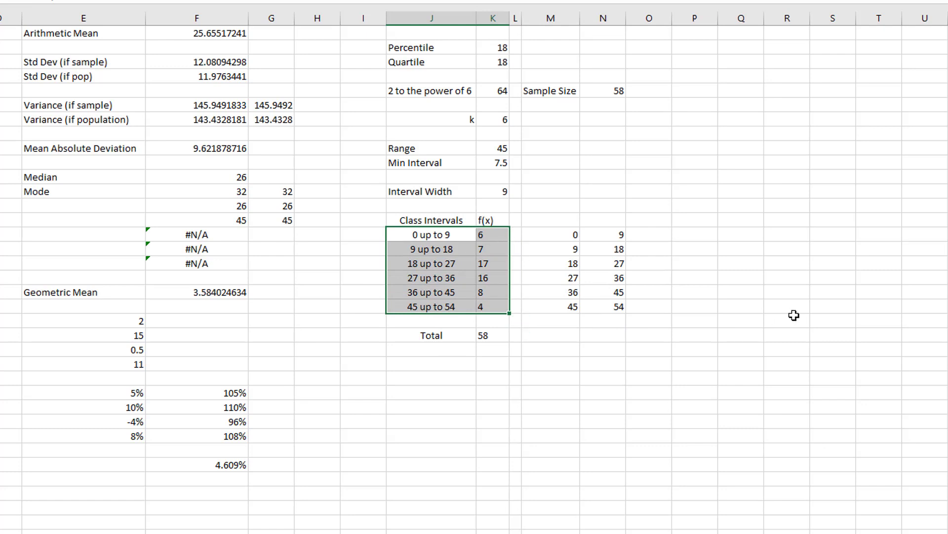
pyautogui.click(695, 234)
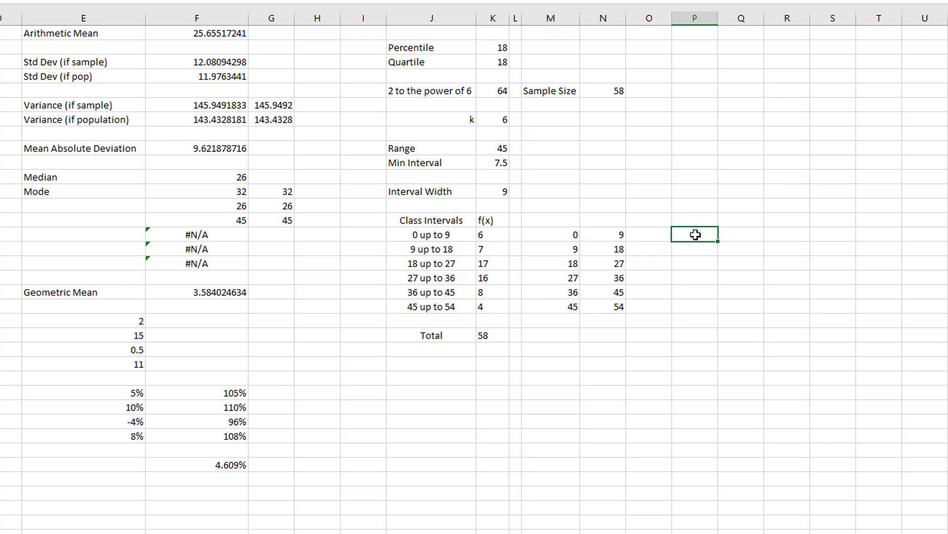
# - Enter the heading "Midpoint" in P14 and fill centred class midpoints down P15:P20, starting from =AVERAGE(M15:N15)
pyautogui.click(689, 219)
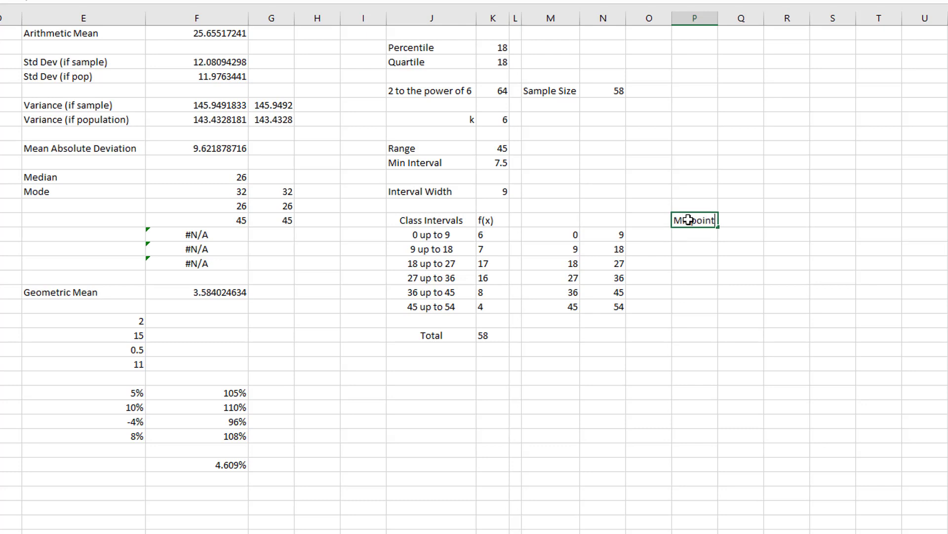
pyautogui.press('Return')
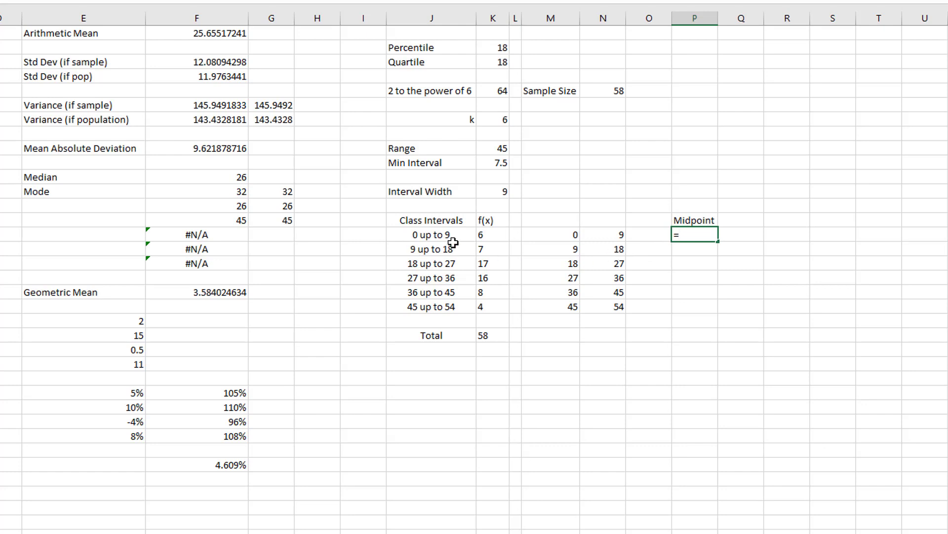
pyautogui.write('a')
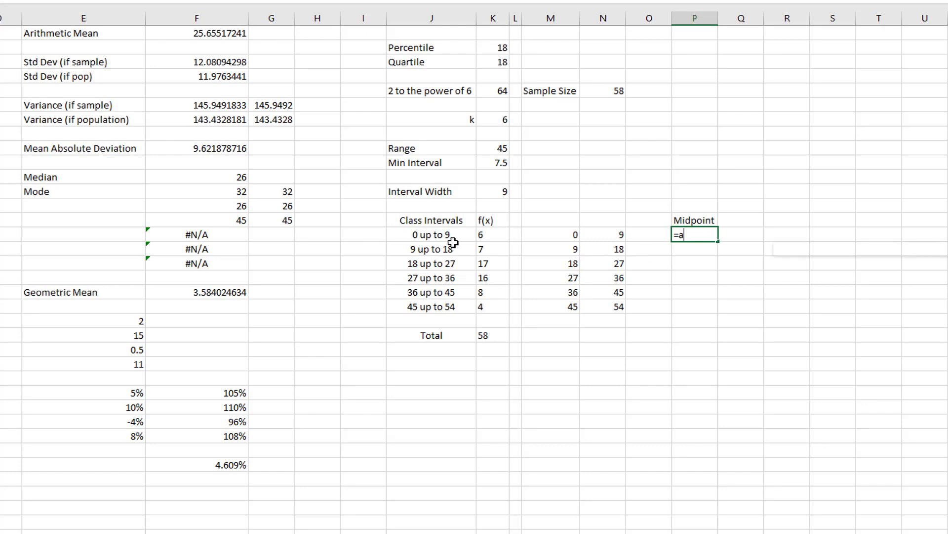
pyautogui.write('verage(')
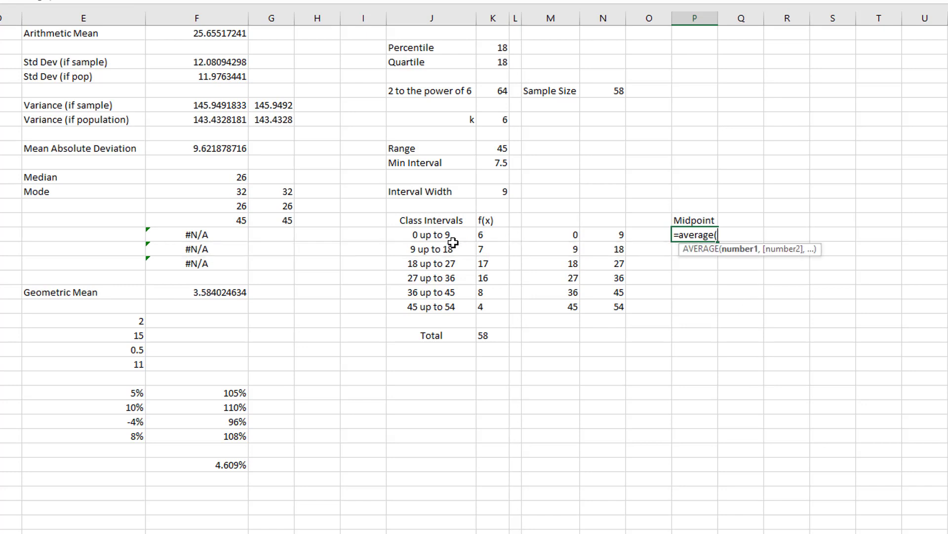
pyautogui.moveTo(569, 233); pyautogui.dragTo(610, 235)
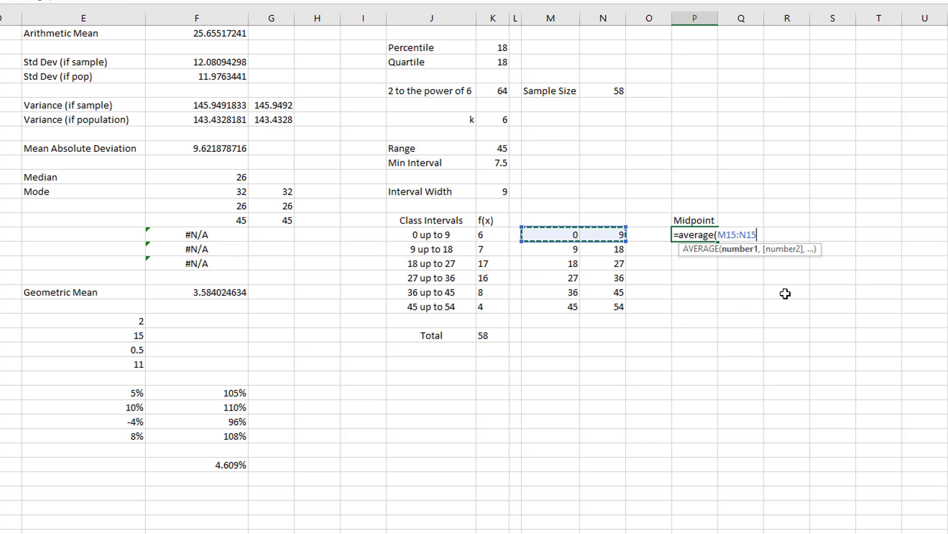
pyautogui.write(')')
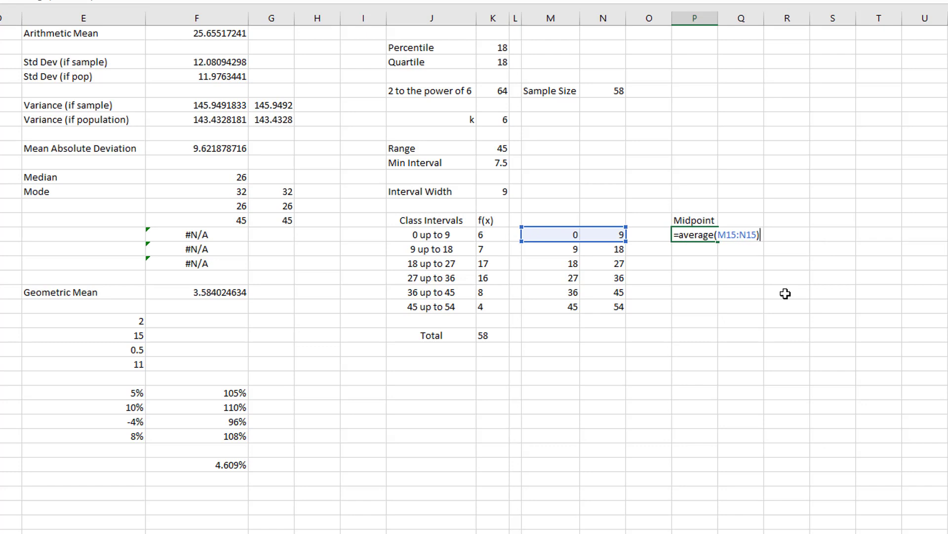
pyautogui.press('Return')
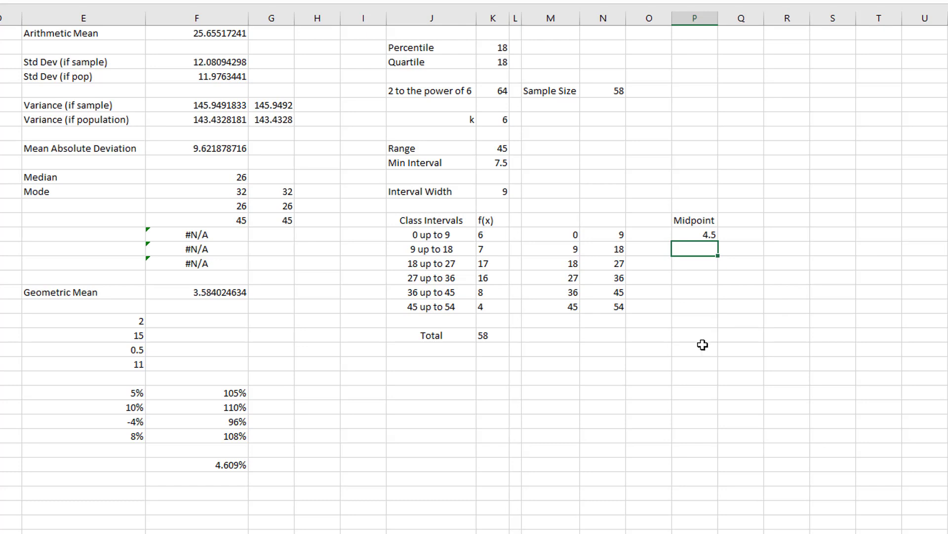
pyautogui.click(689, 233)
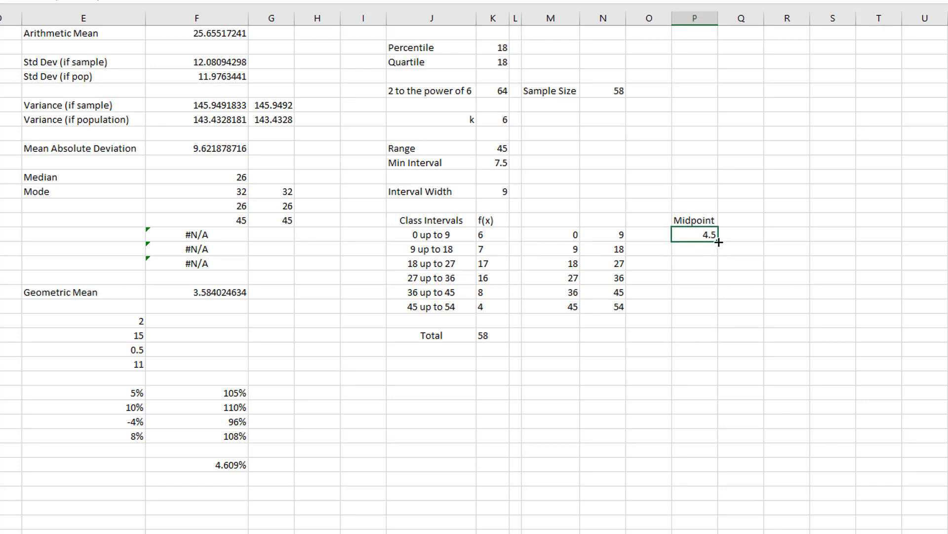
pyautogui.moveTo(718, 241); pyautogui.dragTo(713, 313)
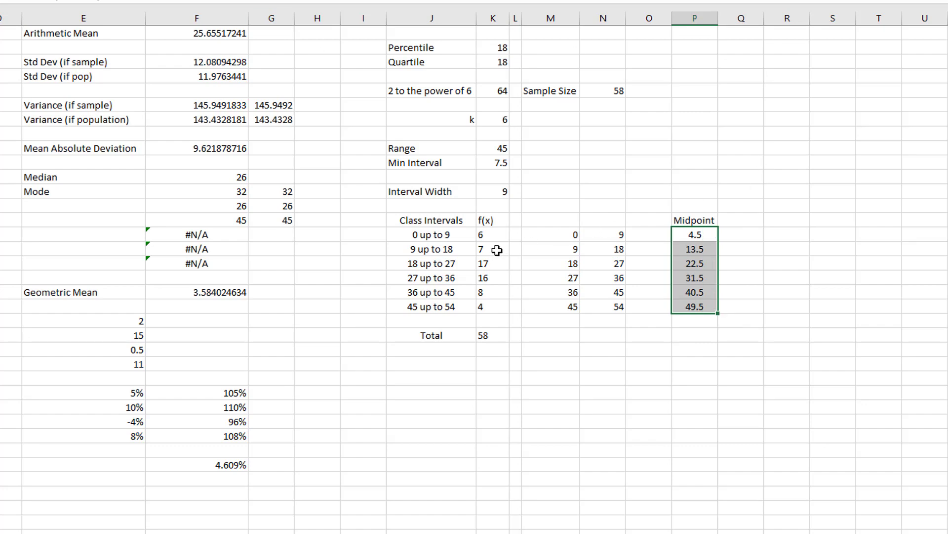
# - Centre the f(x) heading and frequencies in K14:K20 and the frequency total in K22
pyautogui.moveTo(489, 220); pyautogui.dragTo(494, 308)
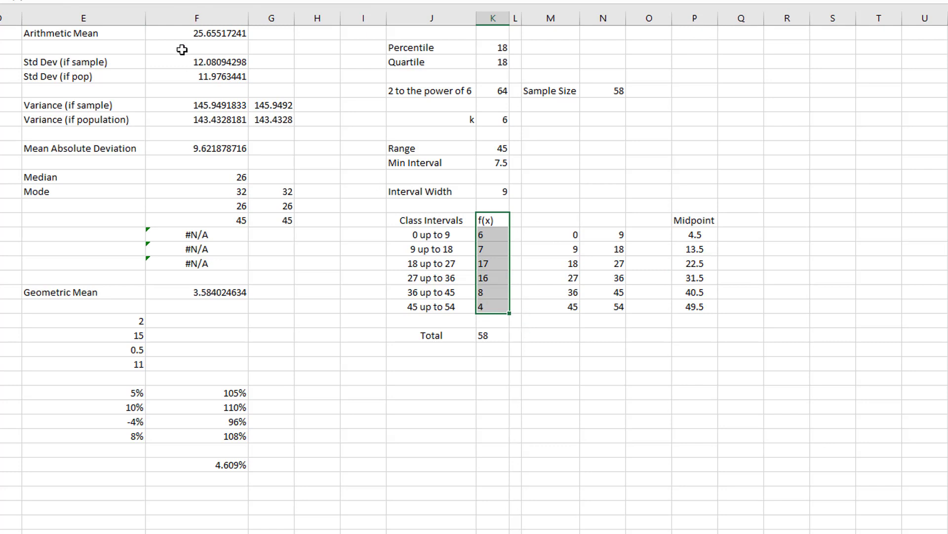
pyautogui.click(787, 289)
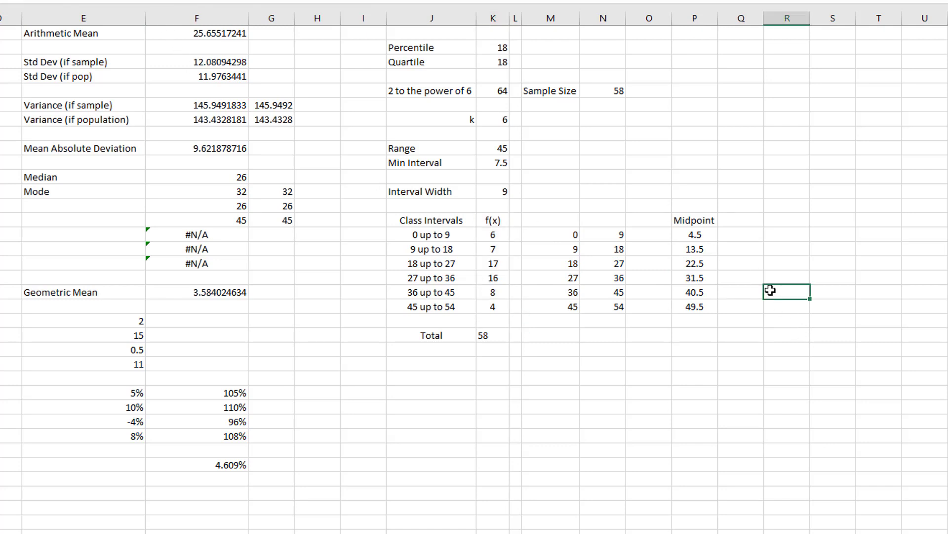
pyautogui.click(485, 336)
pyautogui.click(786, 289)
# - Enter the heading "f(x)*MP" in Q14 beside the Midpoint heading
pyautogui.click(741, 231)
pyautogui.click(741, 221)
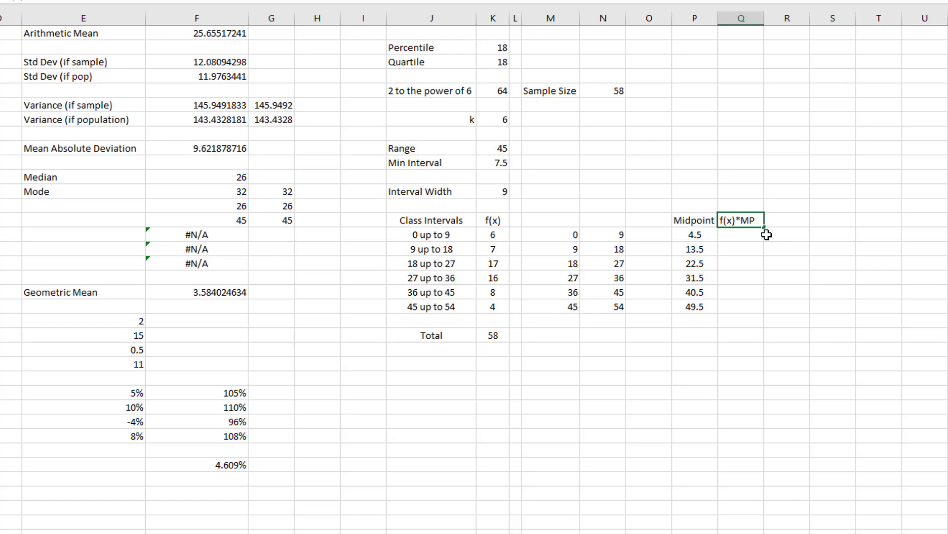
pyautogui.press('Return')
# - Multiply the first frequency by its midpoint in Q15 with =K15*P15 and fill the formula down to Q20
pyautogui.write('=')
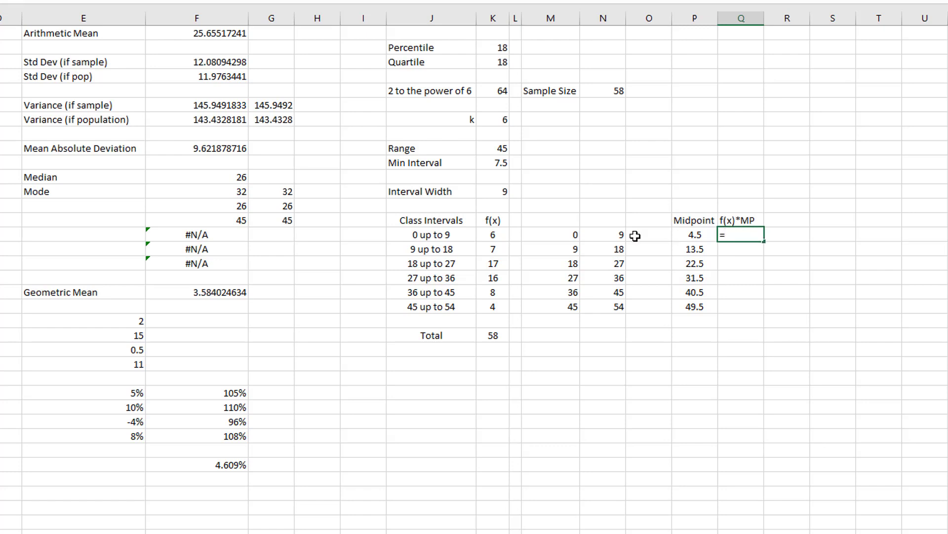
pyautogui.click(504, 235)
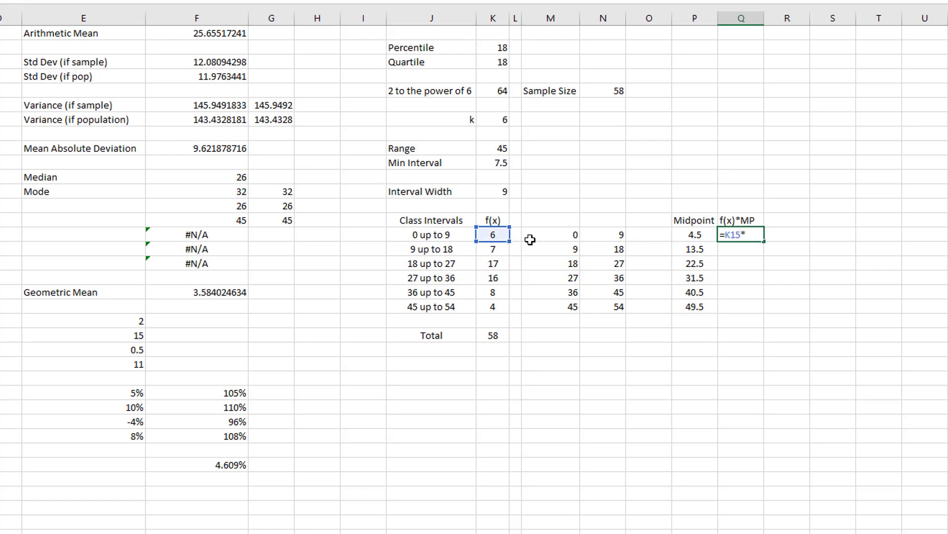
pyautogui.click(693, 237)
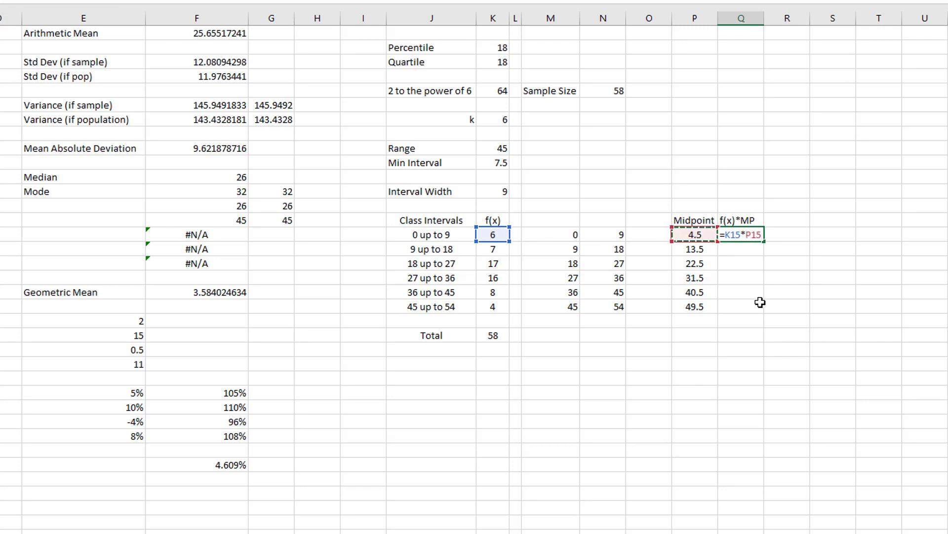
pyautogui.press('Return')
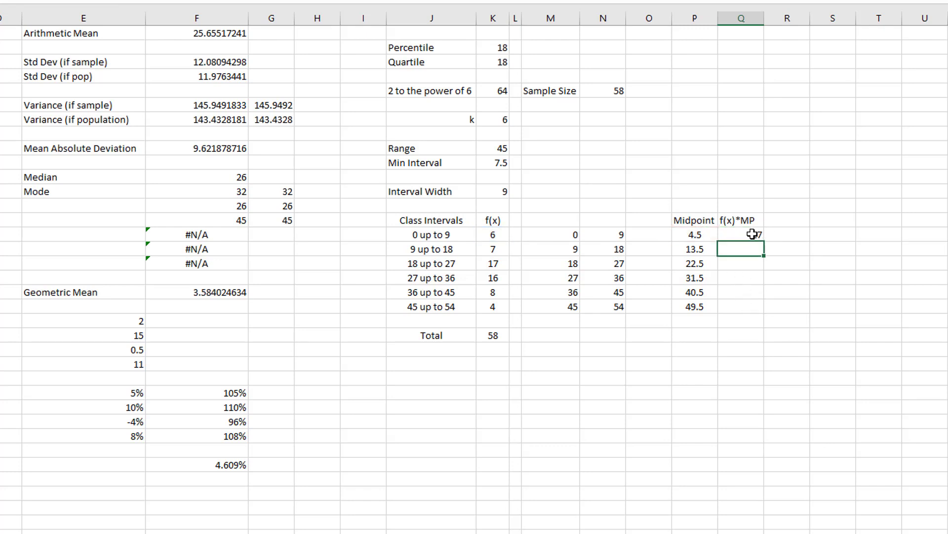
pyautogui.click(756, 236)
pyautogui.moveTo(764, 241); pyautogui.dragTo(766, 309)
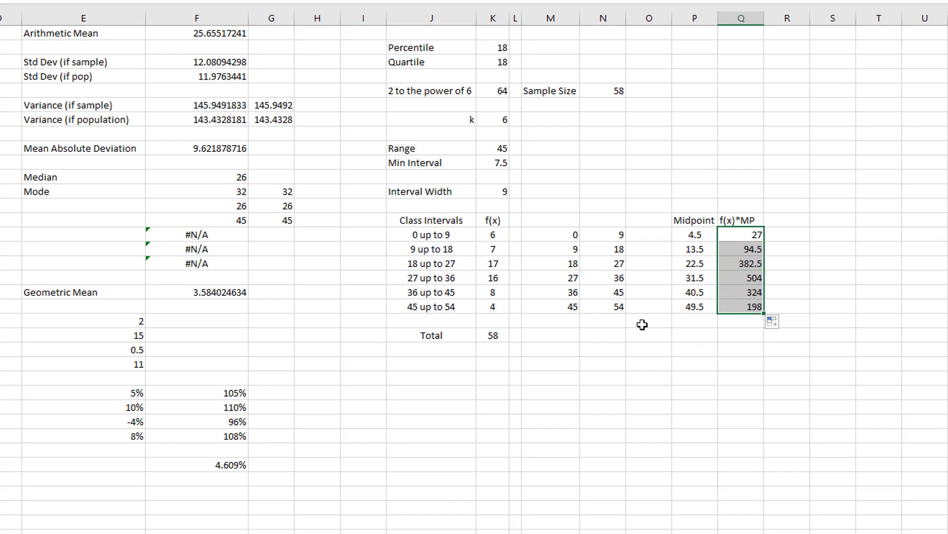
# - Enter the label "Weighted Mean" in P22 and widen column P to fit it
pyautogui.moveTo(731, 236); pyautogui.dragTo(738, 308)
pyautogui.click(486, 338)
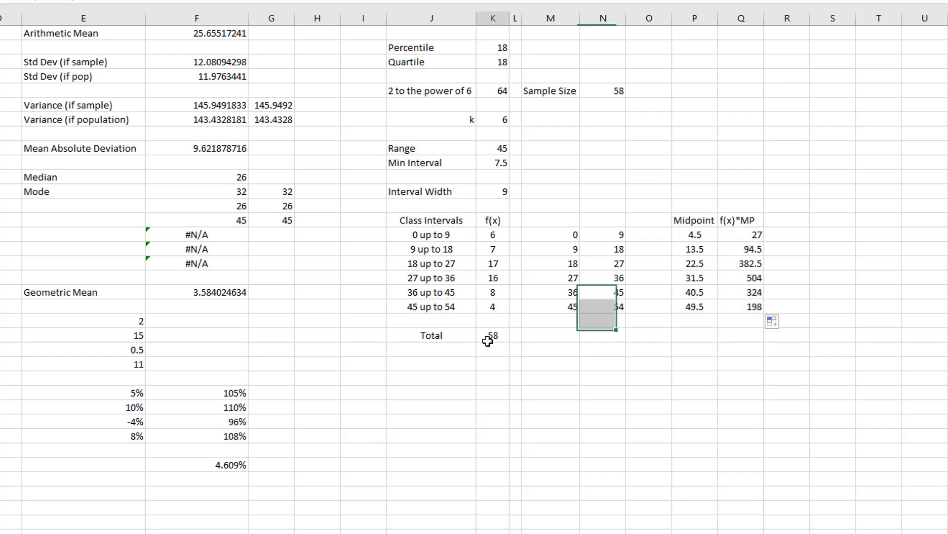
pyautogui.click(704, 335)
pyautogui.write('W')
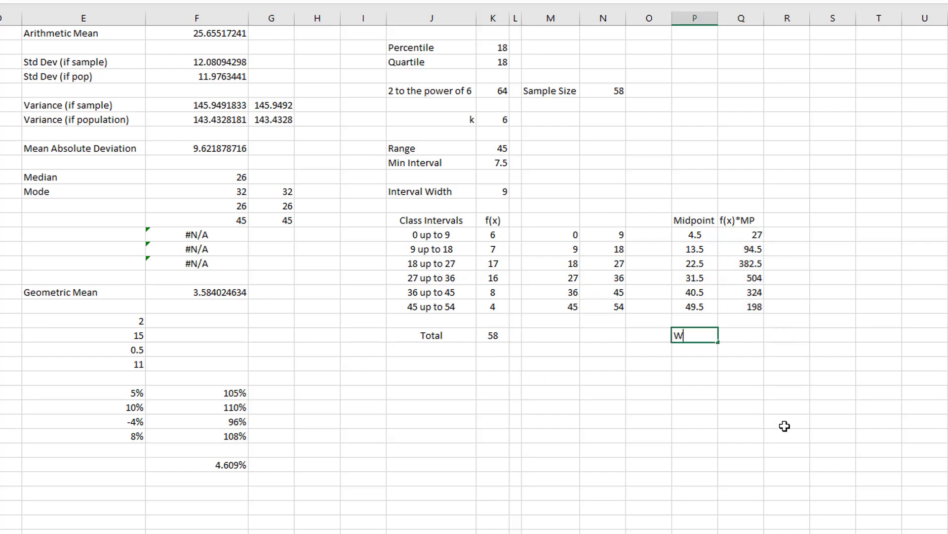
pyautogui.write('eighted Mean')
pyautogui.press('Return')
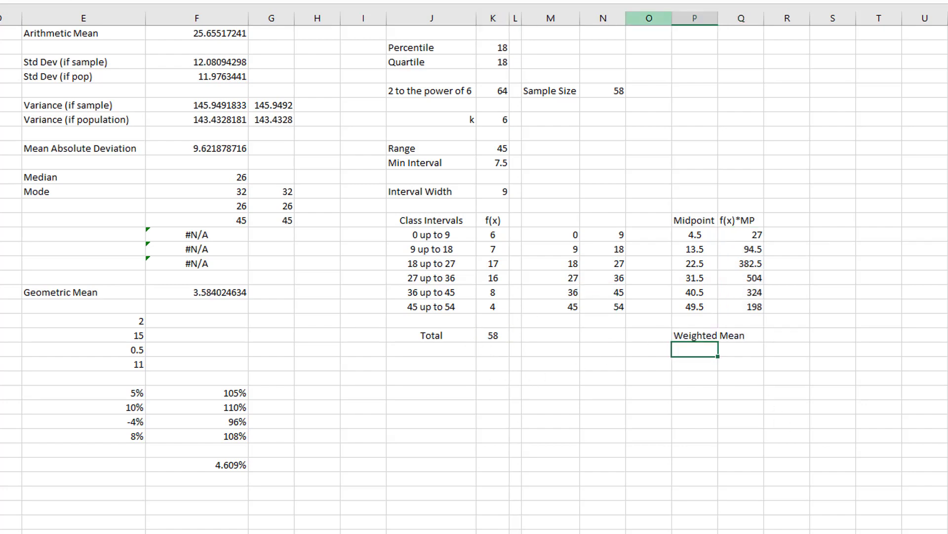
pyautogui.doubleClick(717, 14)
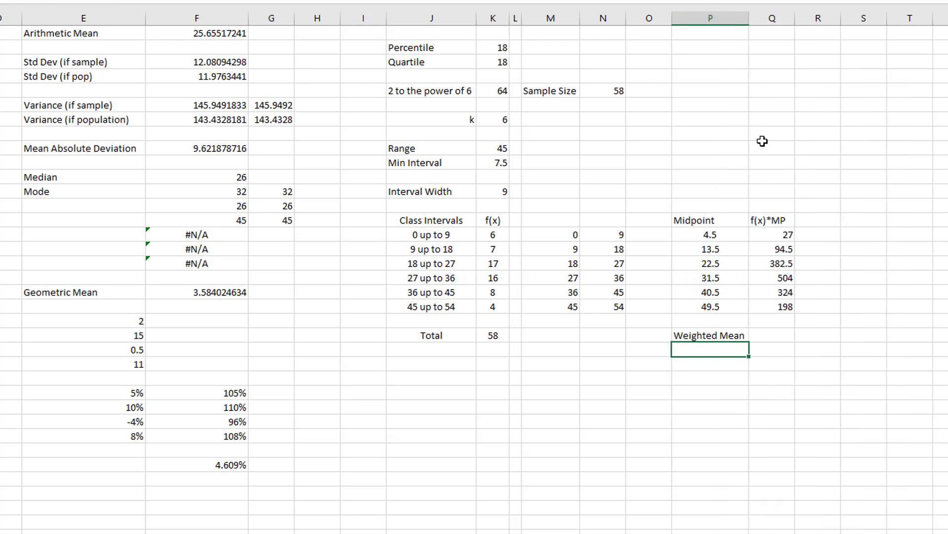
# - Calculate the weighted mean in Q22 with =SUM(Q15:Q20)/K22
pyautogui.click(771, 332)
pyautogui.write('=')
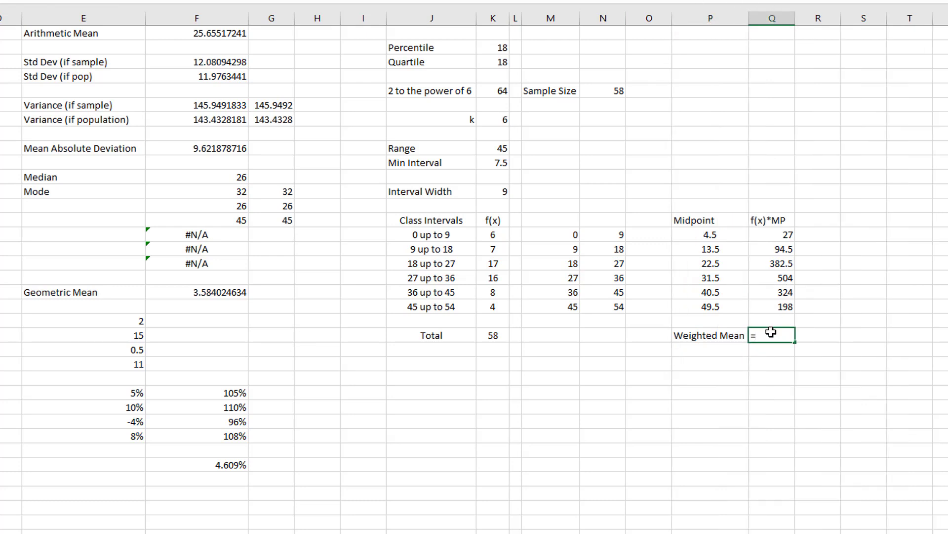
pyautogui.write('sum(')
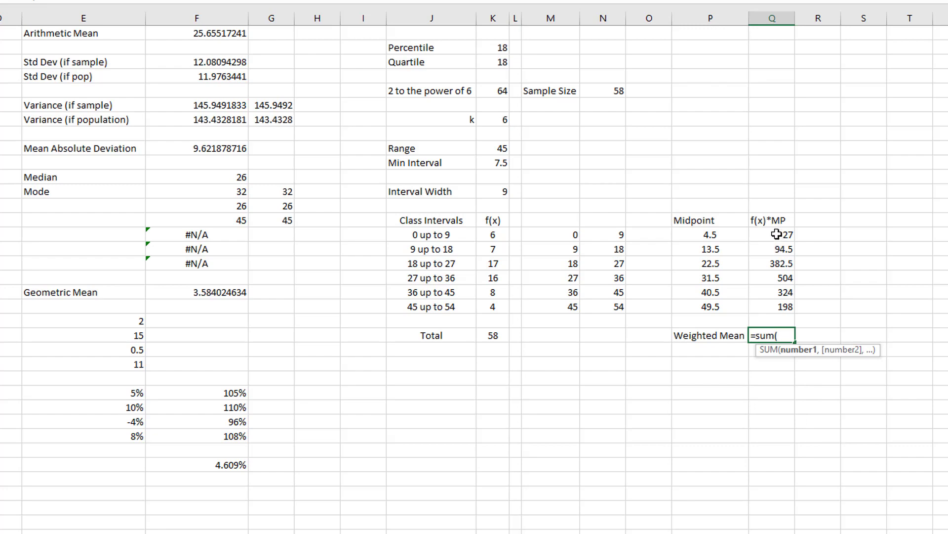
pyautogui.moveTo(776, 234); pyautogui.dragTo(773, 300)
pyautogui.write(')/')
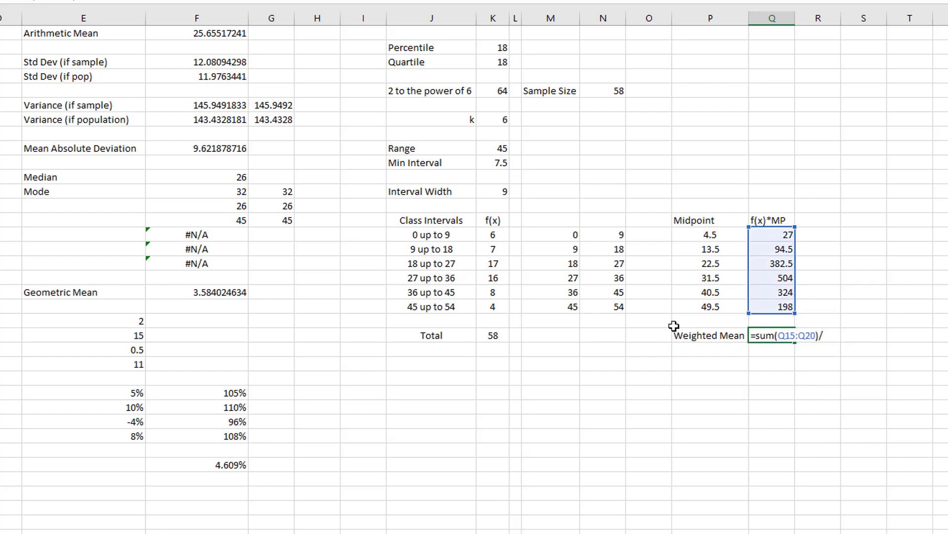
pyautogui.click(486, 334)
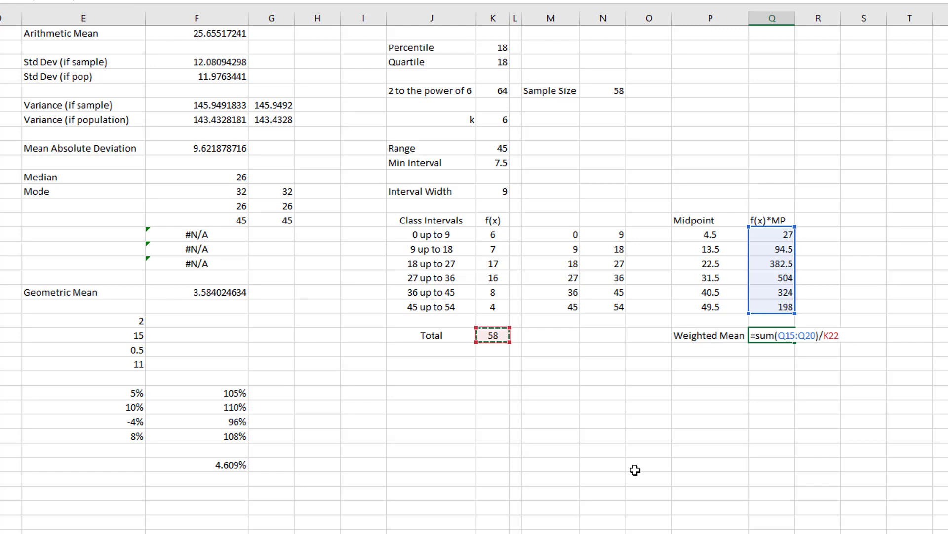
pyautogui.press('Return')
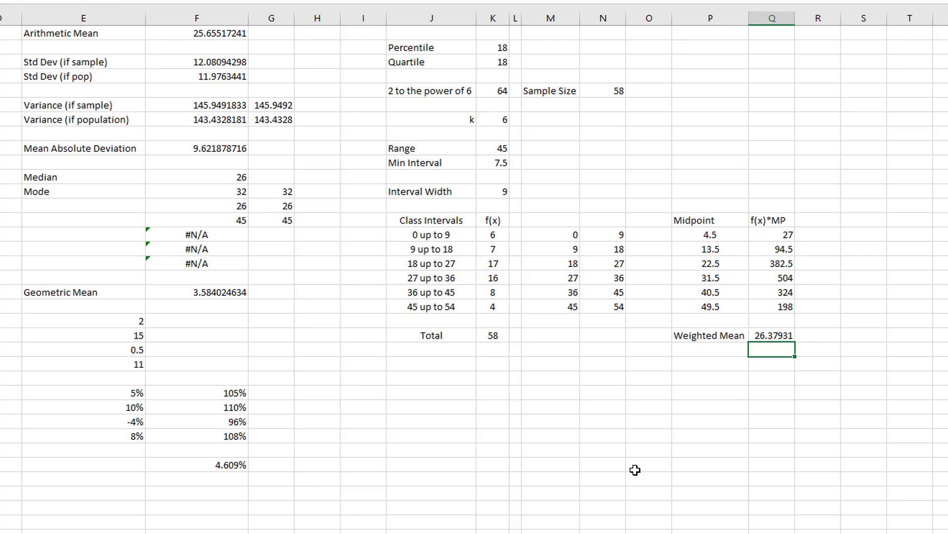
# - Compare the weighted mean in Q22 with the arithmetic mean in F1, and review the Midpoint and f(x)*MP columns
pyautogui.keyDown('ctrl'); pyautogui.click(218, 32); pyautogui.keyUp('ctrl')
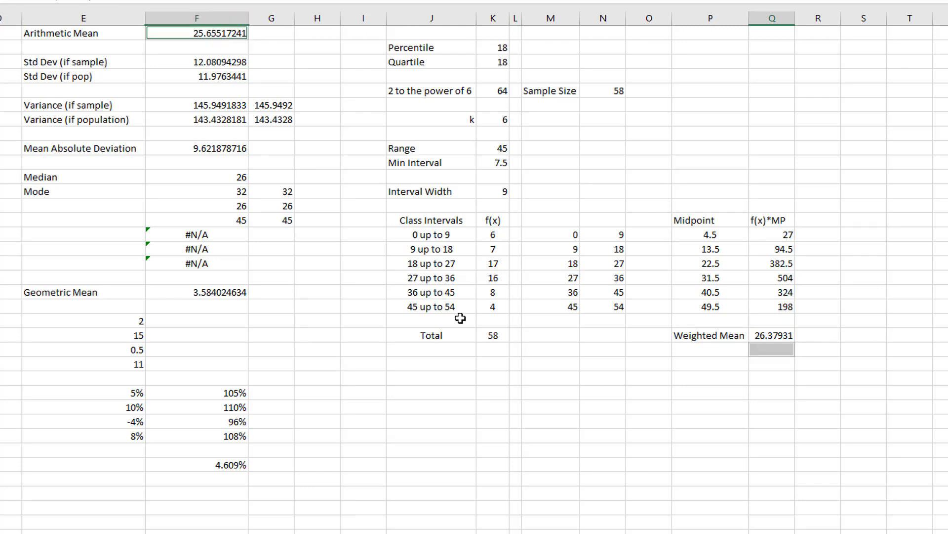
pyautogui.click(765, 341)
pyautogui.keyDown('ctrl'); pyautogui.click(187, 34); pyautogui.keyUp('ctrl')
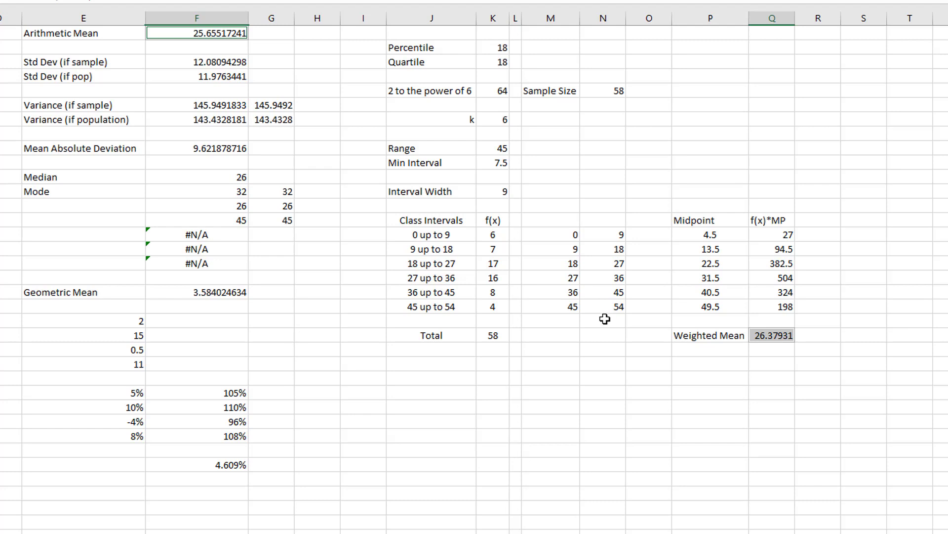
pyautogui.click(711, 364)
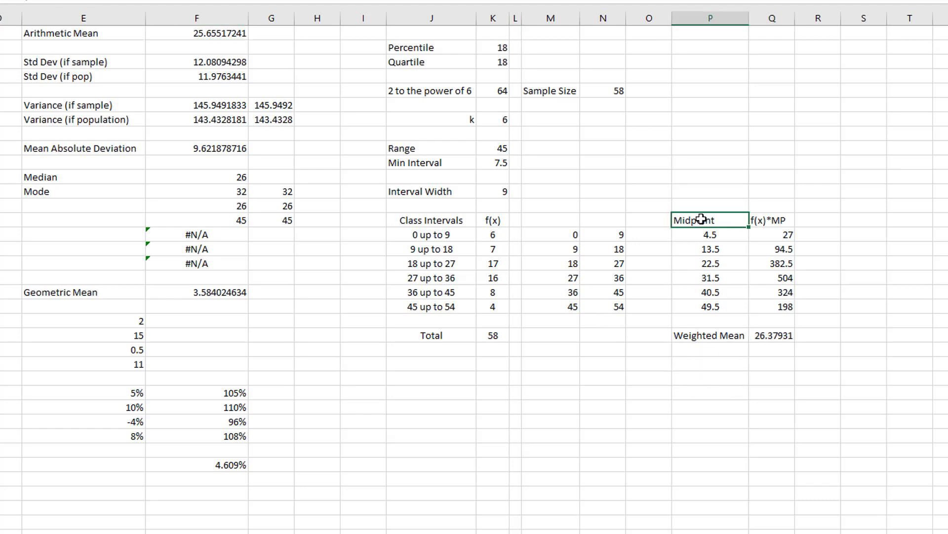
pyautogui.moveTo(699, 221); pyautogui.dragTo(702, 310)
pyautogui.moveTo(787, 233); pyautogui.dragTo(787, 307)
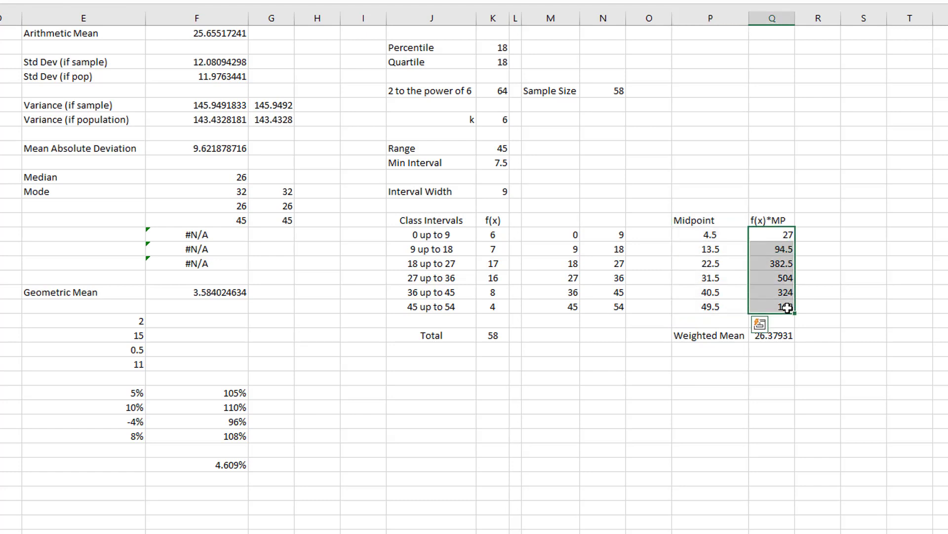
# - Enter a second "Weighted Mean" label in P24
pyautogui.click(746, 364)
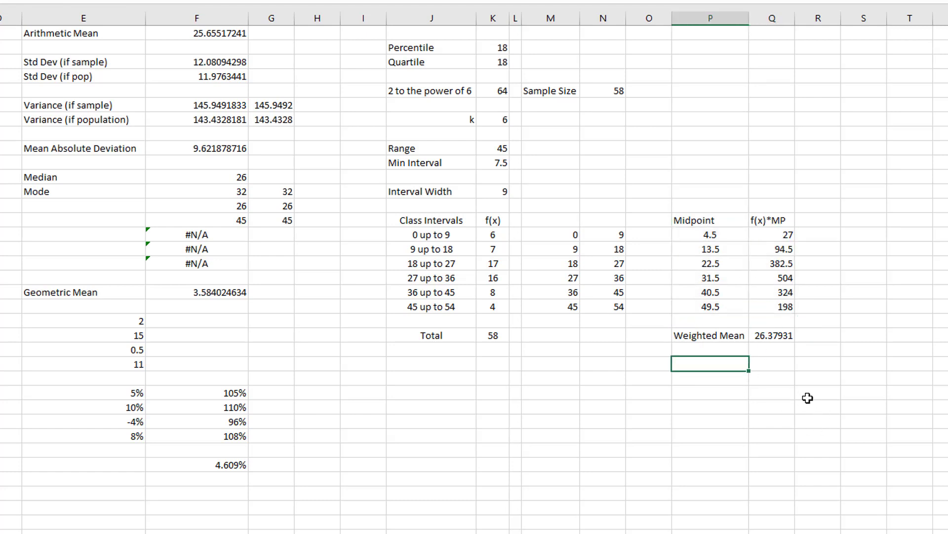
pyautogui.write('Weighted Mean(')
pyautogui.press('BackSpace')
pyautogui.press('Tab')
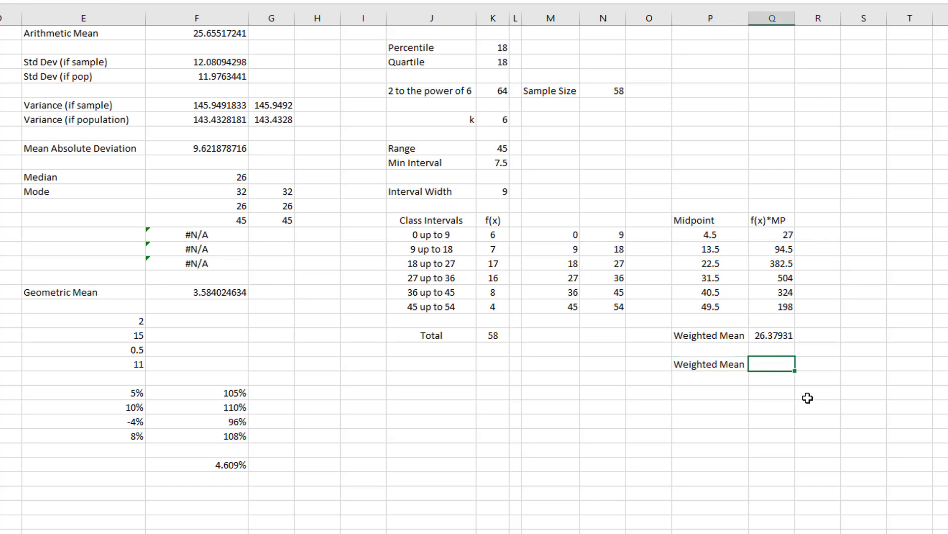
# - Calculate the weighted mean in Q24 with =SUMPRODUCT(K15:K20,P15:P20)/SUM(K15:K20)
pyautogui.write('=sumproduct(')
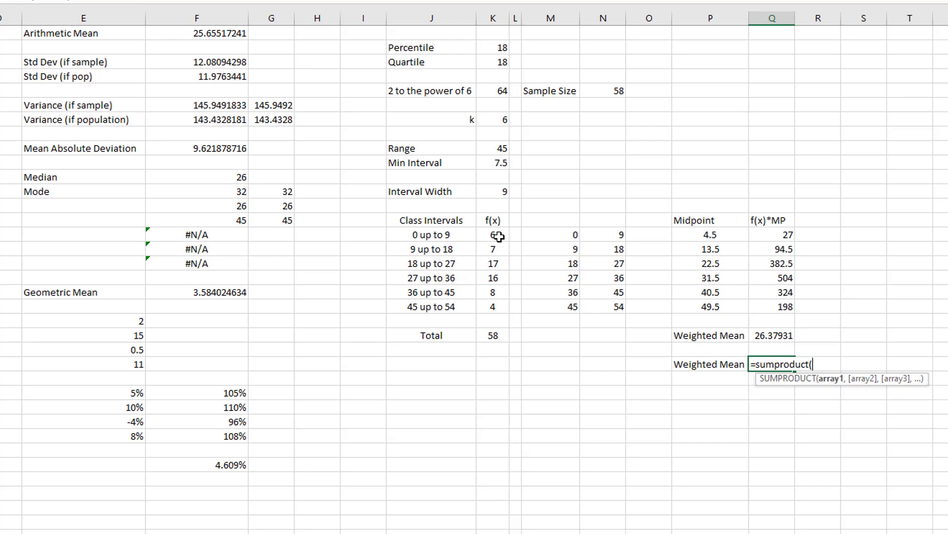
pyautogui.moveTo(497, 236); pyautogui.dragTo(496, 309)
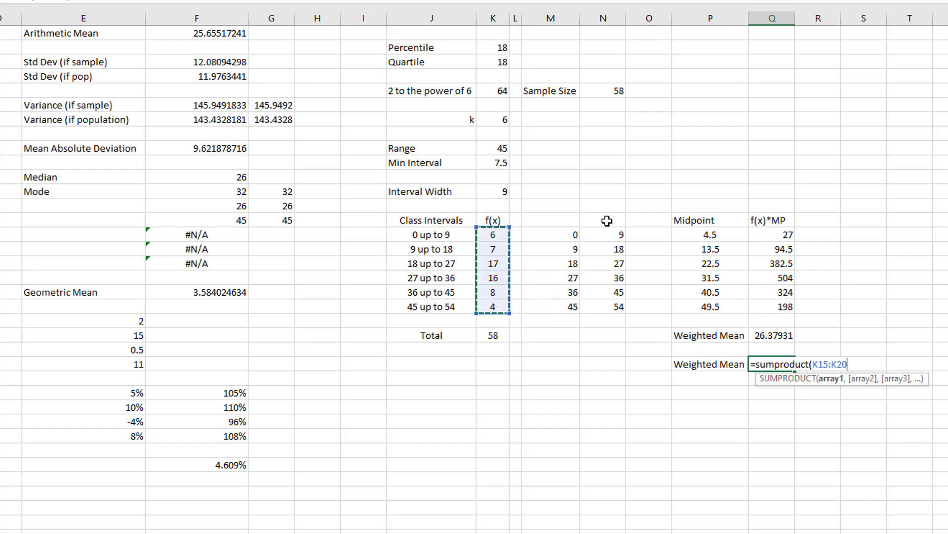
pyautogui.write(',')
pyautogui.moveTo(692, 234); pyautogui.dragTo(687, 306)
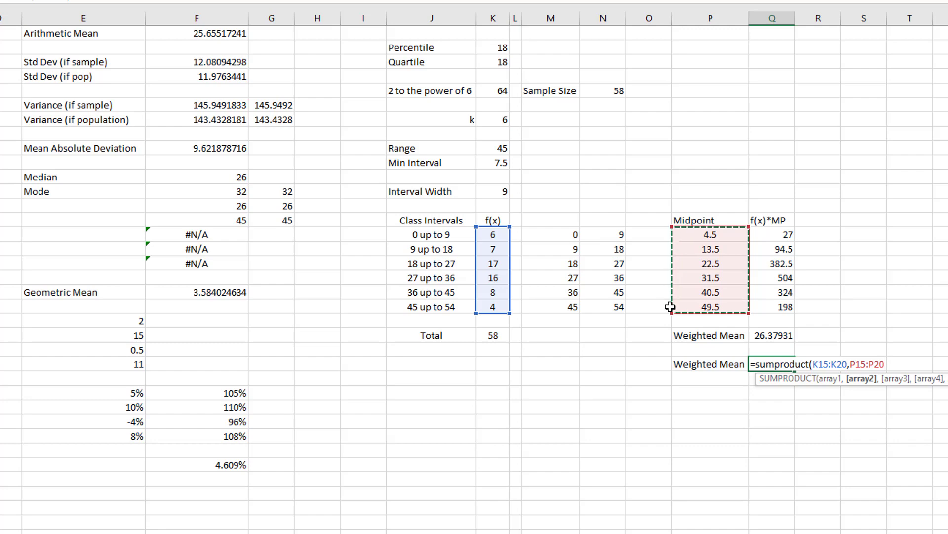
pyautogui.write(')')
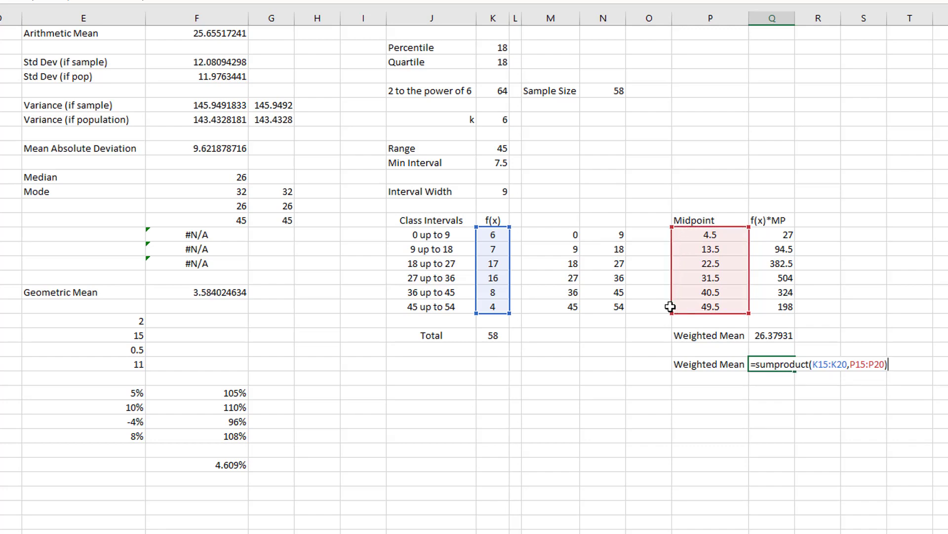
pyautogui.write('/')
pyautogui.write('sum')
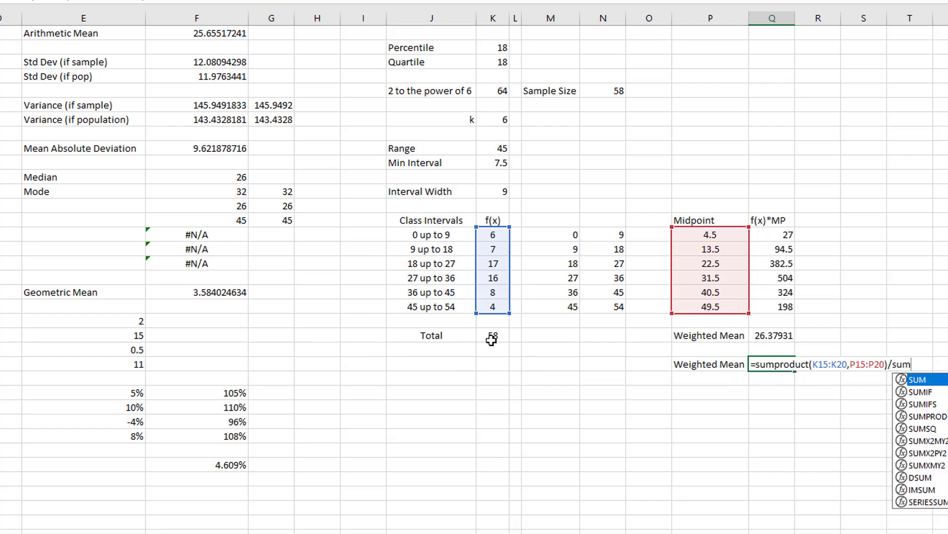
pyautogui.write('(')
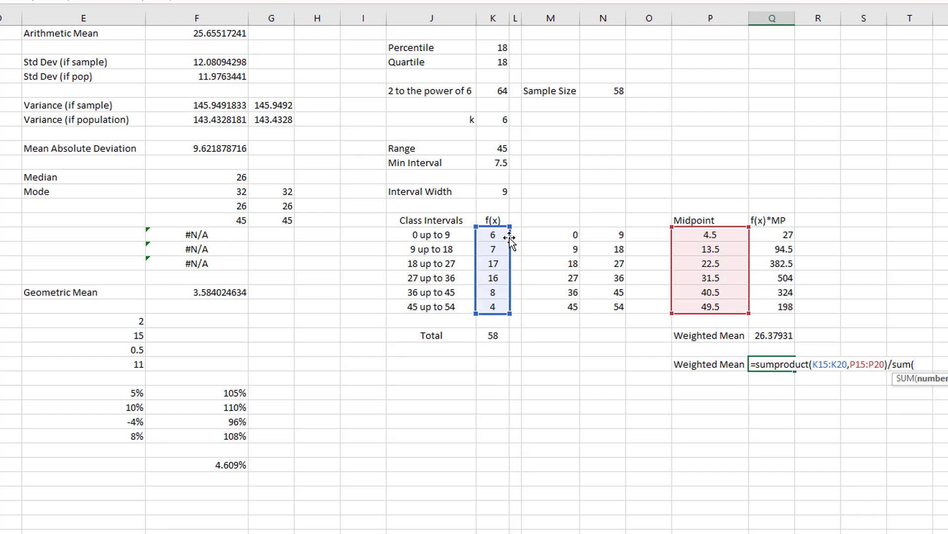
pyautogui.moveTo(494, 236); pyautogui.dragTo(503, 301)
pyautogui.press('Return')
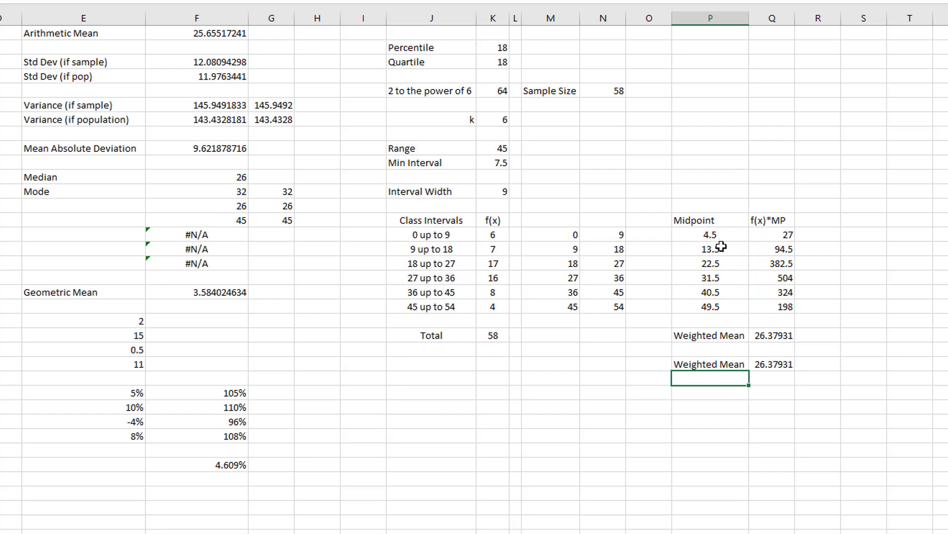
pyautogui.moveTo(716, 234); pyautogui.dragTo(716, 309)
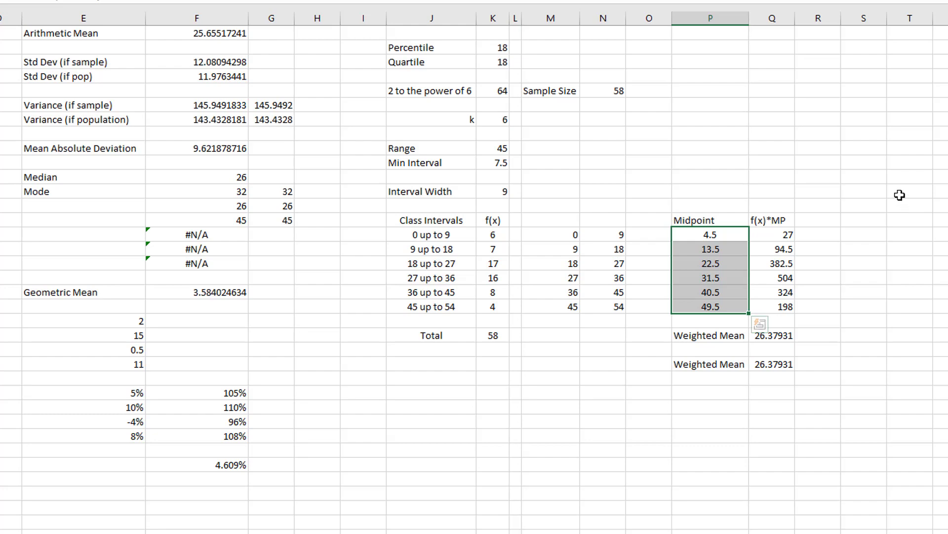
pyautogui.moveTo(743, 235); pyautogui.dragTo(784, 303)
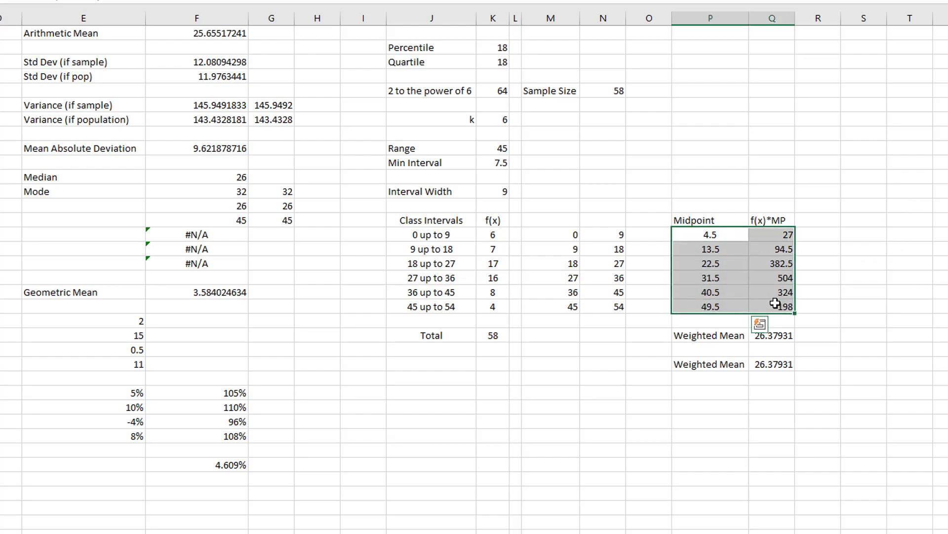
pyautogui.moveTo(741, 224); pyautogui.dragTo(741, 310)
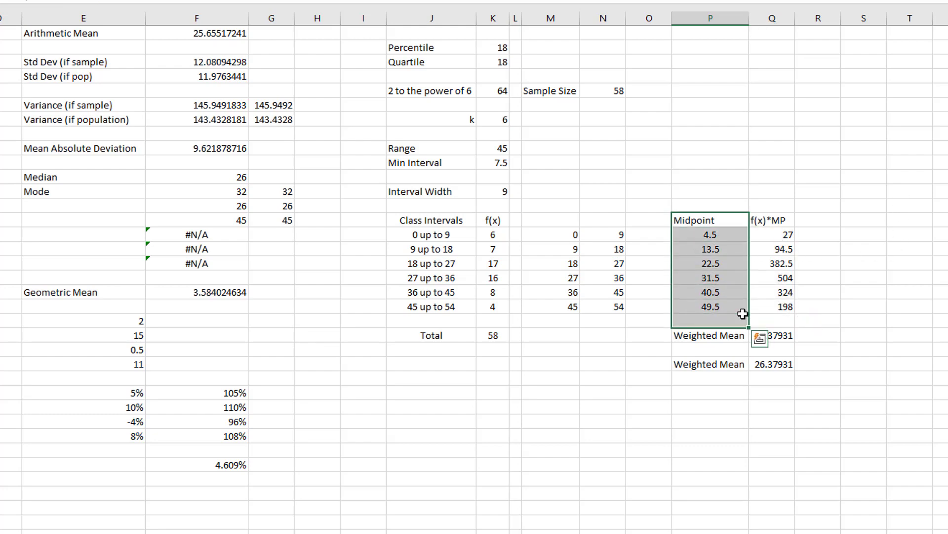
pyautogui.click(779, 335)
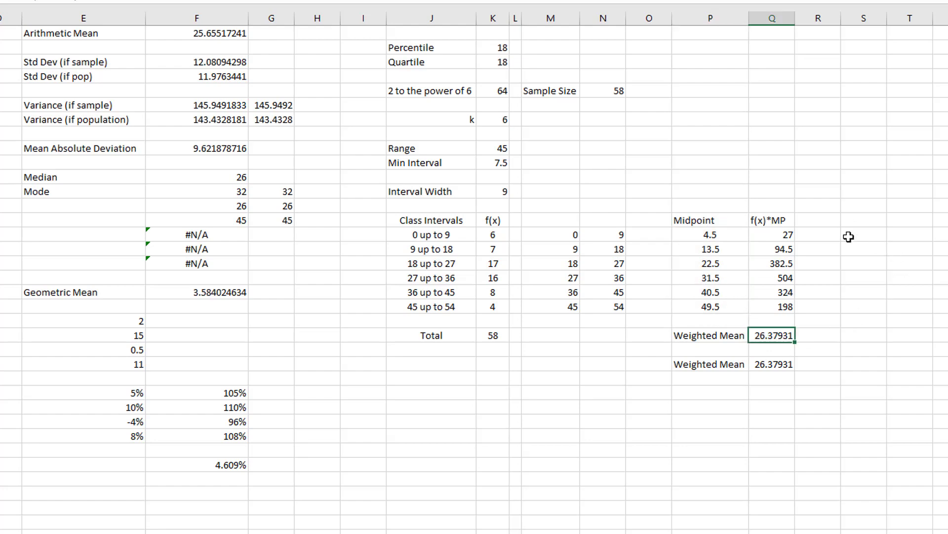
# - Enter the column heading "Sq. Dev." in S14
pyautogui.click(850, 221)
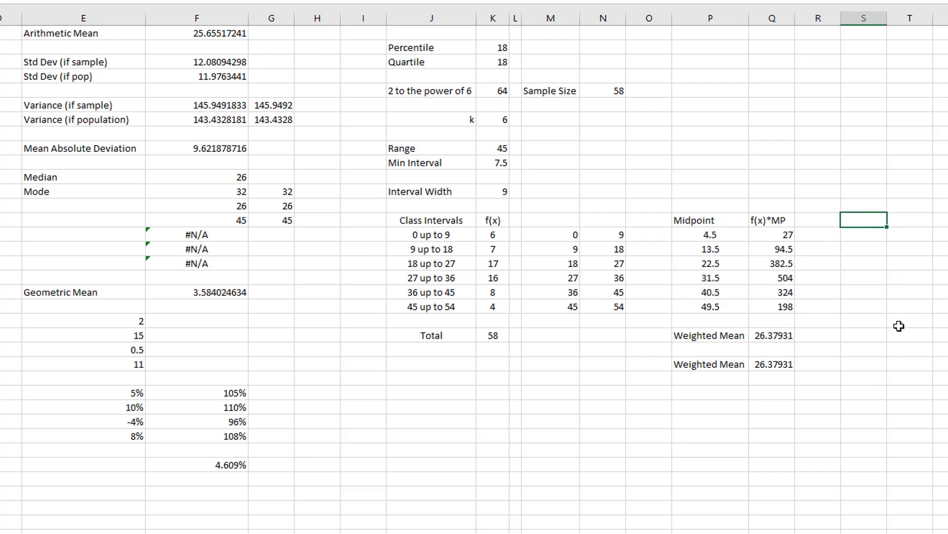
pyautogui.write('S')
pyautogui.press('BackSpace')
pyautogui.write('=')
pyautogui.write('Sq. Dev.')
pyautogui.press('Return')
# - Calculate each midpoint's squared deviation from the weighted mean with =(P15-$Q$22)^2 in S15, and fill it down to S20
pyautogui.write('=')
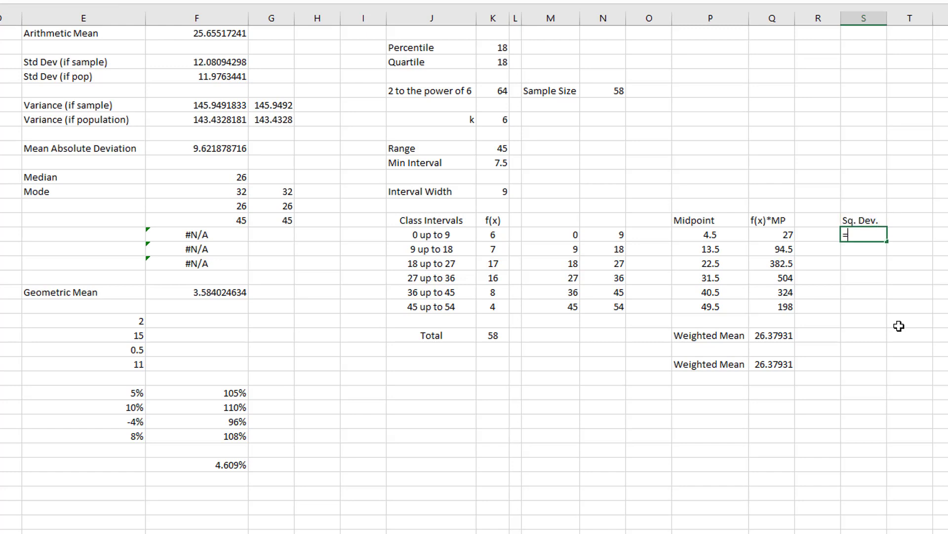
pyautogui.write('(')
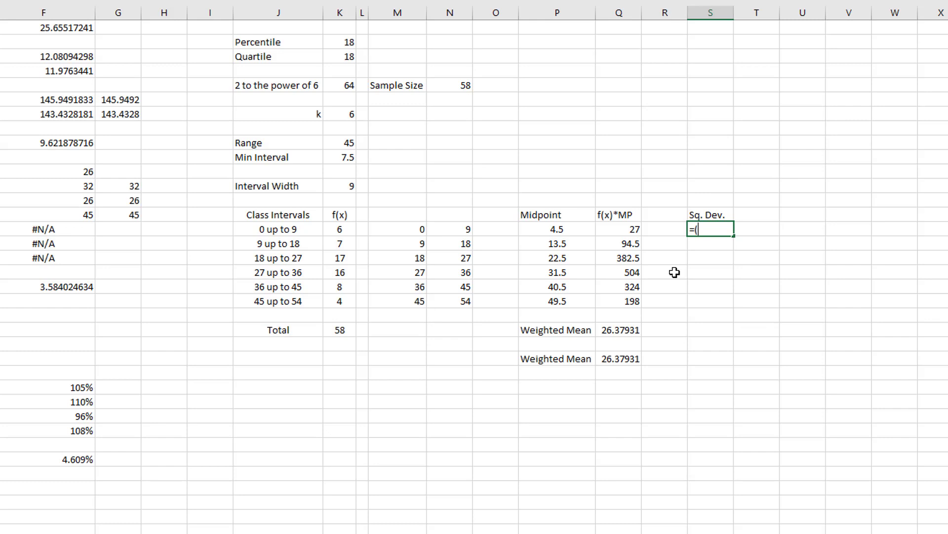
pyautogui.click(573, 232)
pyautogui.write('-')
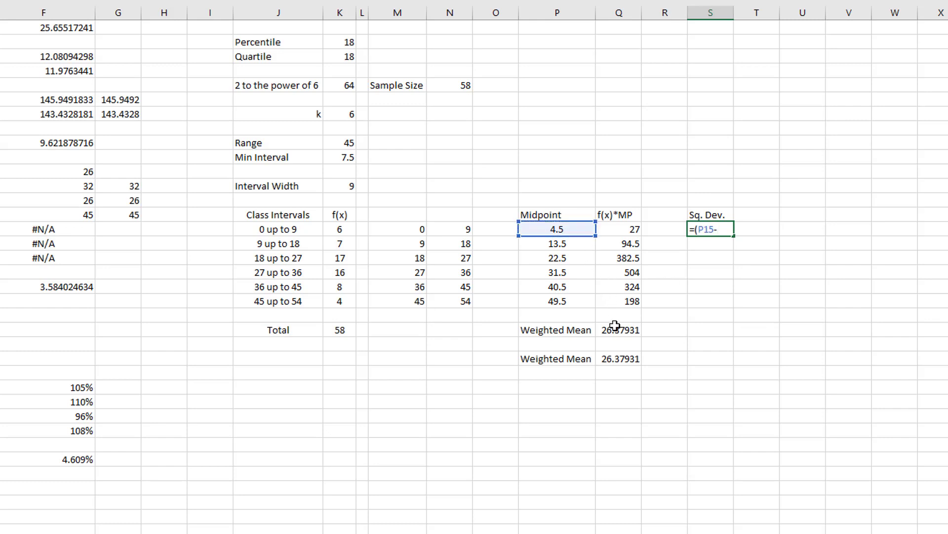
pyautogui.click(616, 329)
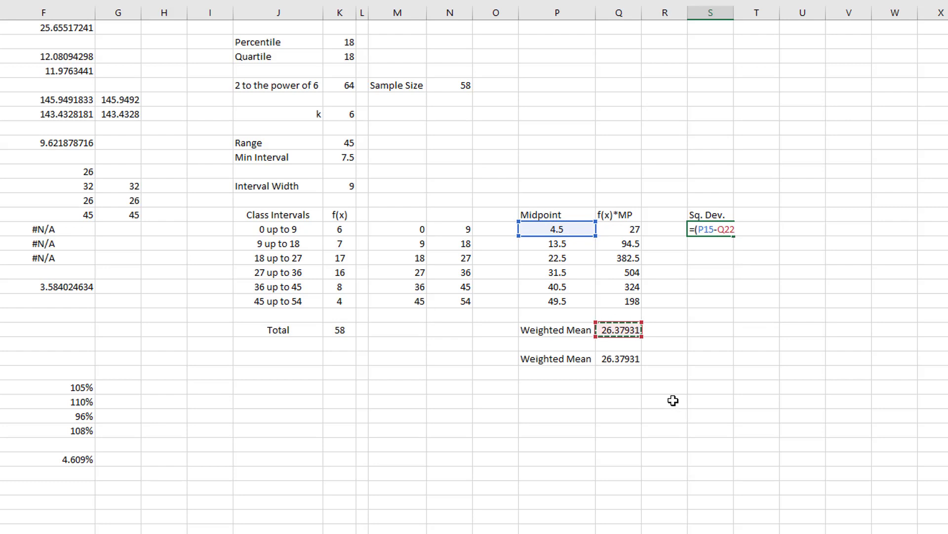
pyautogui.press('F4')
pyautogui.moveTo(718, 230); pyautogui.dragTo(751, 230)
pyautogui.click(722, 232)
pyautogui.click(748, 230)
pyautogui.press('Return')
pyautogui.click(721, 229)
pyautogui.moveTo(734, 236); pyautogui.dragTo(733, 302)
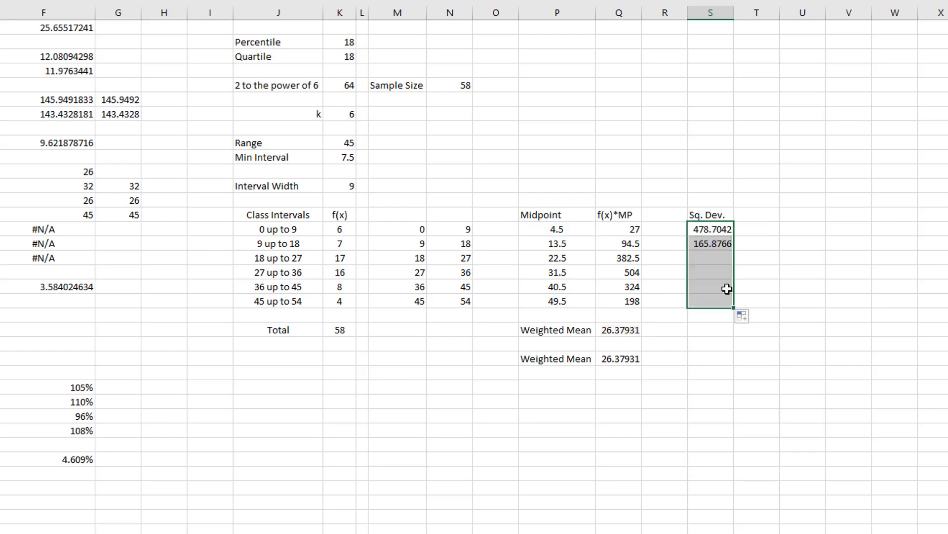
# - Inspect the copied squared-deviation formulas in S16:S19 to check their midpoint and weighted mean references
pyautogui.doubleClick(702, 245)
pyautogui.doubleClick(716, 258)
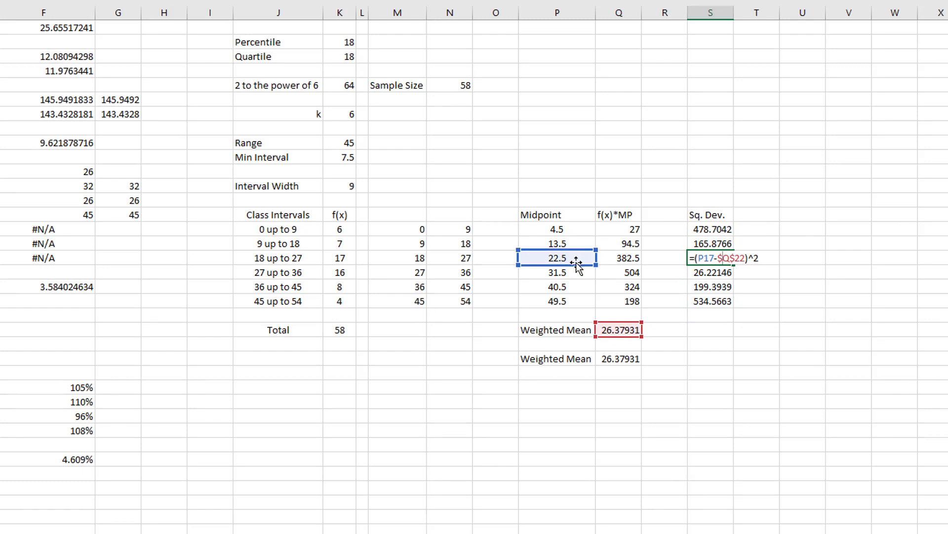
pyautogui.press('Return')
pyautogui.doubleClick(720, 272)
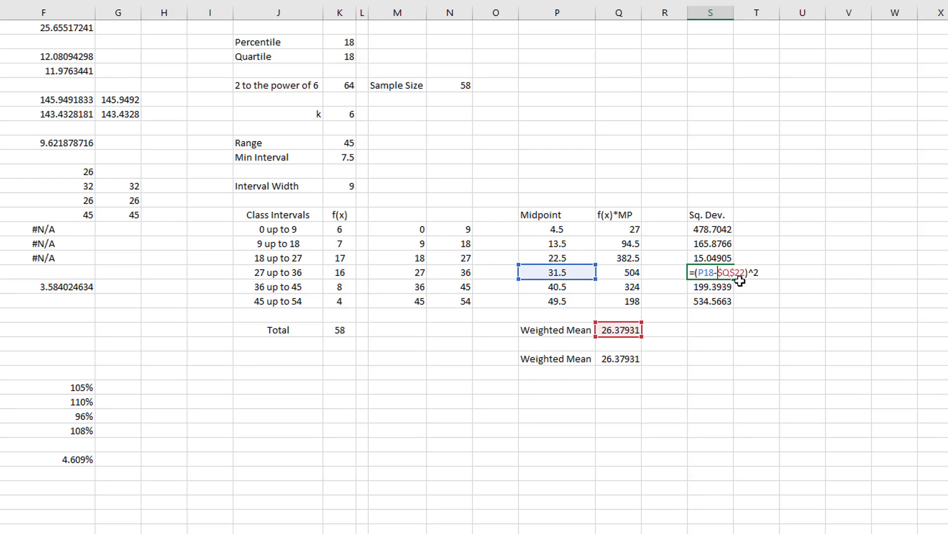
pyautogui.press('Return')
pyautogui.doubleClick(717, 289)
pyautogui.press('Return')
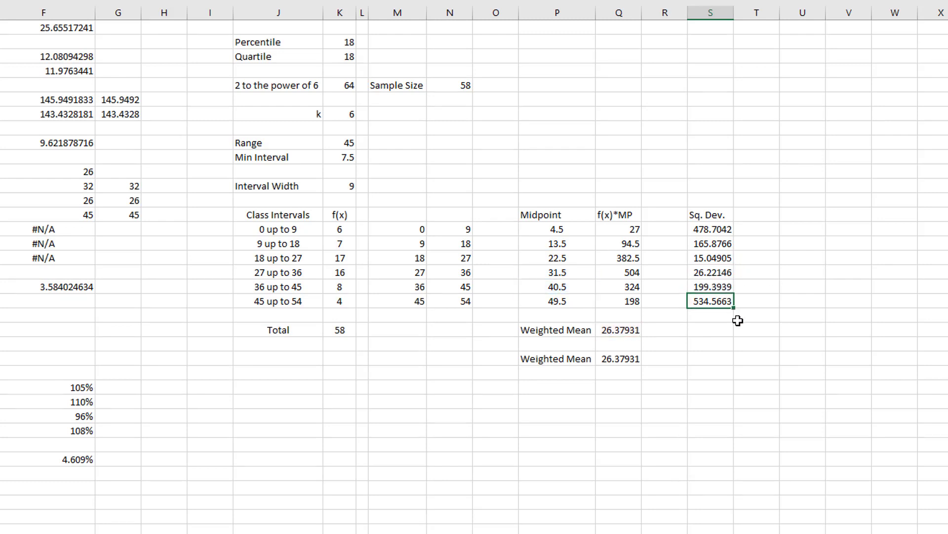
# - Calculate the variance in S22 with =SUM(S15:S20)/(SUM(K15:K20)-1), enclosing the whole divisor in parentheses
pyautogui.click(714, 330)
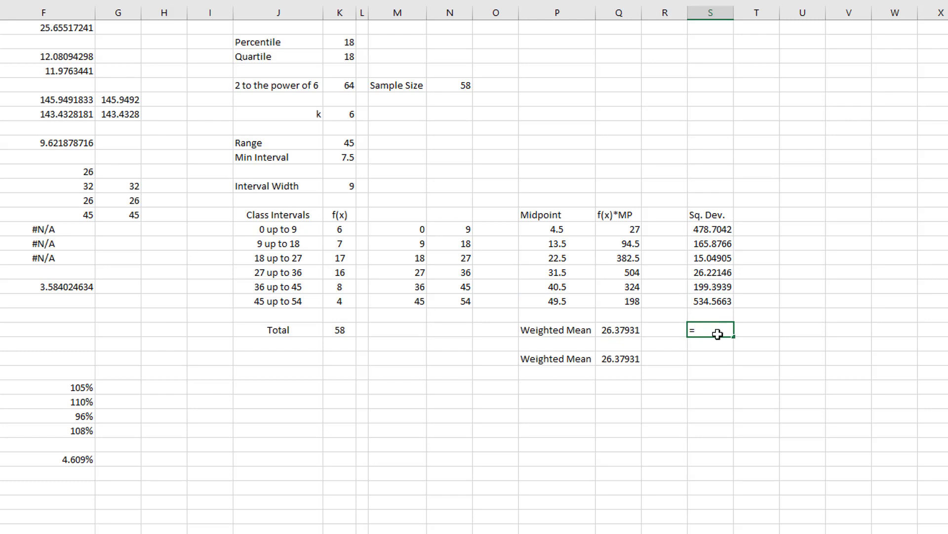
pyautogui.write('sum(')
pyautogui.moveTo(715, 229); pyautogui.dragTo(717, 295)
pyautogui.write(')/(')
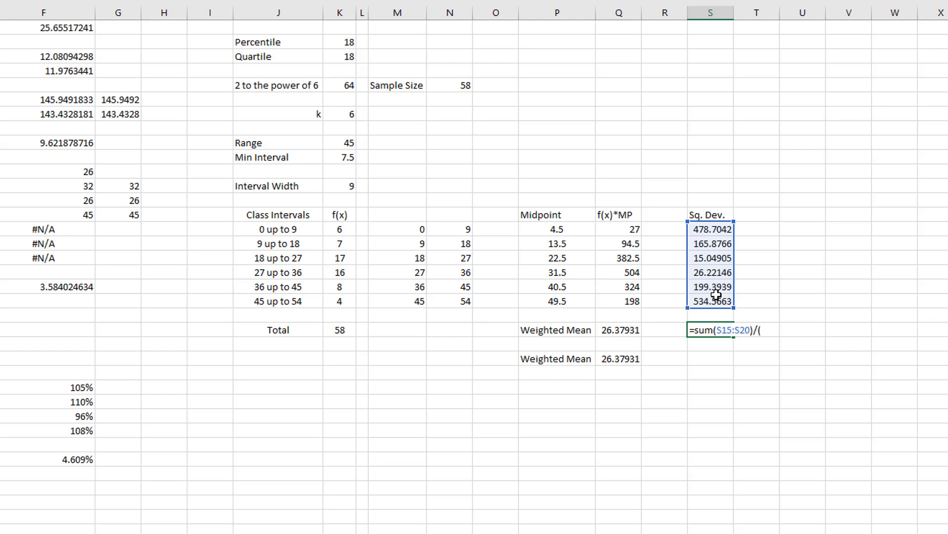
pyautogui.write('sum(')
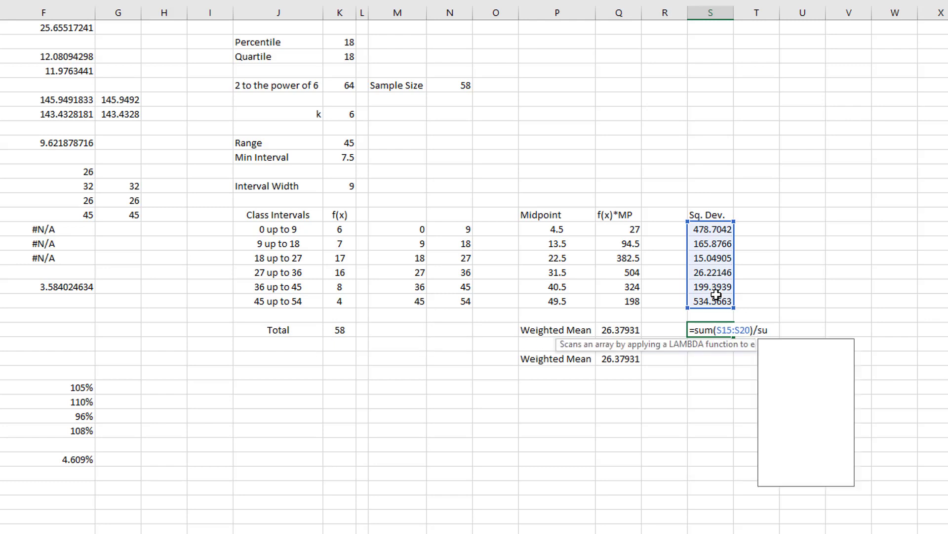
pyautogui.moveTo(324, 235); pyautogui.dragTo(344, 289)
pyautogui.write(')-1)')
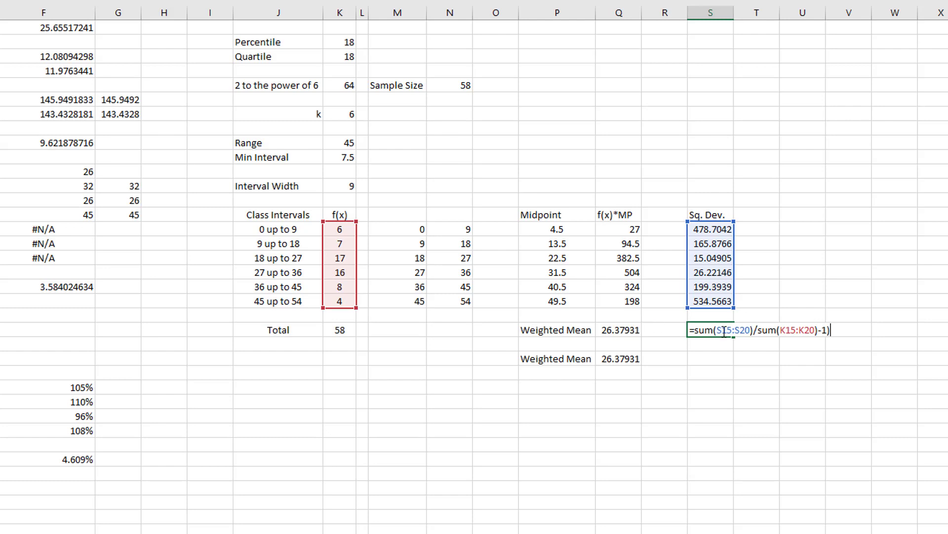
pyautogui.click(758, 329)
pyautogui.write('(')
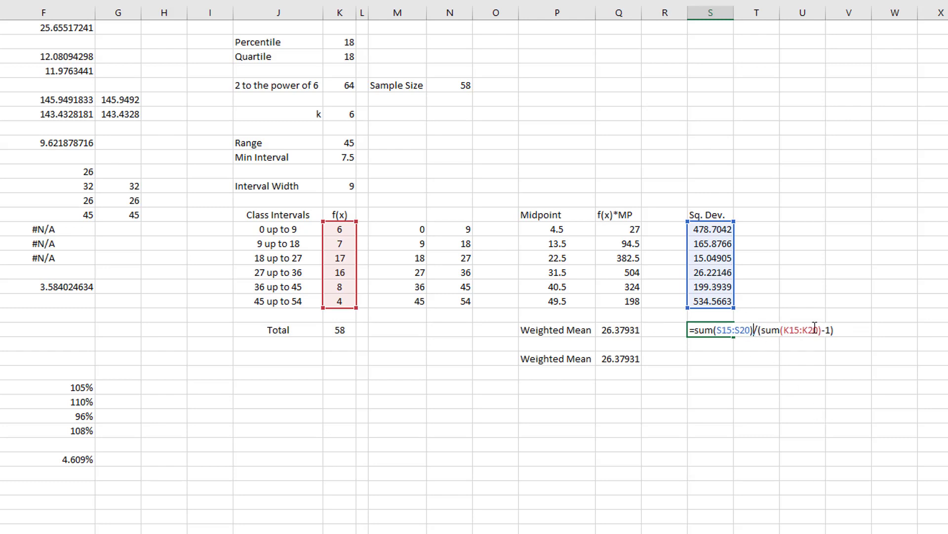
pyautogui.moveTo(822, 330); pyautogui.dragTo(827, 330)
pyautogui.moveTo(761, 330); pyautogui.dragTo(840, 327)
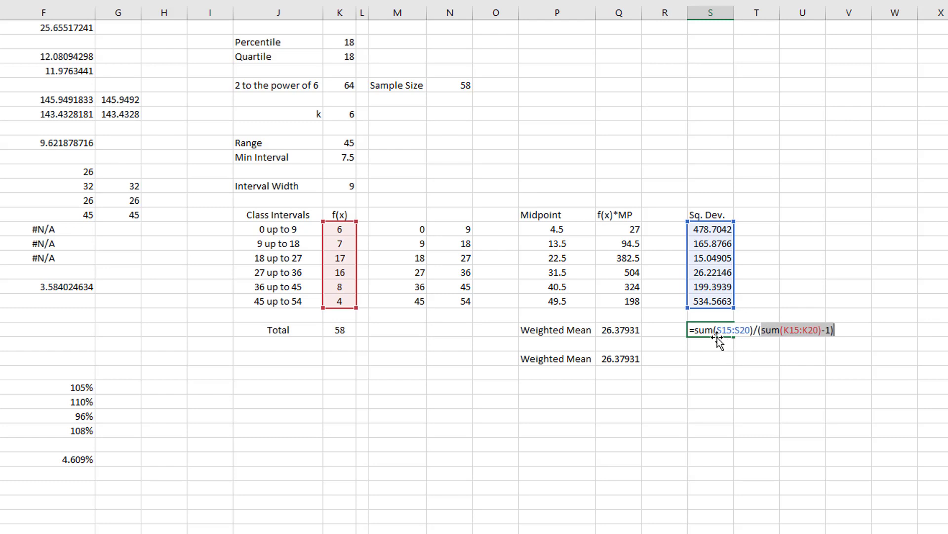
pyautogui.press('Return')
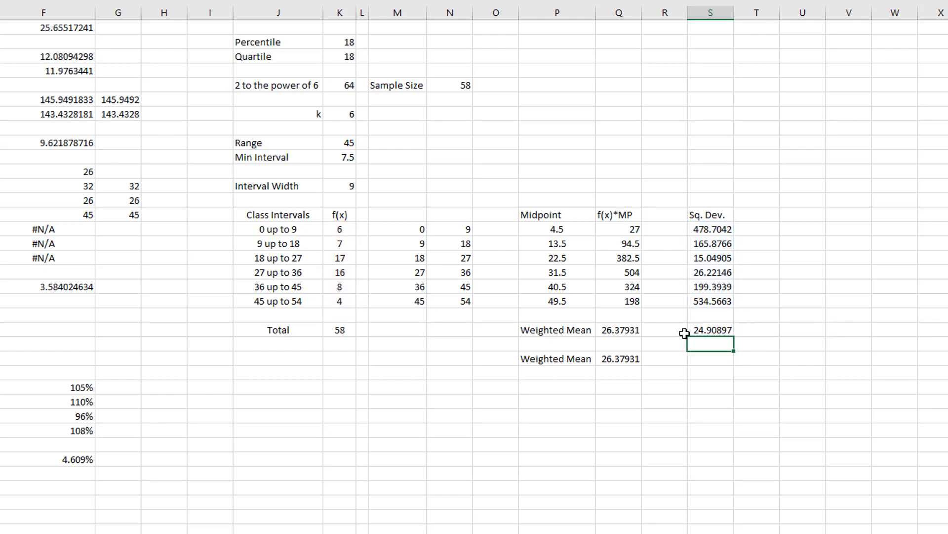
# - Enter the label "Weighted Variance" in R22 and widen column R to fit it
pyautogui.click(686, 331)
pyautogui.write('Weighte')
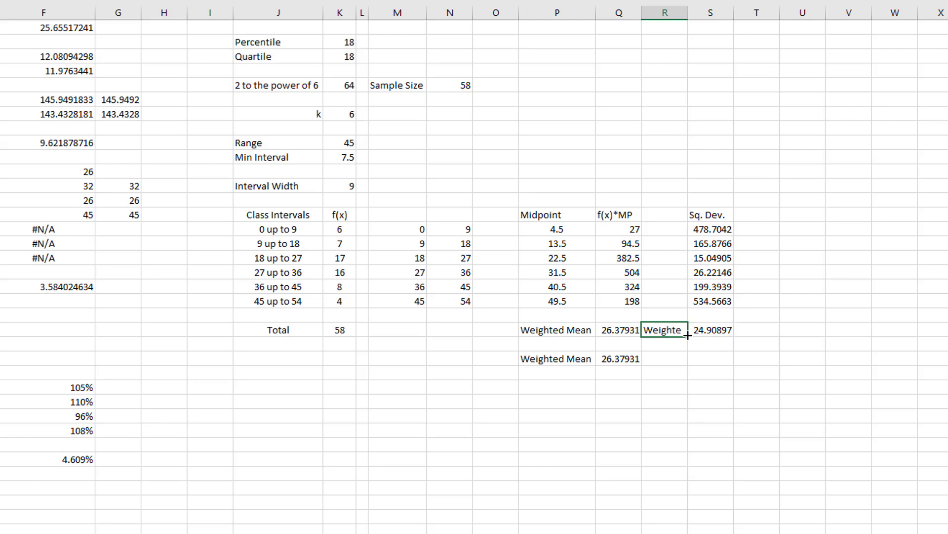
pyautogui.write('d Variance')
pyautogui.press('Return')
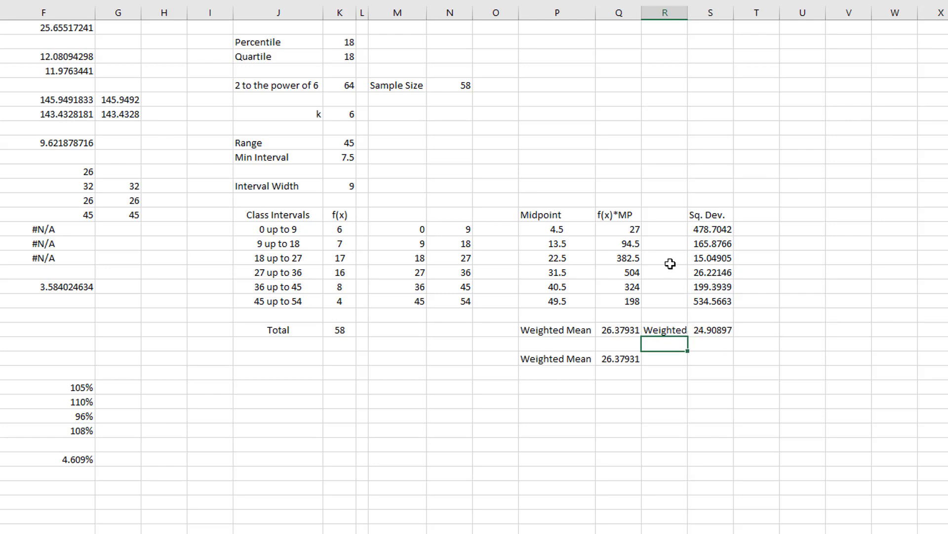
pyautogui.doubleClick(687, 12)
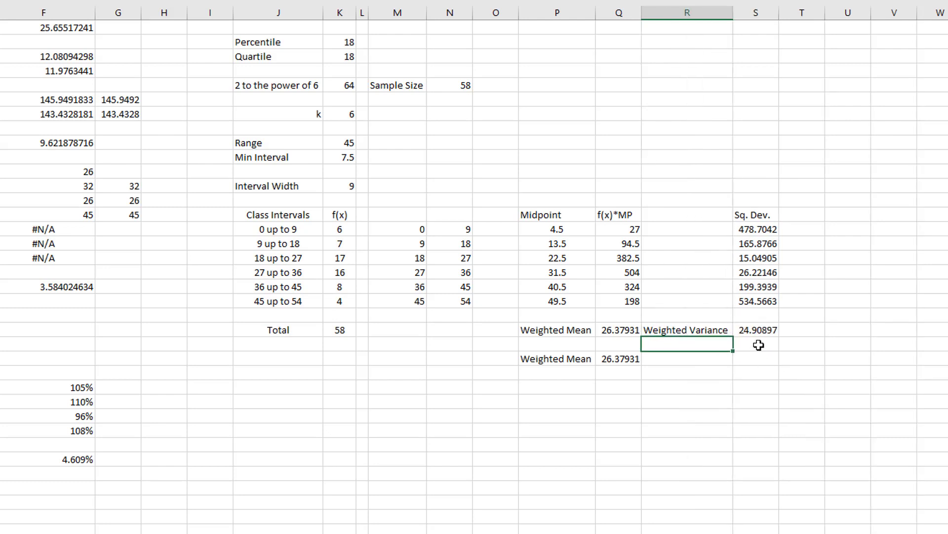
# - Enter the label "Weighted Standard Deviation" in R24 and widen column R to fit it
pyautogui.click(673, 357)
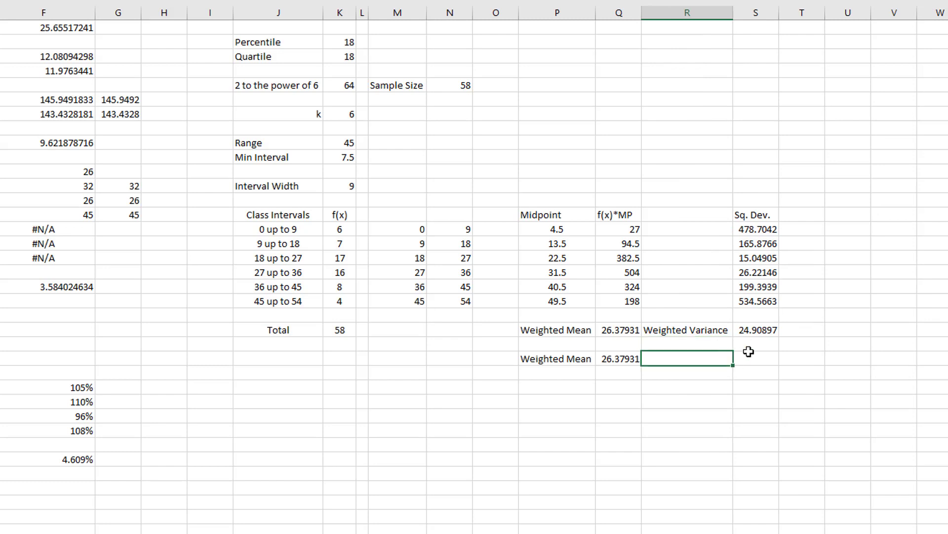
pyautogui.write('Weighted Standard Dee')
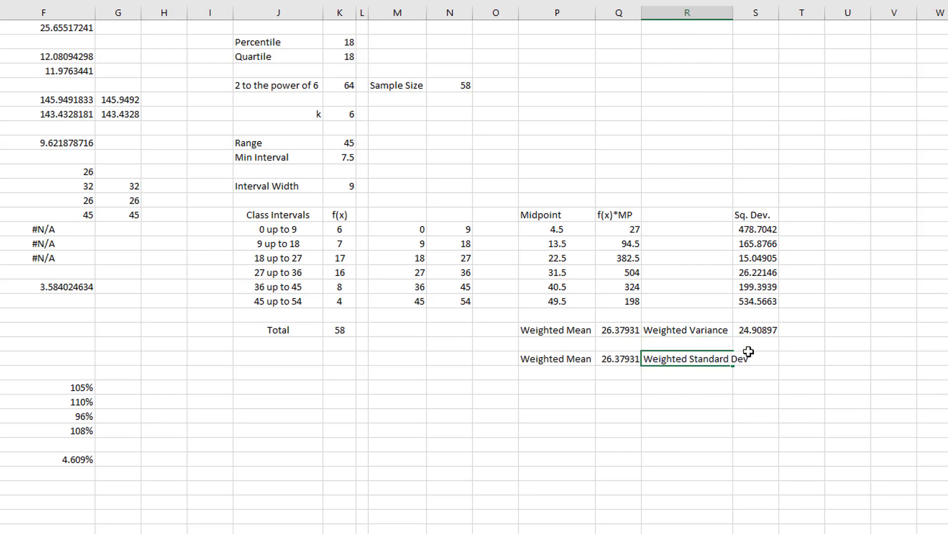
pyautogui.write('iation')
pyautogui.press('Return')
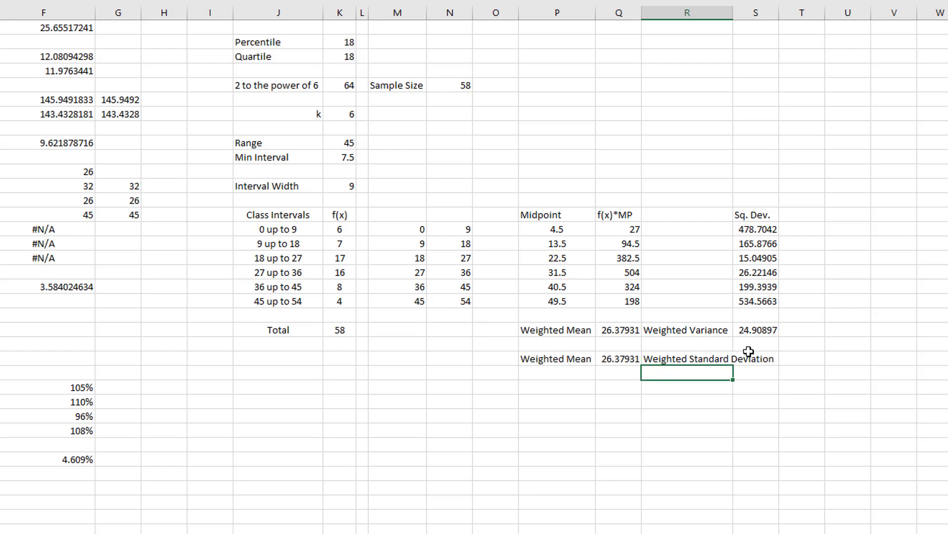
pyautogui.doubleClick(734, 15)
# - Calculate the weighted standard deviation in S24 with =SQRT(S22)
pyautogui.click(803, 360)
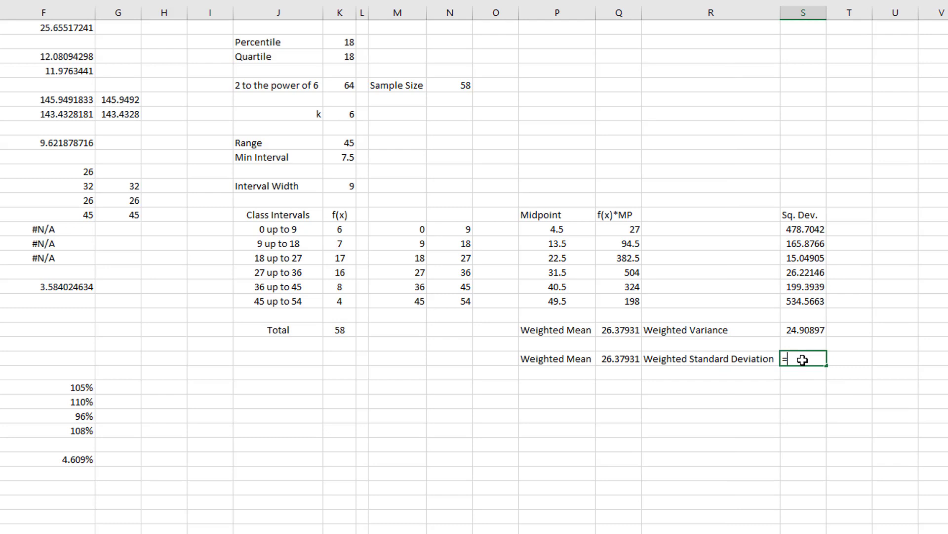
pyautogui.write('=sqrt(')
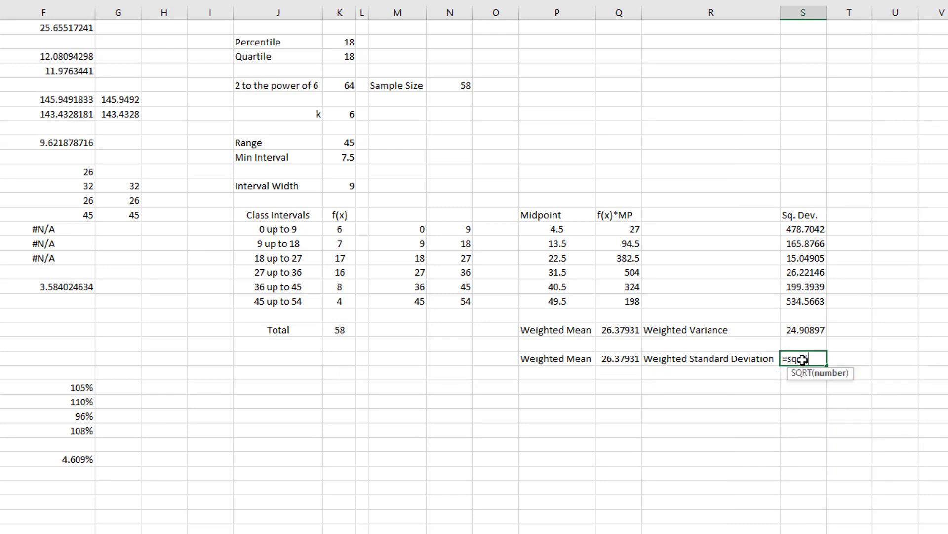
pyautogui.click(803, 330)
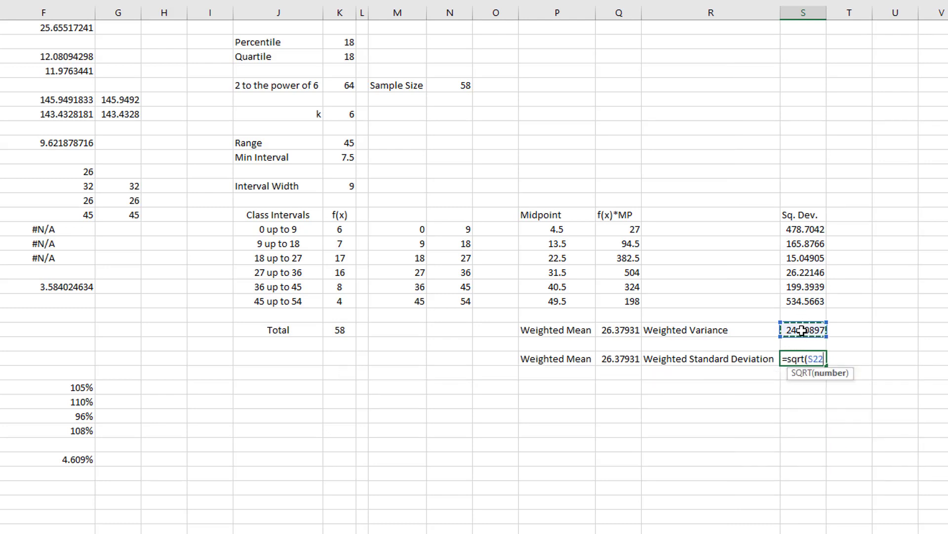
pyautogui.write(')')
pyautogui.press('Return')
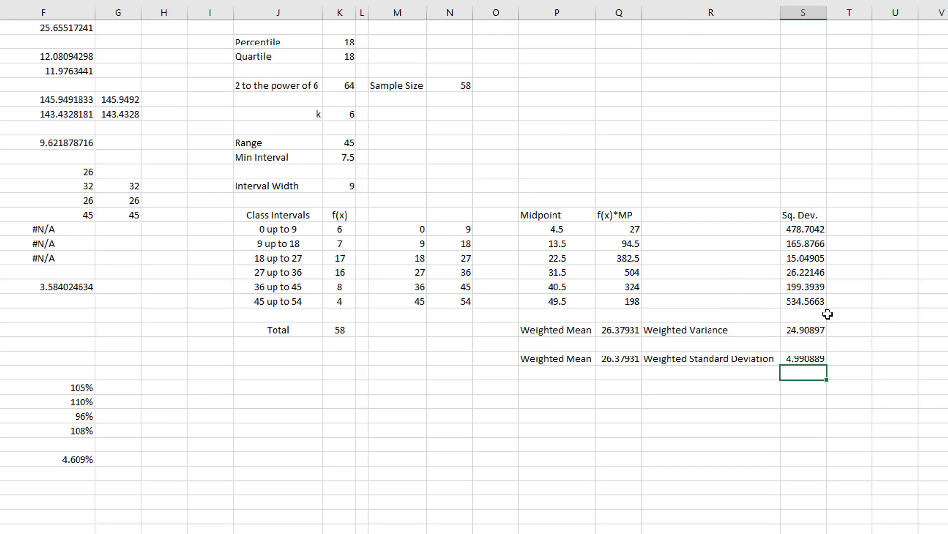
pyautogui.moveTo(716, 332); pyautogui.dragTo(836, 355)
pyautogui.click(837, 355)
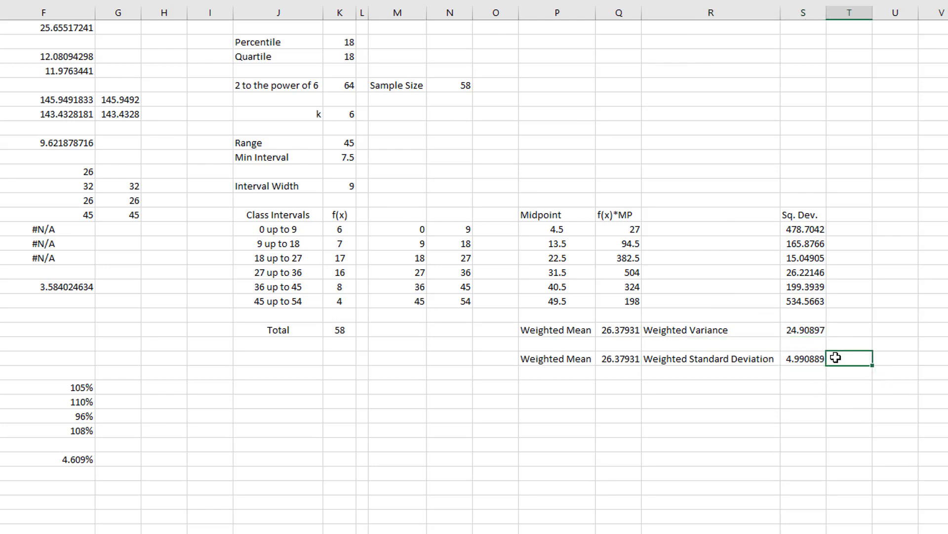
pyautogui.moveTo(573, 357); pyautogui.dragTo(607, 359)
pyautogui.click(666, 428)
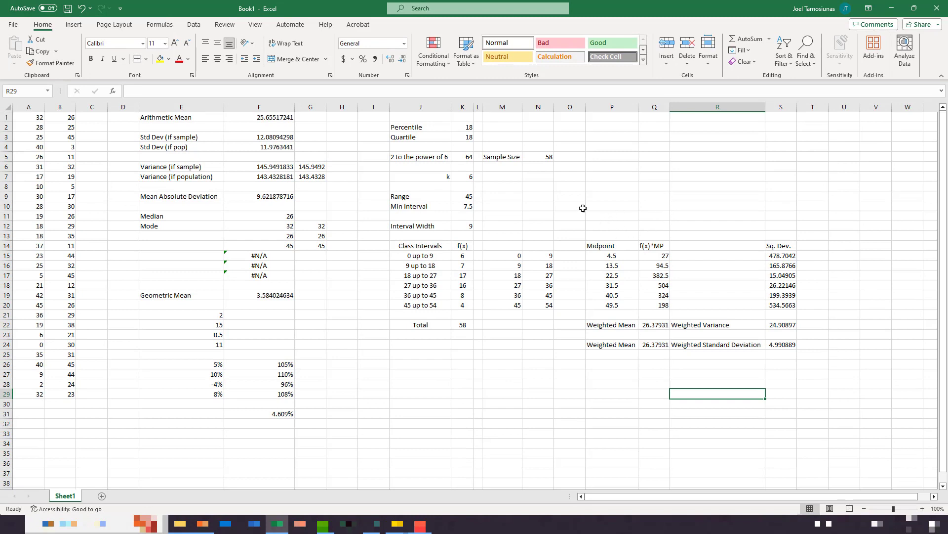
# - Try plotting A1:B29 as a box-and-whisker chart, move it over the data and delete it
pyautogui.moveTo(33, 117); pyautogui.dragTo(62, 393)
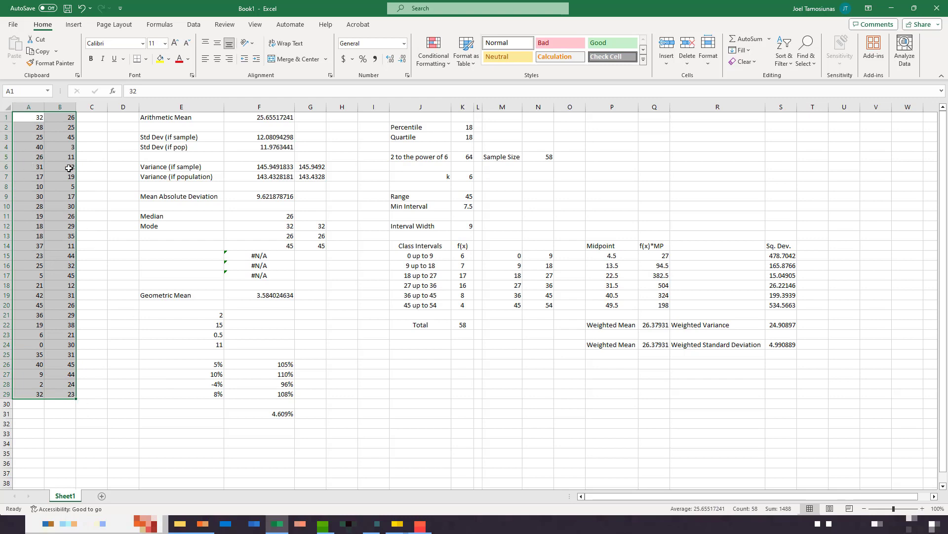
pyautogui.click(75, 24)
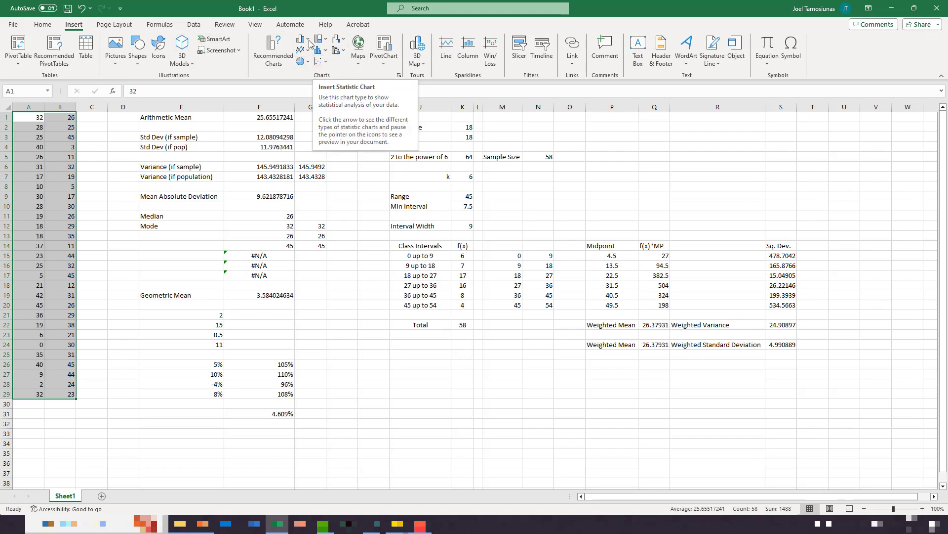
pyautogui.click(320, 51)
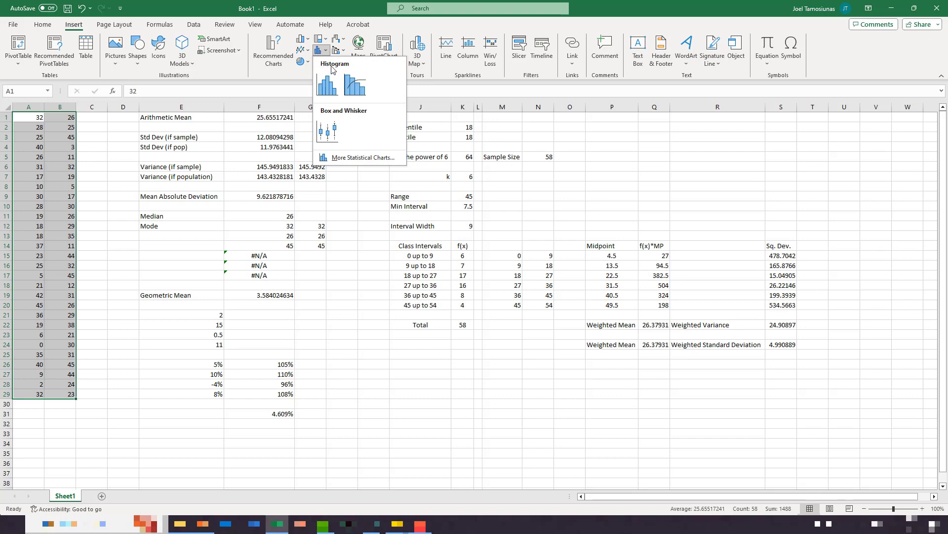
pyautogui.click(338, 139)
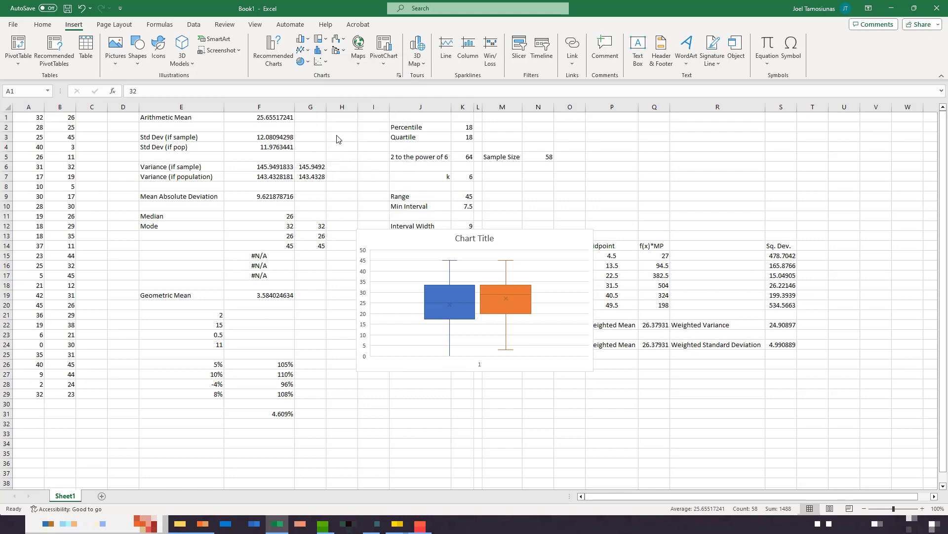
pyautogui.moveTo(494, 230); pyautogui.dragTo(393, 188)
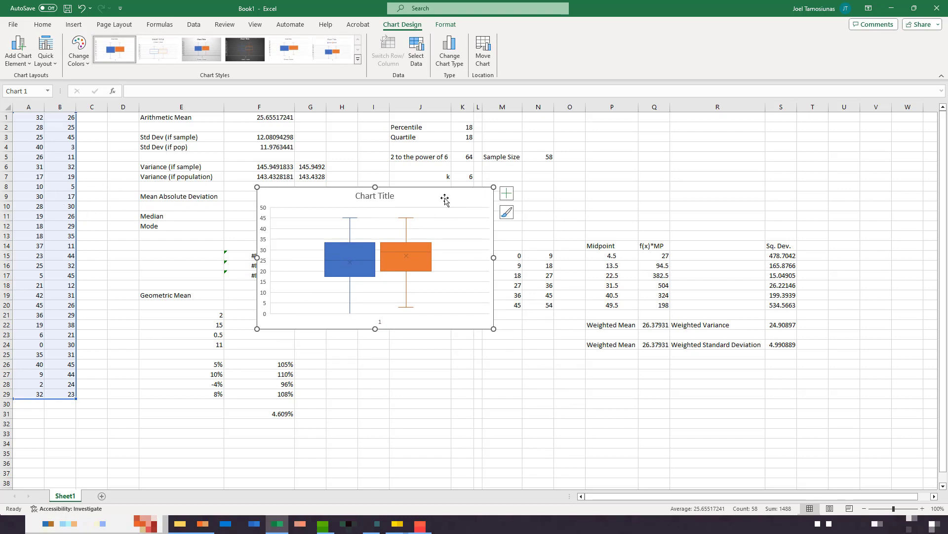
pyautogui.press('Delete')
# - Move the values of B1:B29 below the column A data starting at A30, and check the formula range in G6
pyautogui.moveTo(59, 117); pyautogui.dragTo(62, 394)
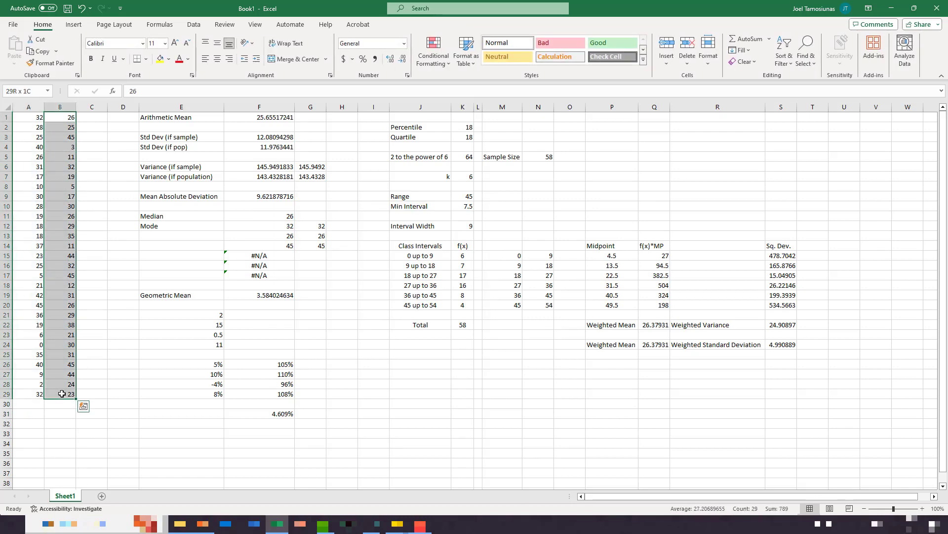
pyautogui.hotkey('ctrl', 'c')
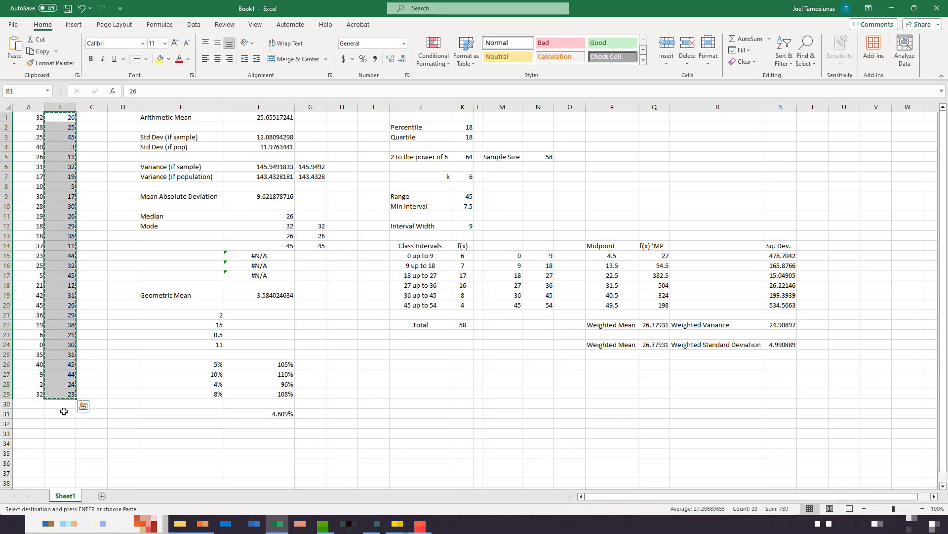
pyautogui.click(36, 404)
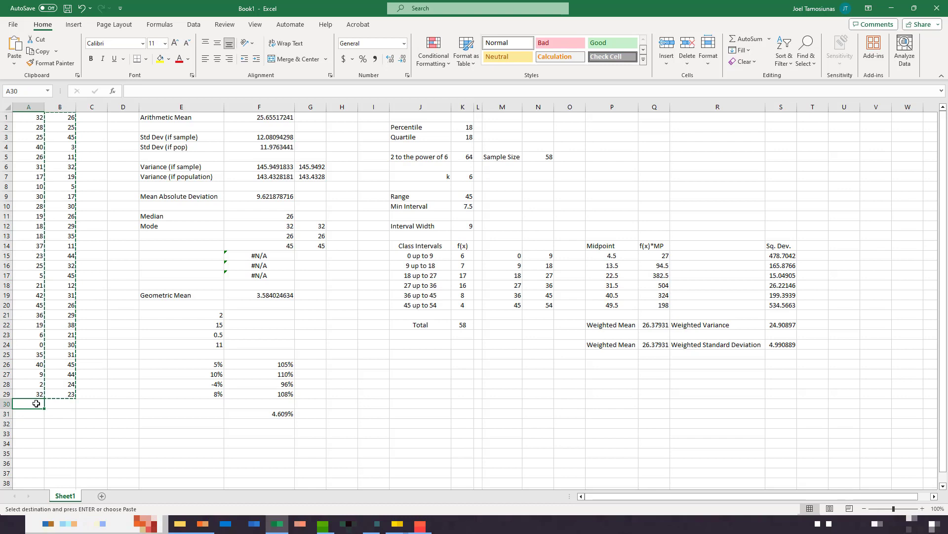
pyautogui.hotkey('ctrl', 'v')
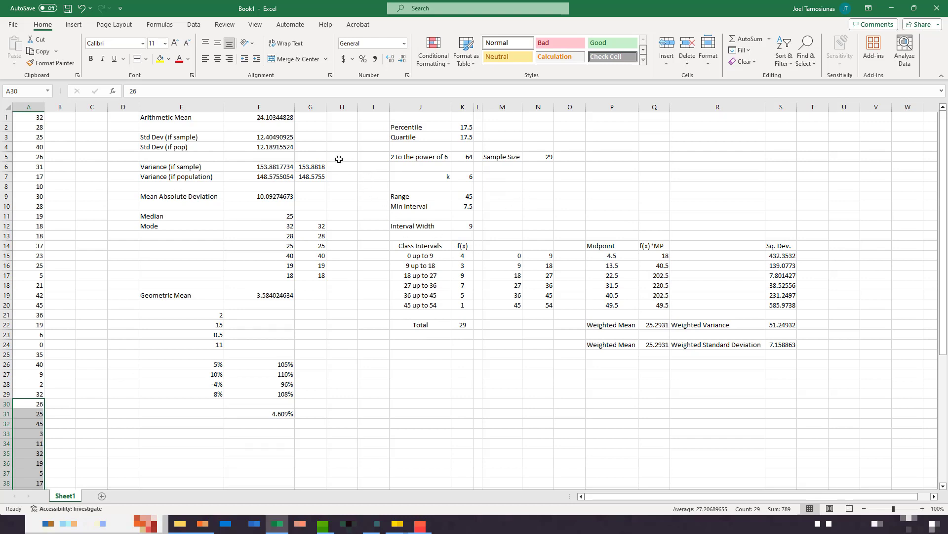
pyautogui.doubleClick(318, 167)
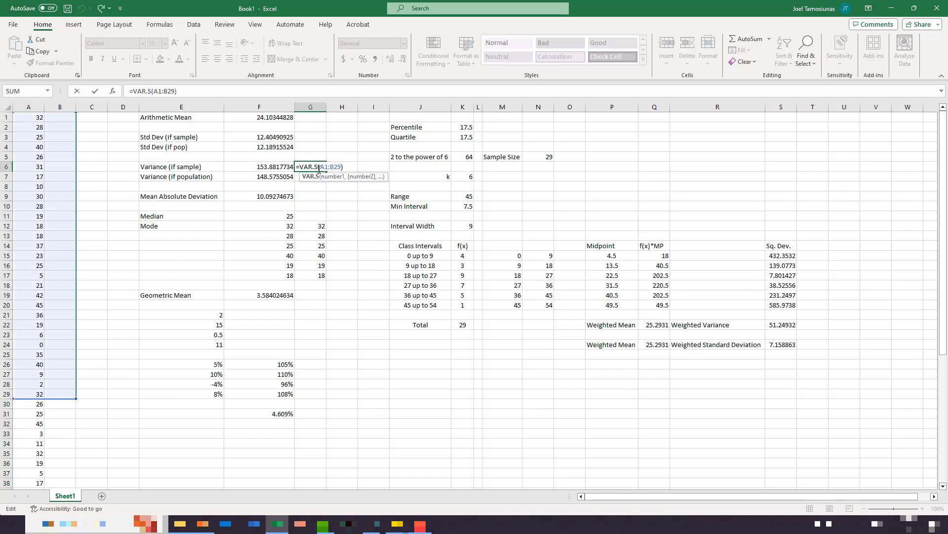
pyautogui.press('Escape')
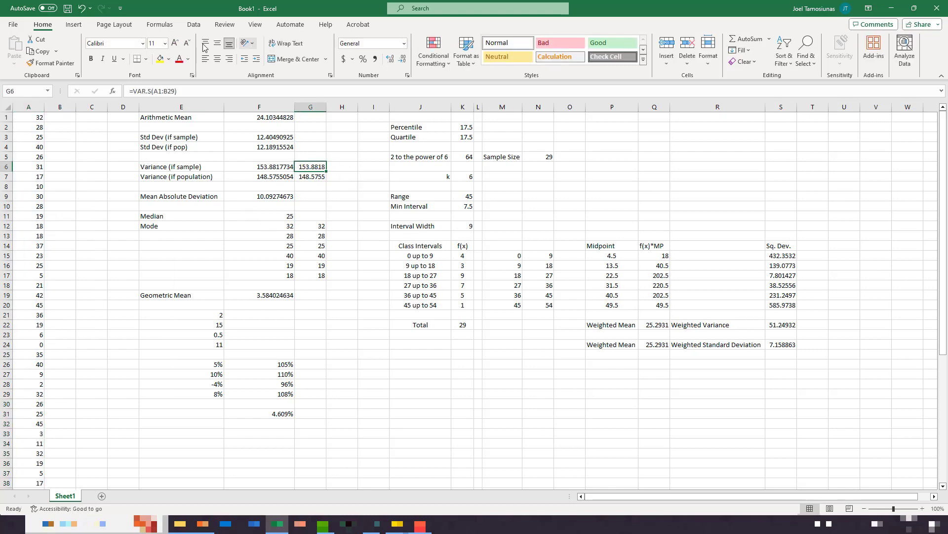
# - Insert a box-and-whisker chart of A1:A58 and place it over columns D to H, beside the data
pyautogui.click(31, 121)
pyautogui.hotkey('ctrl', 'shift', 'Down')
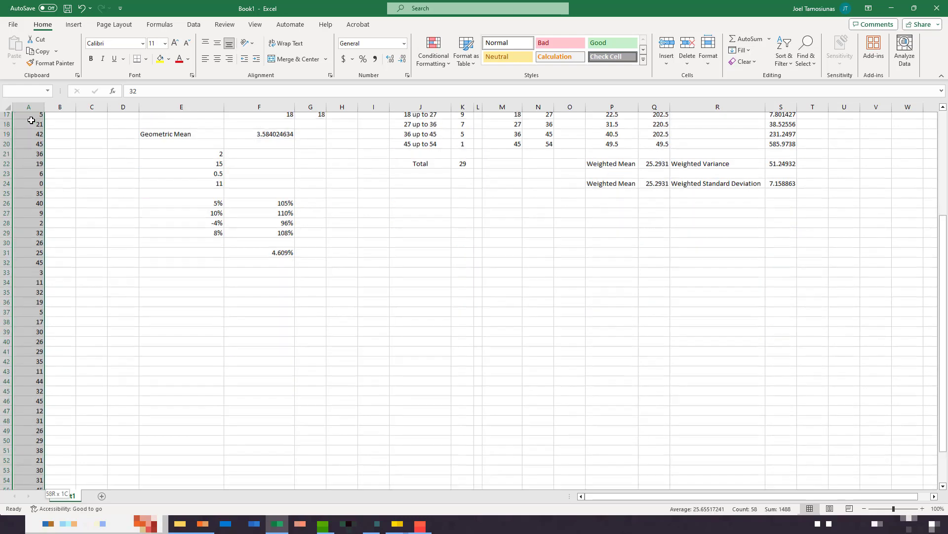
pyautogui.scroll(7, 28, 121)
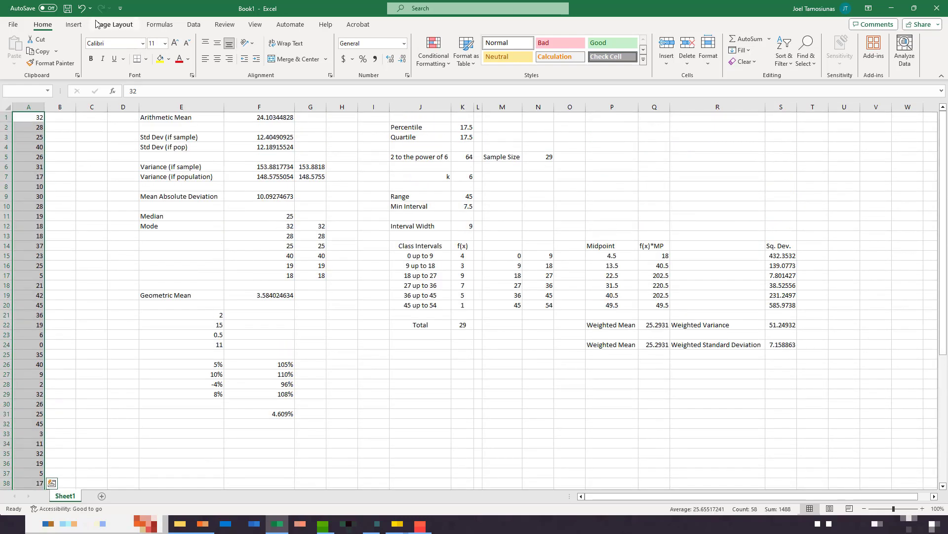
pyautogui.click(79, 25)
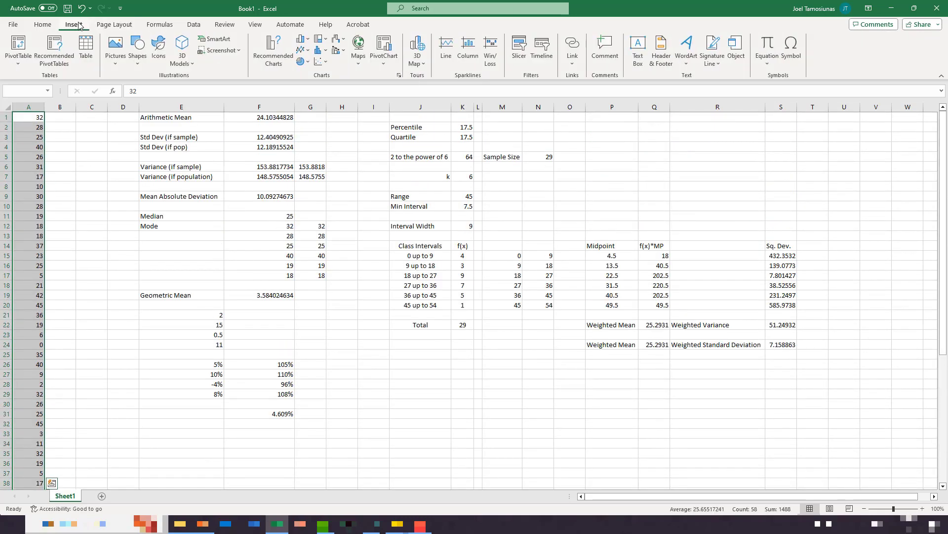
pyautogui.click(321, 50)
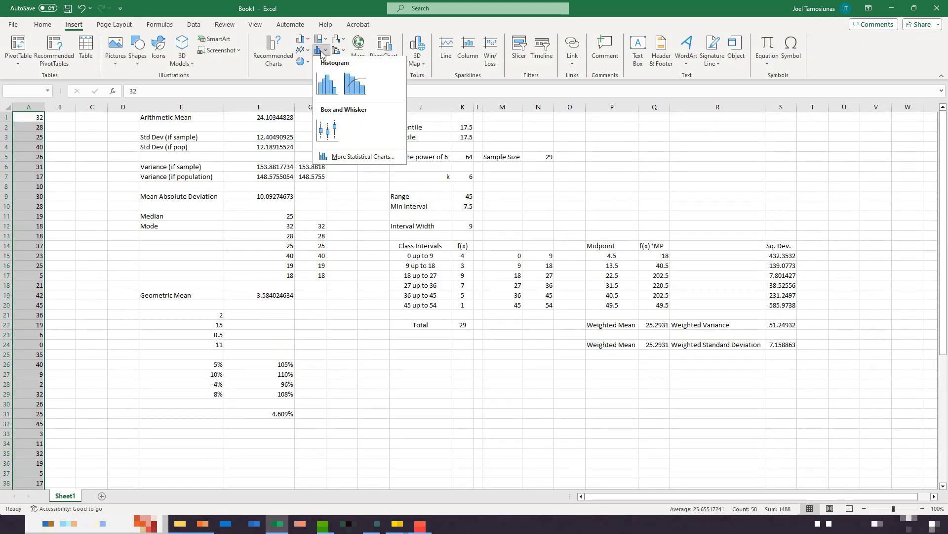
pyautogui.click(328, 138)
pyautogui.moveTo(521, 245); pyautogui.dragTo(290, 200)
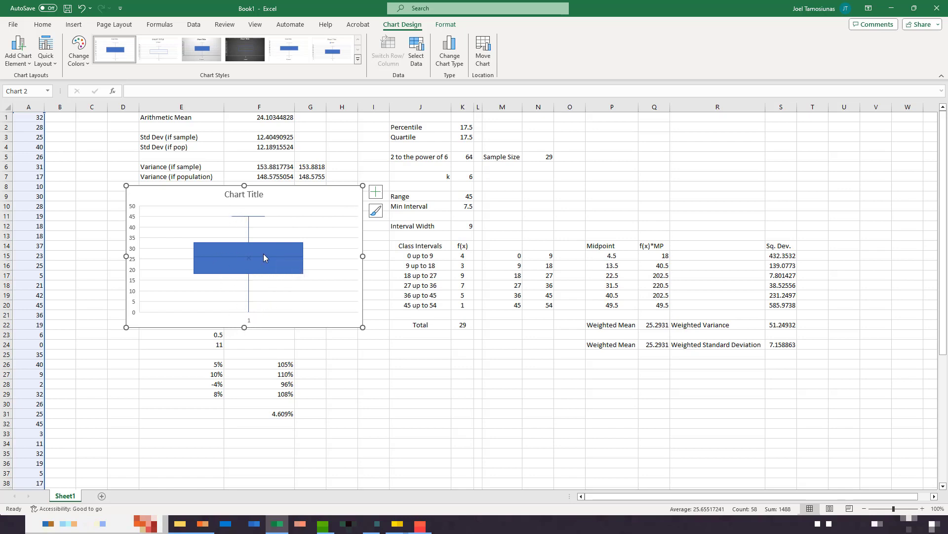
# - Add axis titles and data labels to the box-and-whisker chart and examine its labelled whisker ends, quartiles and median
pyautogui.moveTo(264, 261)
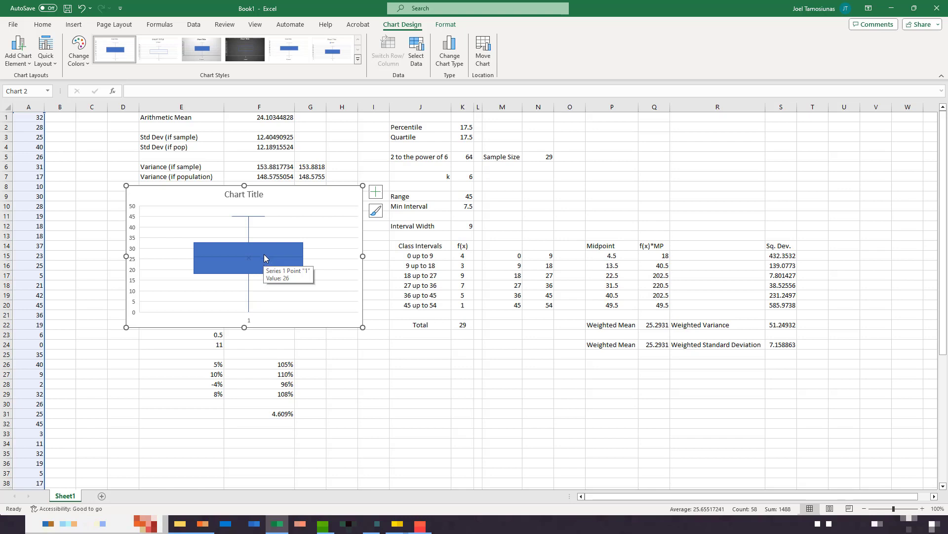
pyautogui.click(374, 197)
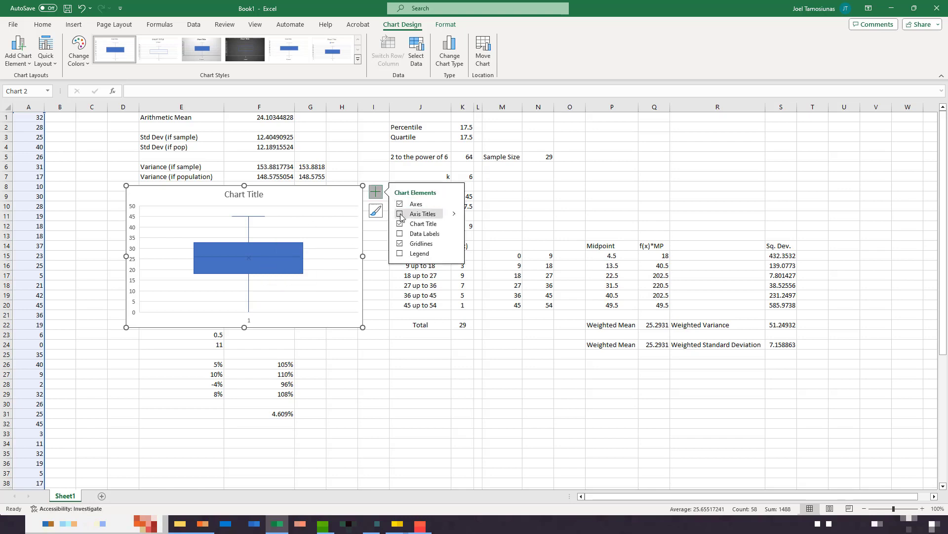
pyautogui.click(401, 216)
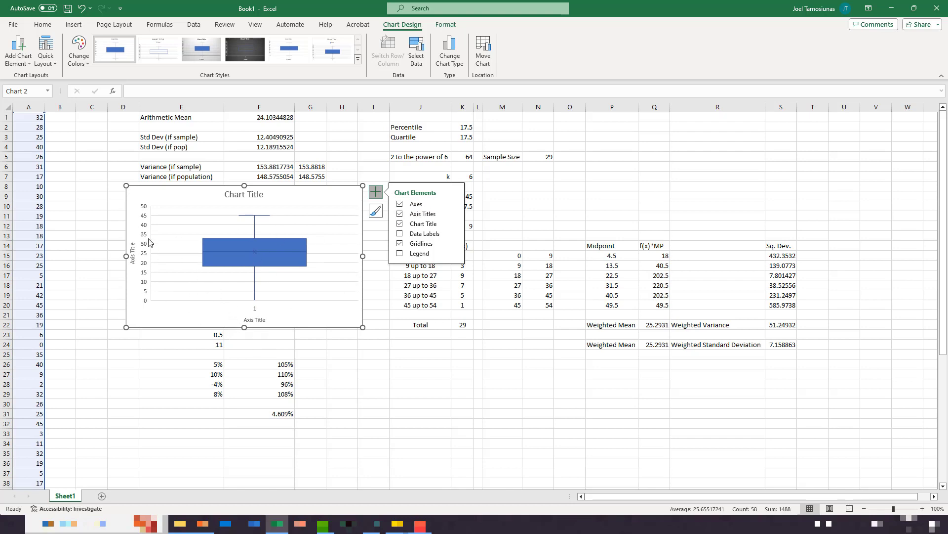
pyautogui.click(427, 238)
pyautogui.moveTo(273, 219)
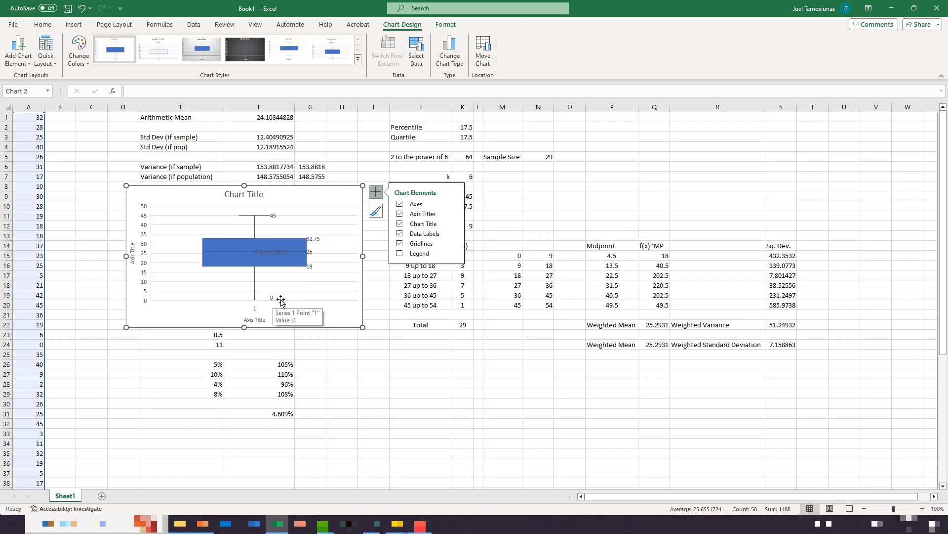
pyautogui.click(311, 267)
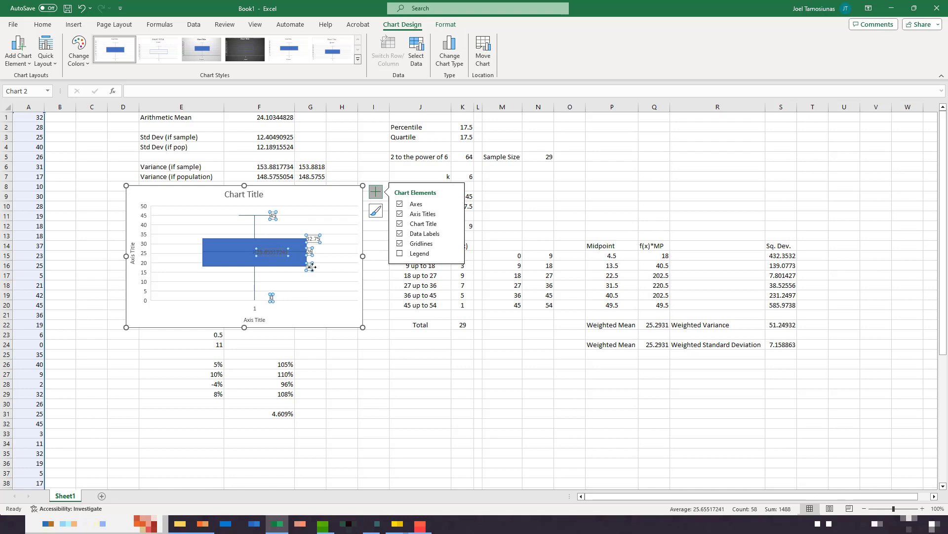
pyautogui.click(319, 273)
pyautogui.click(274, 253)
pyautogui.click(317, 200)
# - Undo the chart element changes, the box-and-whisker chart and the relocation of the column B values
pyautogui.hotkey('ctrl', 'z')
pyautogui.hotkey('ctrl', 'z')
pyautogui.hotkey('ctrl', 'z')
pyautogui.hotkey('ctrl', 'z')
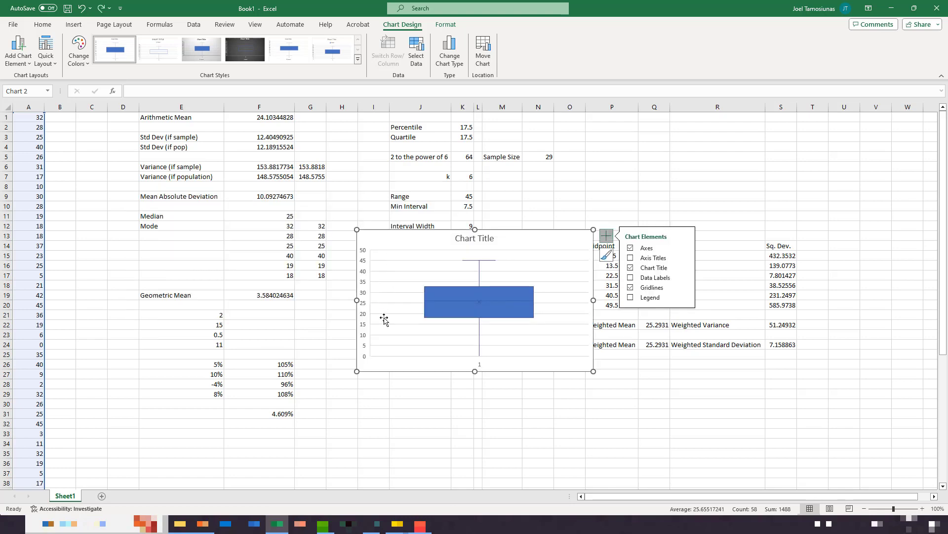
pyautogui.hotkey('ctrl', 'z')
pyautogui.click(119, 384)
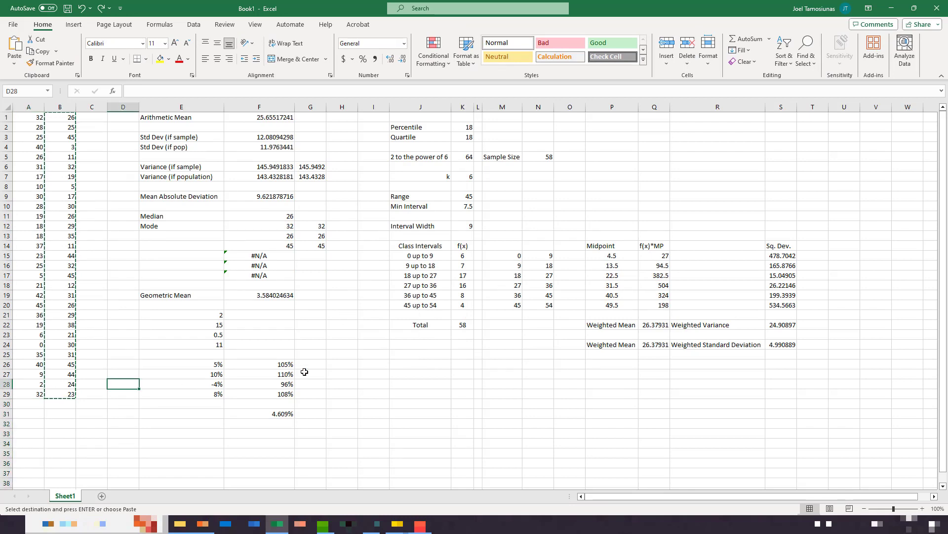